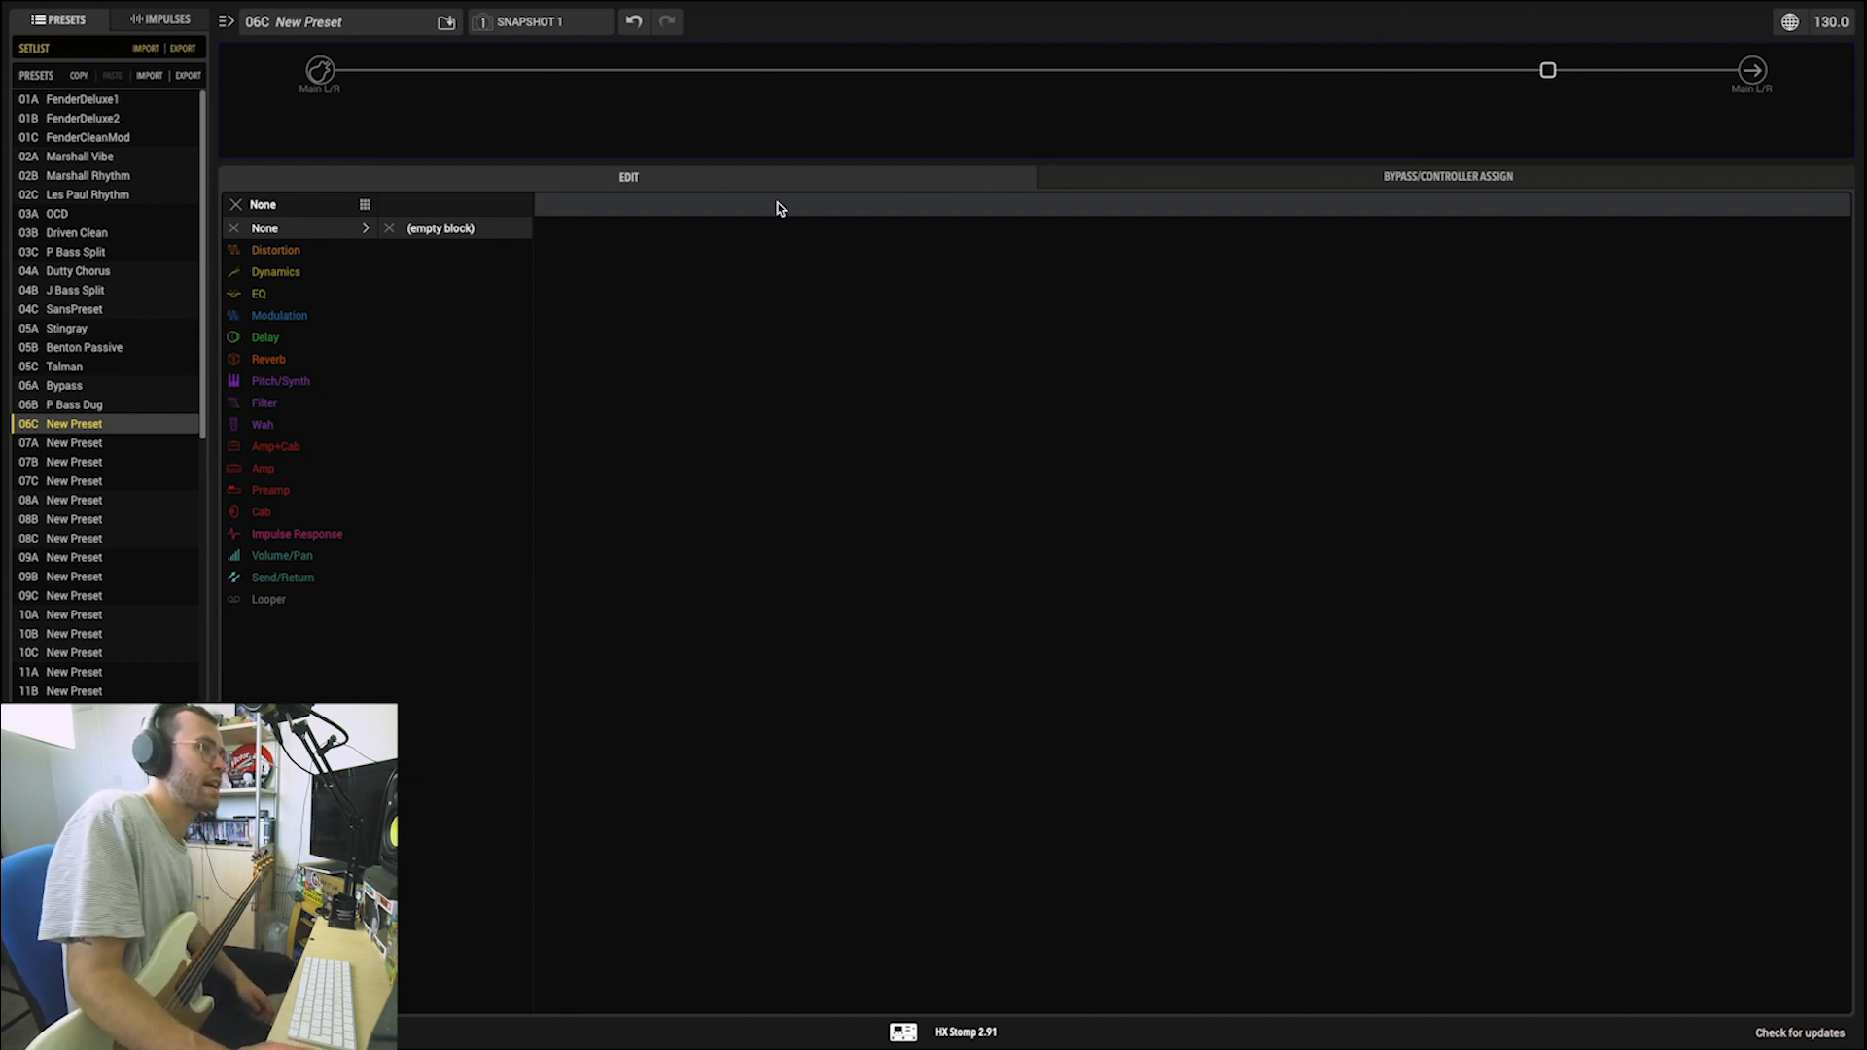
Step: Load the Brit 2204 guitar Amp+Cab model into the empty block and toggle the block's bypass
click(272, 449)
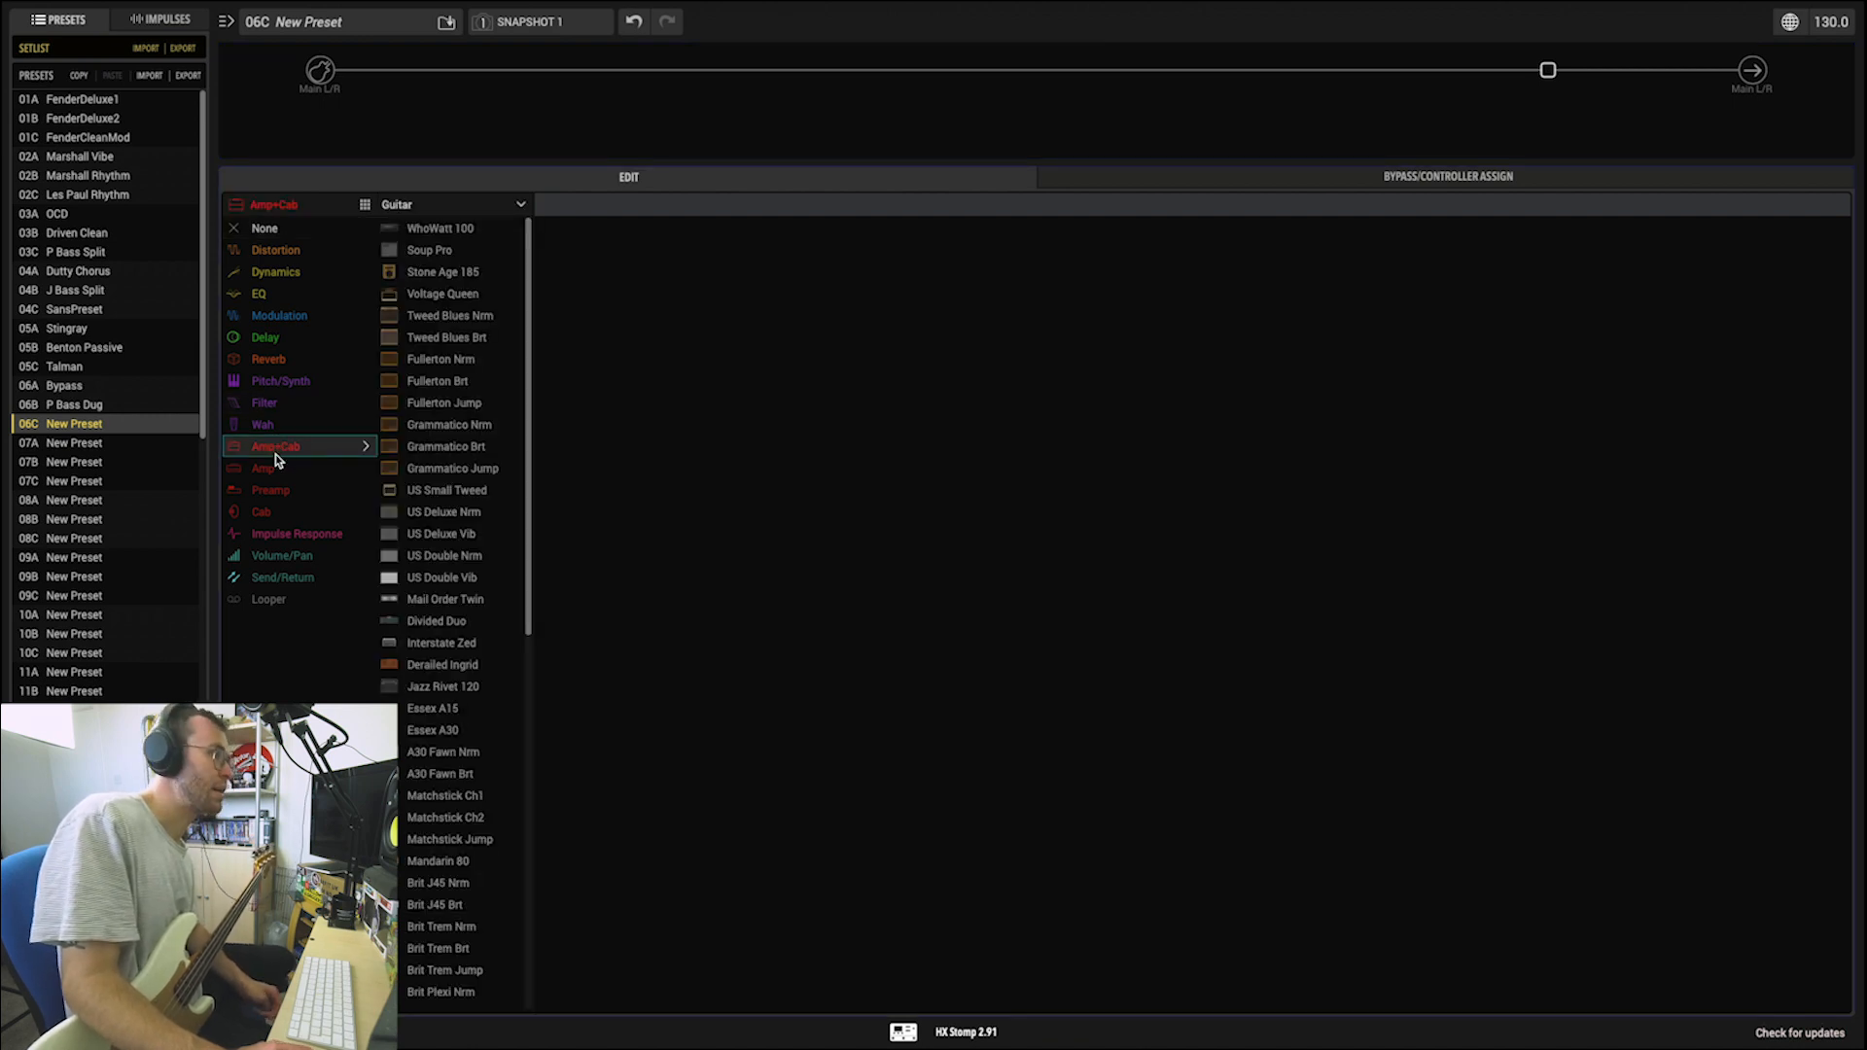
scroll(436, 392, down, 5)
scroll(436, 392, down, 1)
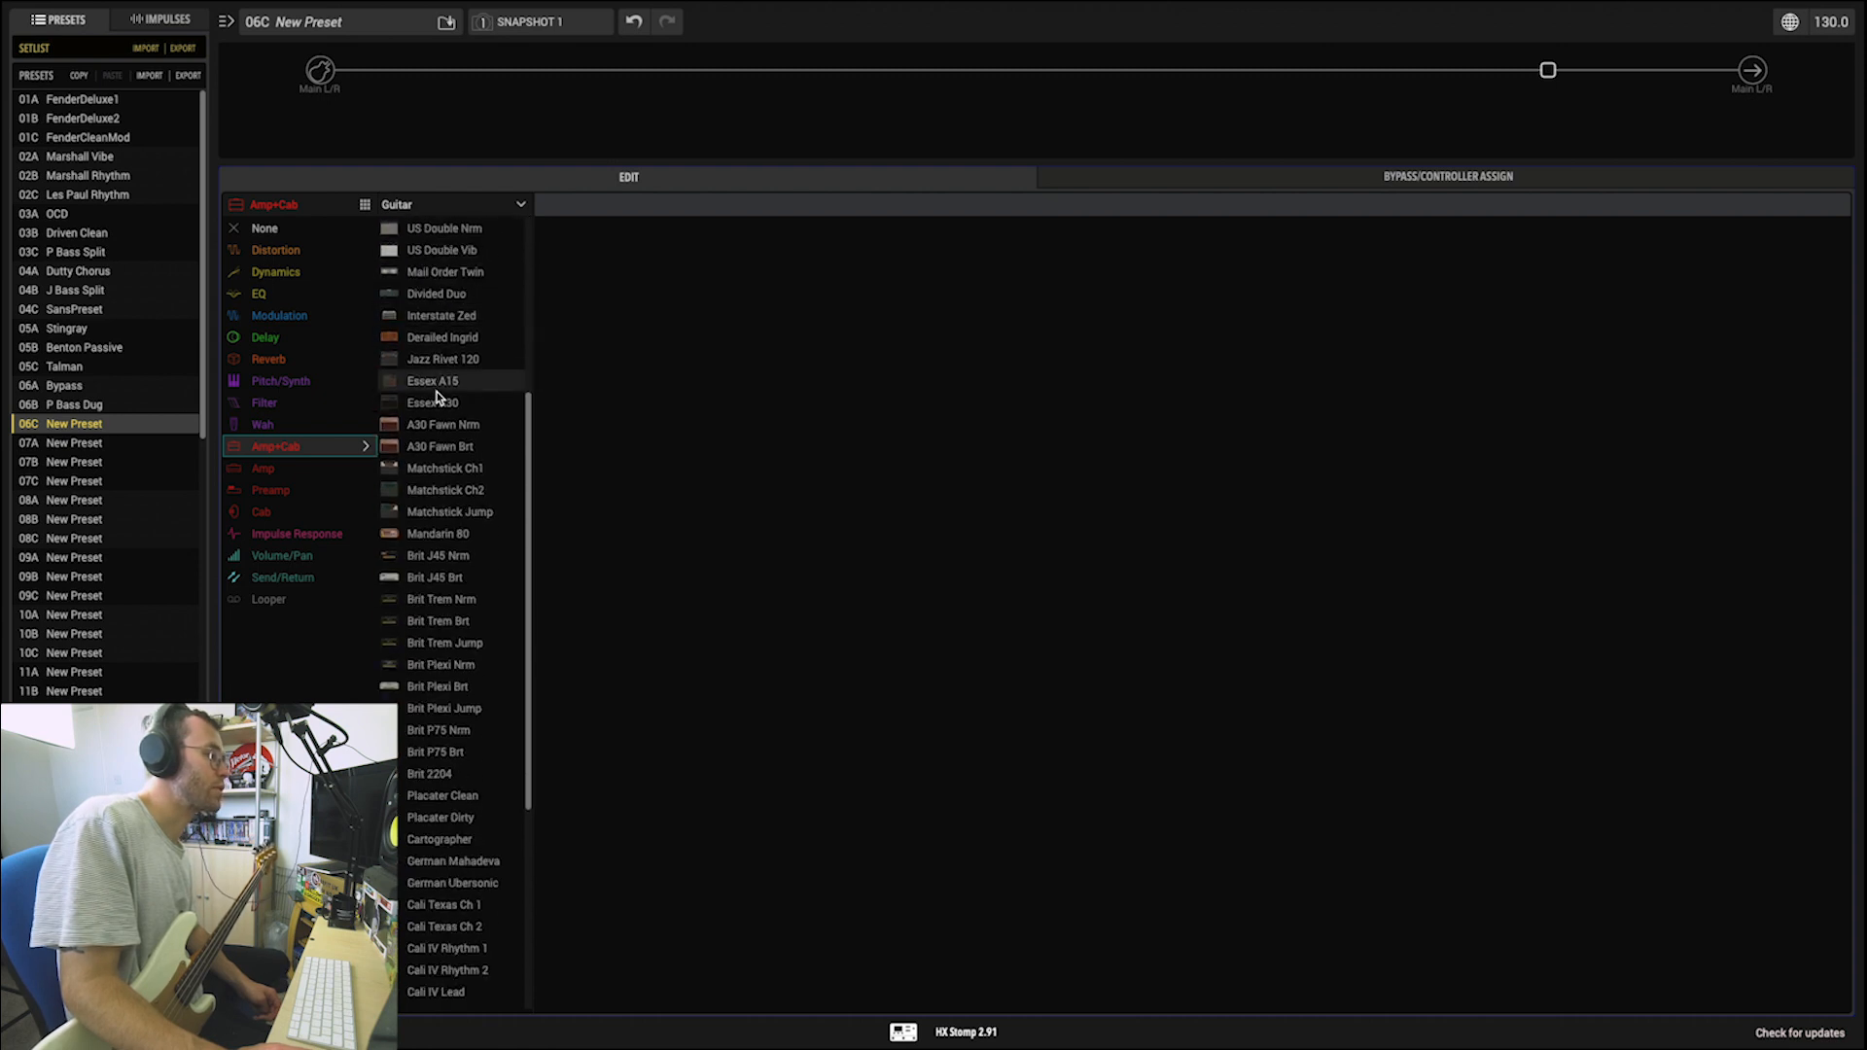
click(438, 778)
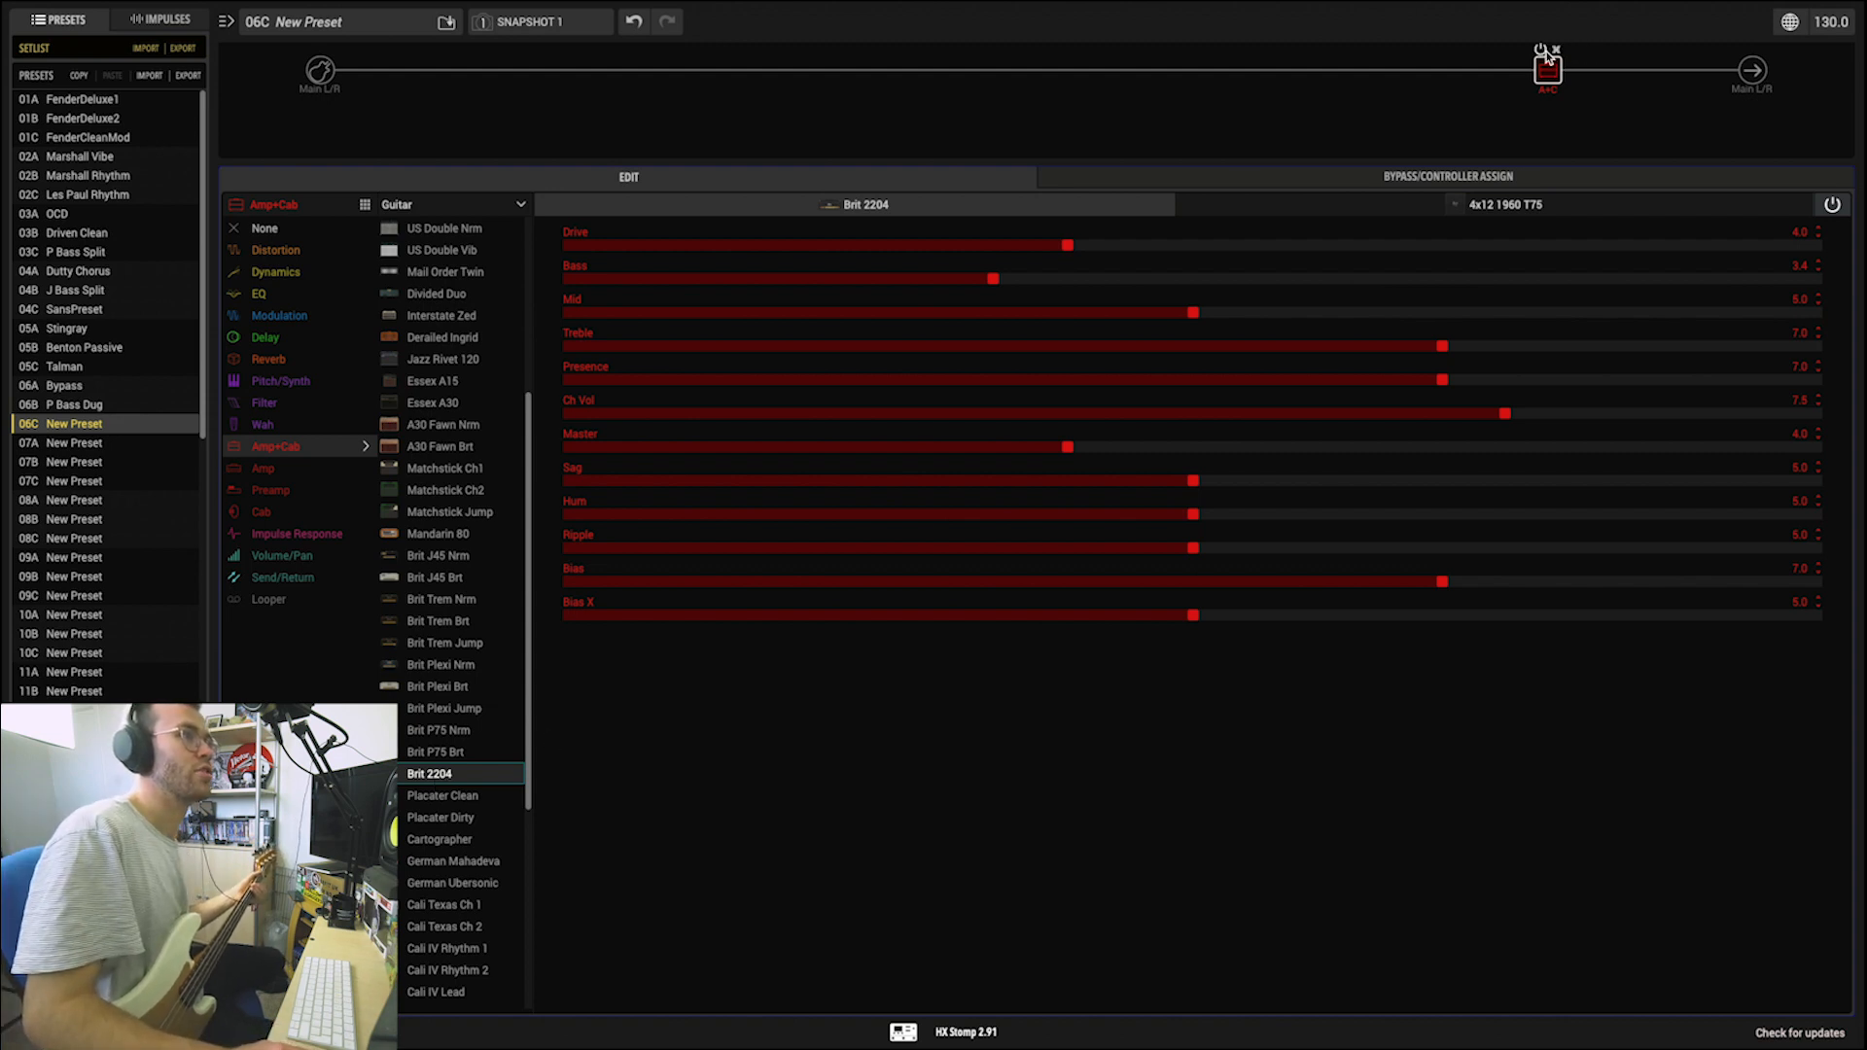
click(1540, 49)
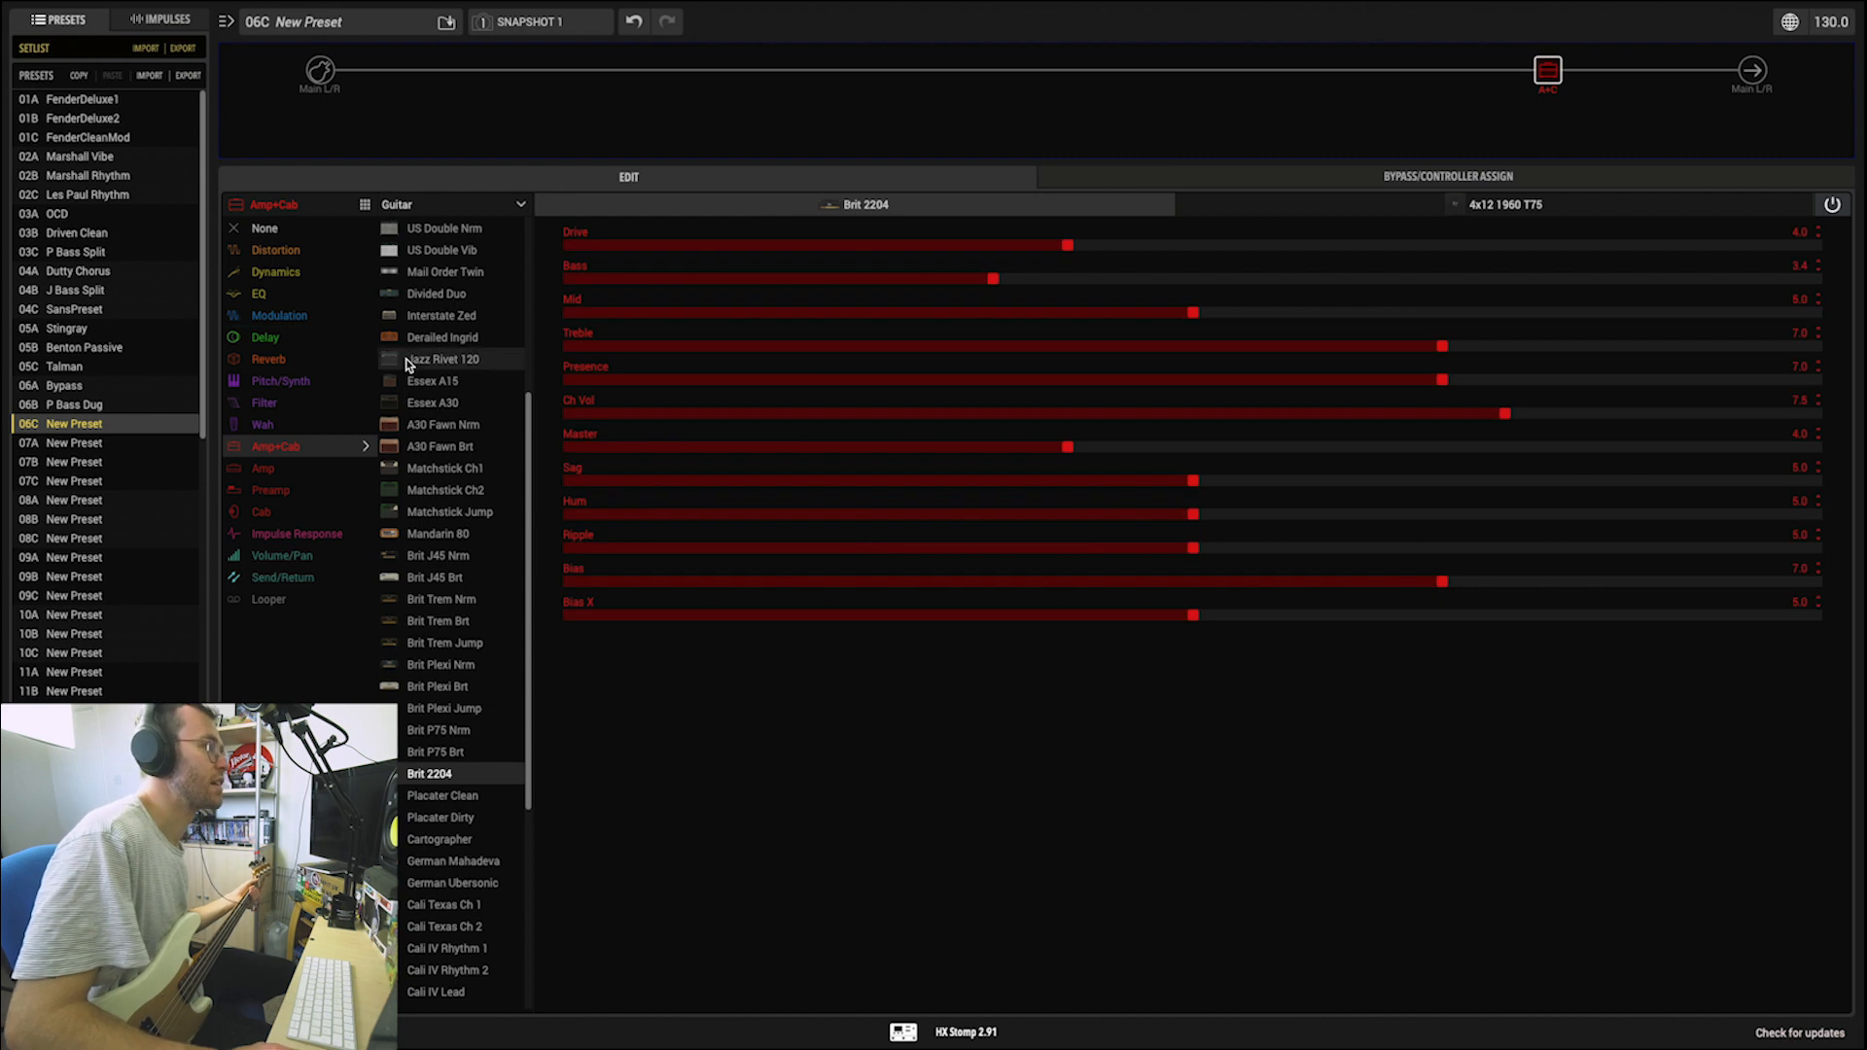
Step: Switch the Amp+Cab models to the Bass category and load the Ampeg SVT-4 PRO into the block
scroll(457, 292, up, 5)
scroll(467, 224, up, 1)
click(518, 212)
click(441, 251)
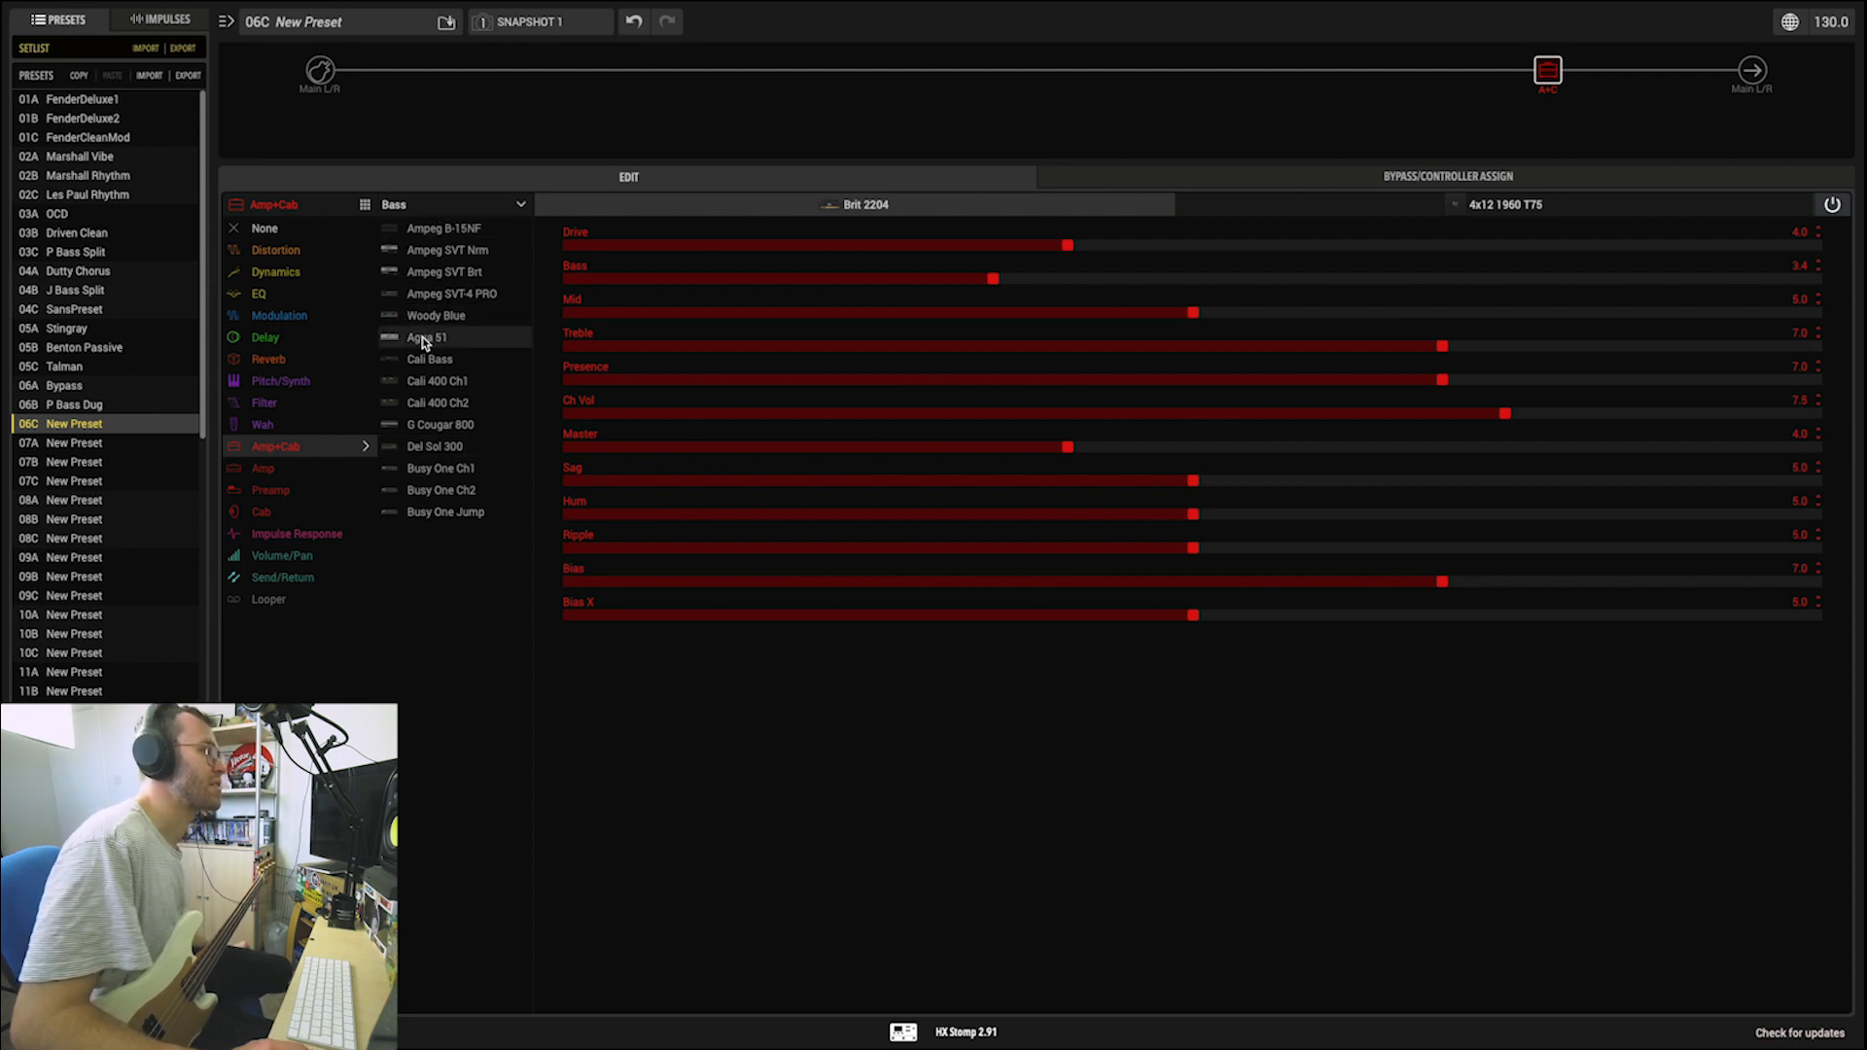
click(463, 295)
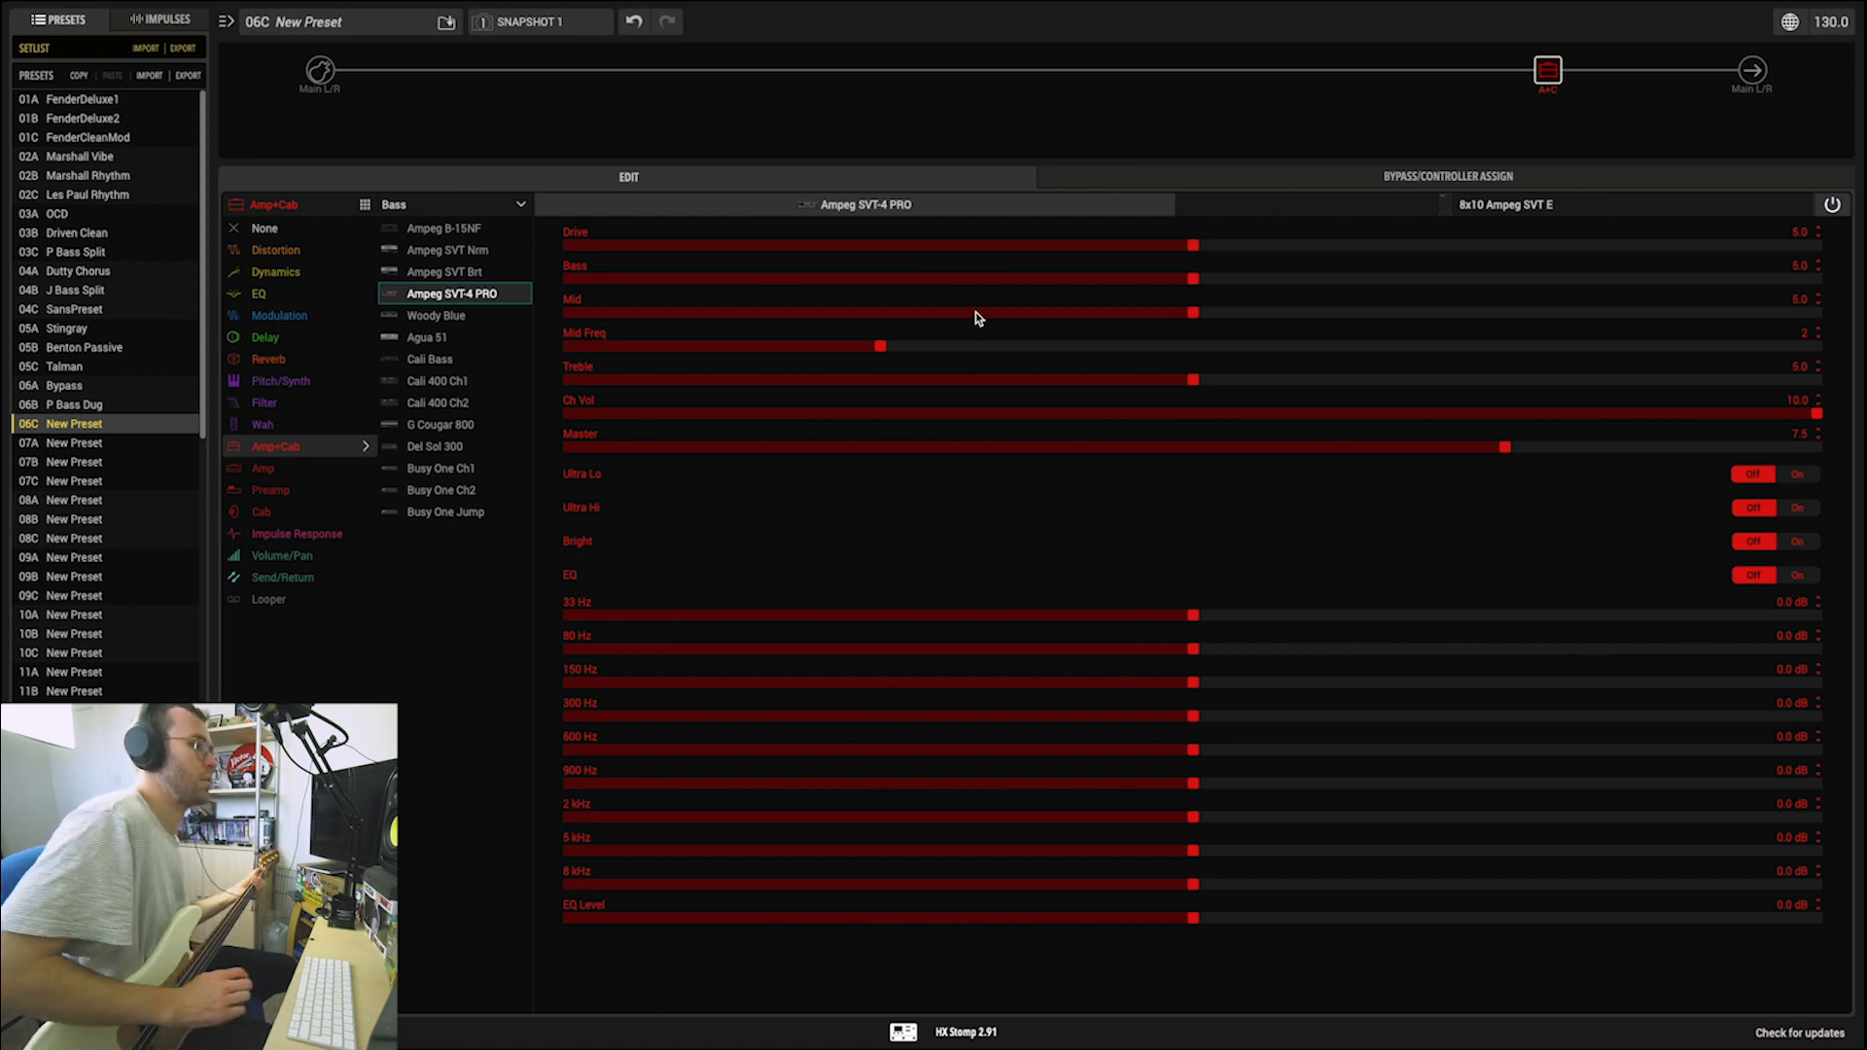
Step: Set the amp's Master to 9.8 and Drive to 3.0, and switch on EQ and Bright
drag(1797, 445, 1792, 446)
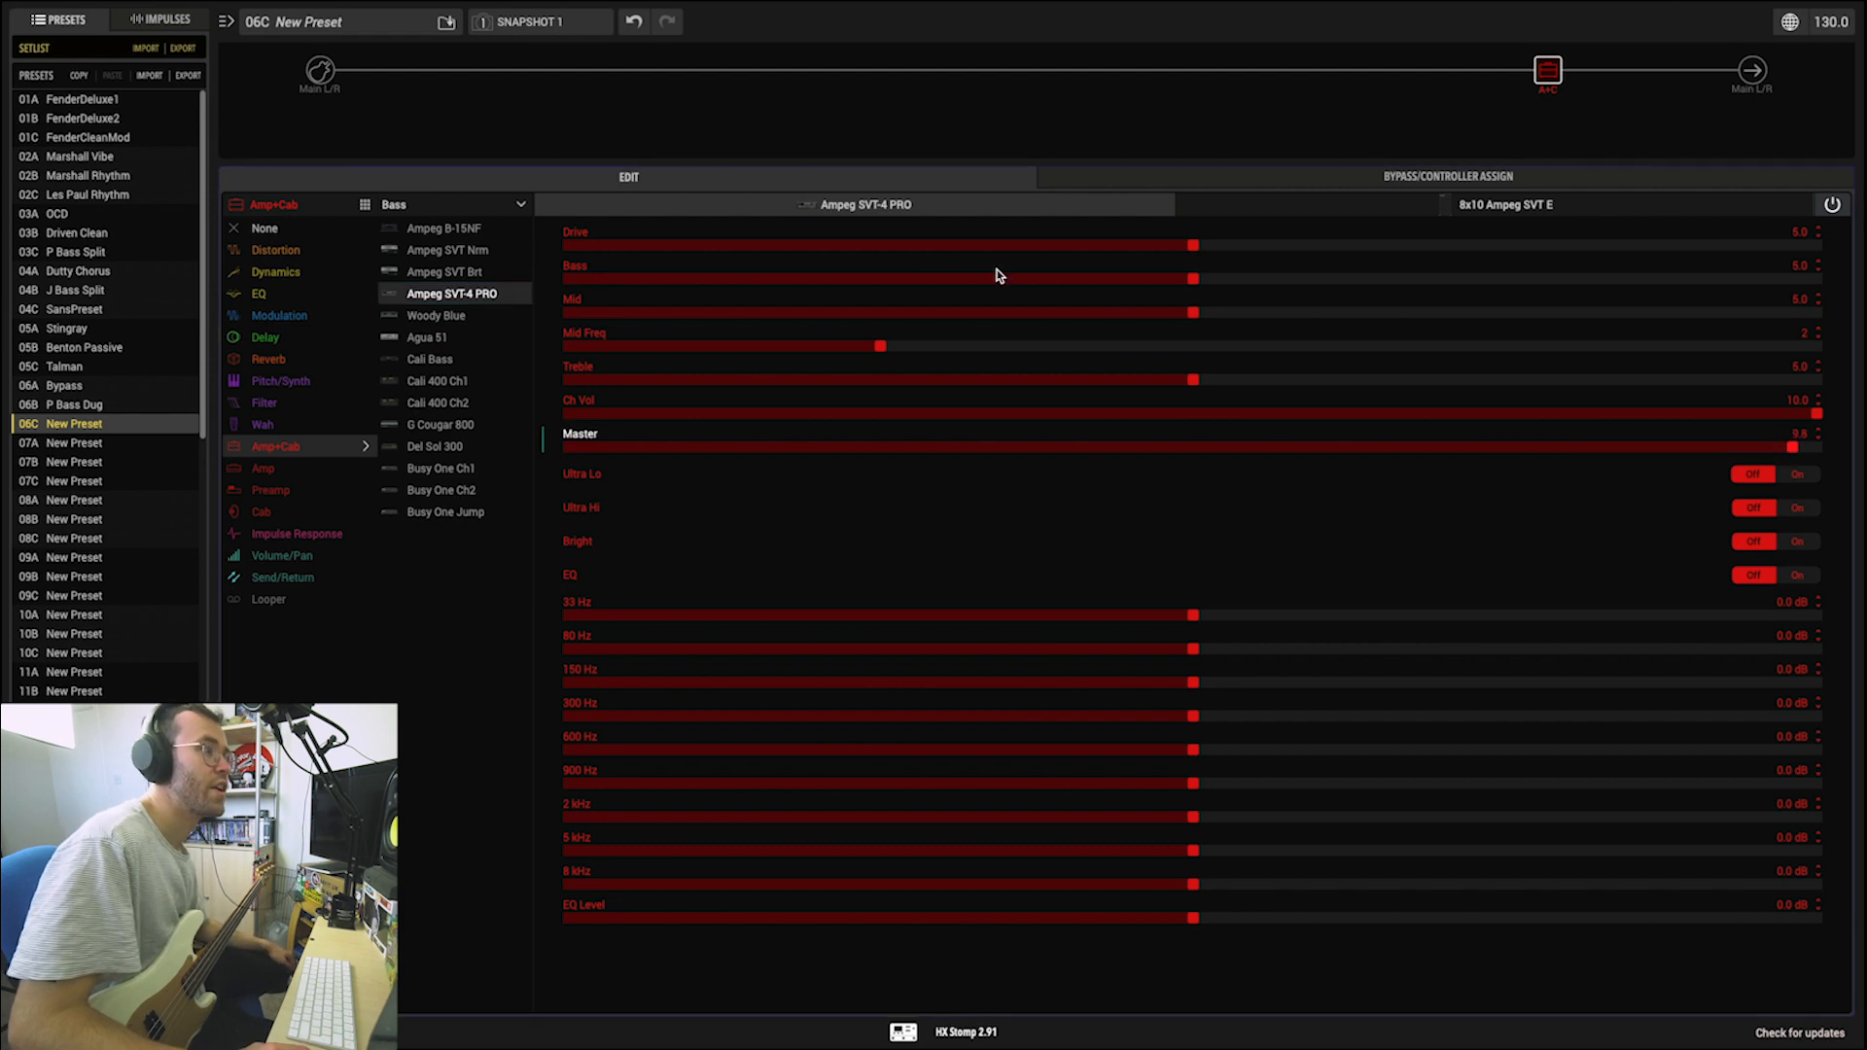
click(941, 246)
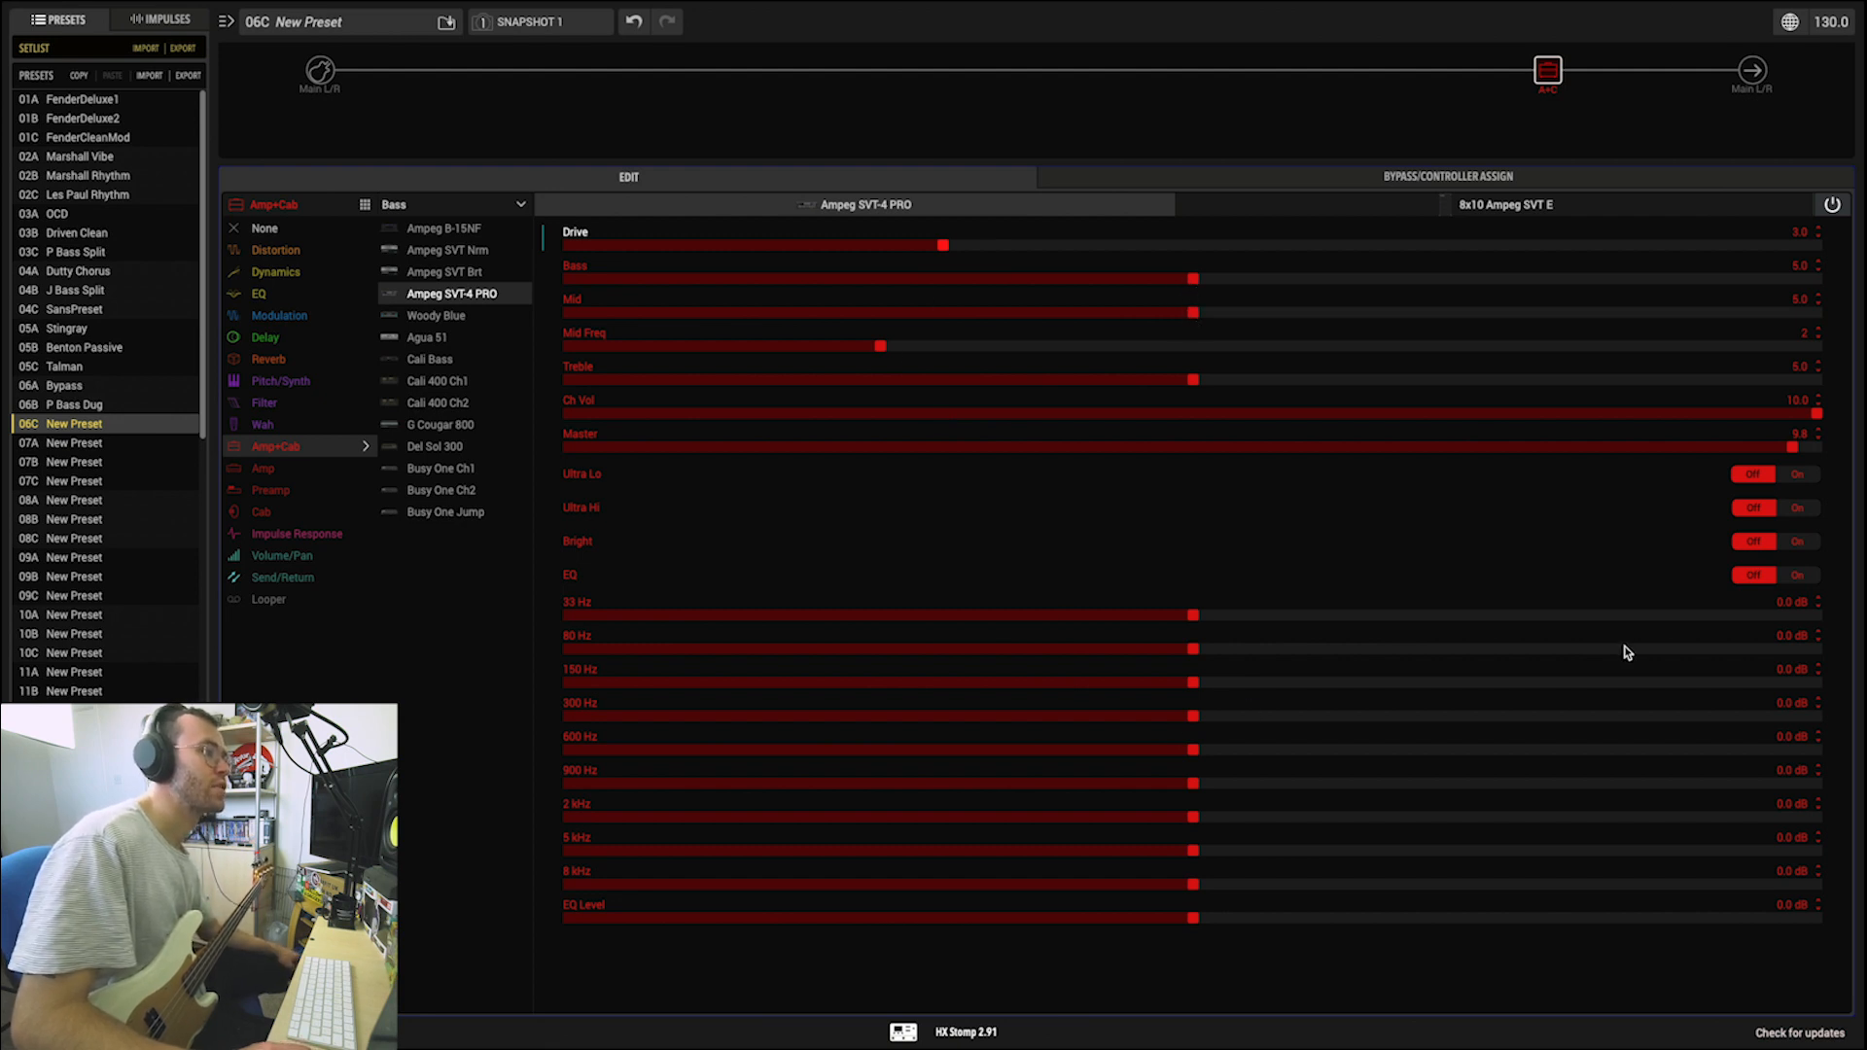
click(1804, 574)
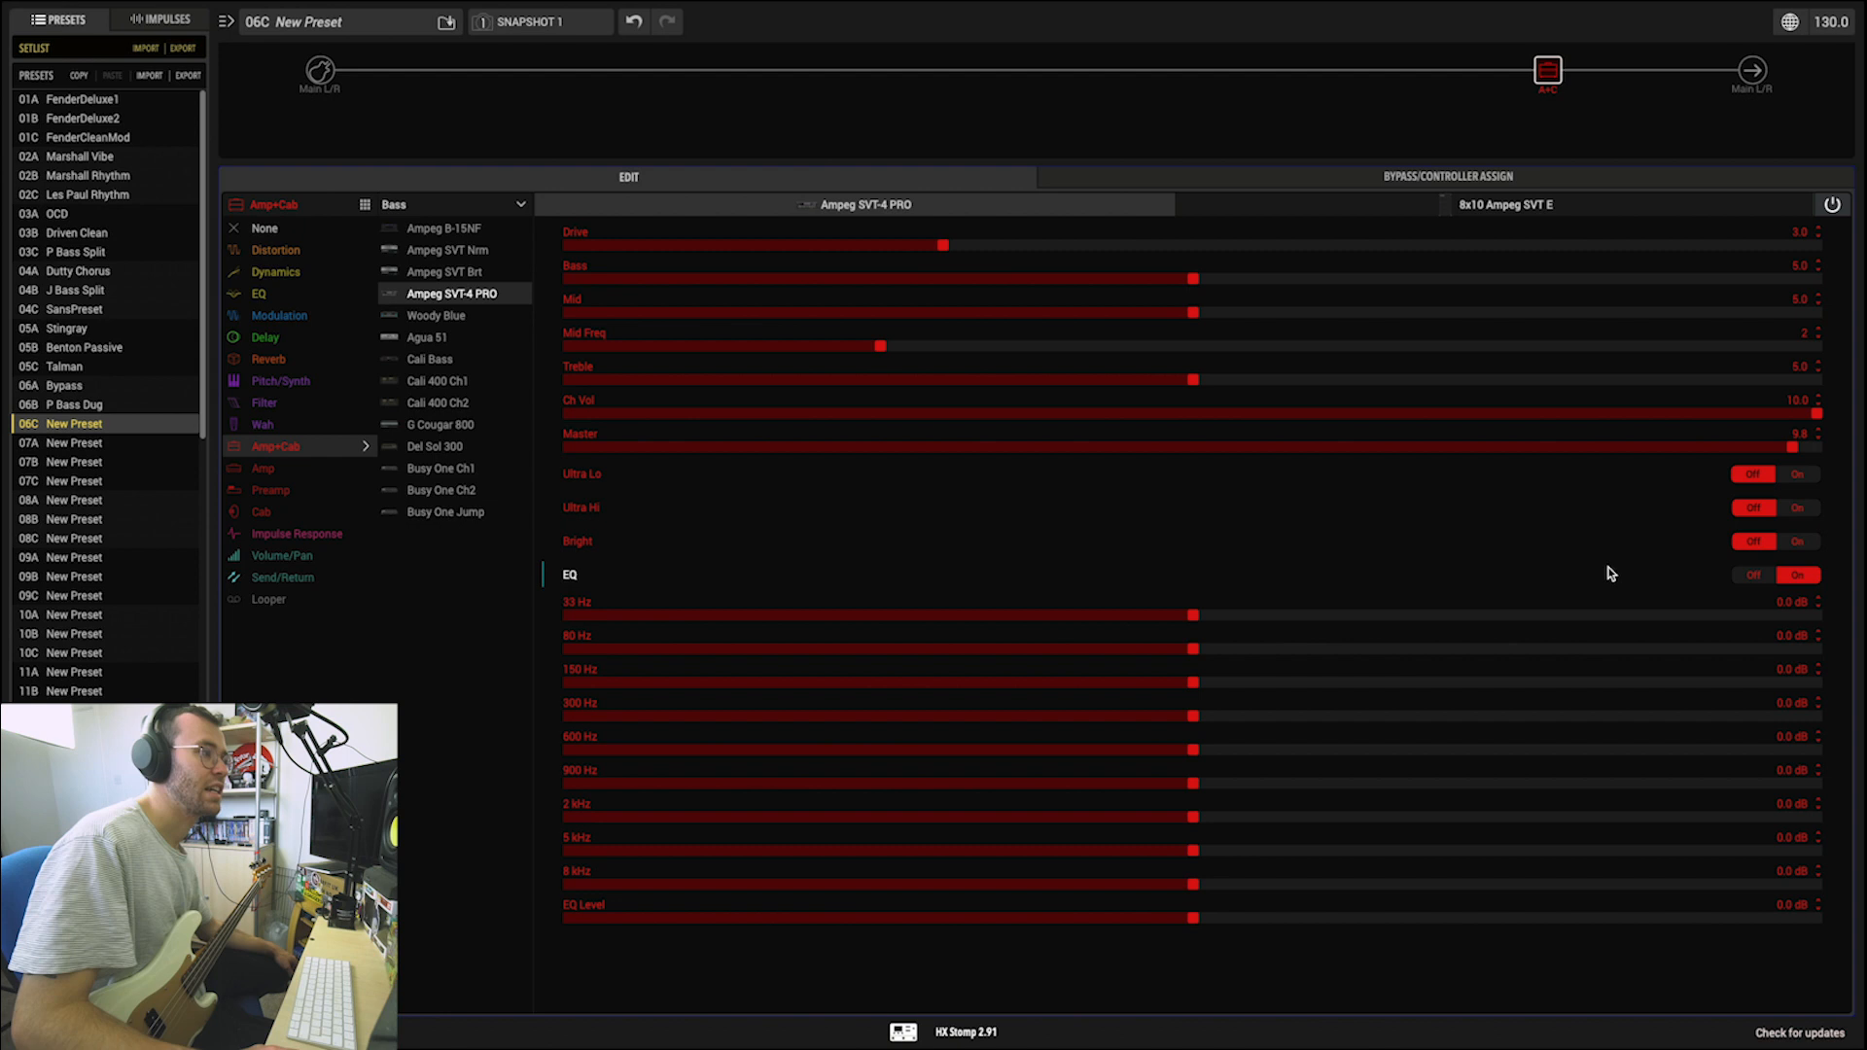
click(1794, 543)
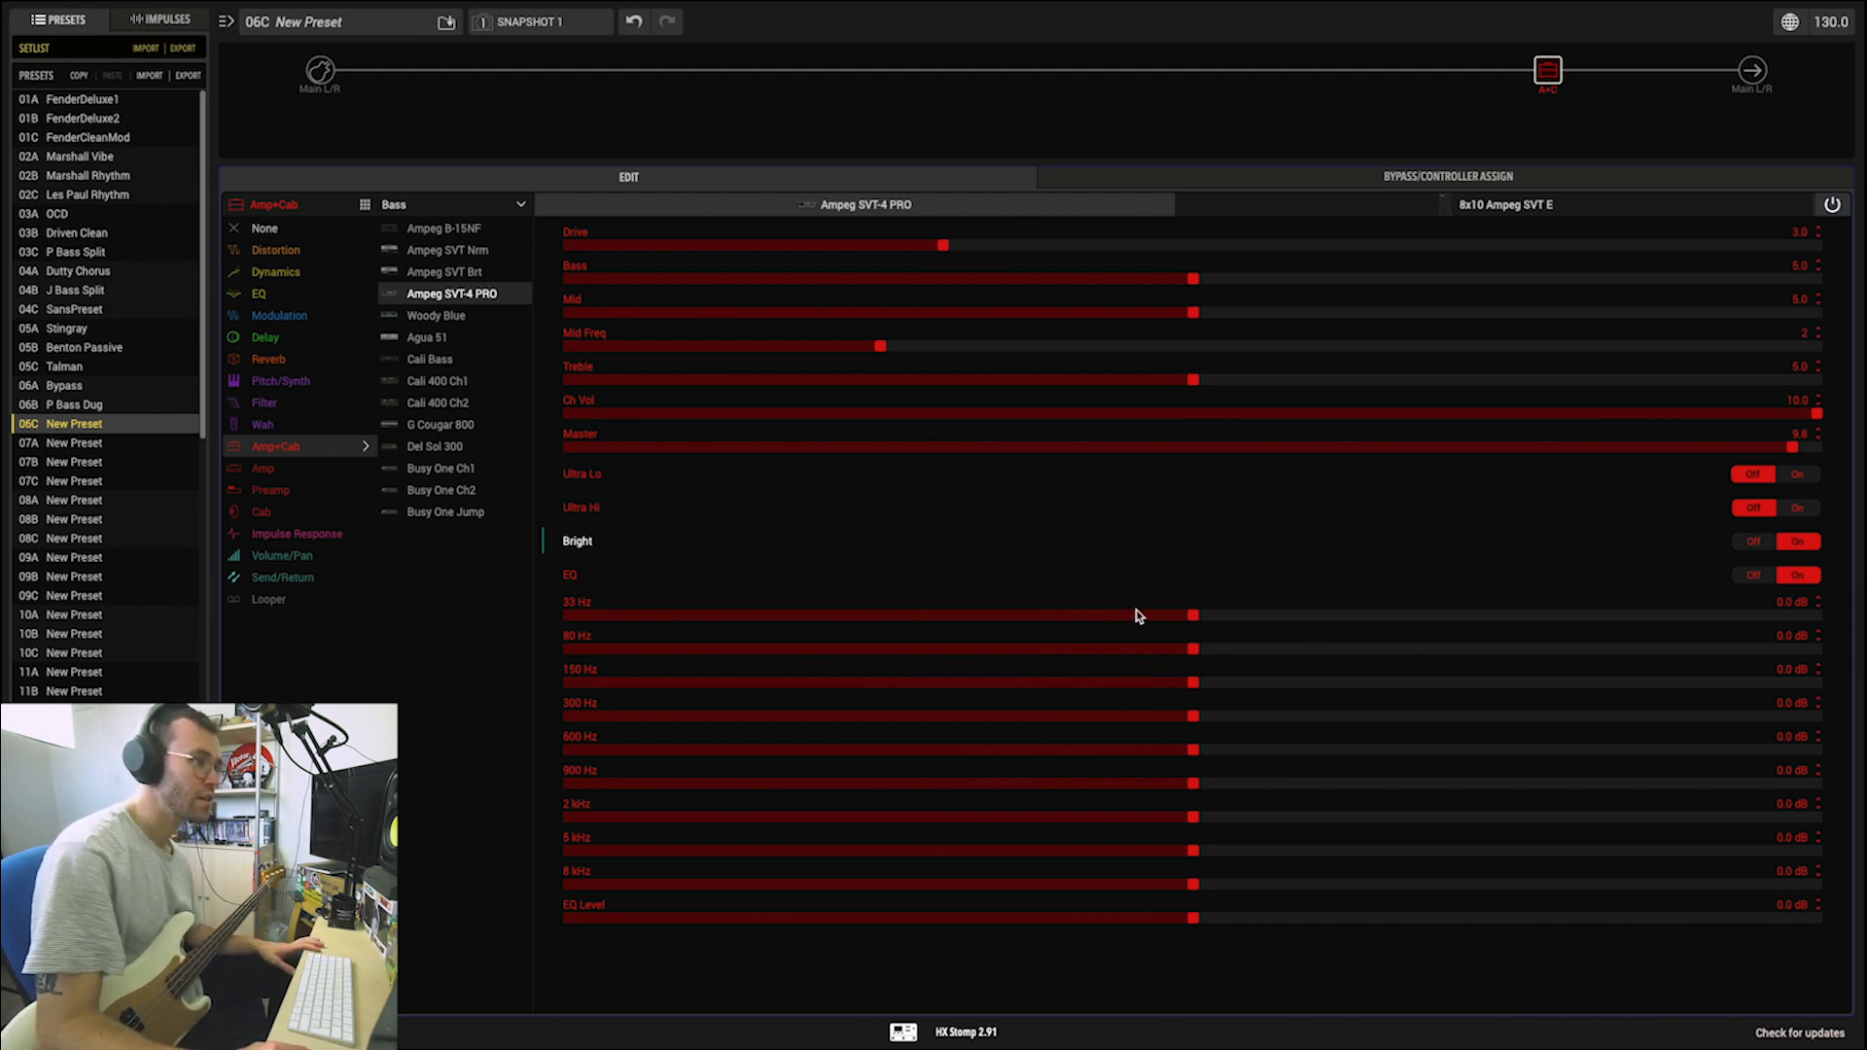
Step: Shape the graphic EQ: 33 Hz -2.2 dB, 150 Hz +0.9, 300 Hz +0.8, 900 Hz -4.3, 2 kHz -1.7, 5 kHz -4.3, 8 kHz +1.7
drag(1131, 616, 1101, 614)
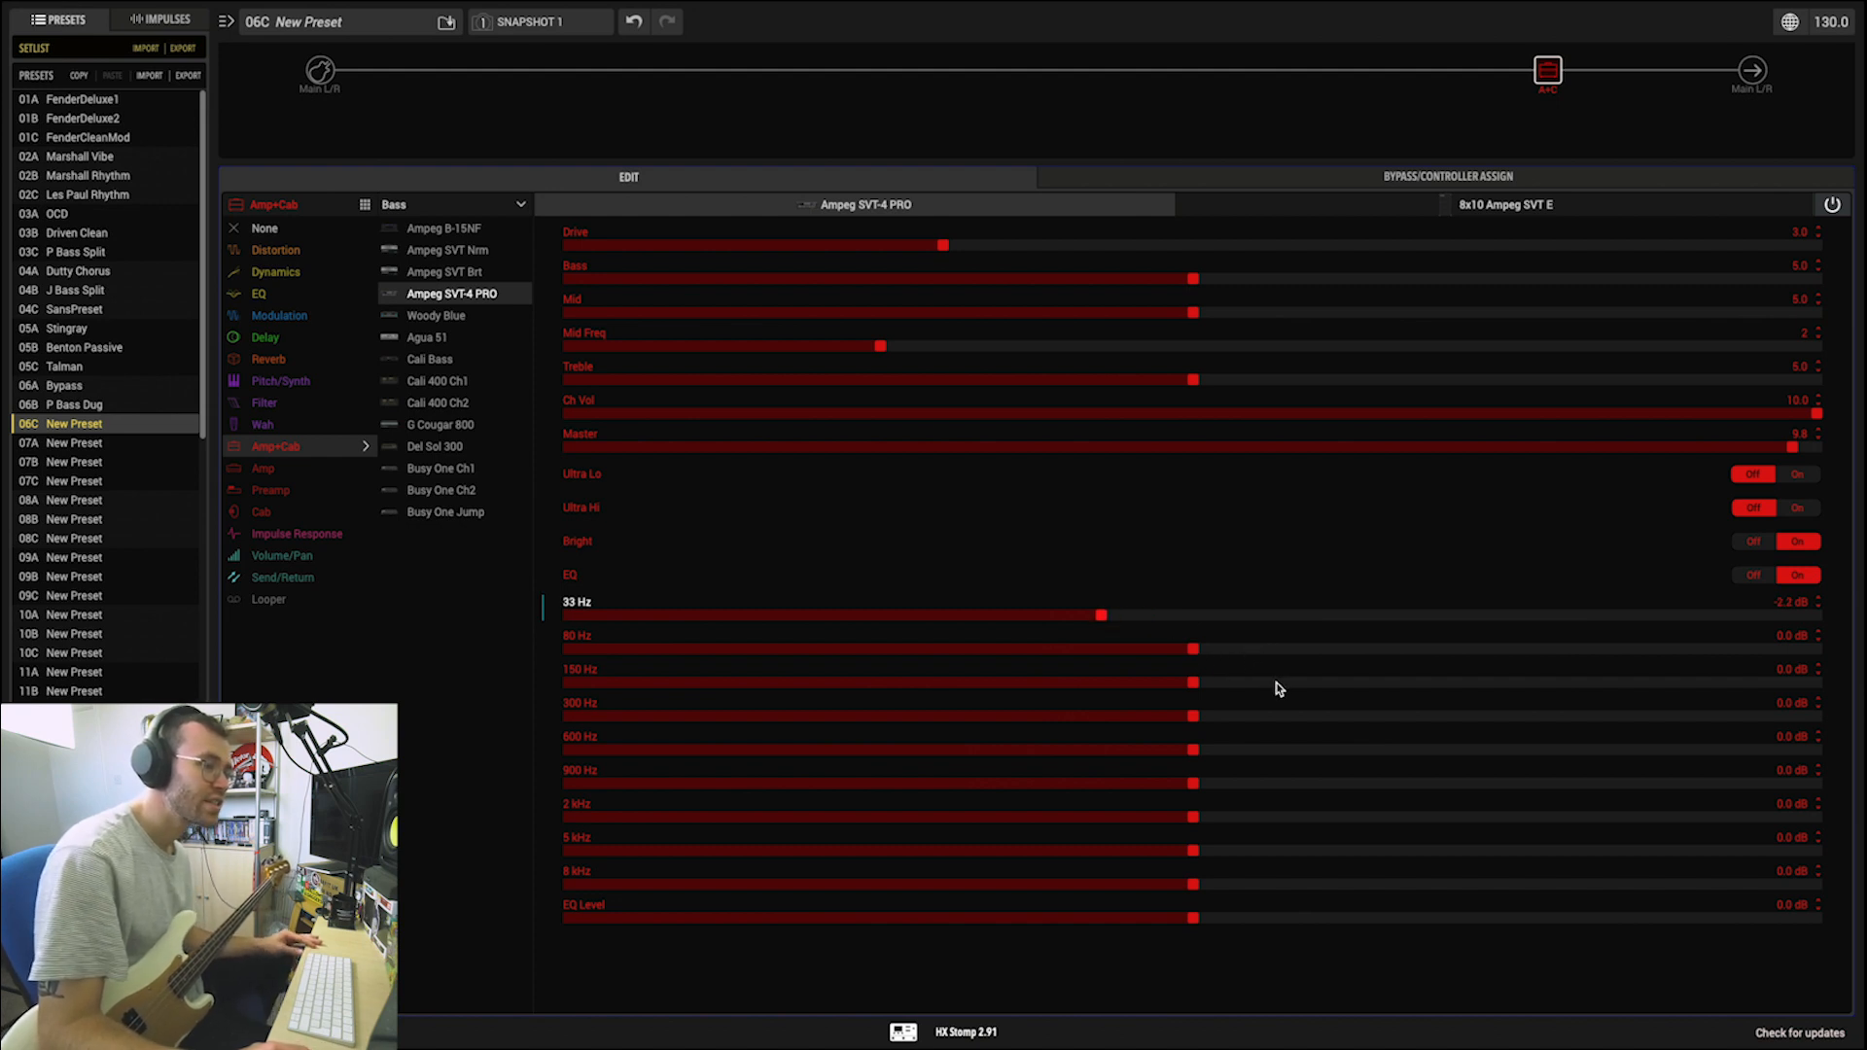
click(1239, 682)
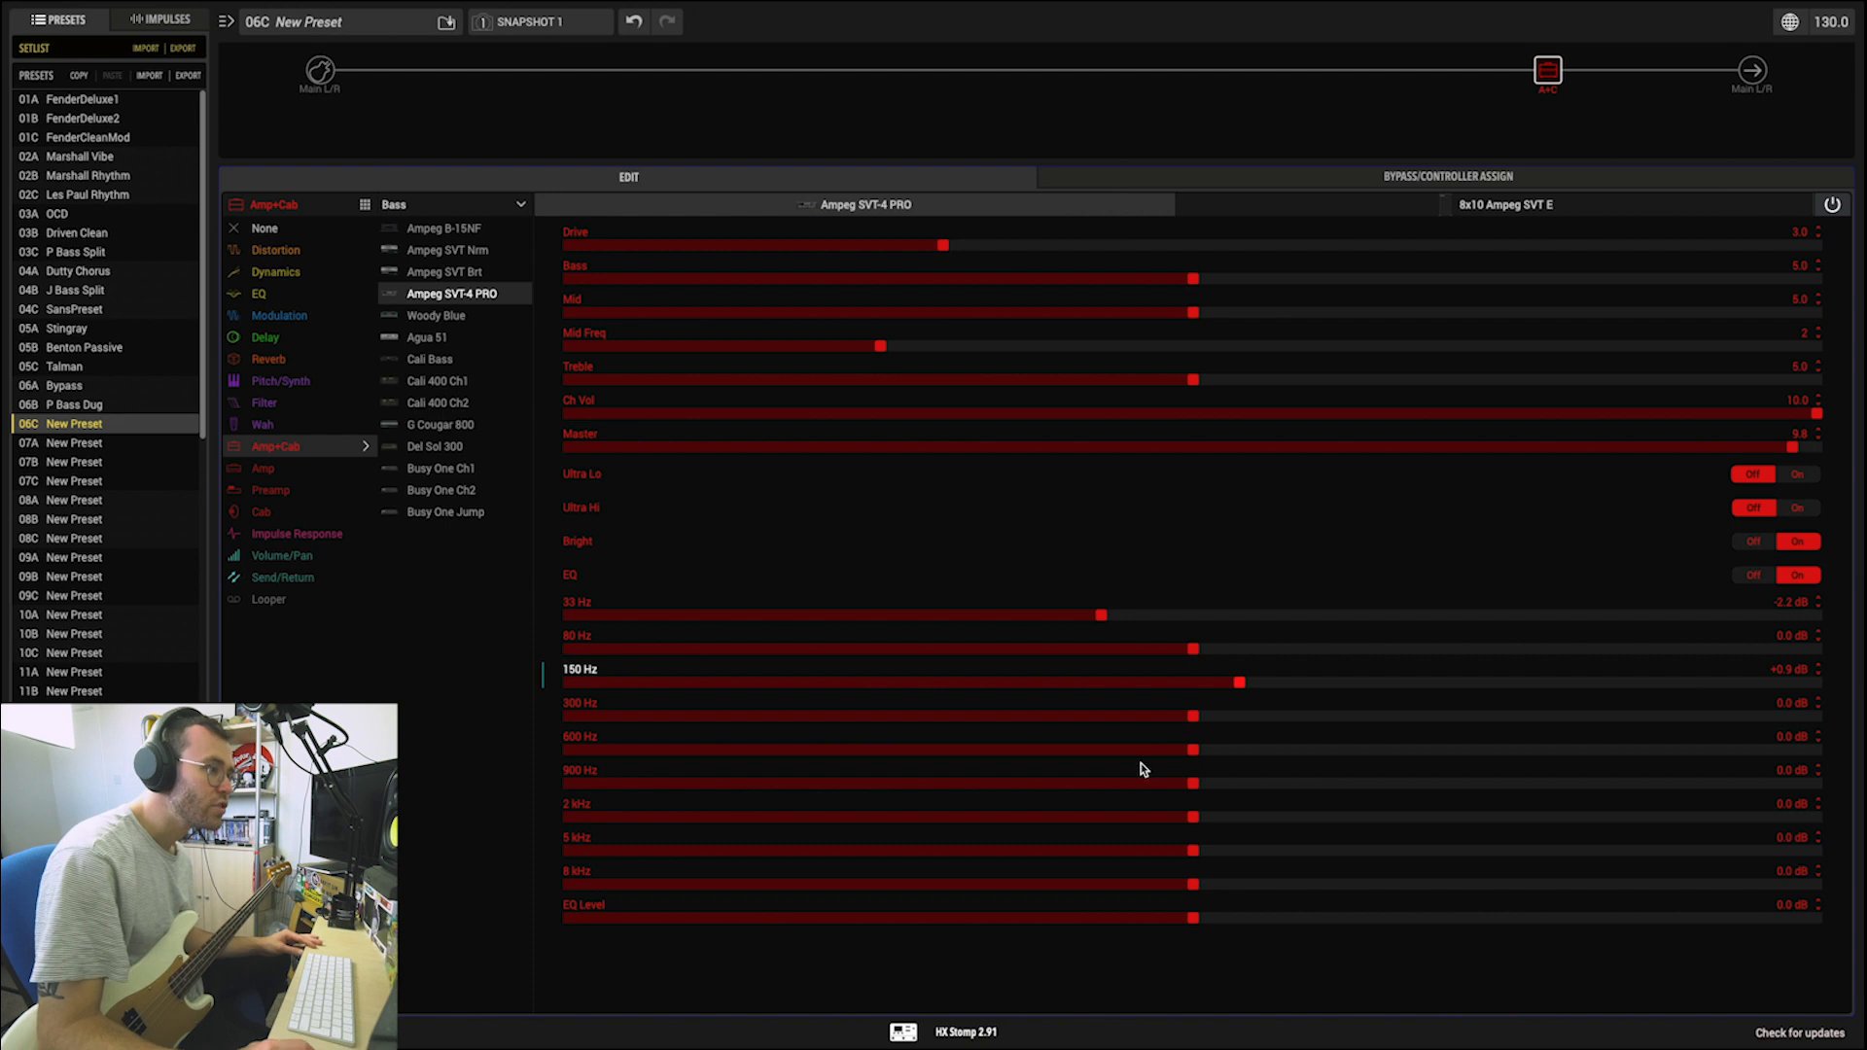
click(1015, 783)
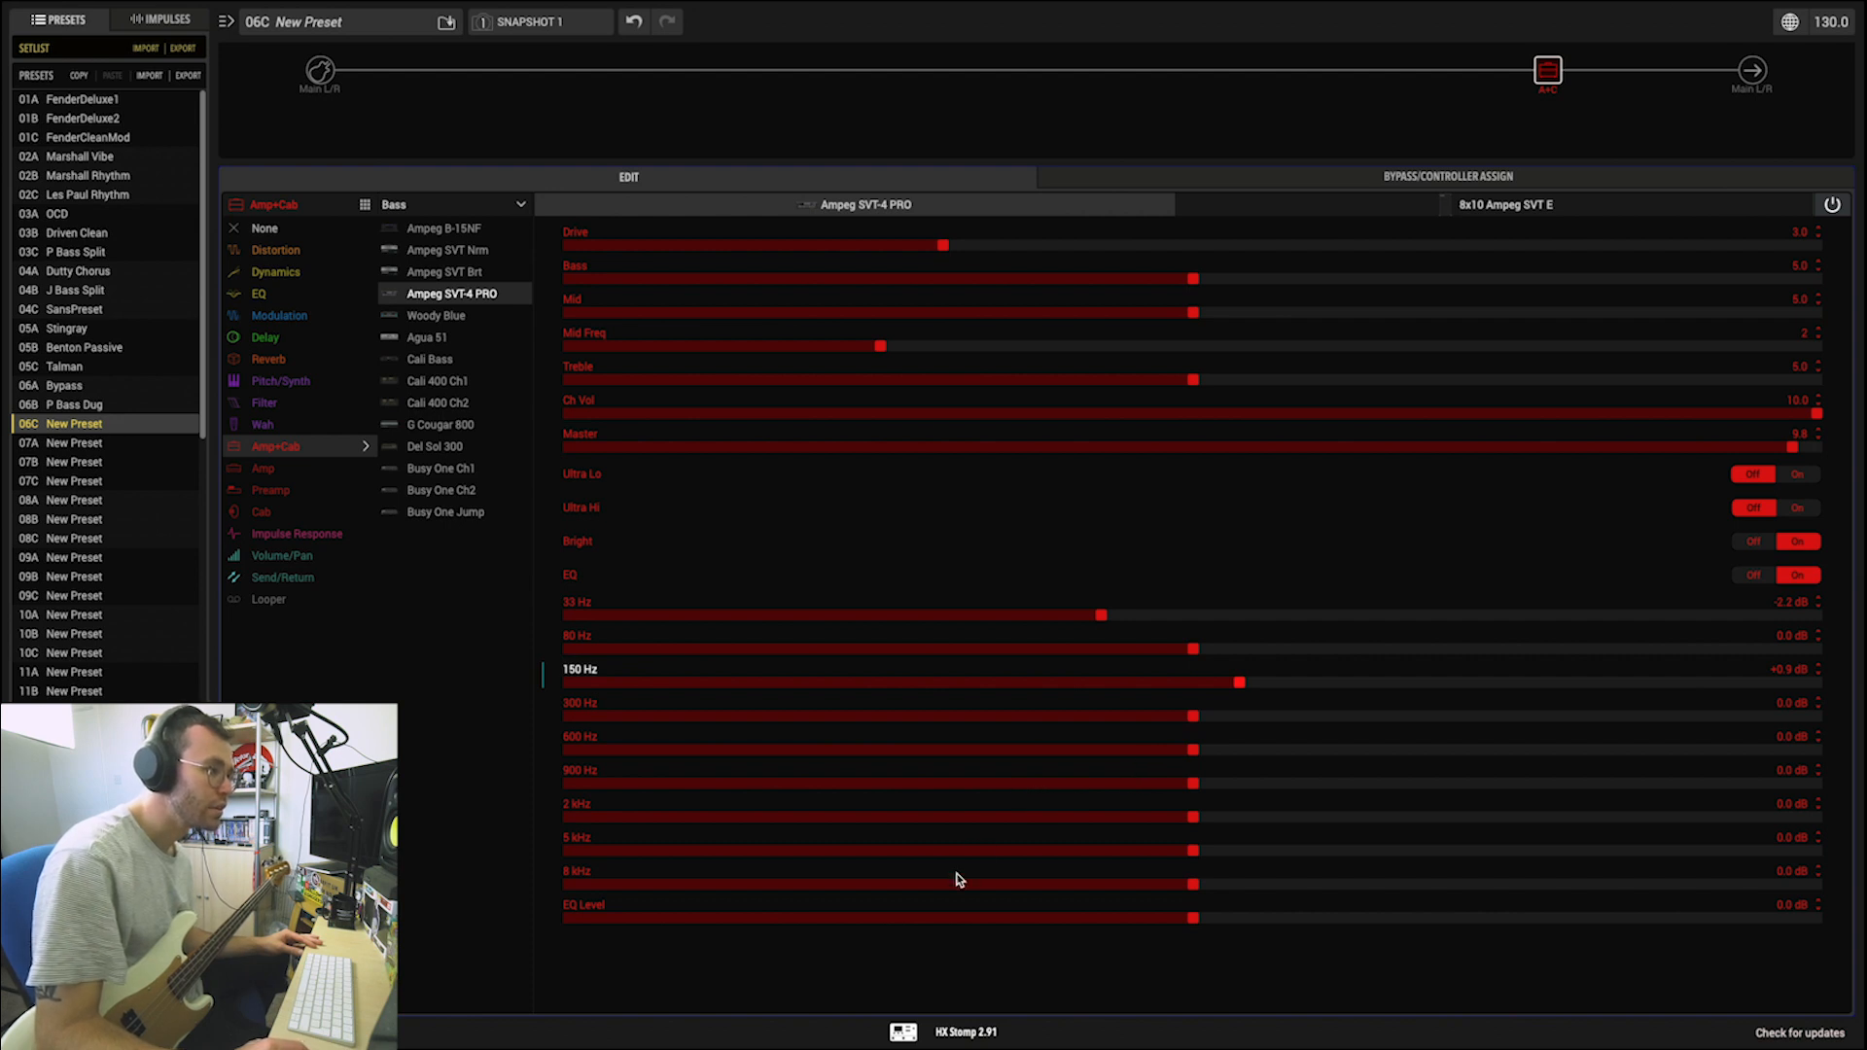
click(970, 851)
click(1104, 818)
click(1271, 886)
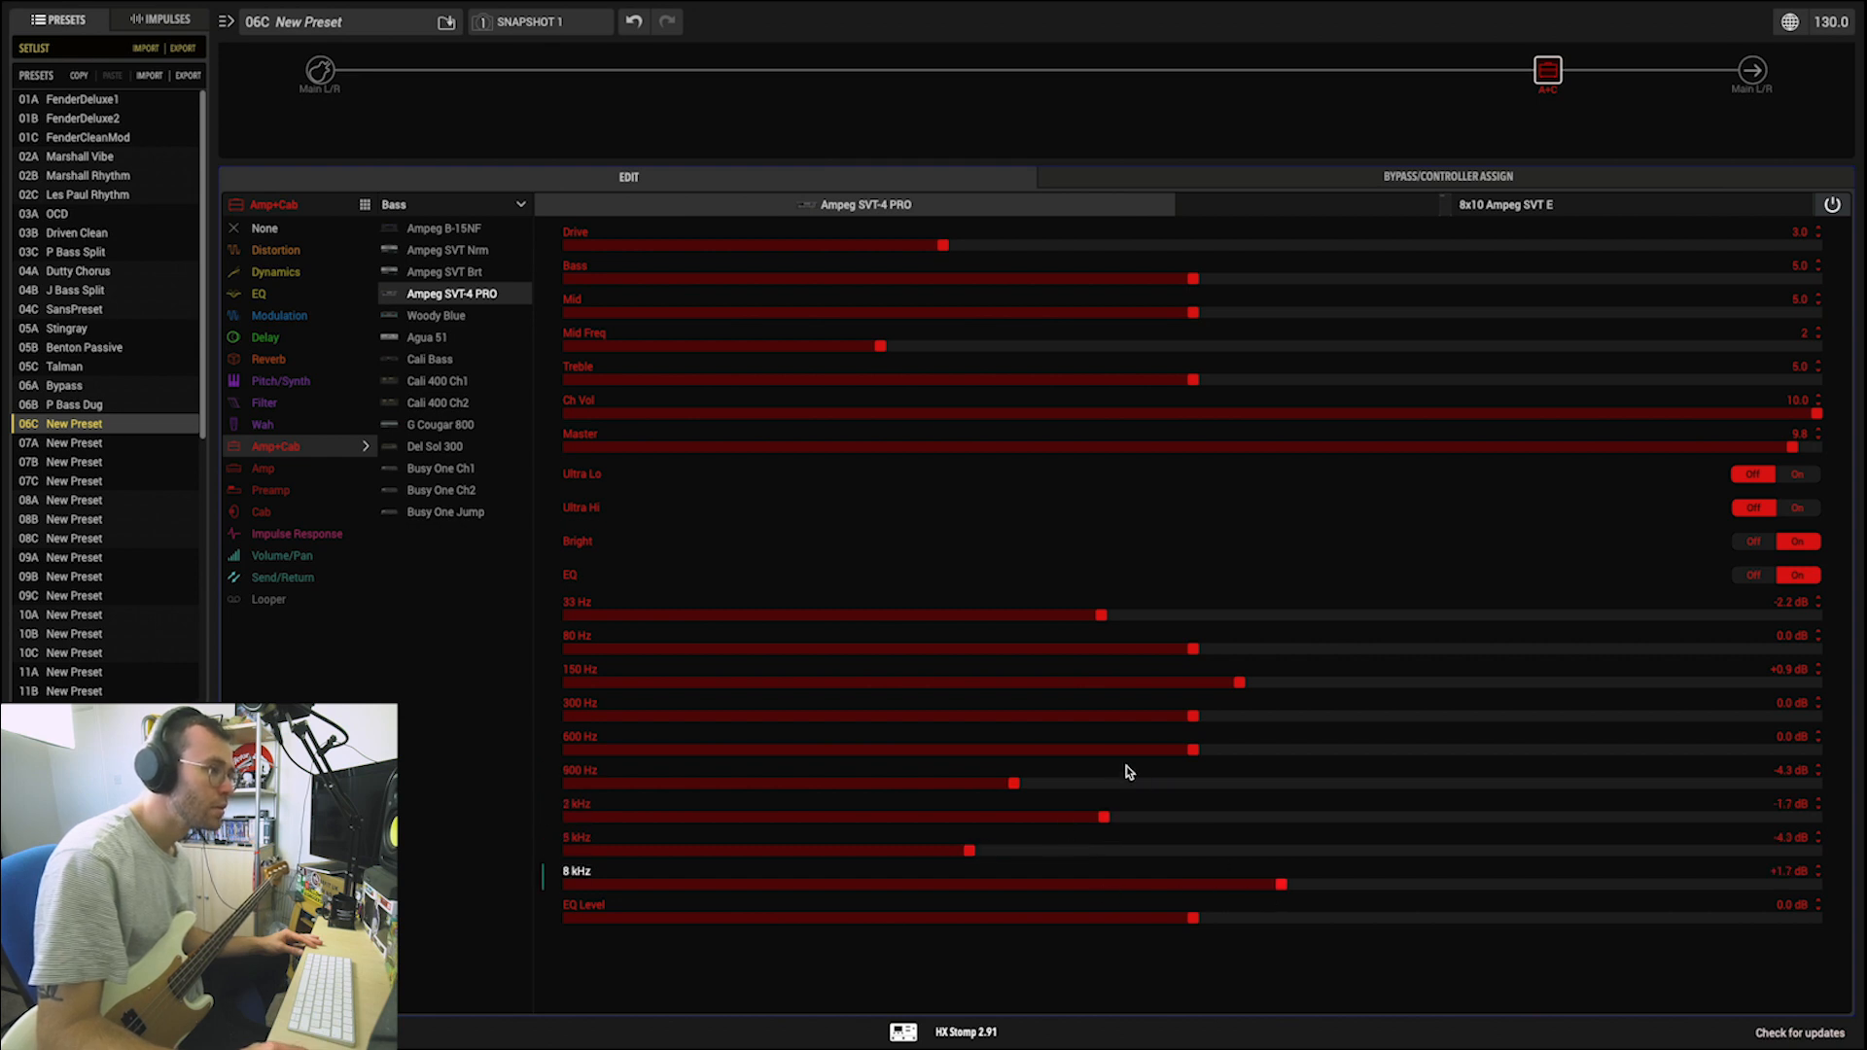
click(1236, 716)
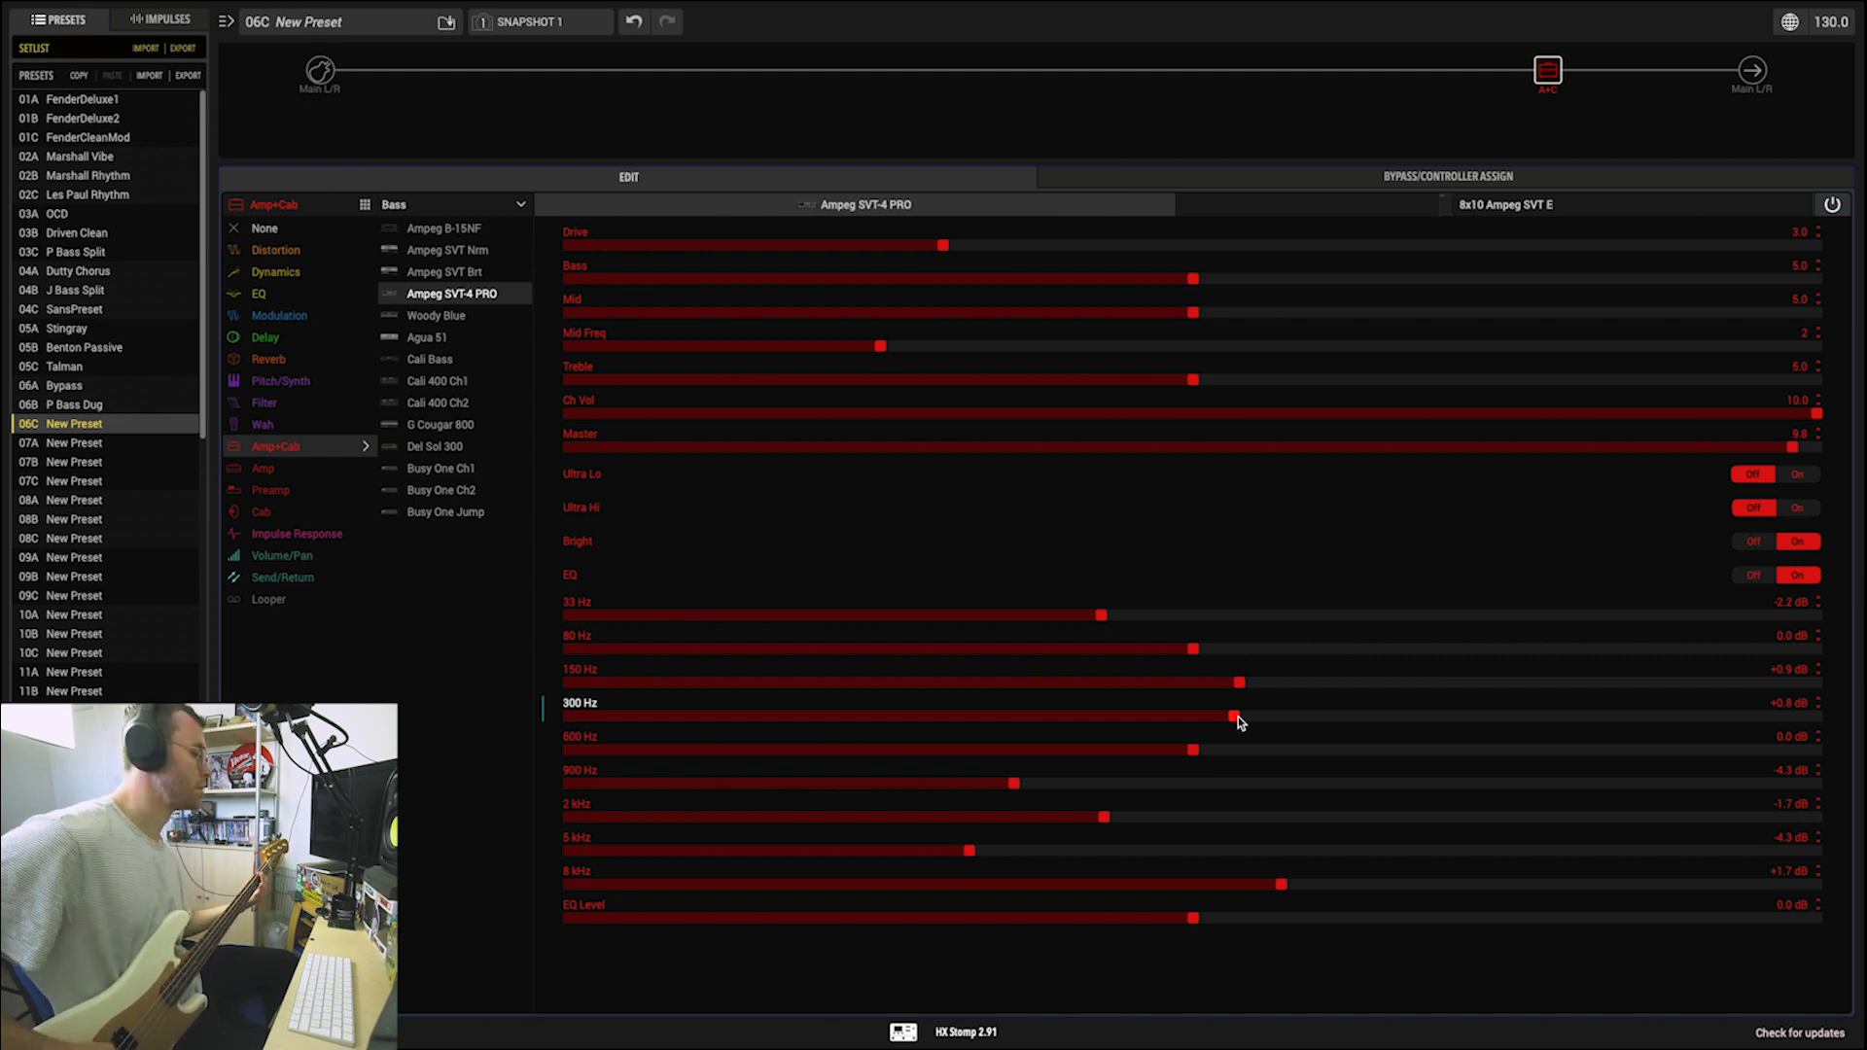
Step: Switch the amp's EQ off and back on to compare the tone, and try the Ultra Hi switch
click(1749, 580)
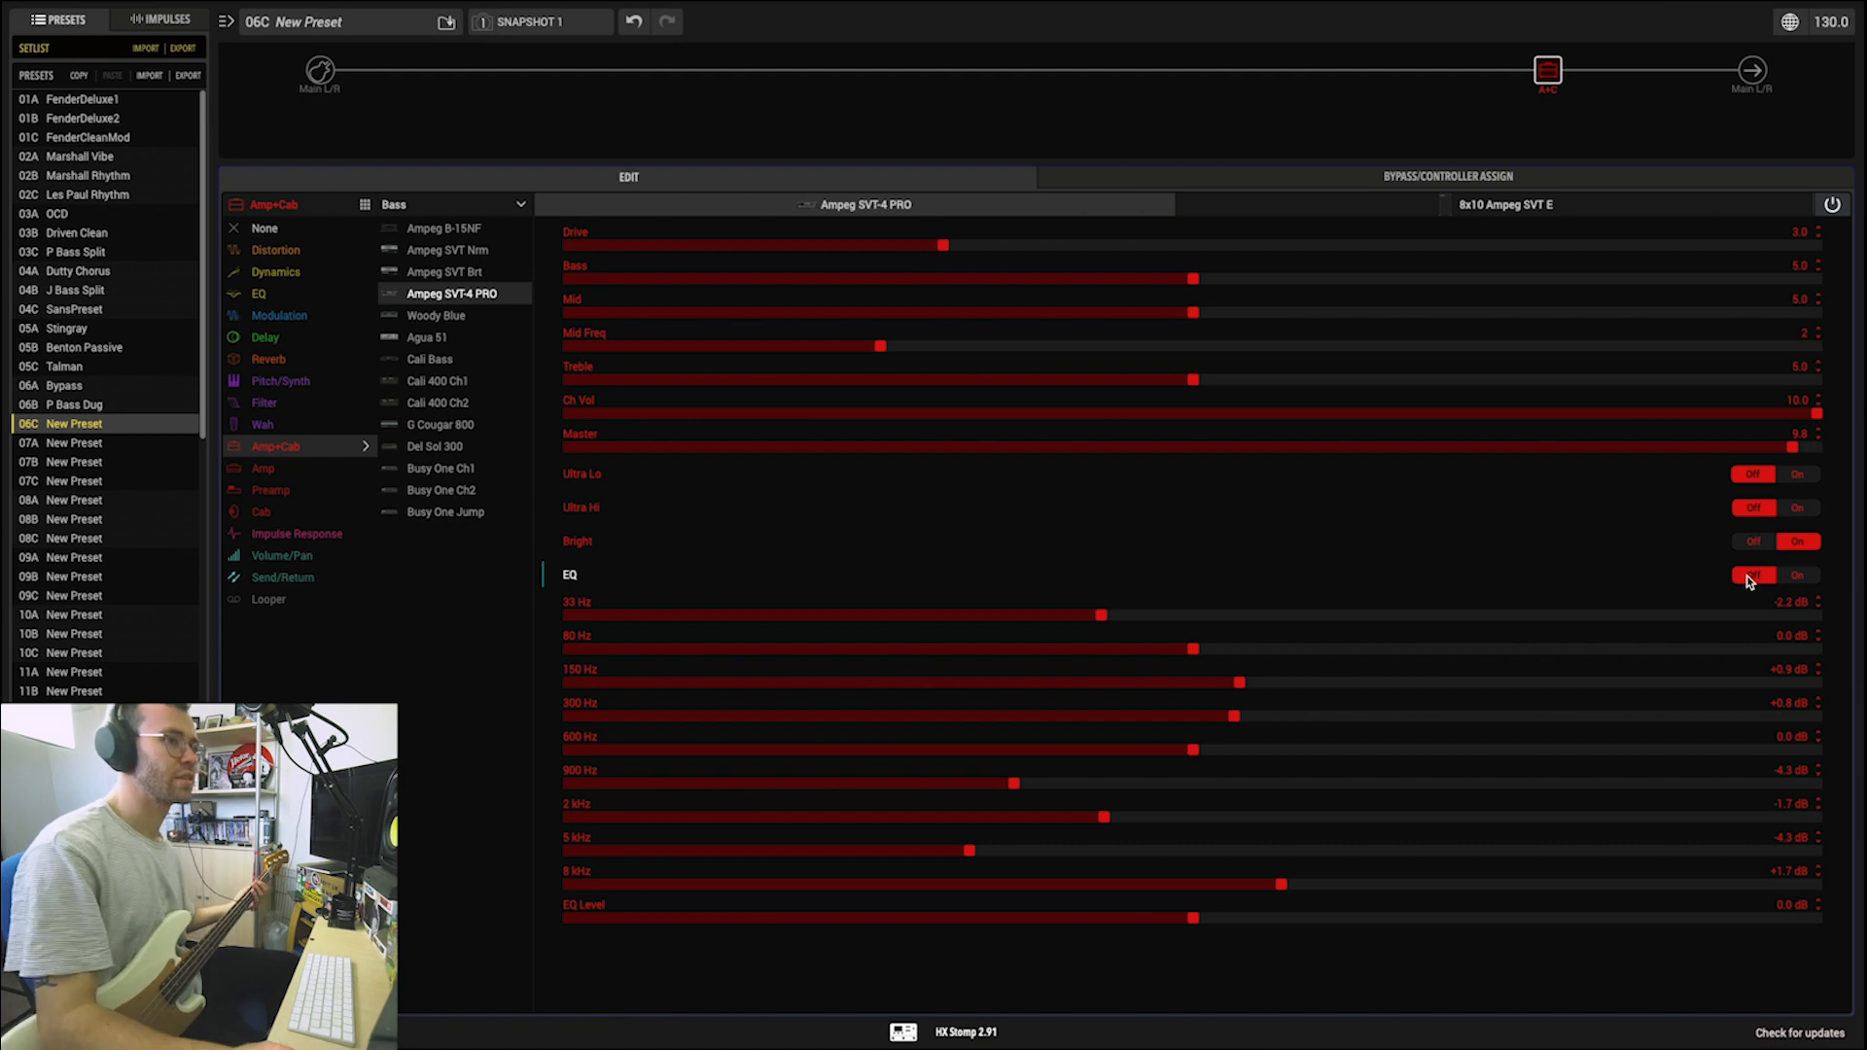
click(1799, 575)
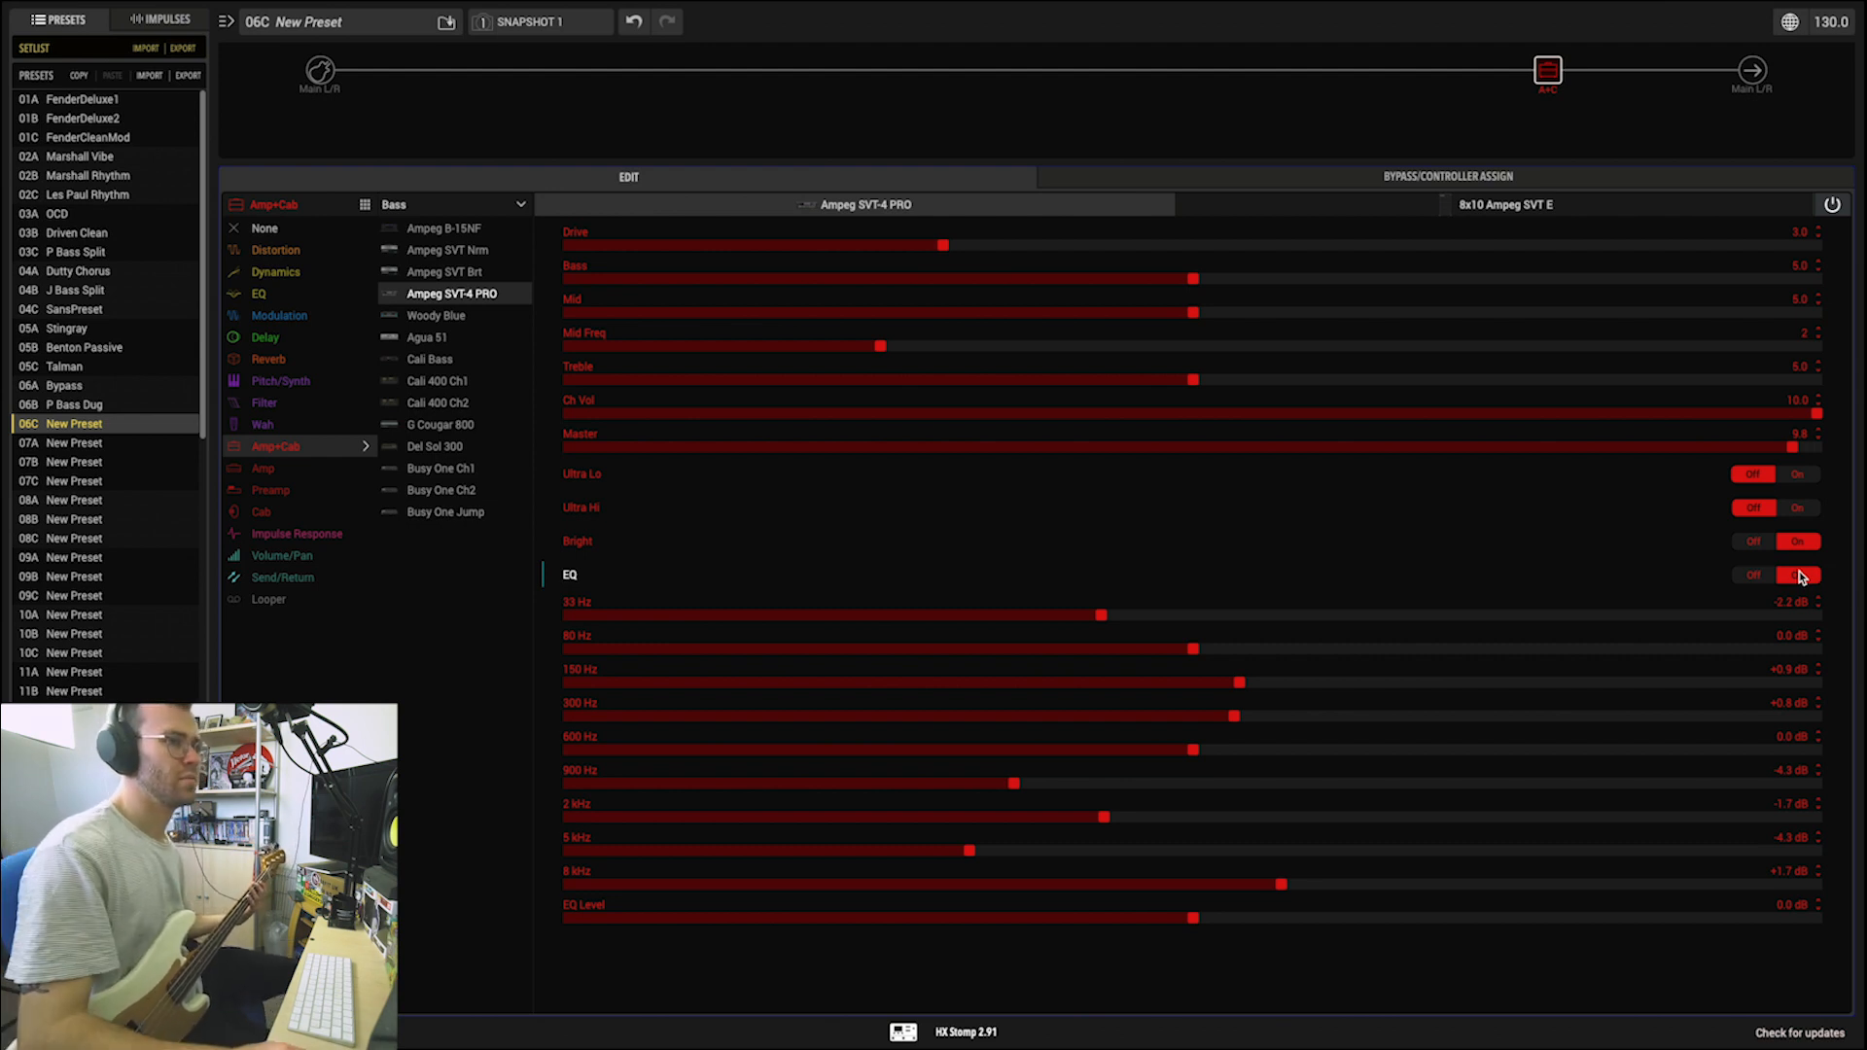
click(1812, 510)
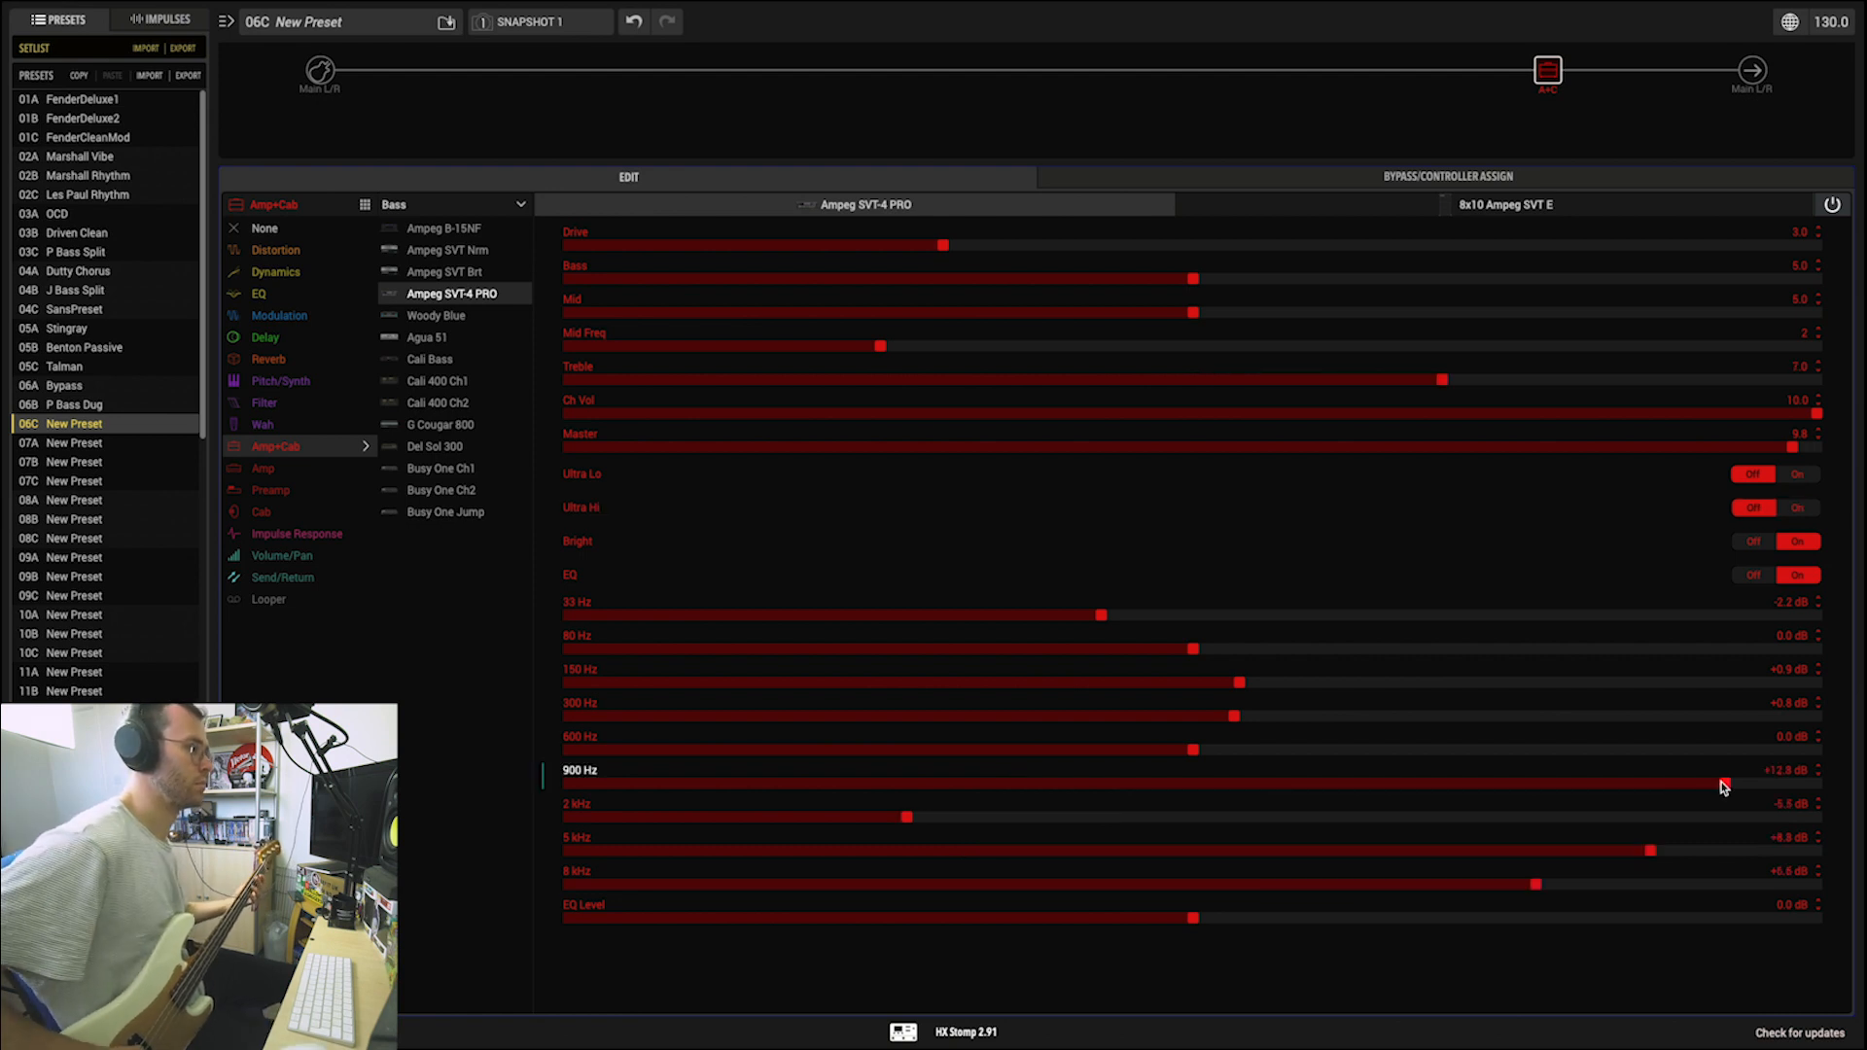
Step: Set the graphic EQ to -8.2 dB at 900 Hz, about -2.6 dB at 600 Hz and +8.2 dB at 2 kHz
mouse_move(1724, 783)
mouse_down()
mouse_move(1340, 784)
mouse_move(1750, 783)
mouse_up()
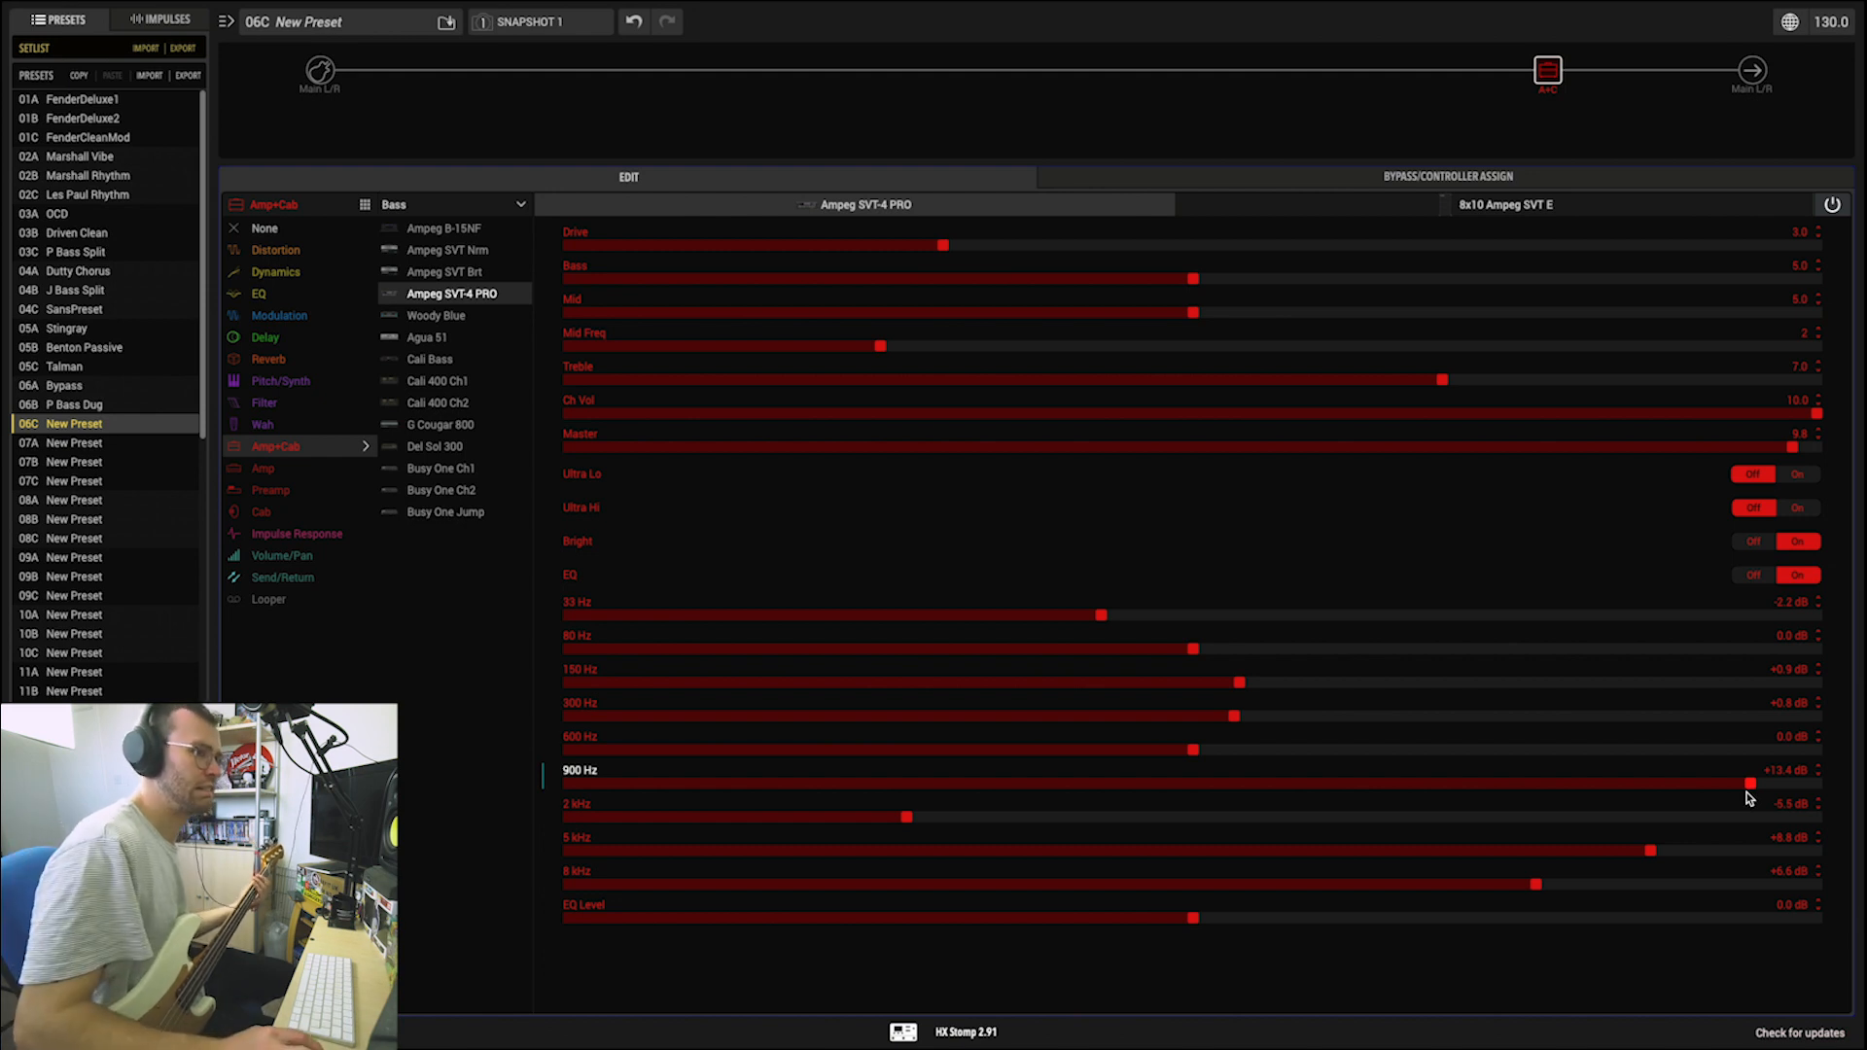
drag(1751, 784, 1619, 815)
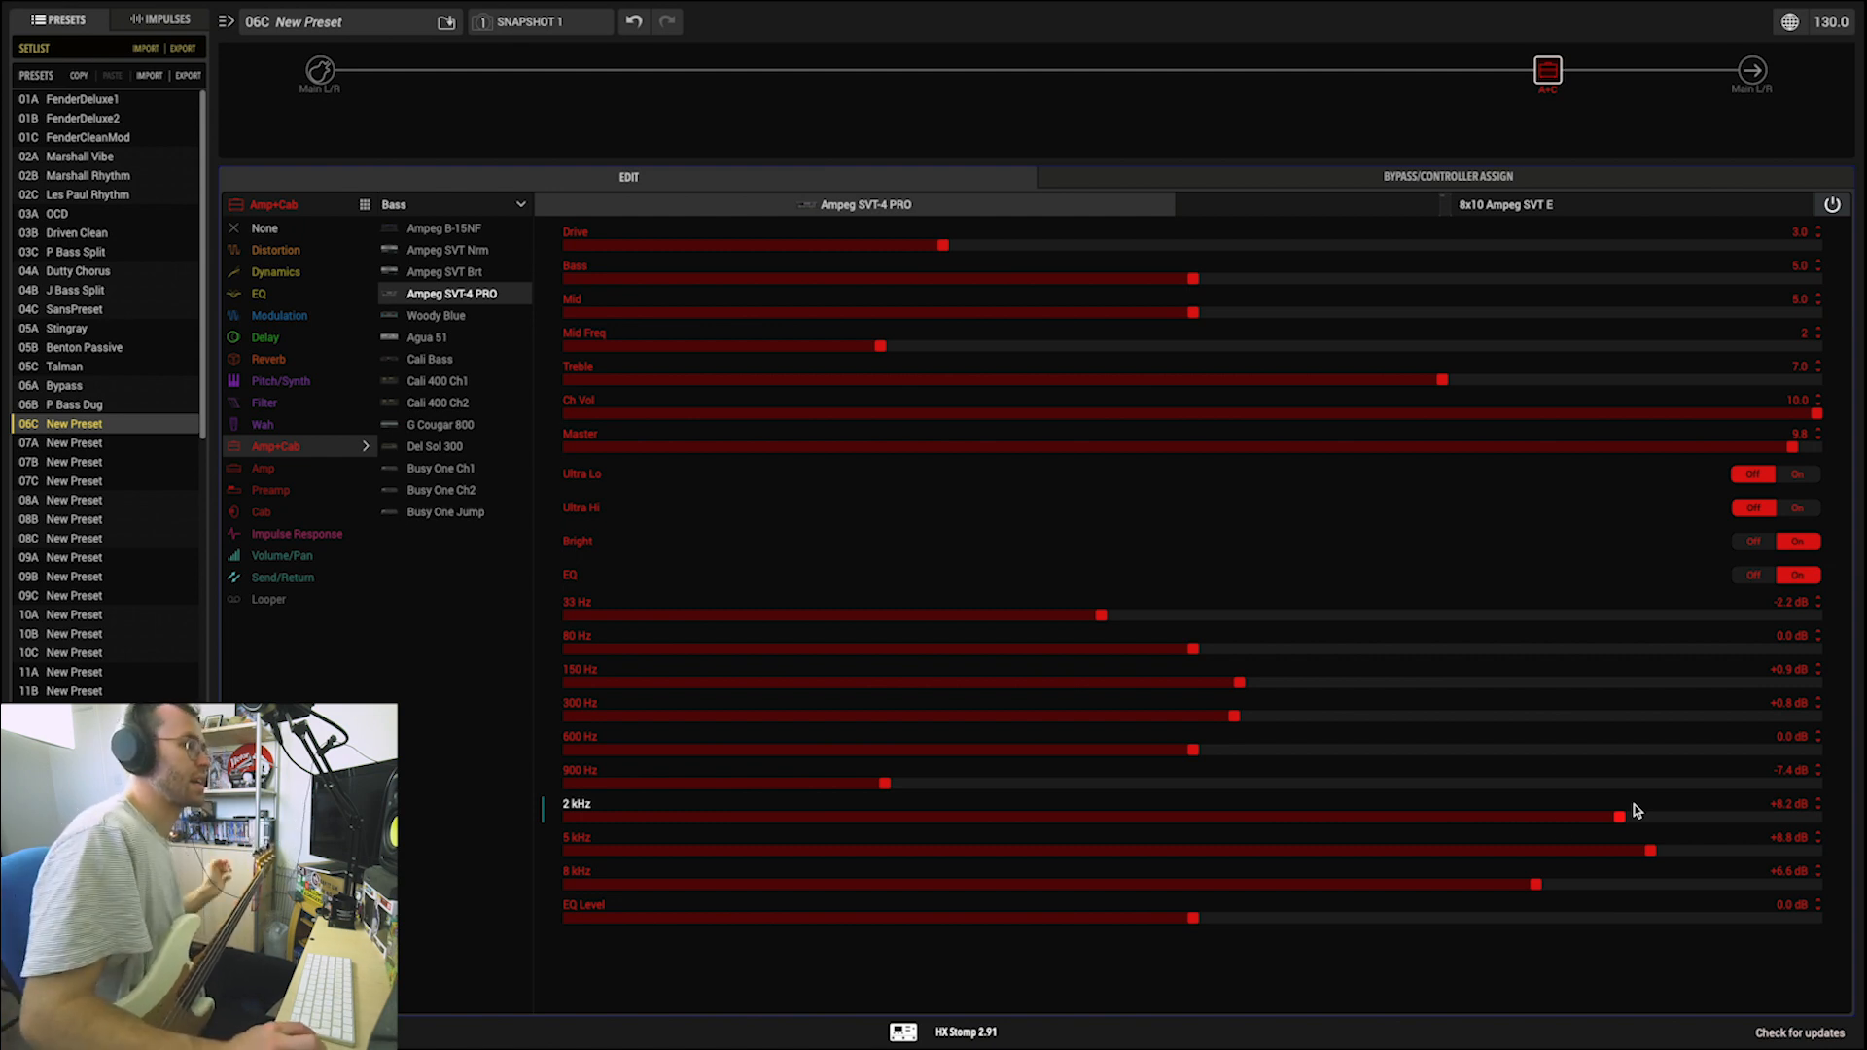
click(853, 783)
click(1059, 750)
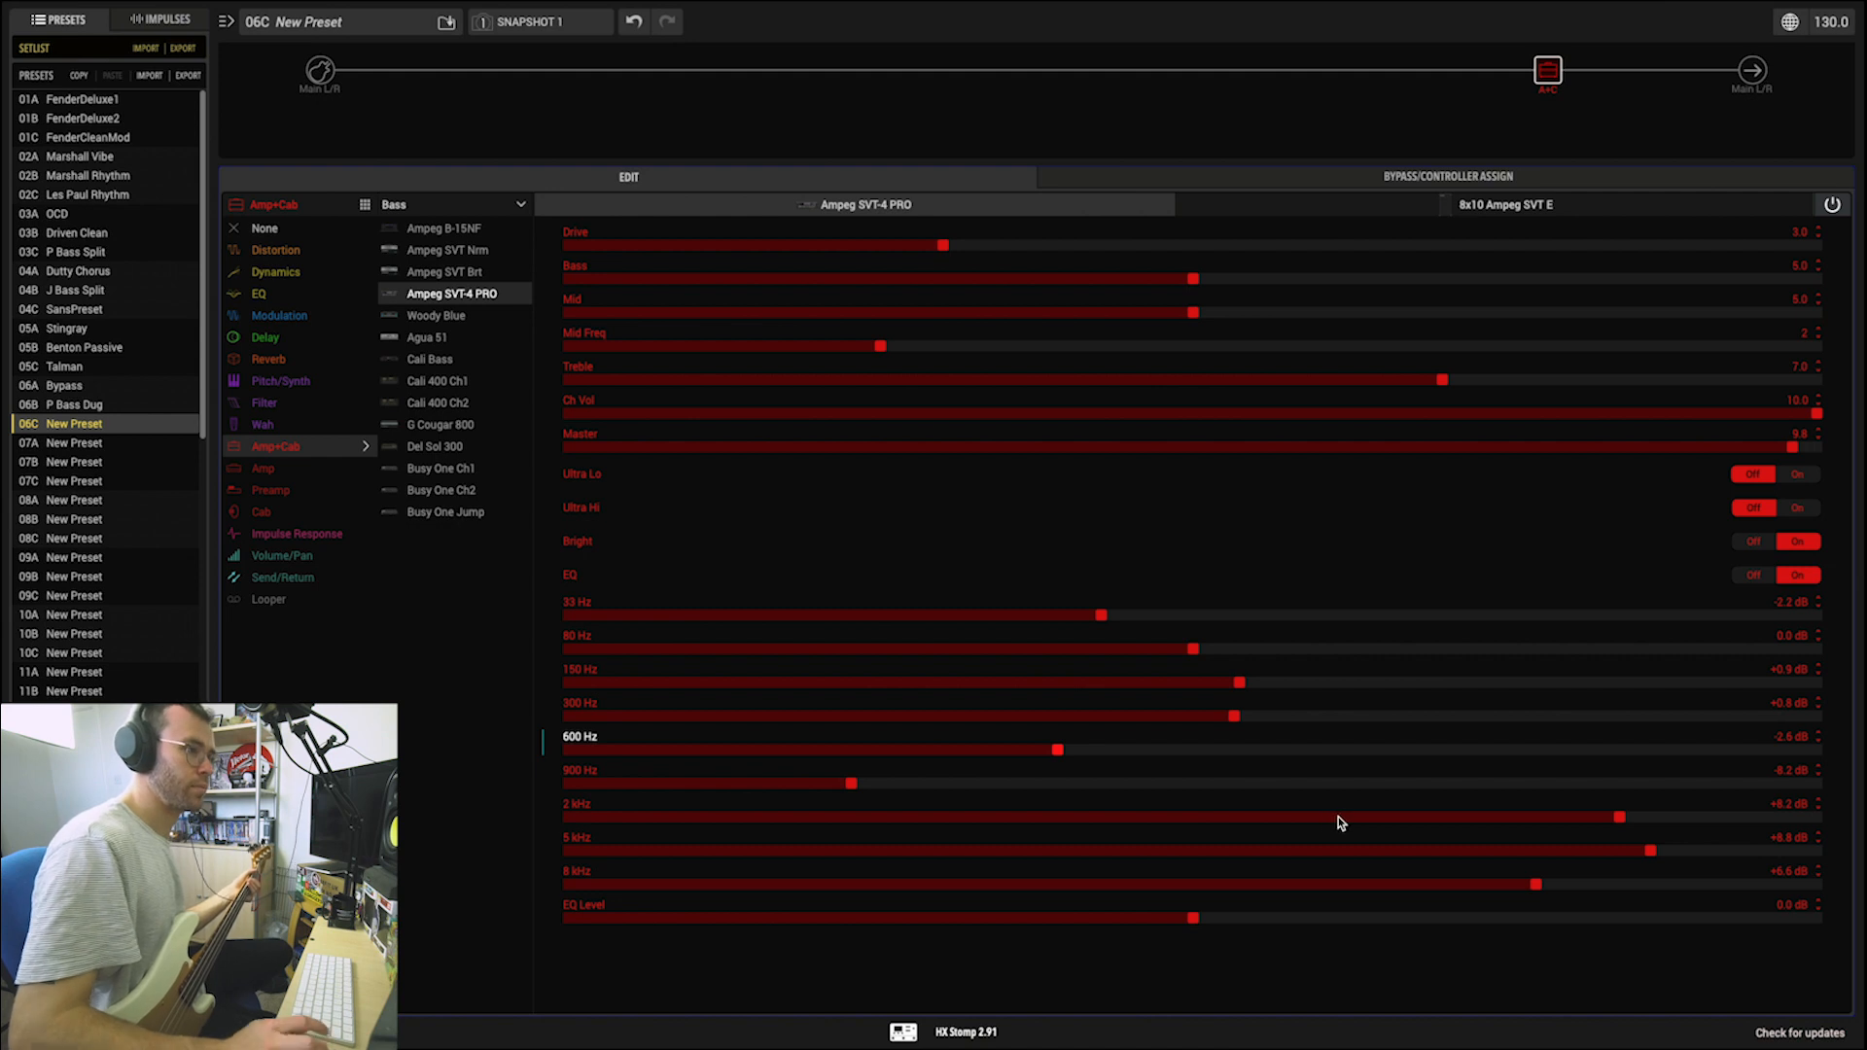
Step: Audition the 2 kHz EQ band at +2.8 dB and -4.4 dB, and settle on +4.8 dB
click(1340, 817)
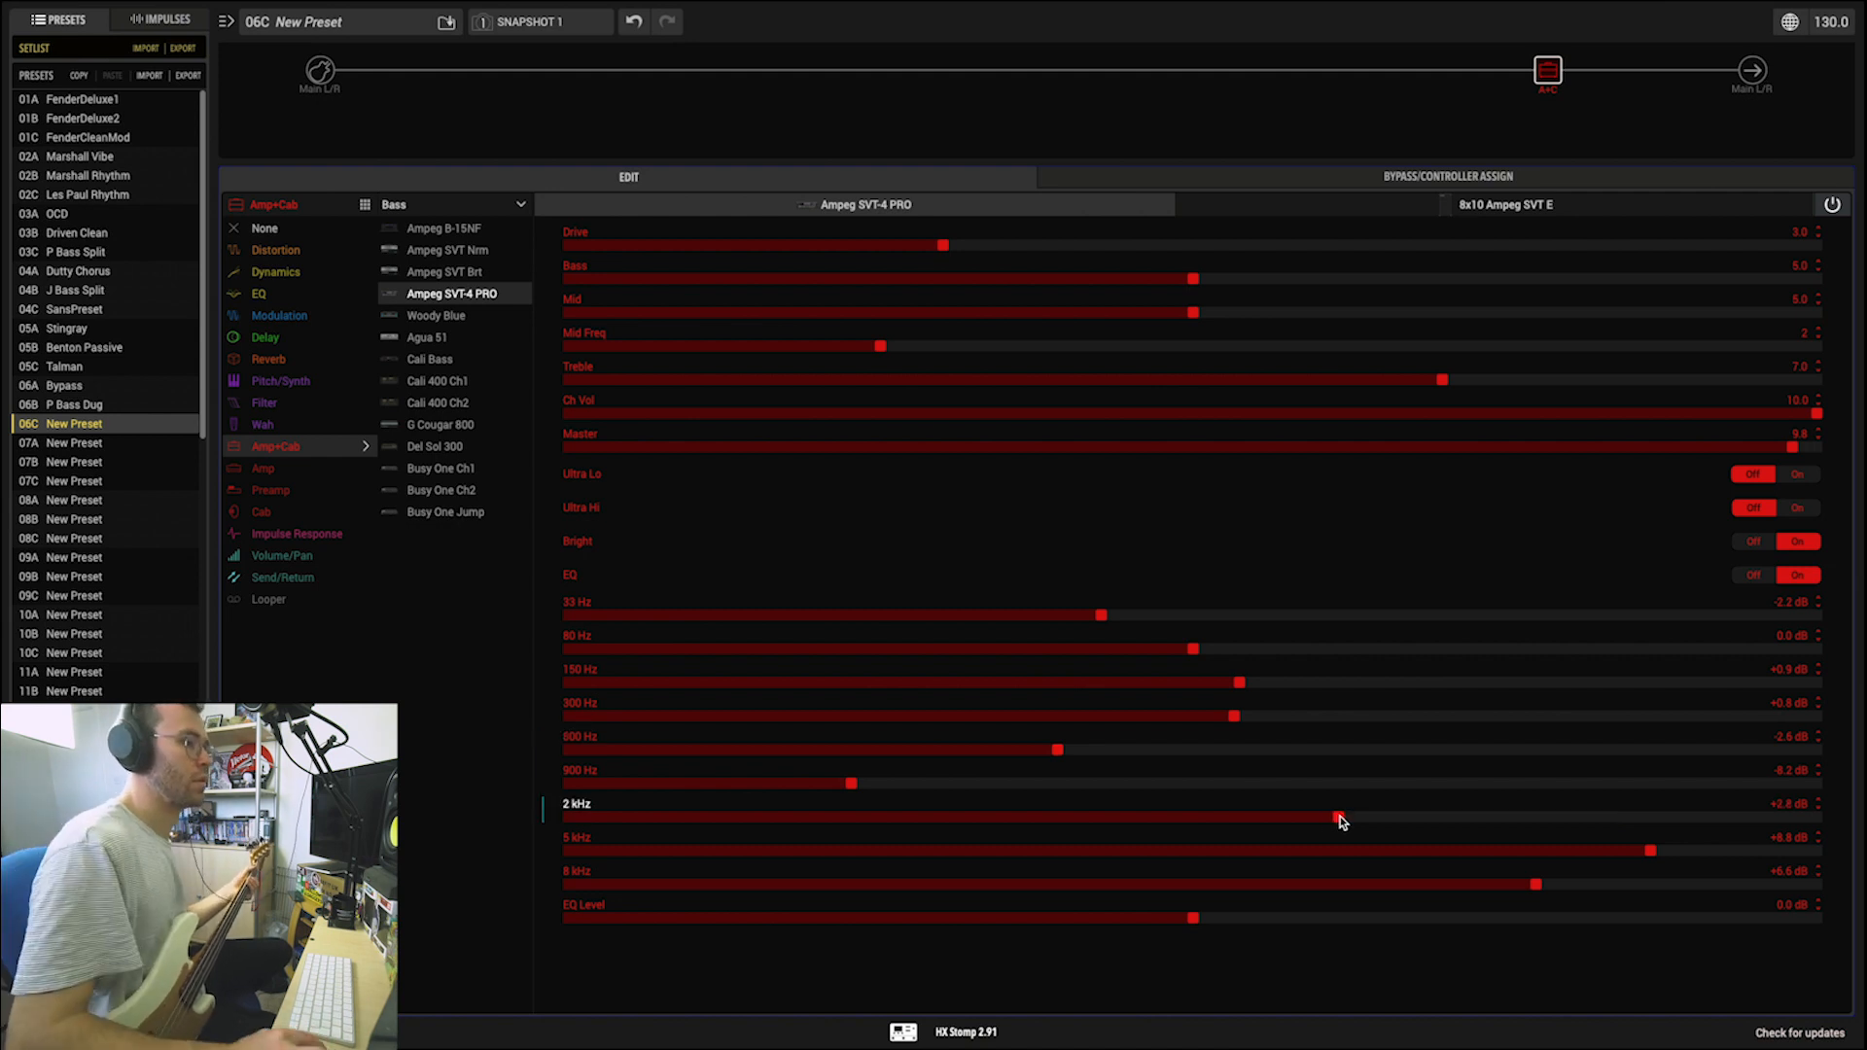
click(965, 824)
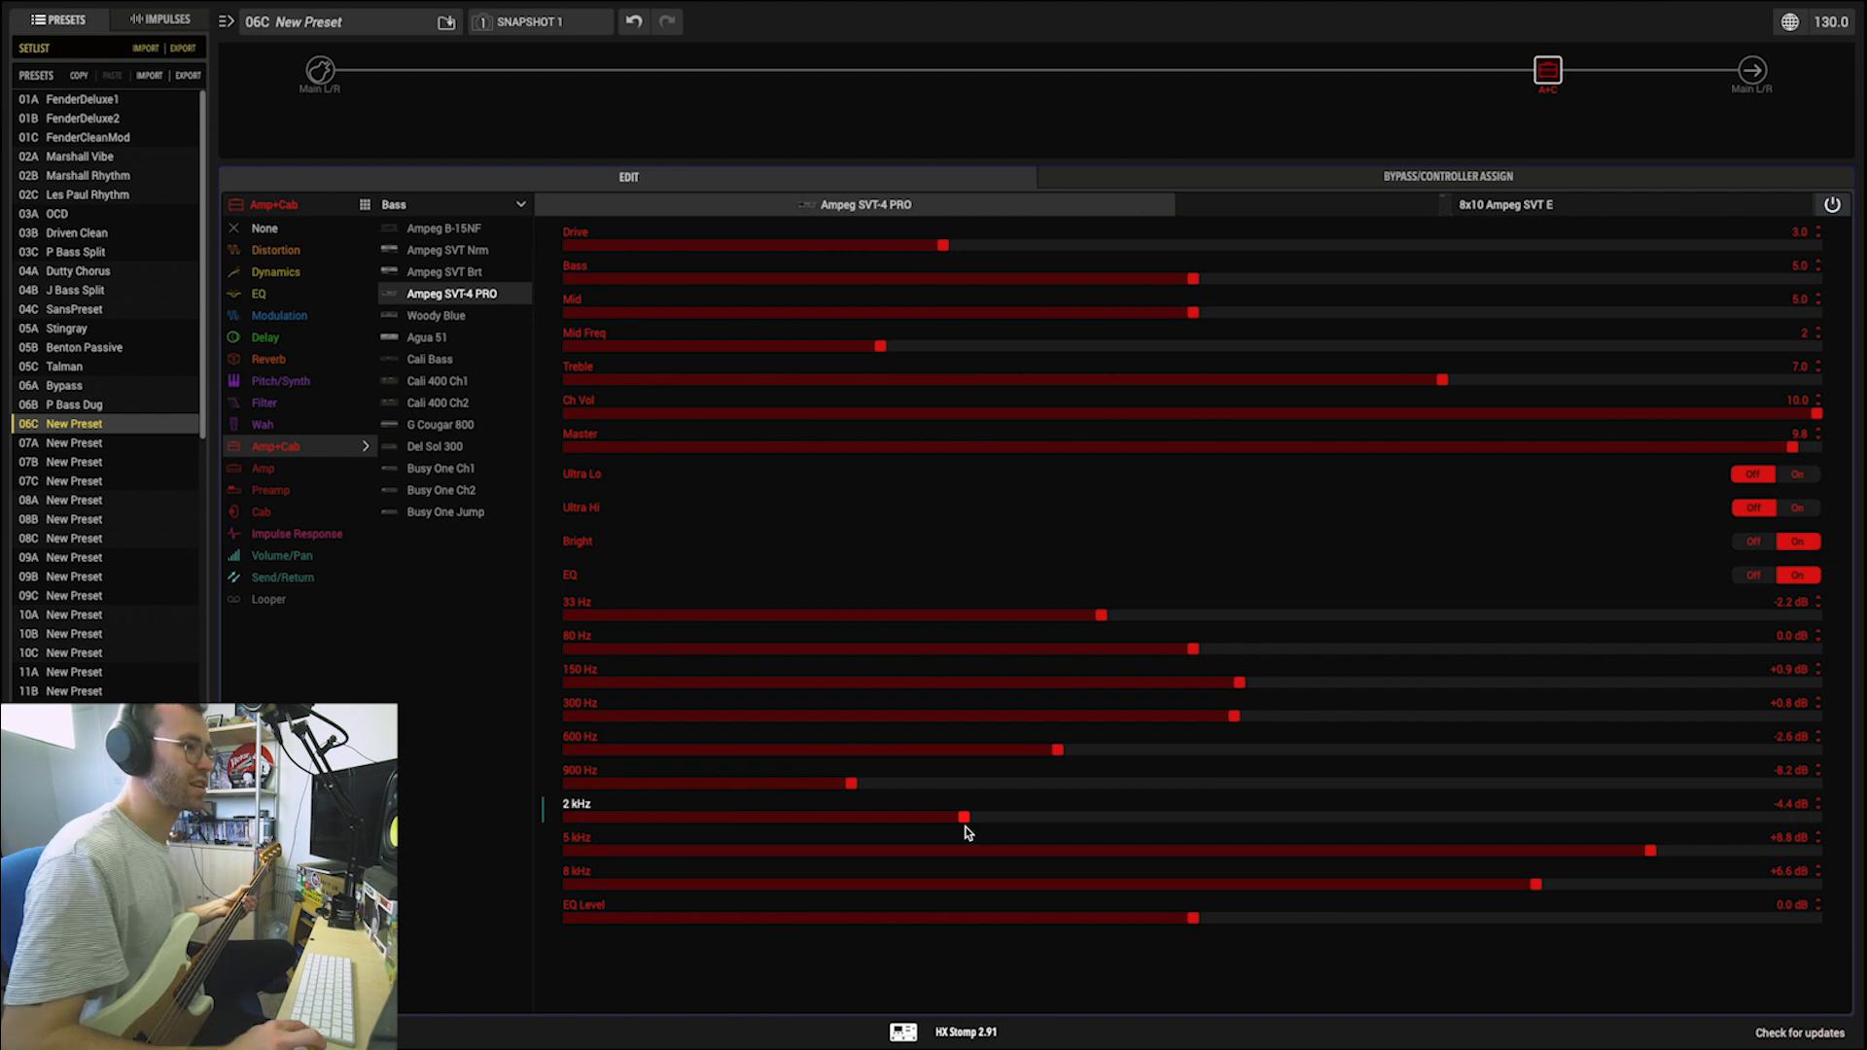
click(1443, 818)
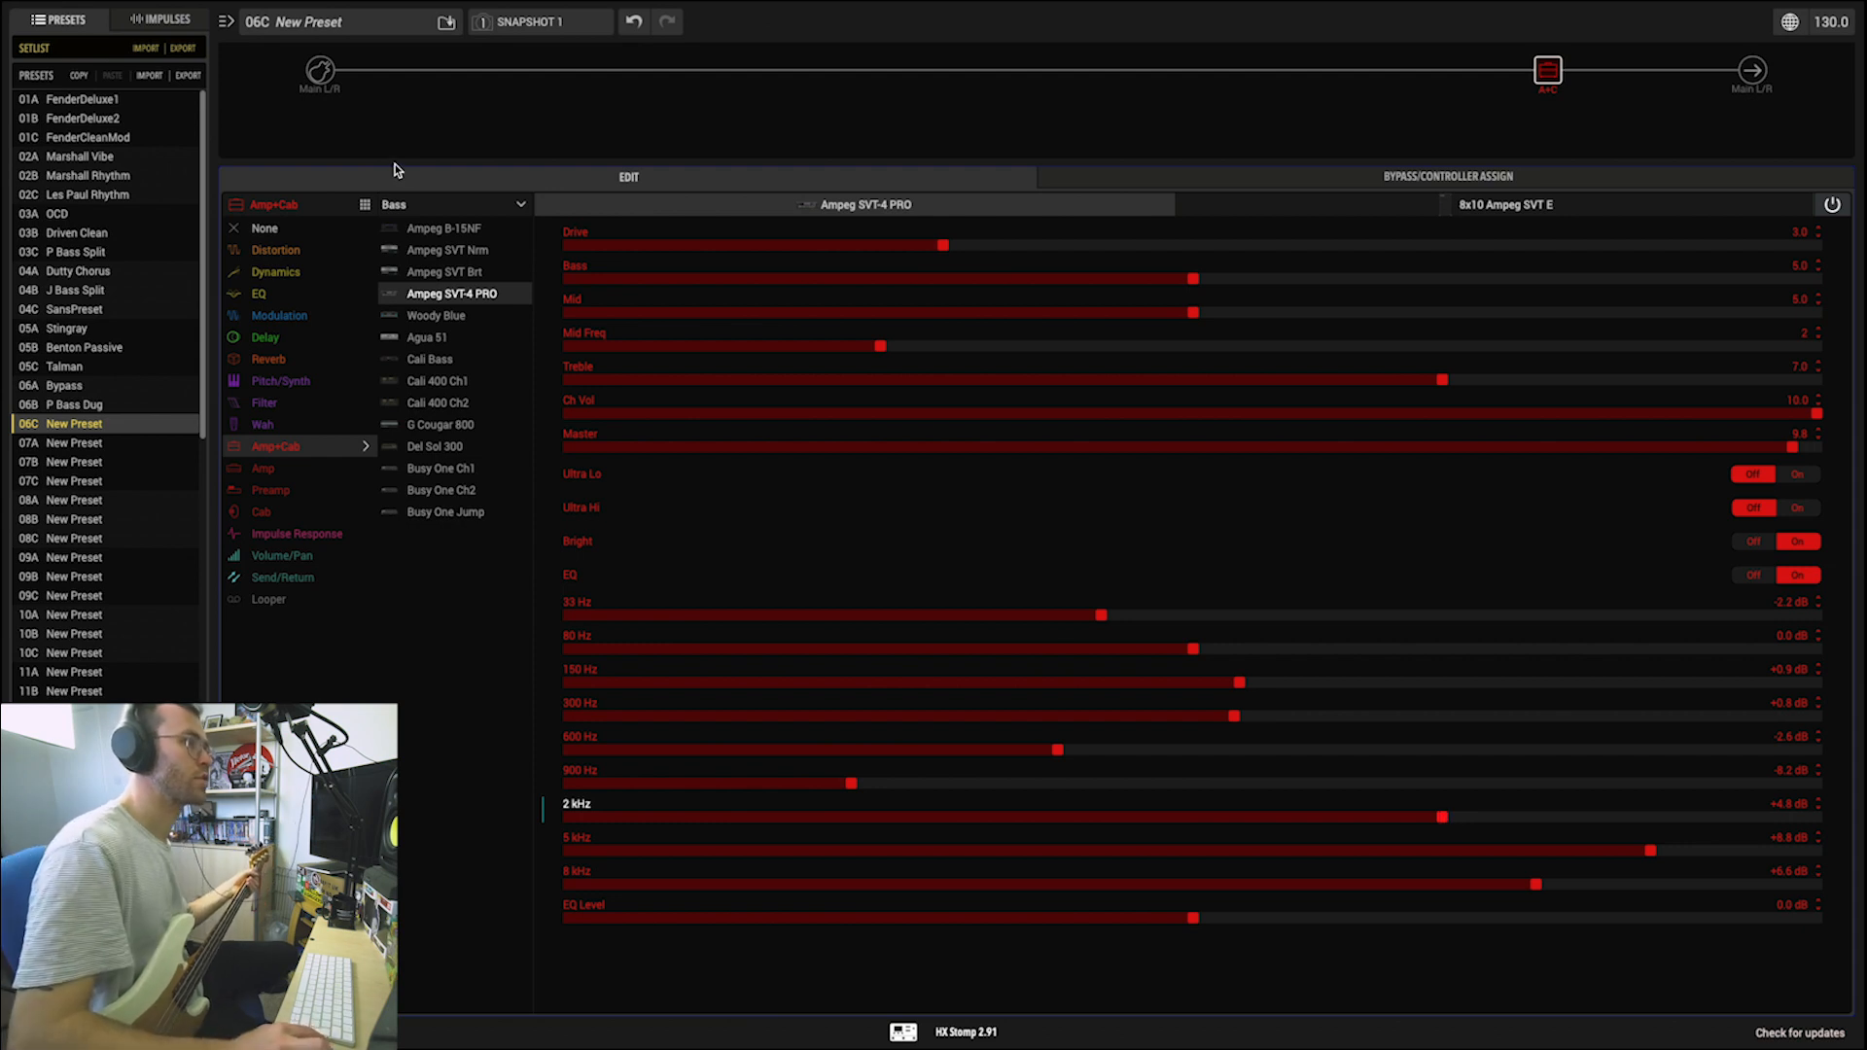
Step: Audition the amp's Mid control at 1.3 and 3.3, and set it to 4.7
click(731, 313)
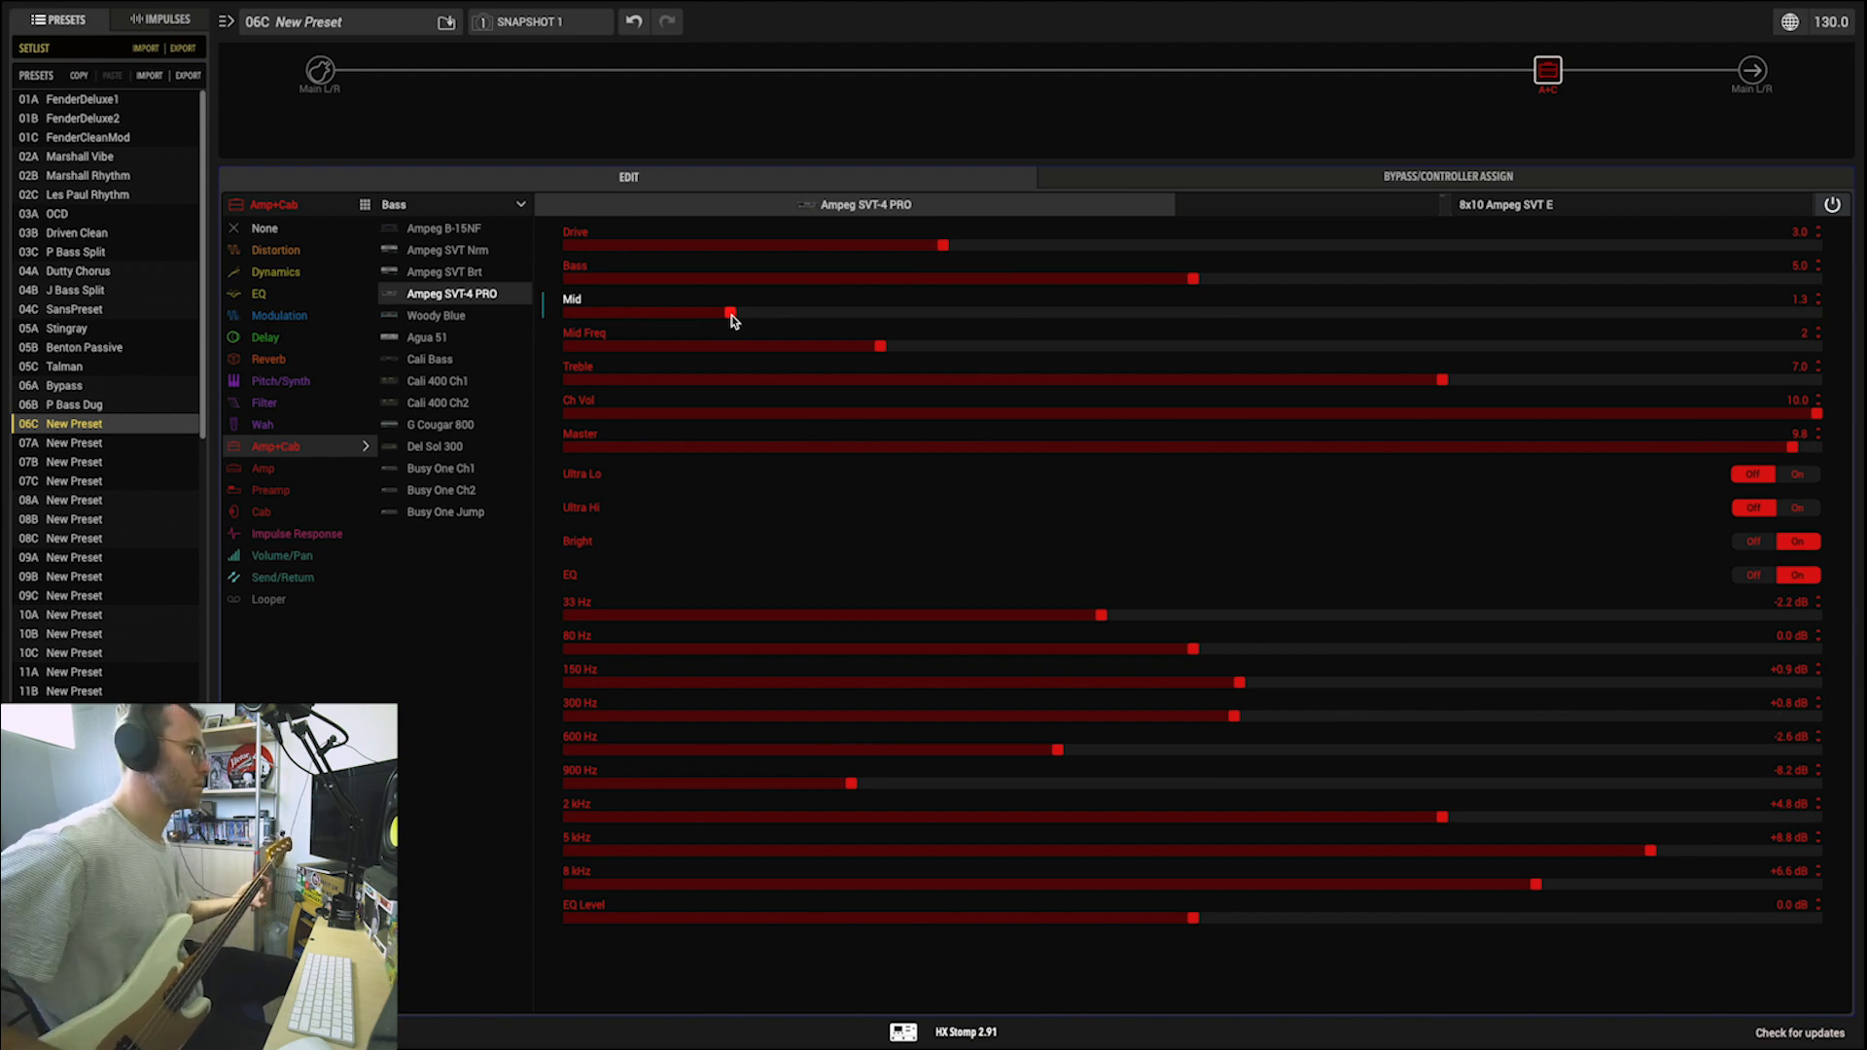
click(980, 313)
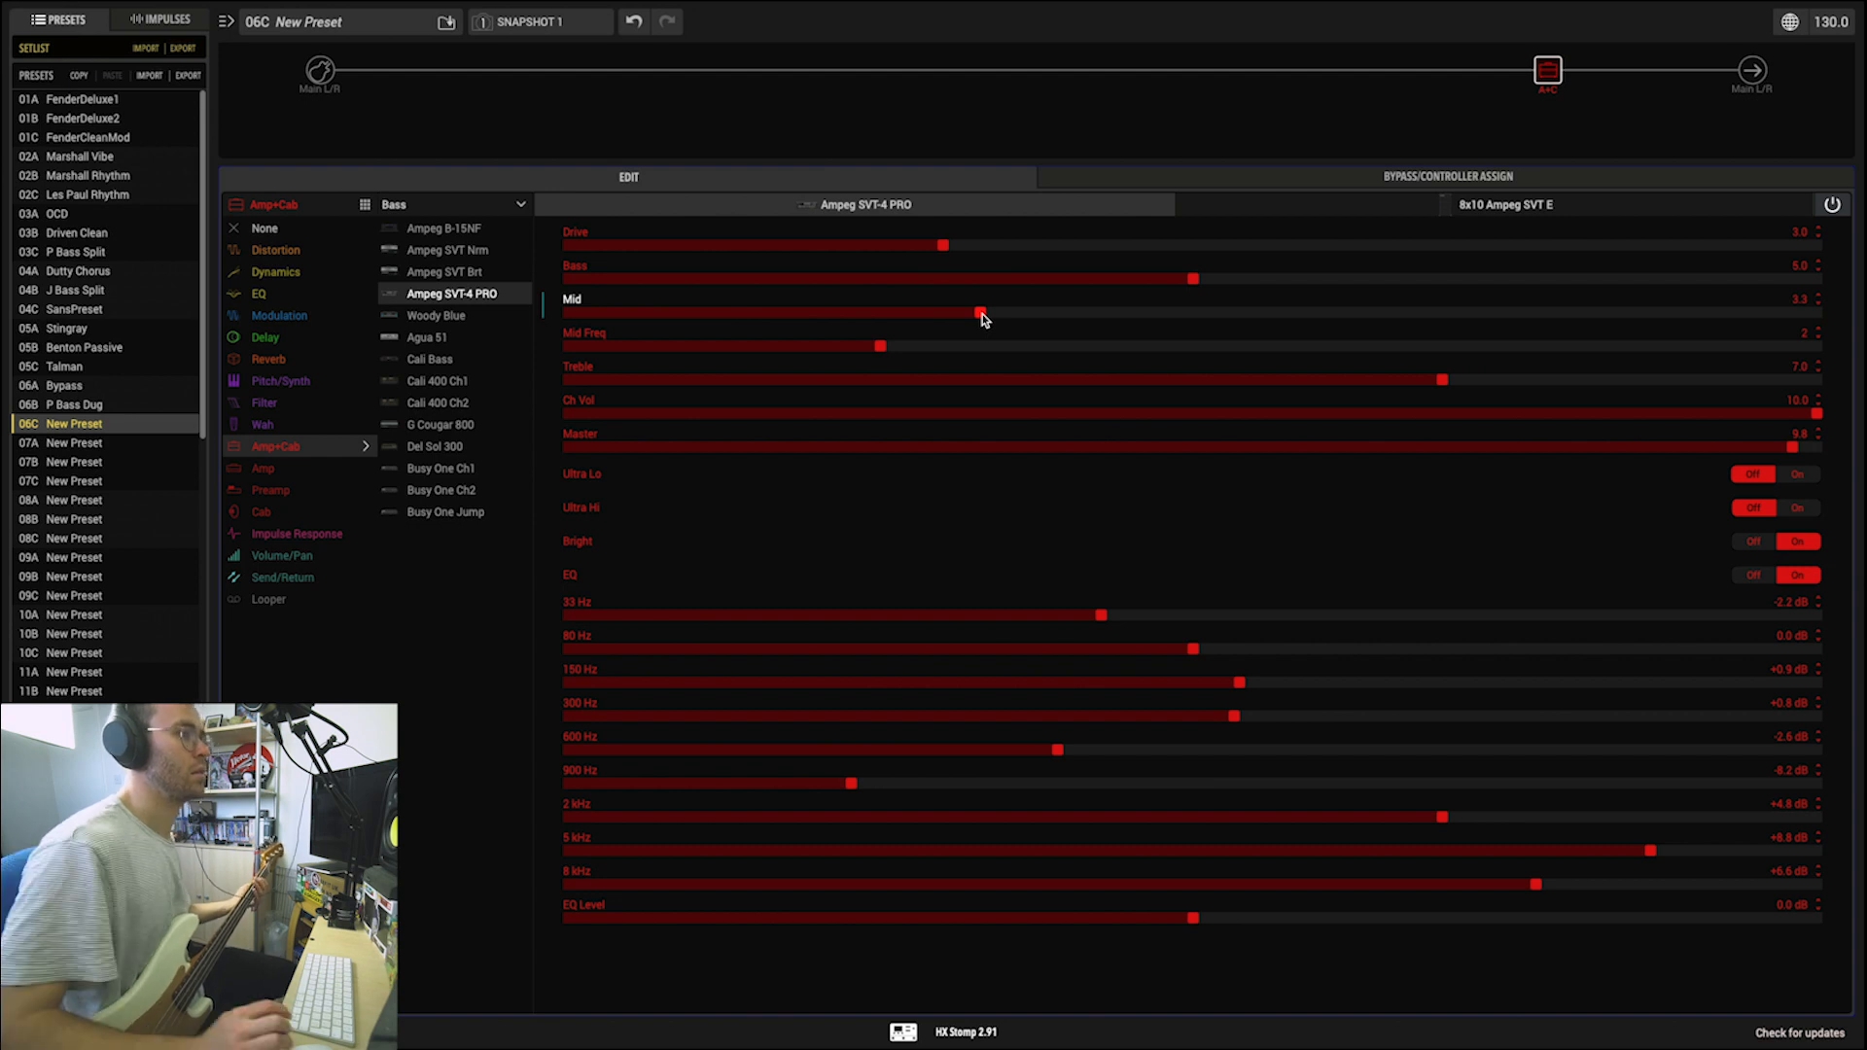
click(1157, 312)
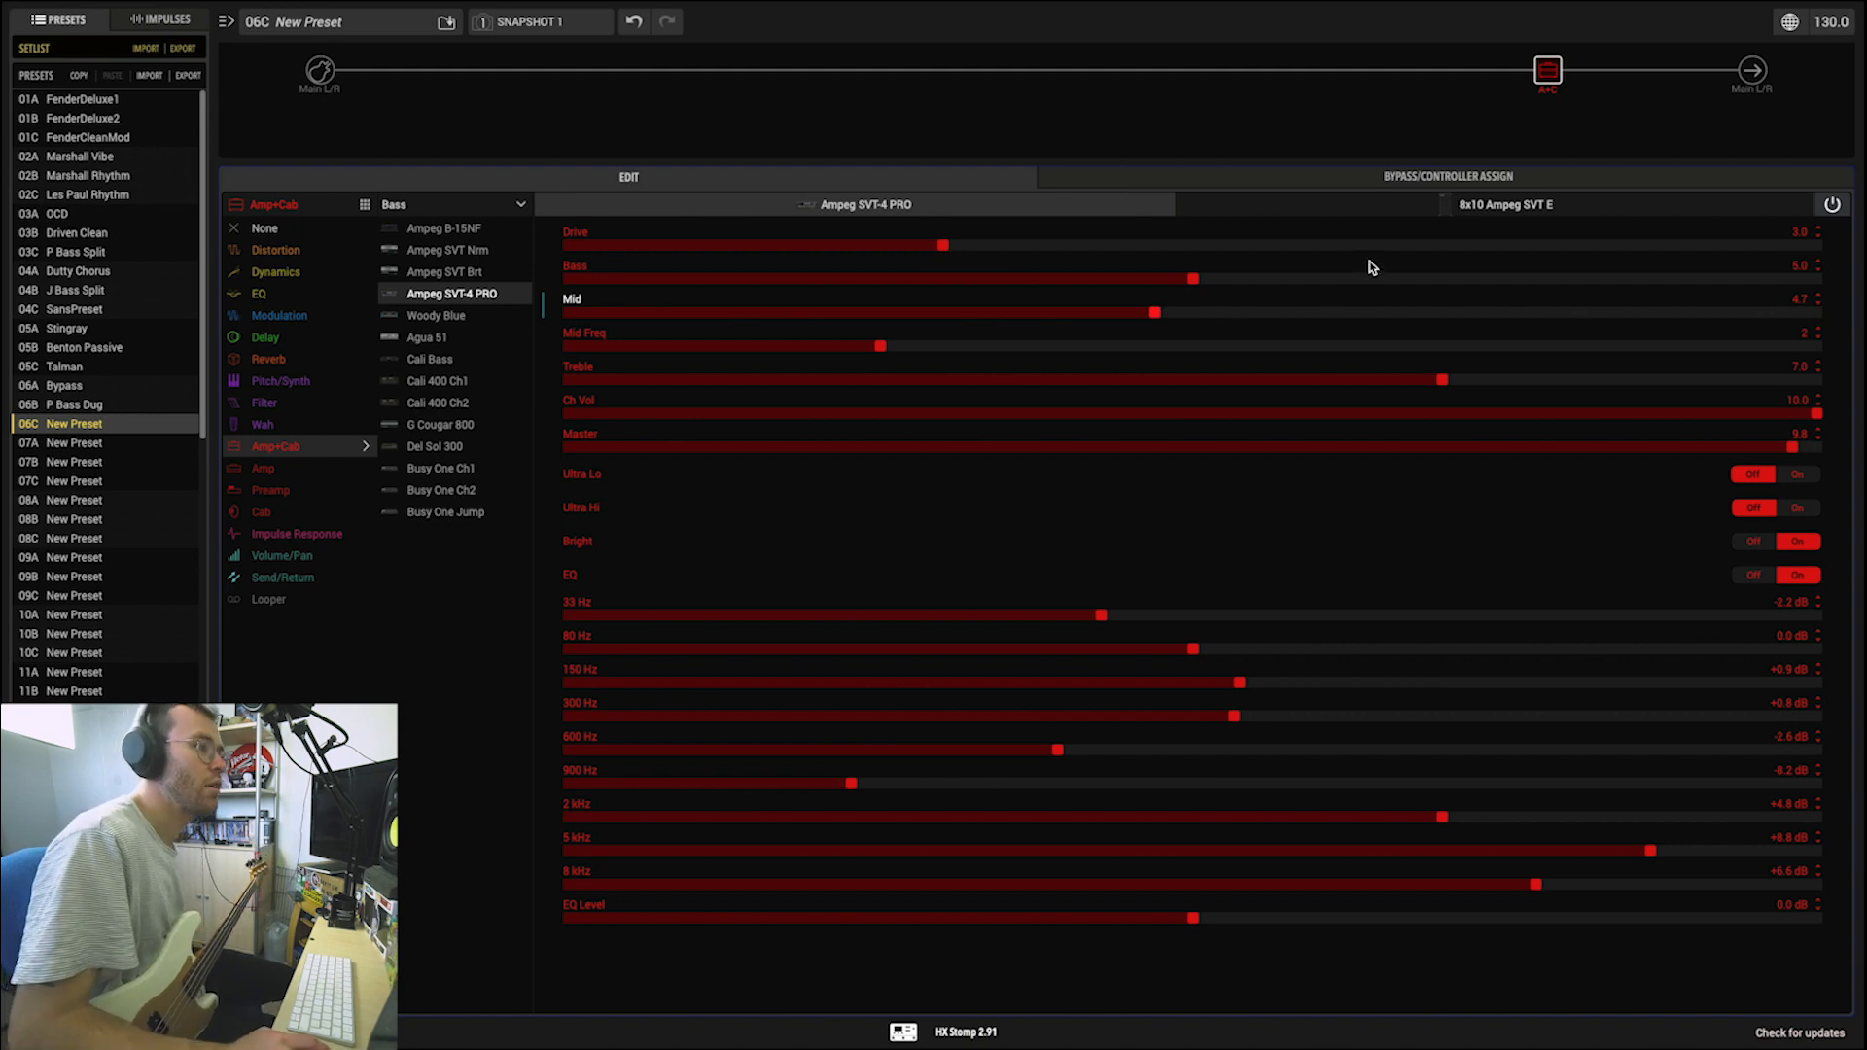
Step: Try the extremes of the 8x10 Ampeg SVT E cab's cut filters, and set High Cut to 18.8 kHz and Low Cut to 41 Hz
click(1336, 210)
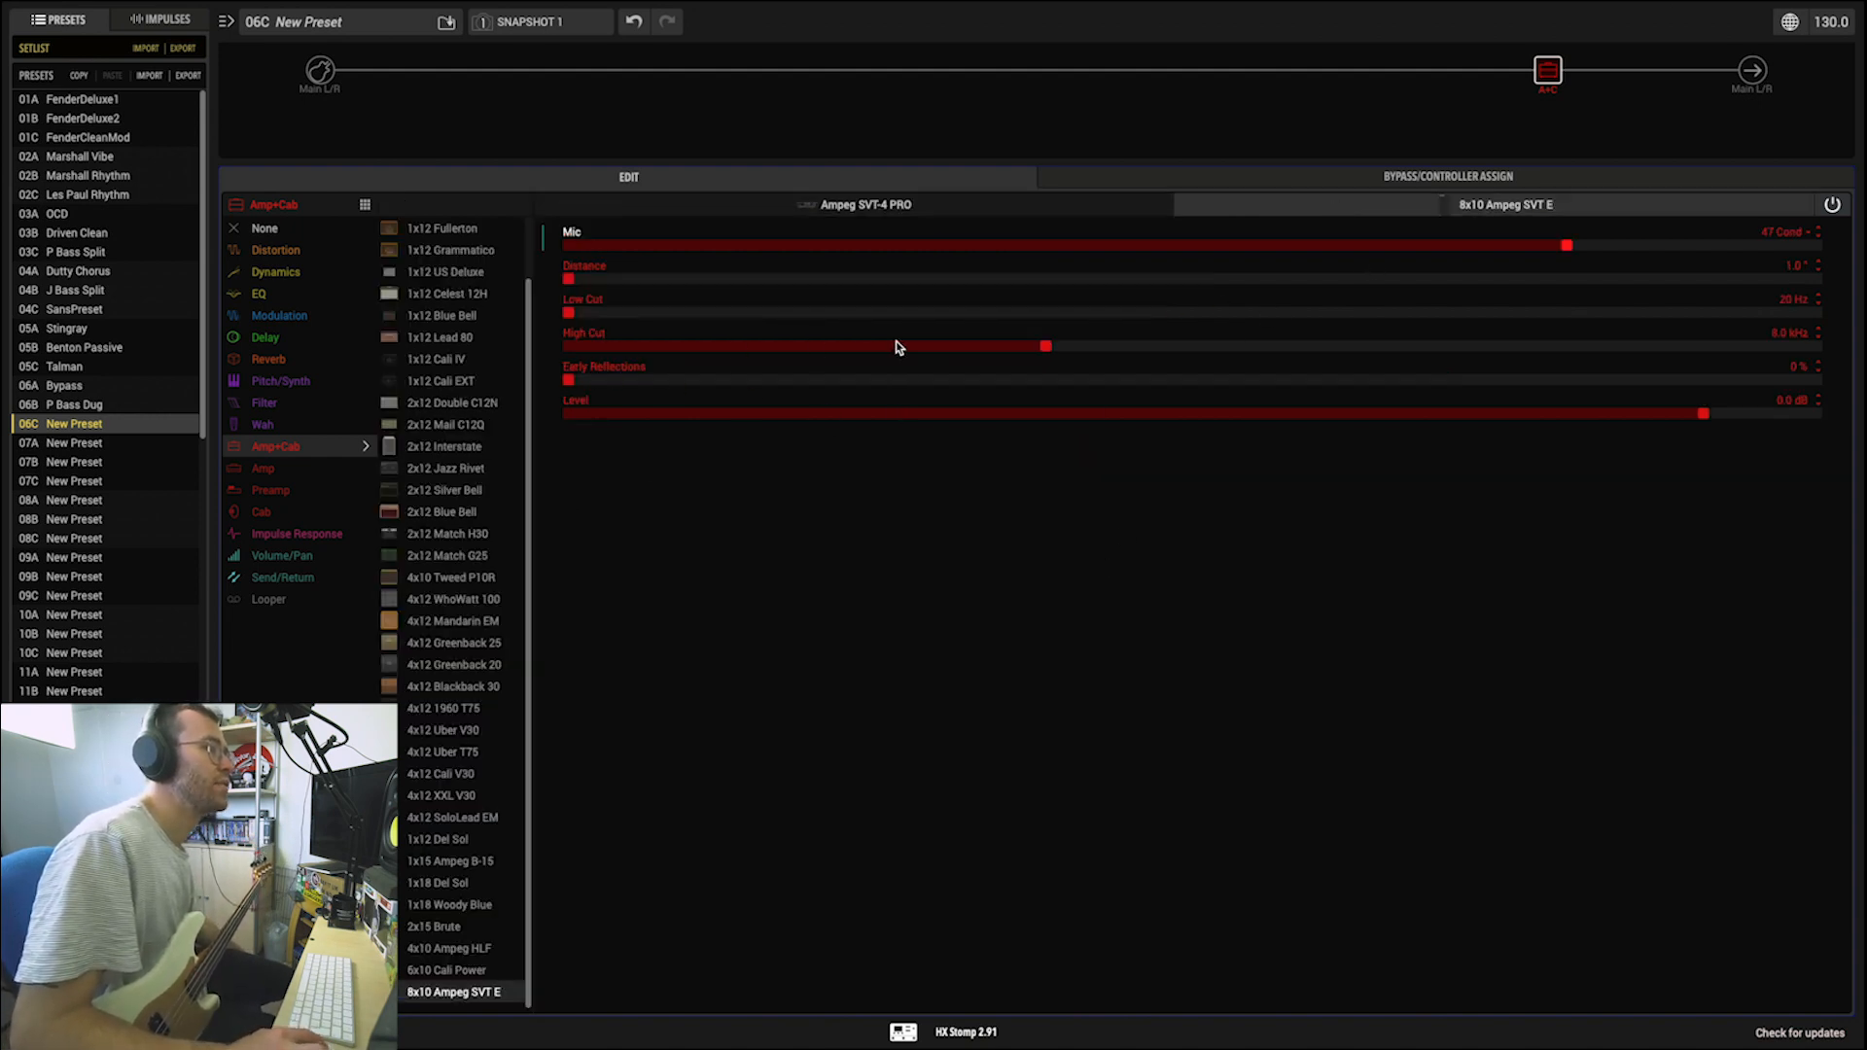
click(771, 347)
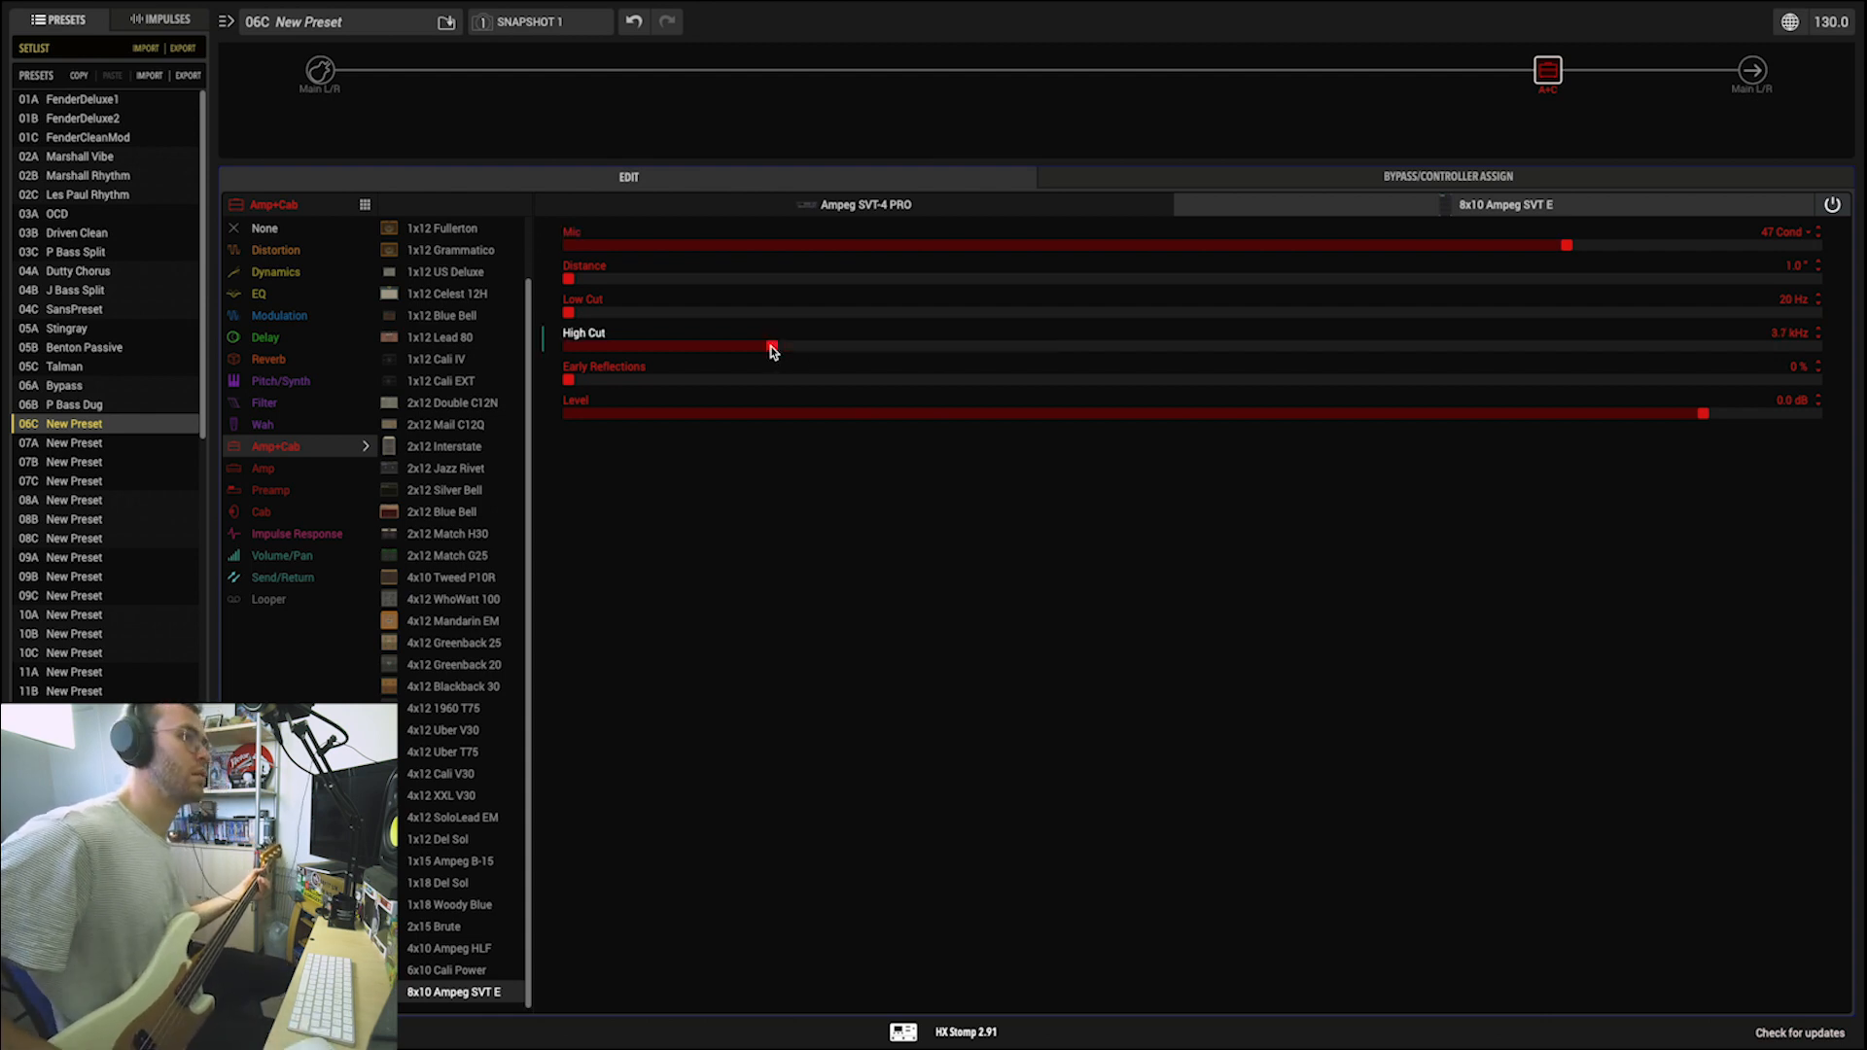
drag(772, 348, 1859, 428)
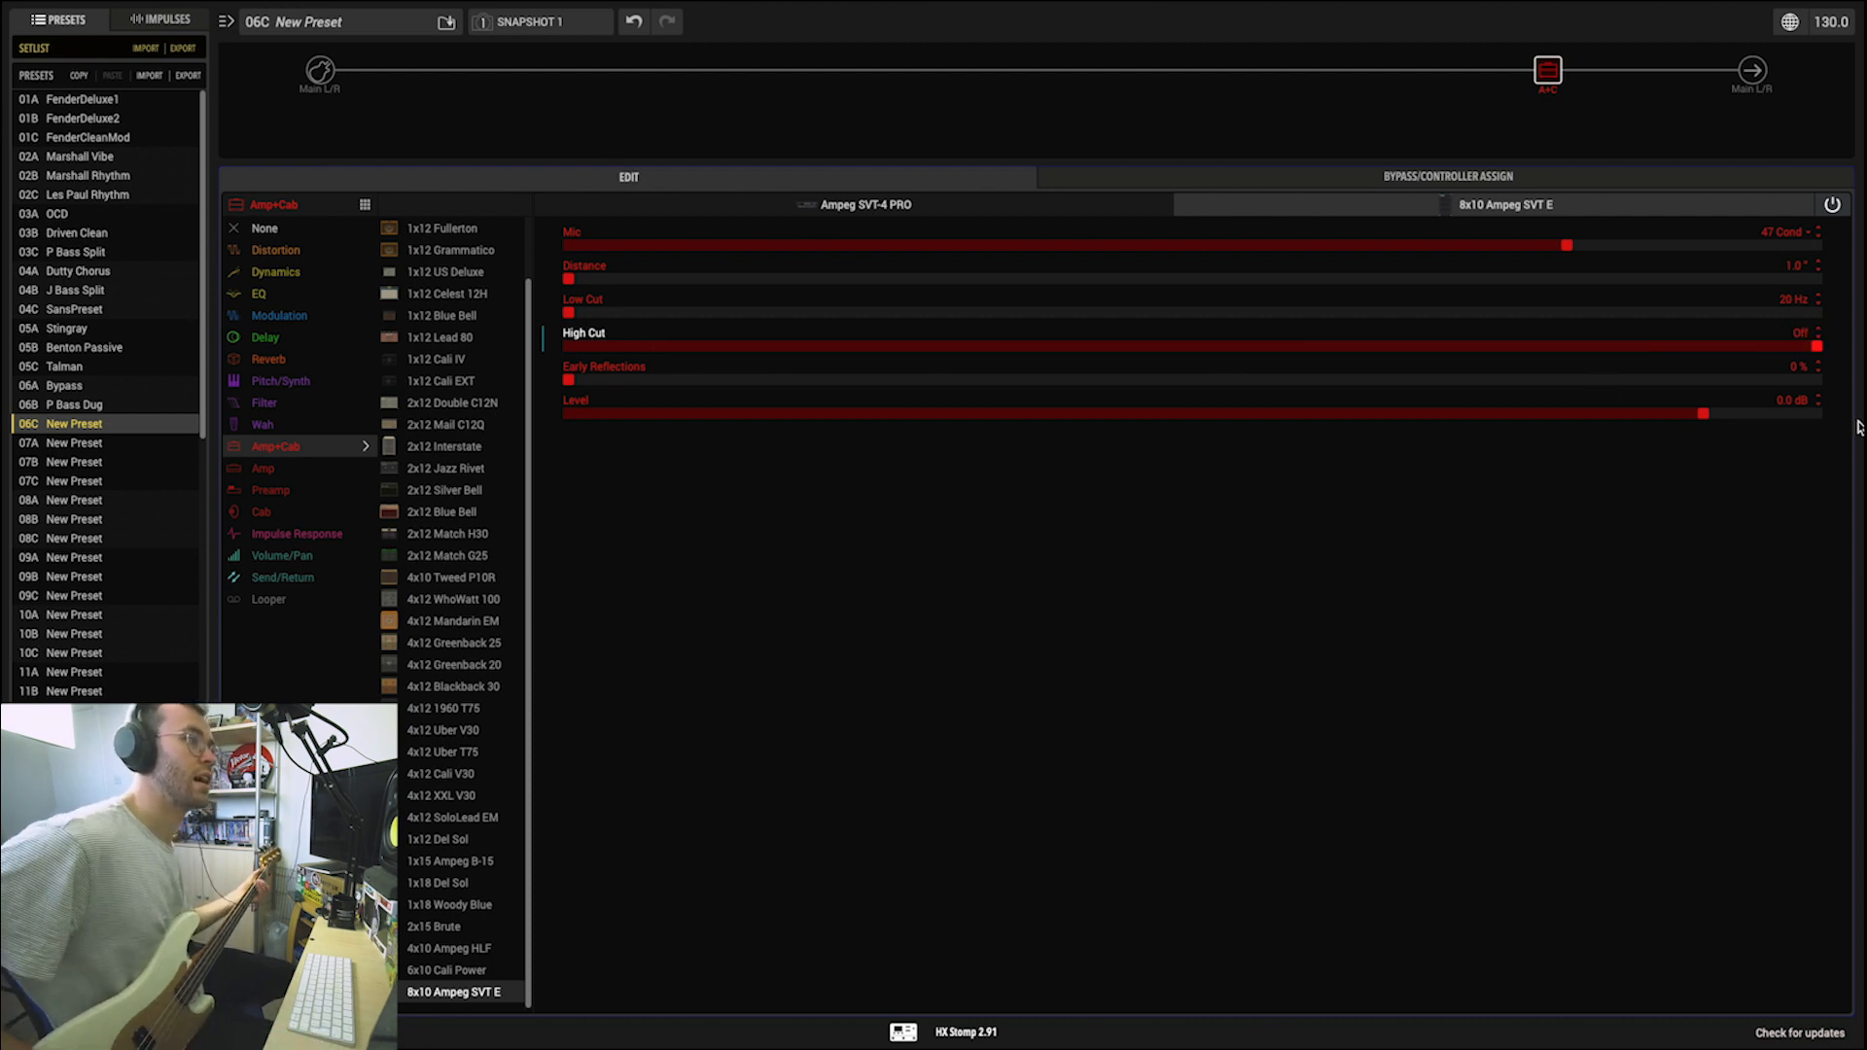
drag(1814, 347, 1737, 473)
drag(1808, 313, 1862, 366)
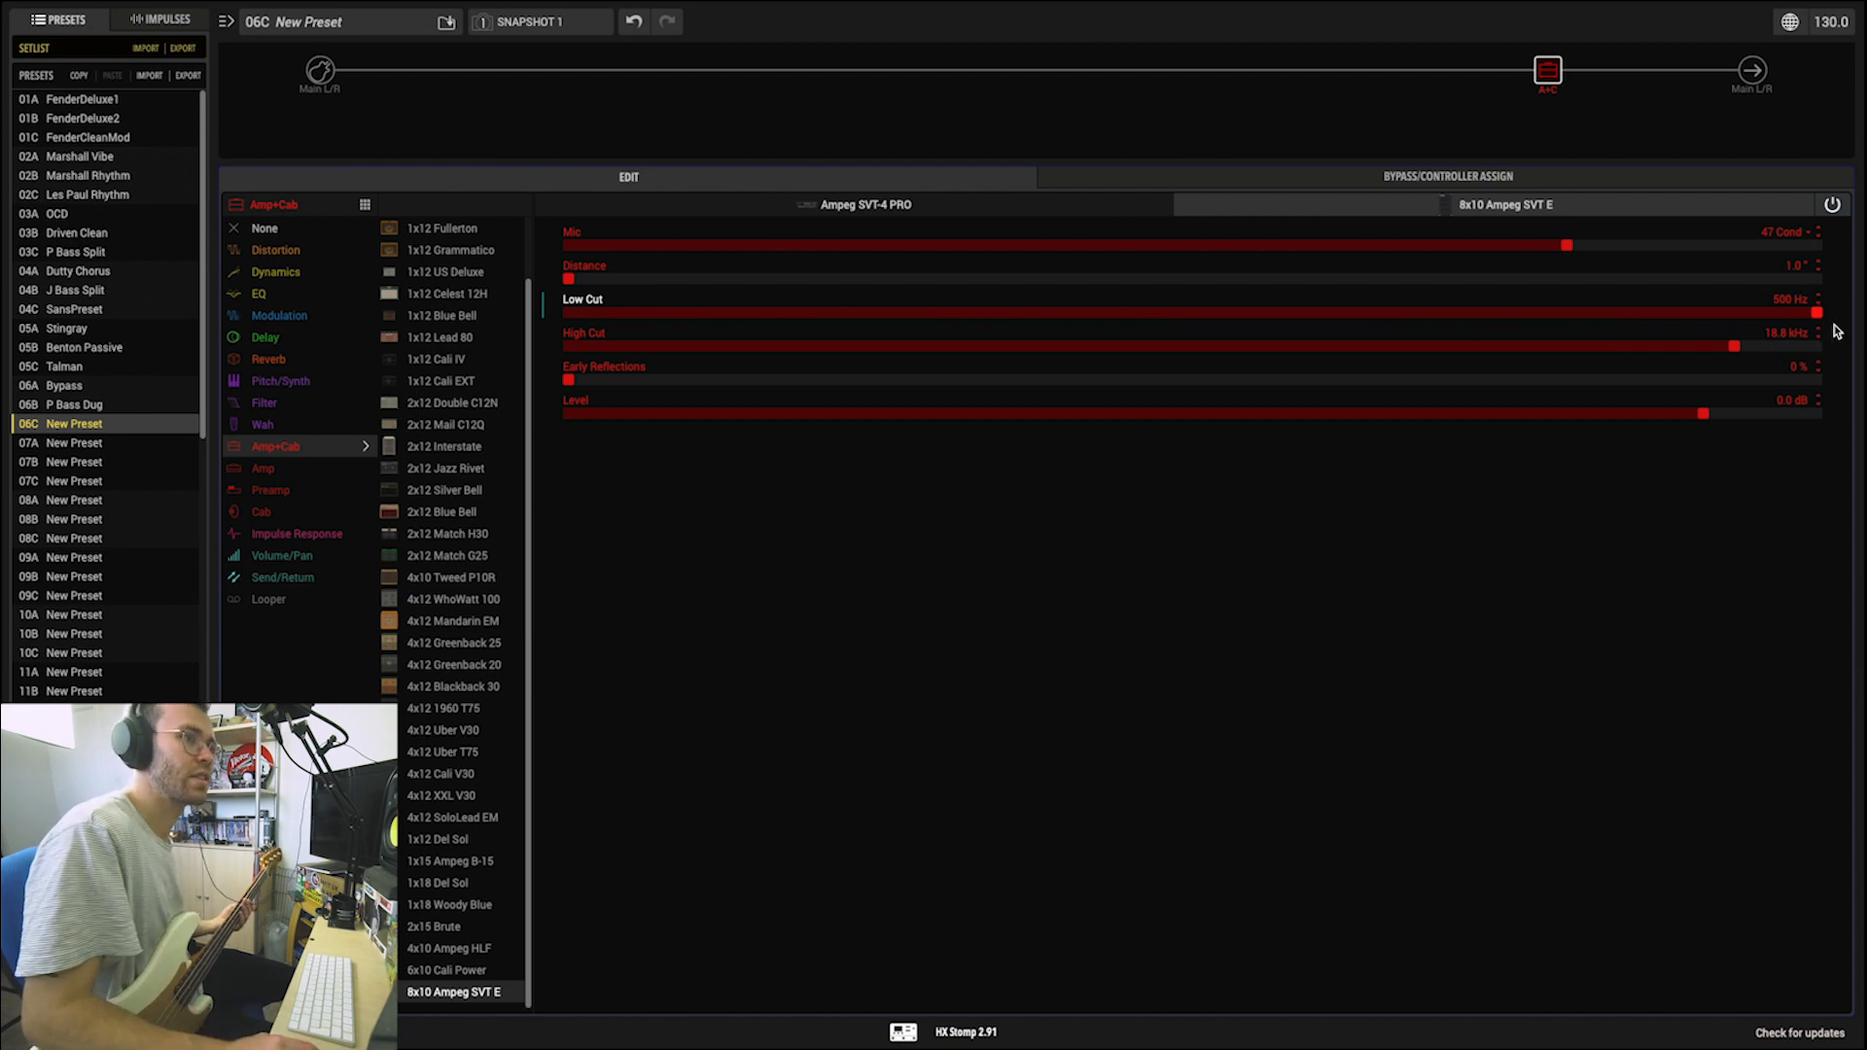
drag(1818, 314, 632, 336)
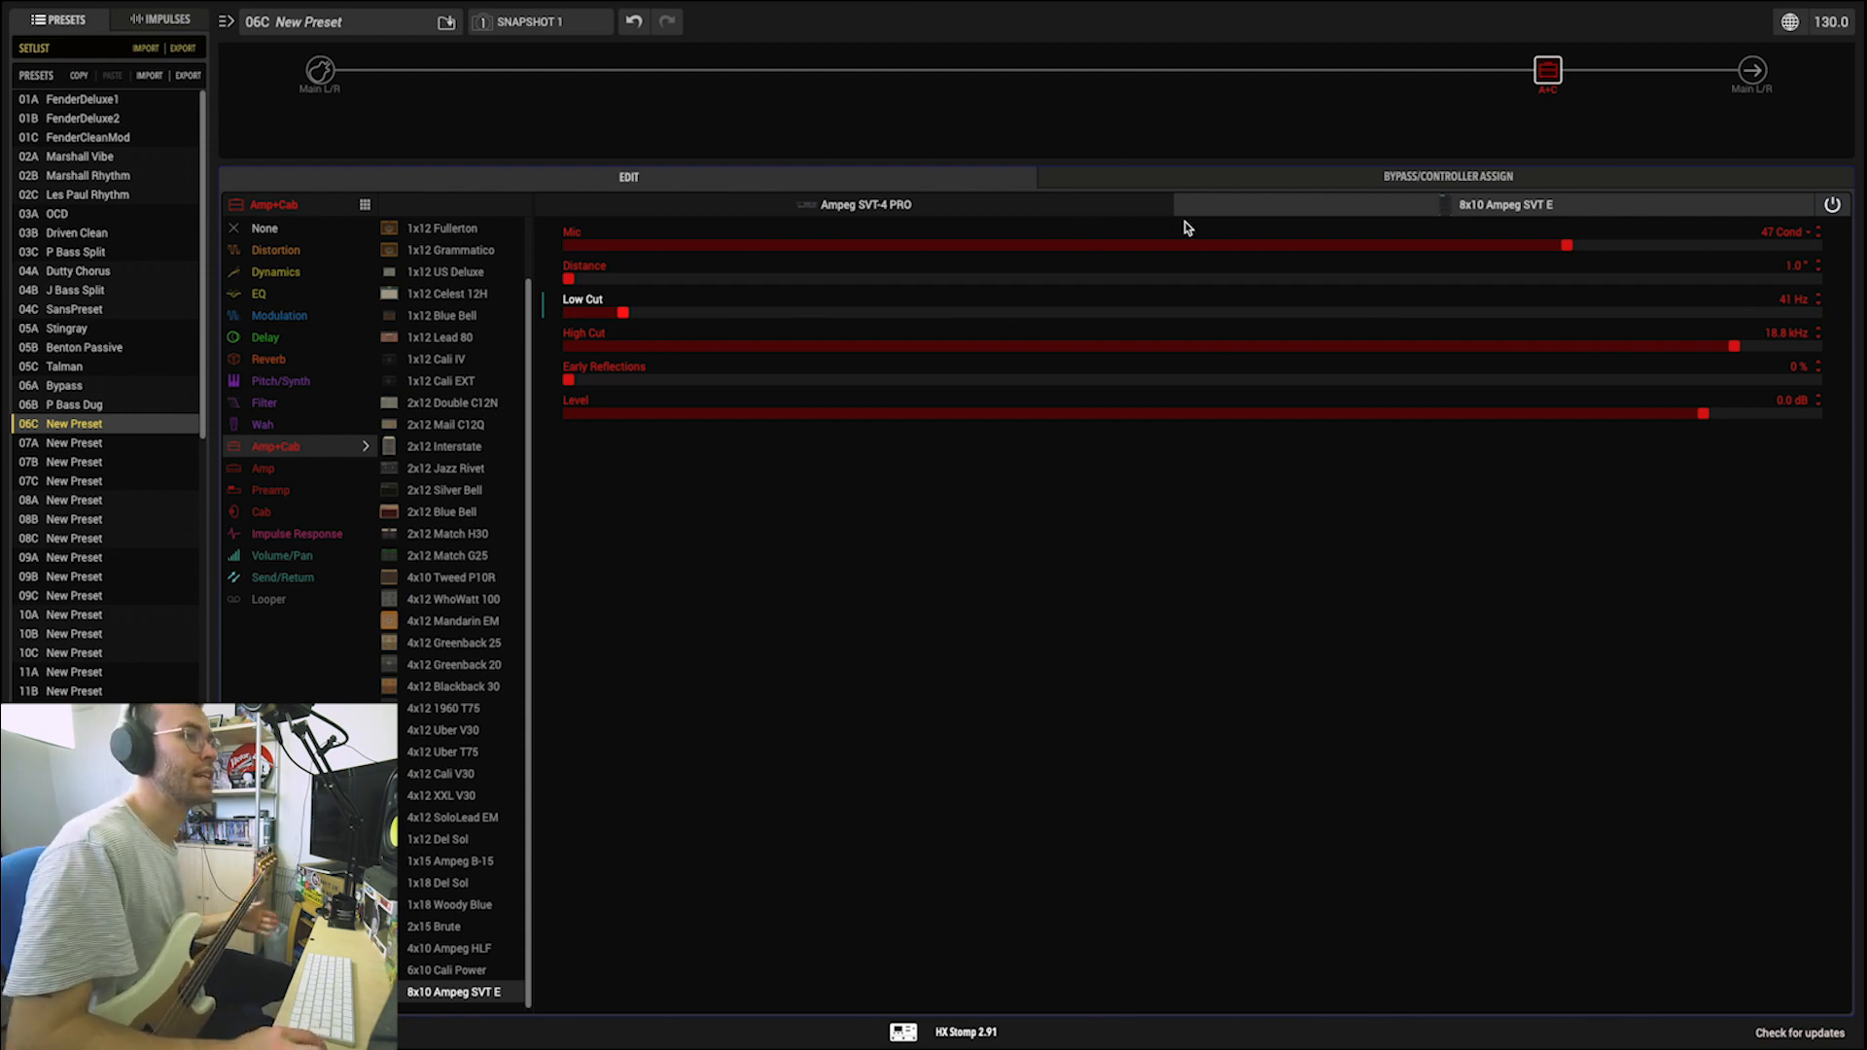
Step: Try the 12 Dynamic microphone on the cab and settle on the 112 Dynamic
drag(1567, 245, 1654, 244)
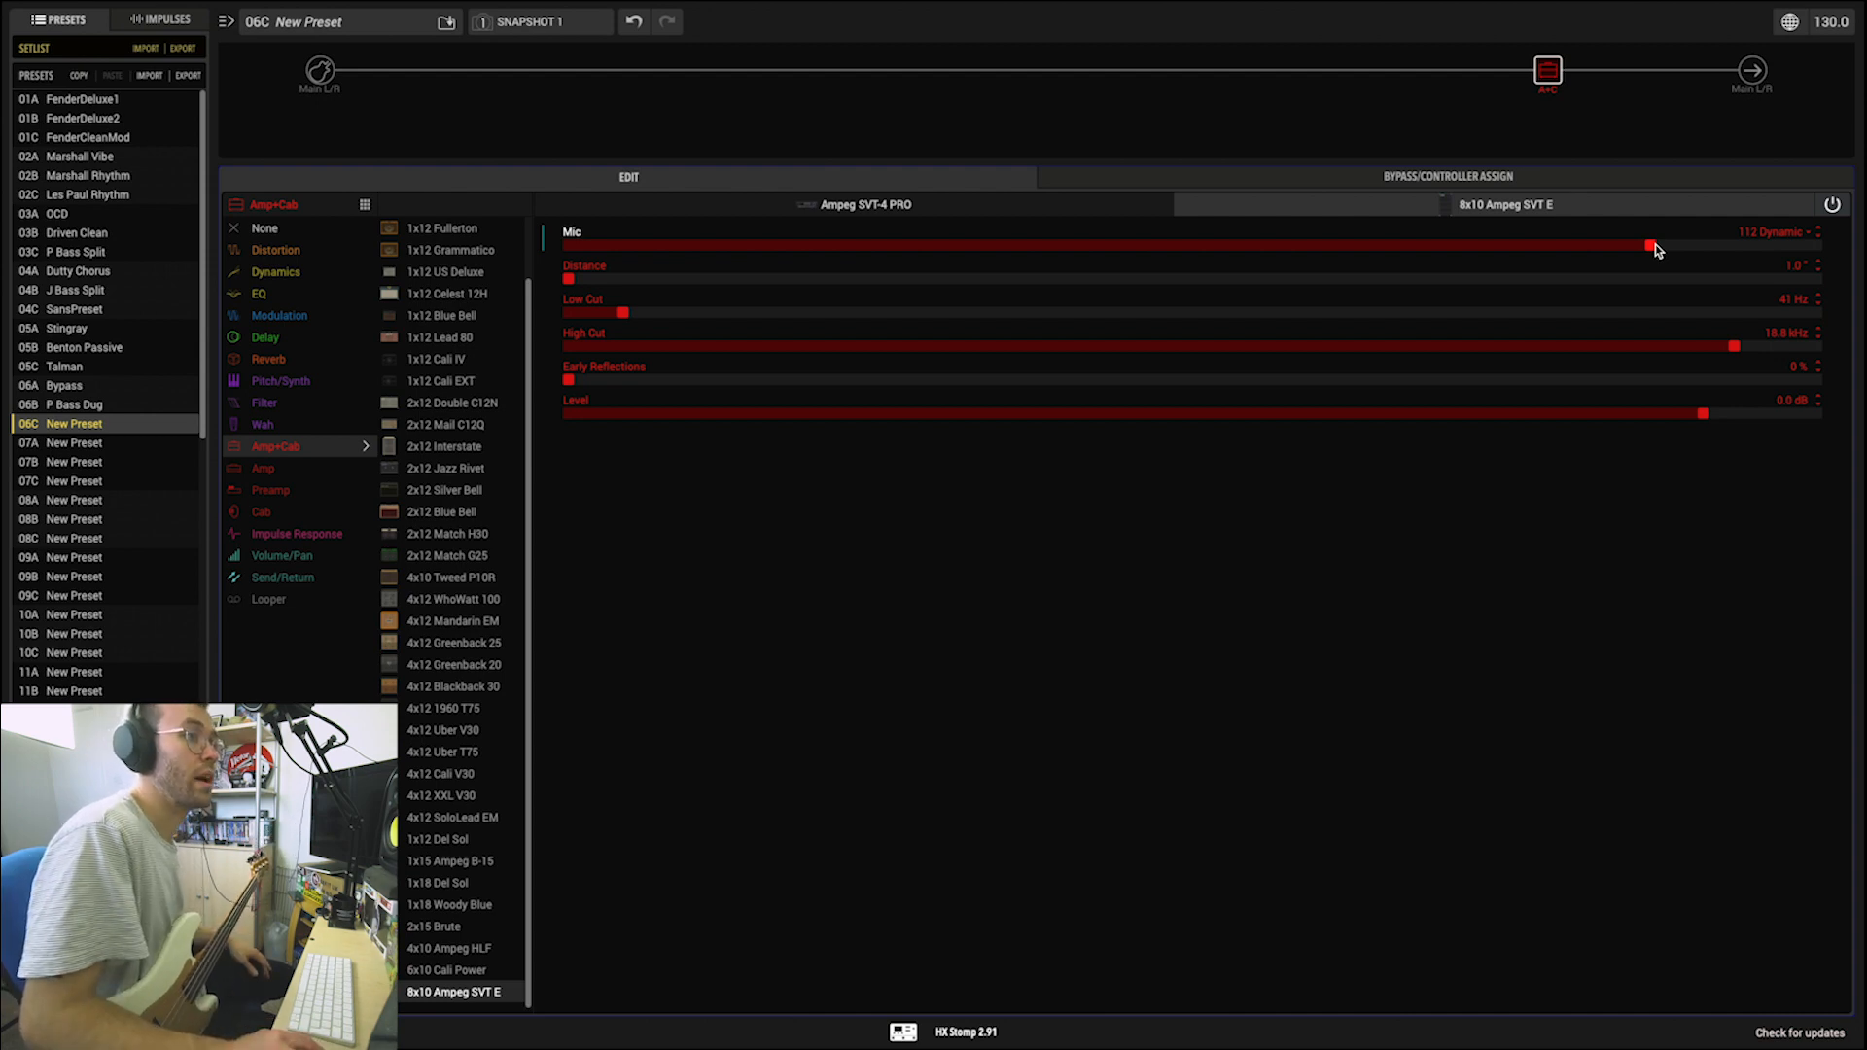
drag(1655, 245, 1709, 247)
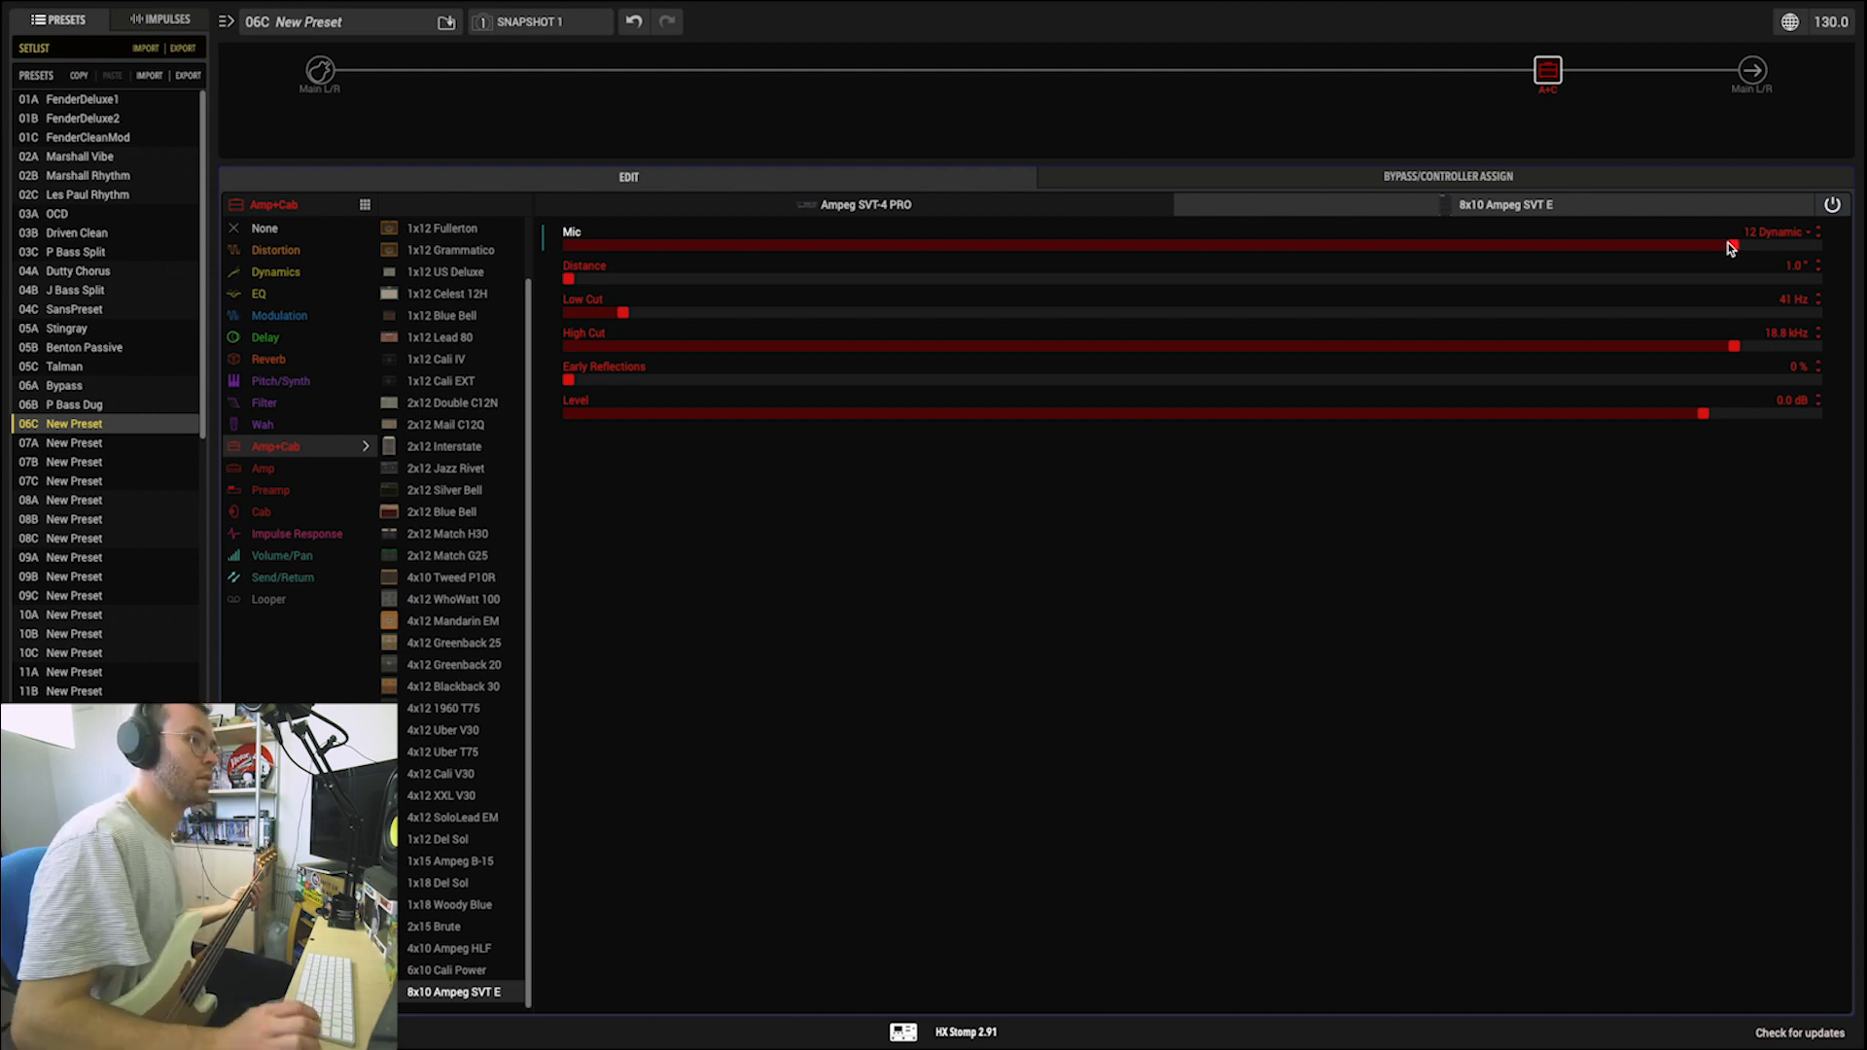
drag(1730, 247, 1679, 249)
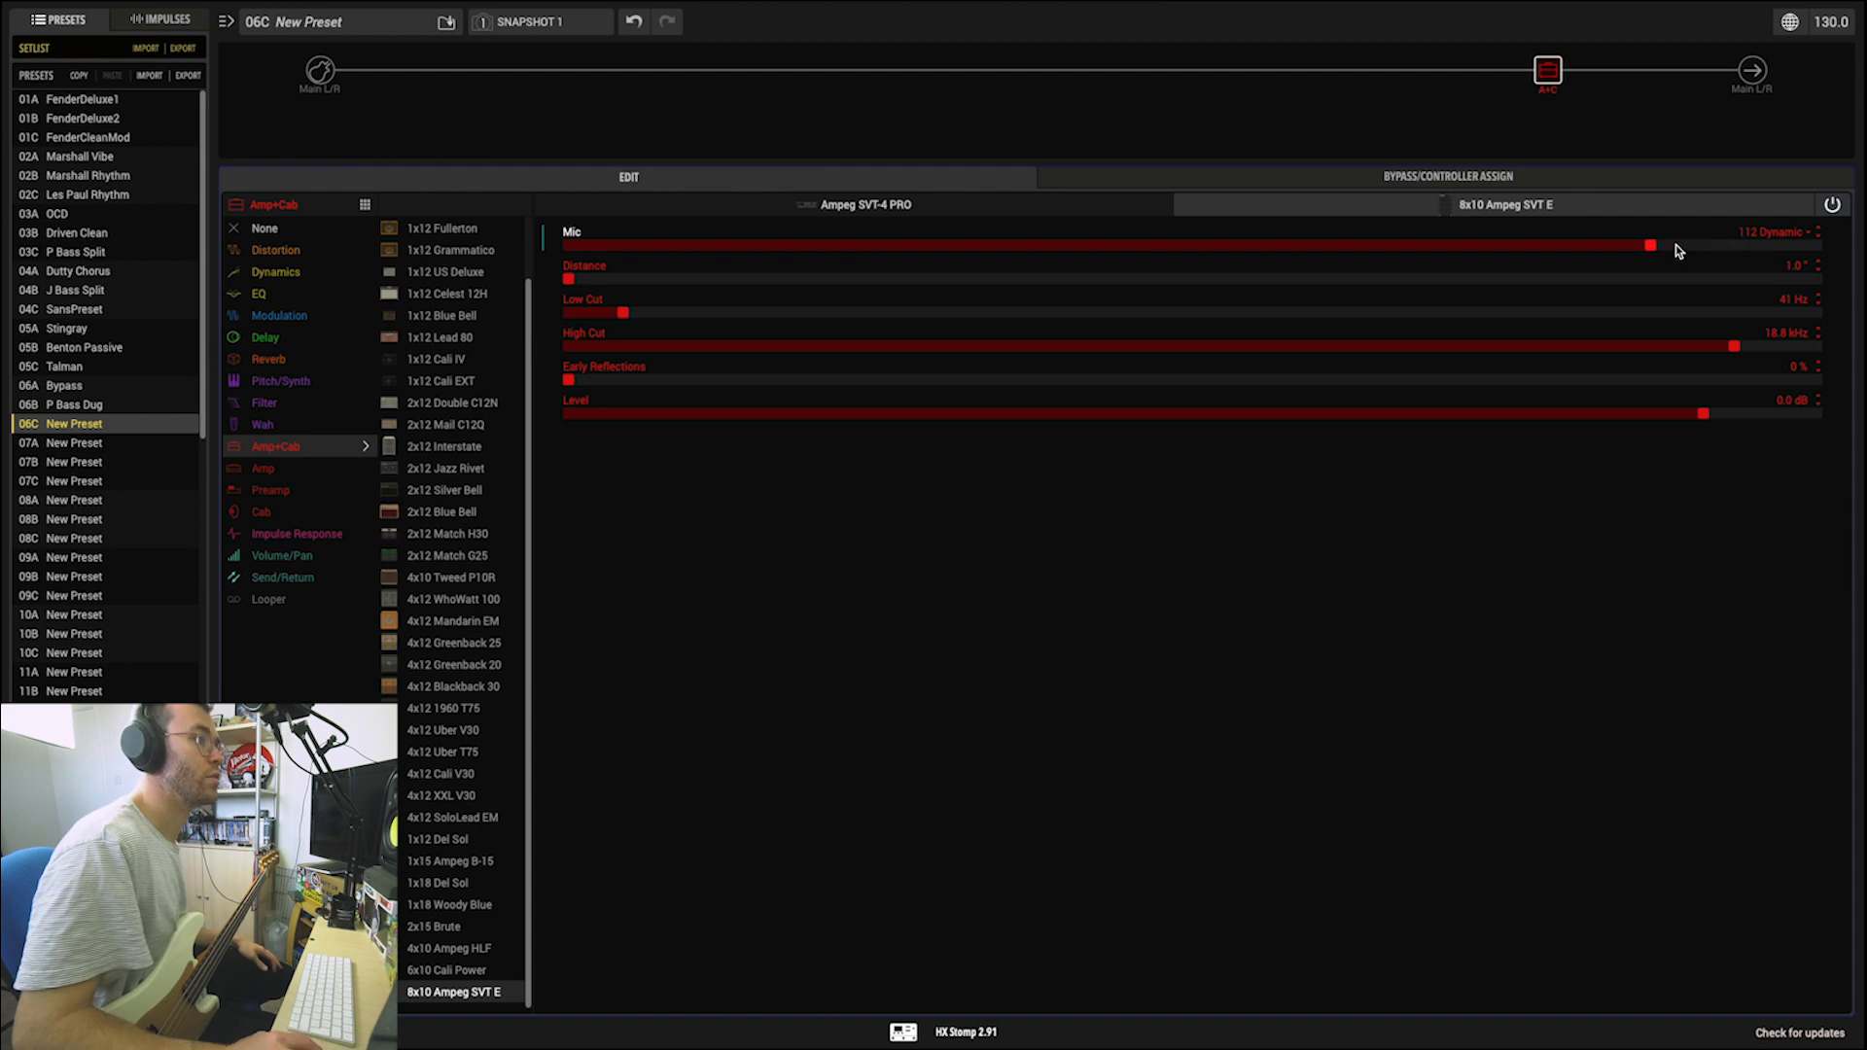
Step: Audition other microphones on the 8x10 Ampeg SVT E cab, including the 57 Dynamic and the 409 Dynamic
click(576, 244)
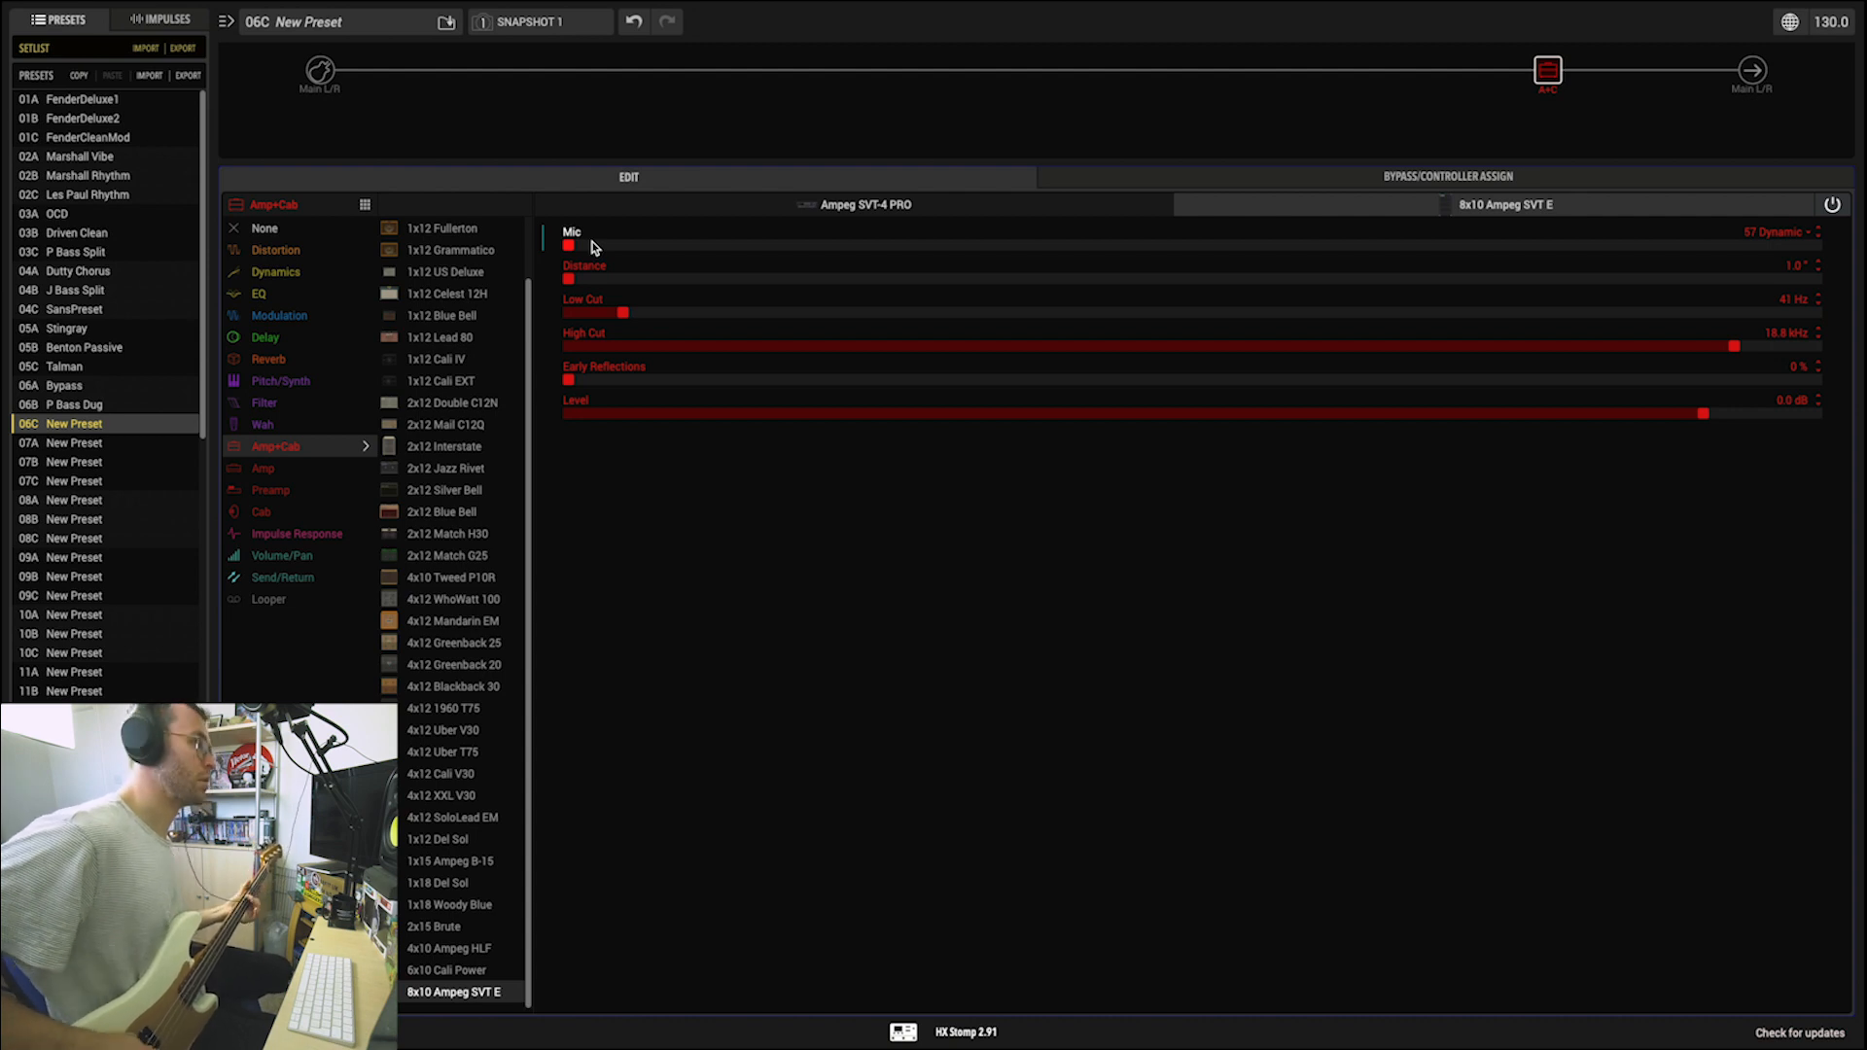
drag(576, 249, 654, 252)
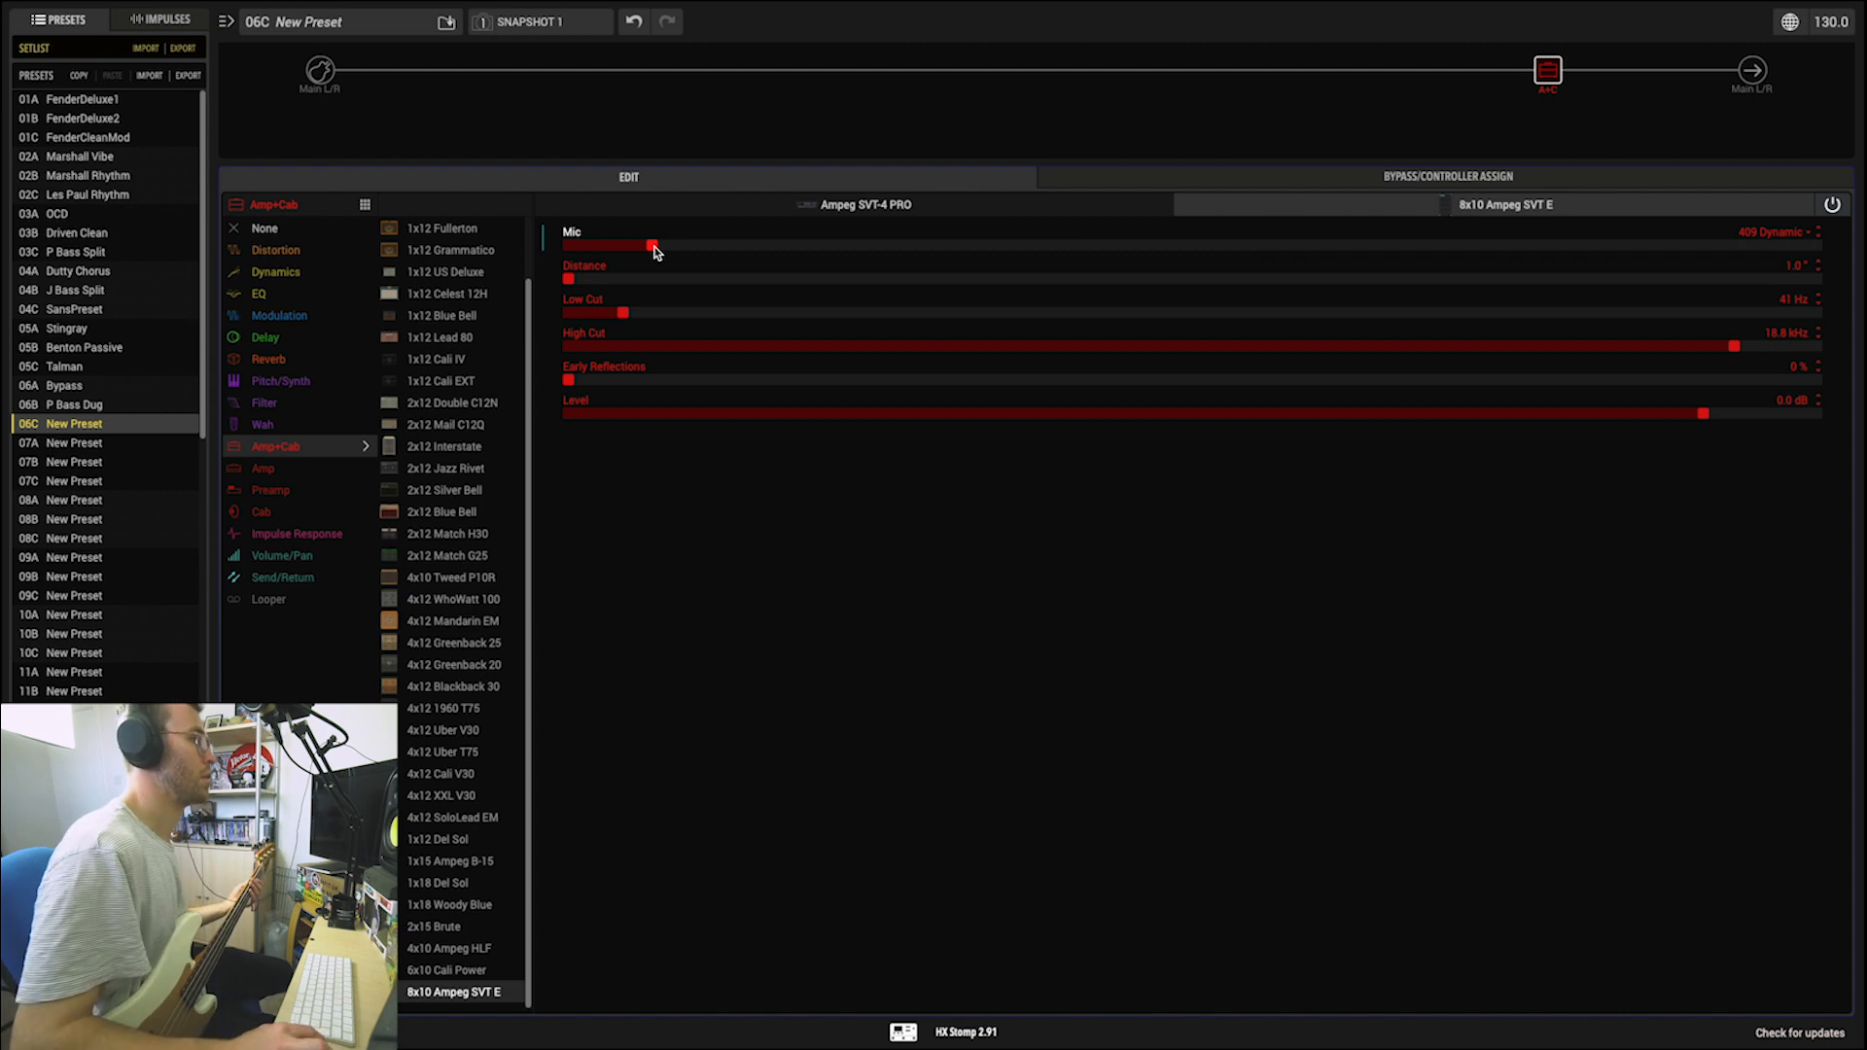
drag(656, 252, 1636, 322)
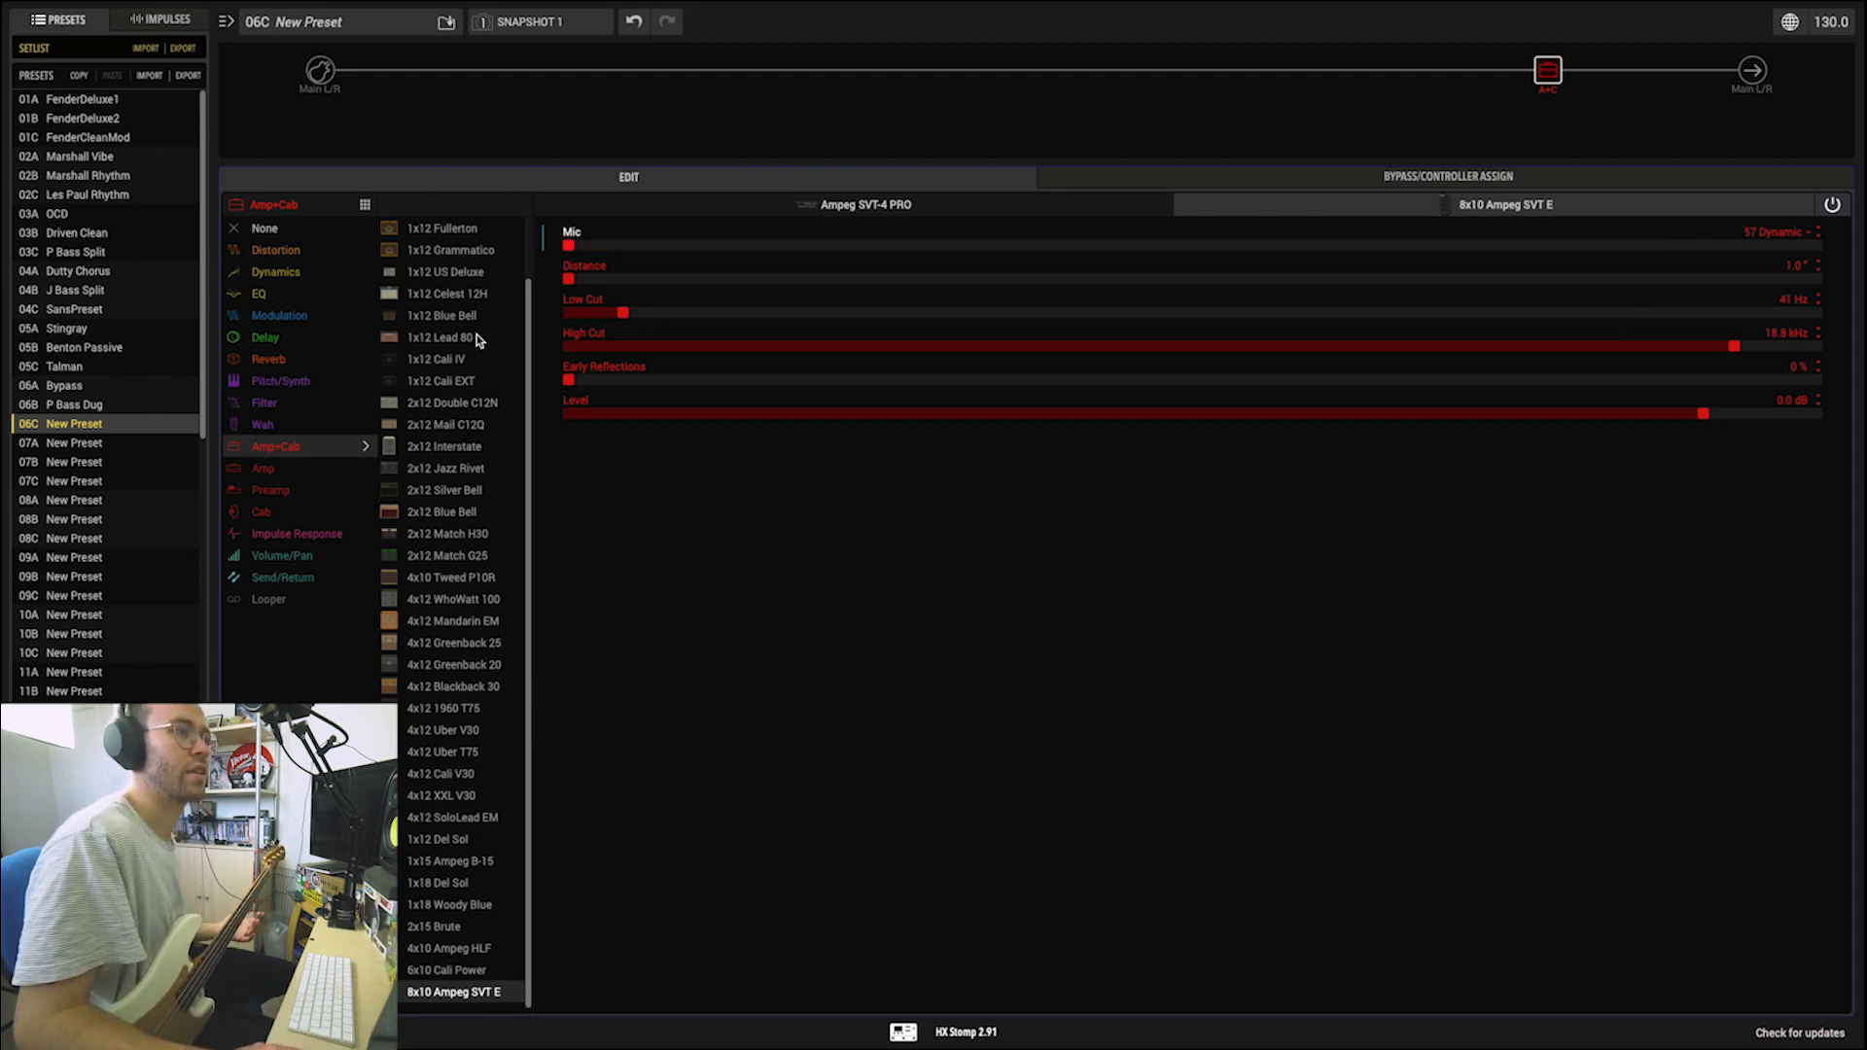
click(1689, 247)
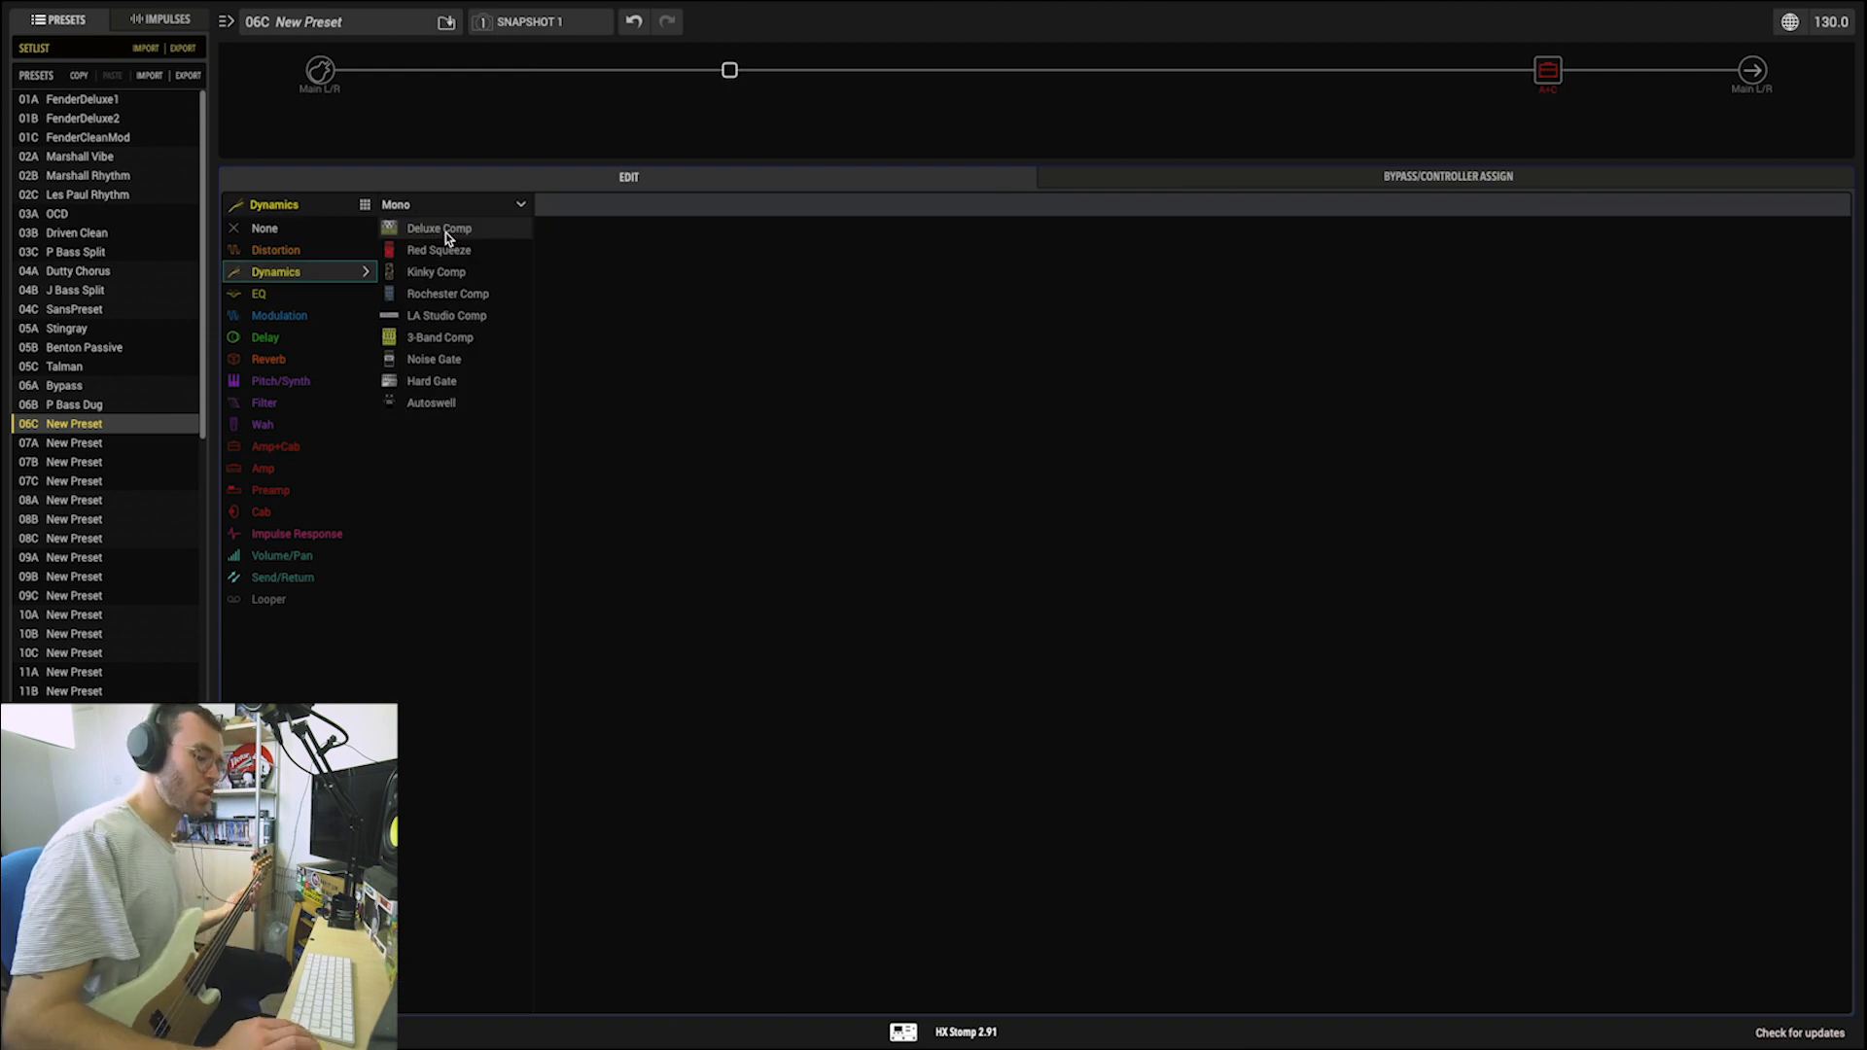
Step: Add a Deluxe Comp ahead of the amp with Threshold -6.6 dB, Ratio 6:1, Mix 85% and Level +9.0 dB
click(446, 232)
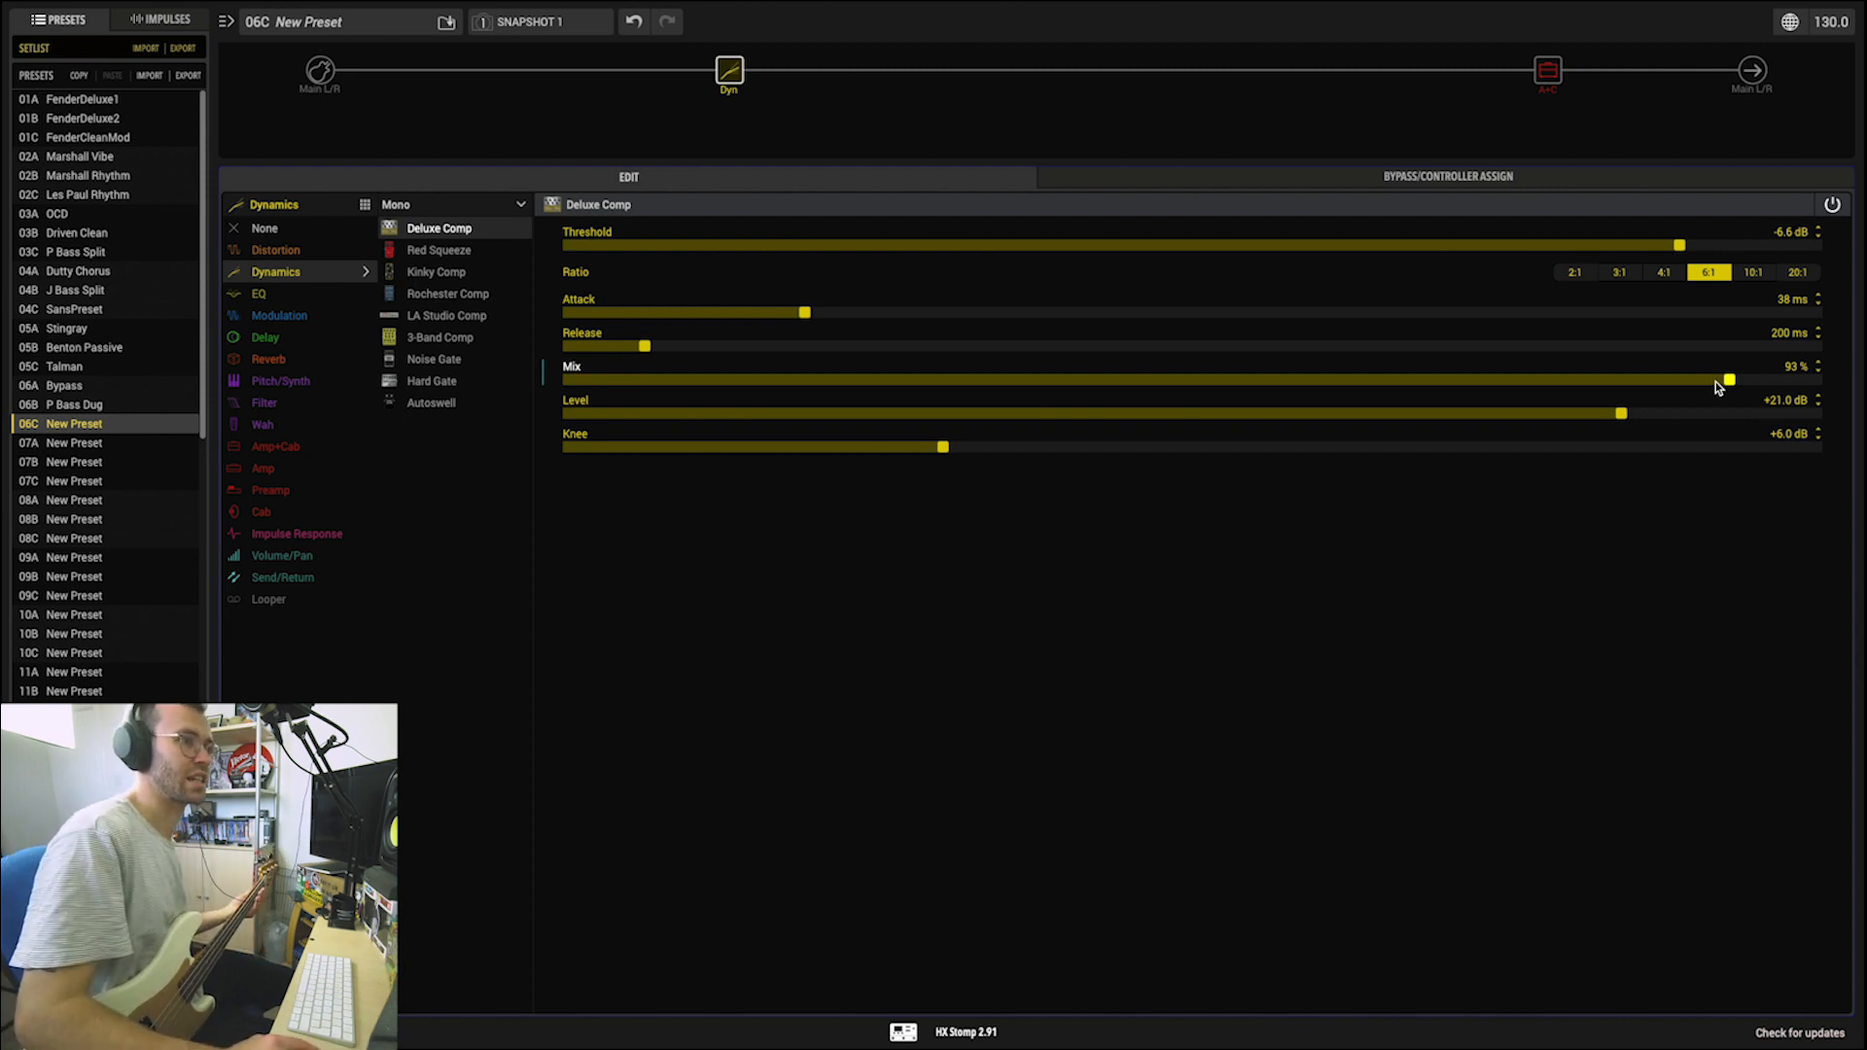
click(1638, 380)
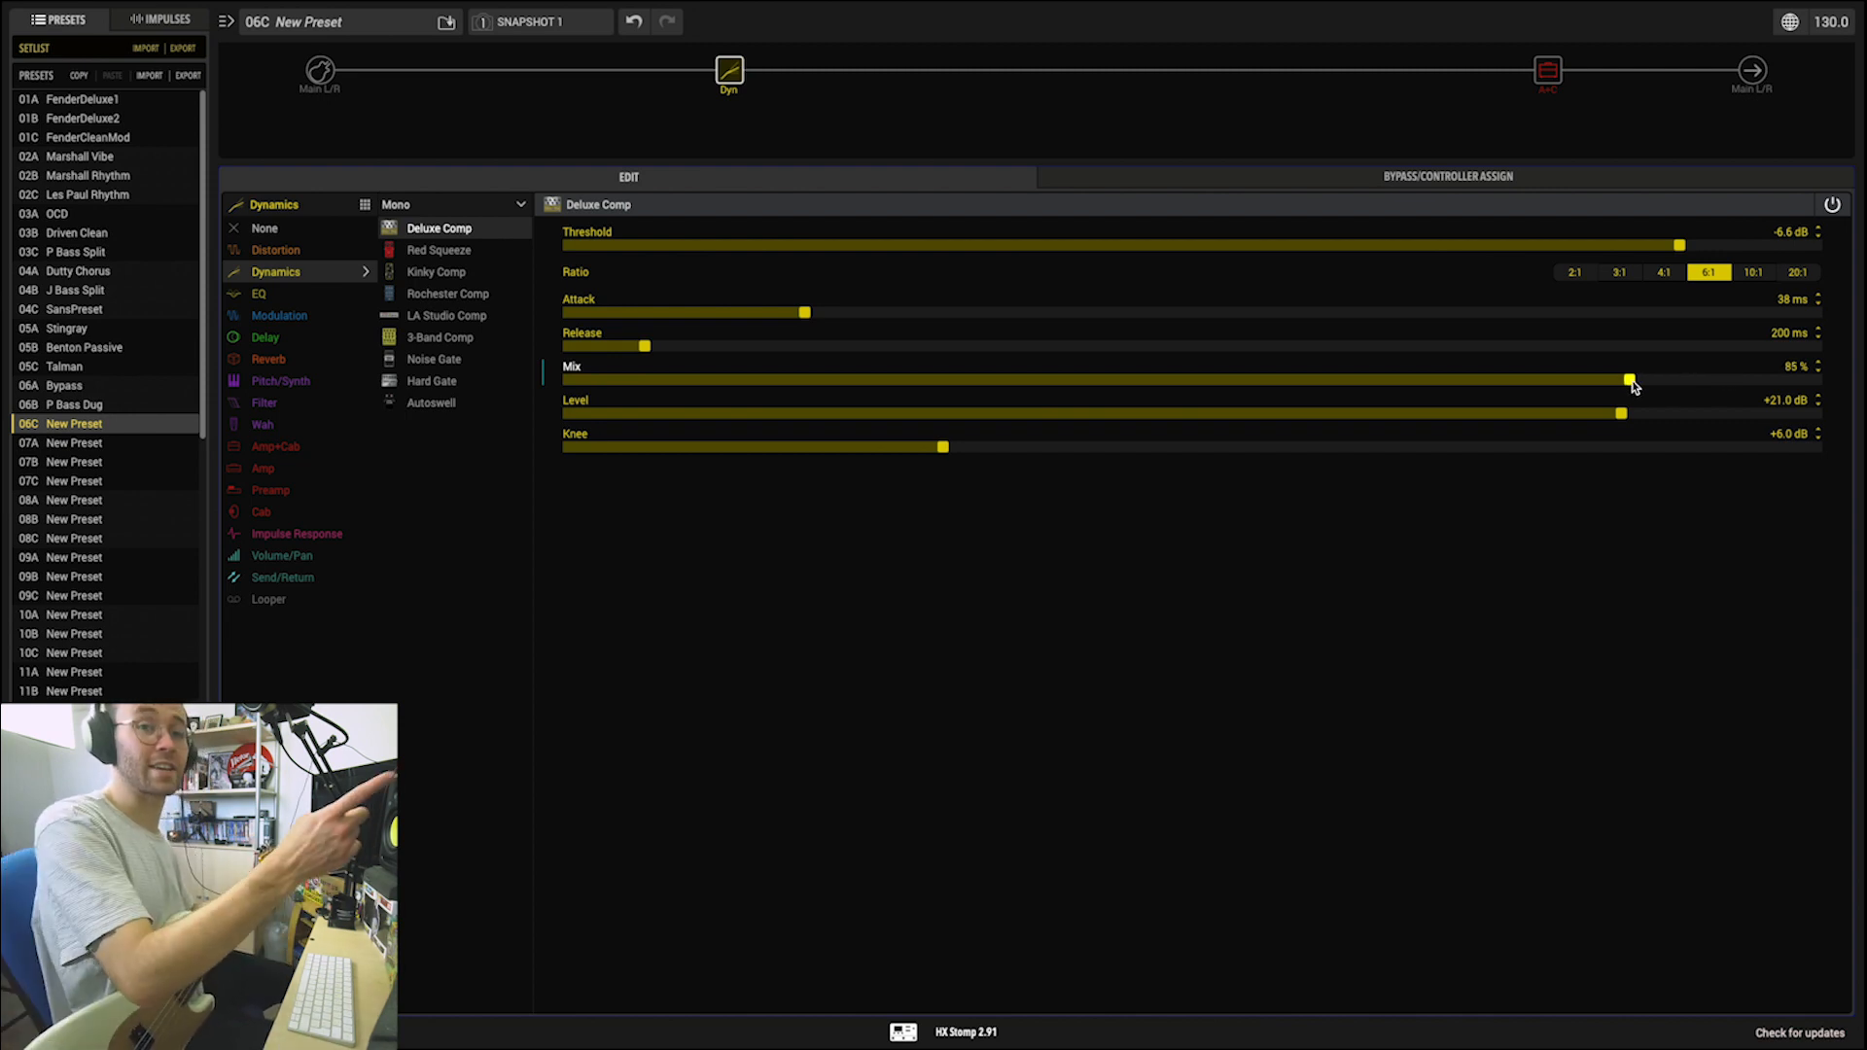
click(1465, 413)
Step: Audition slower compressor Attack times up to 196 ms, and set Attack to 18 ms, Release to 632 ms and Knee to +11.8 dB
click(1174, 312)
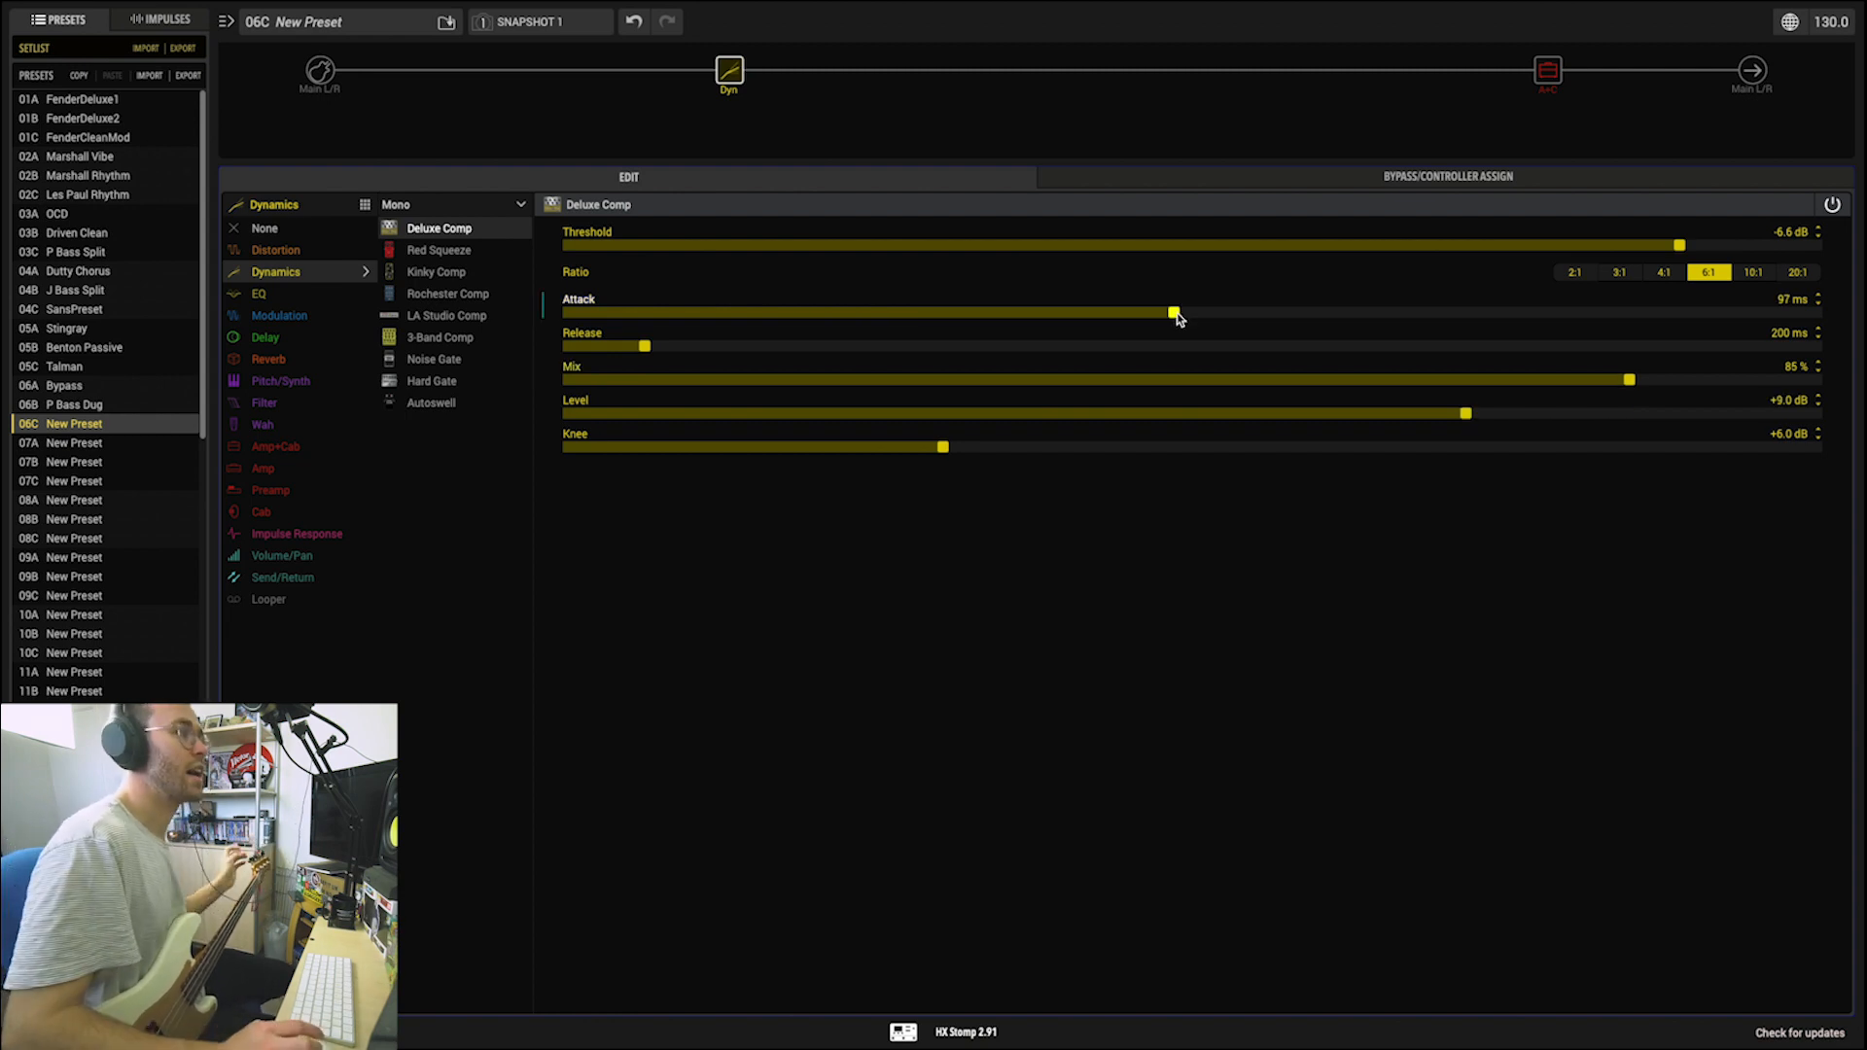
drag(832, 313, 1789, 348)
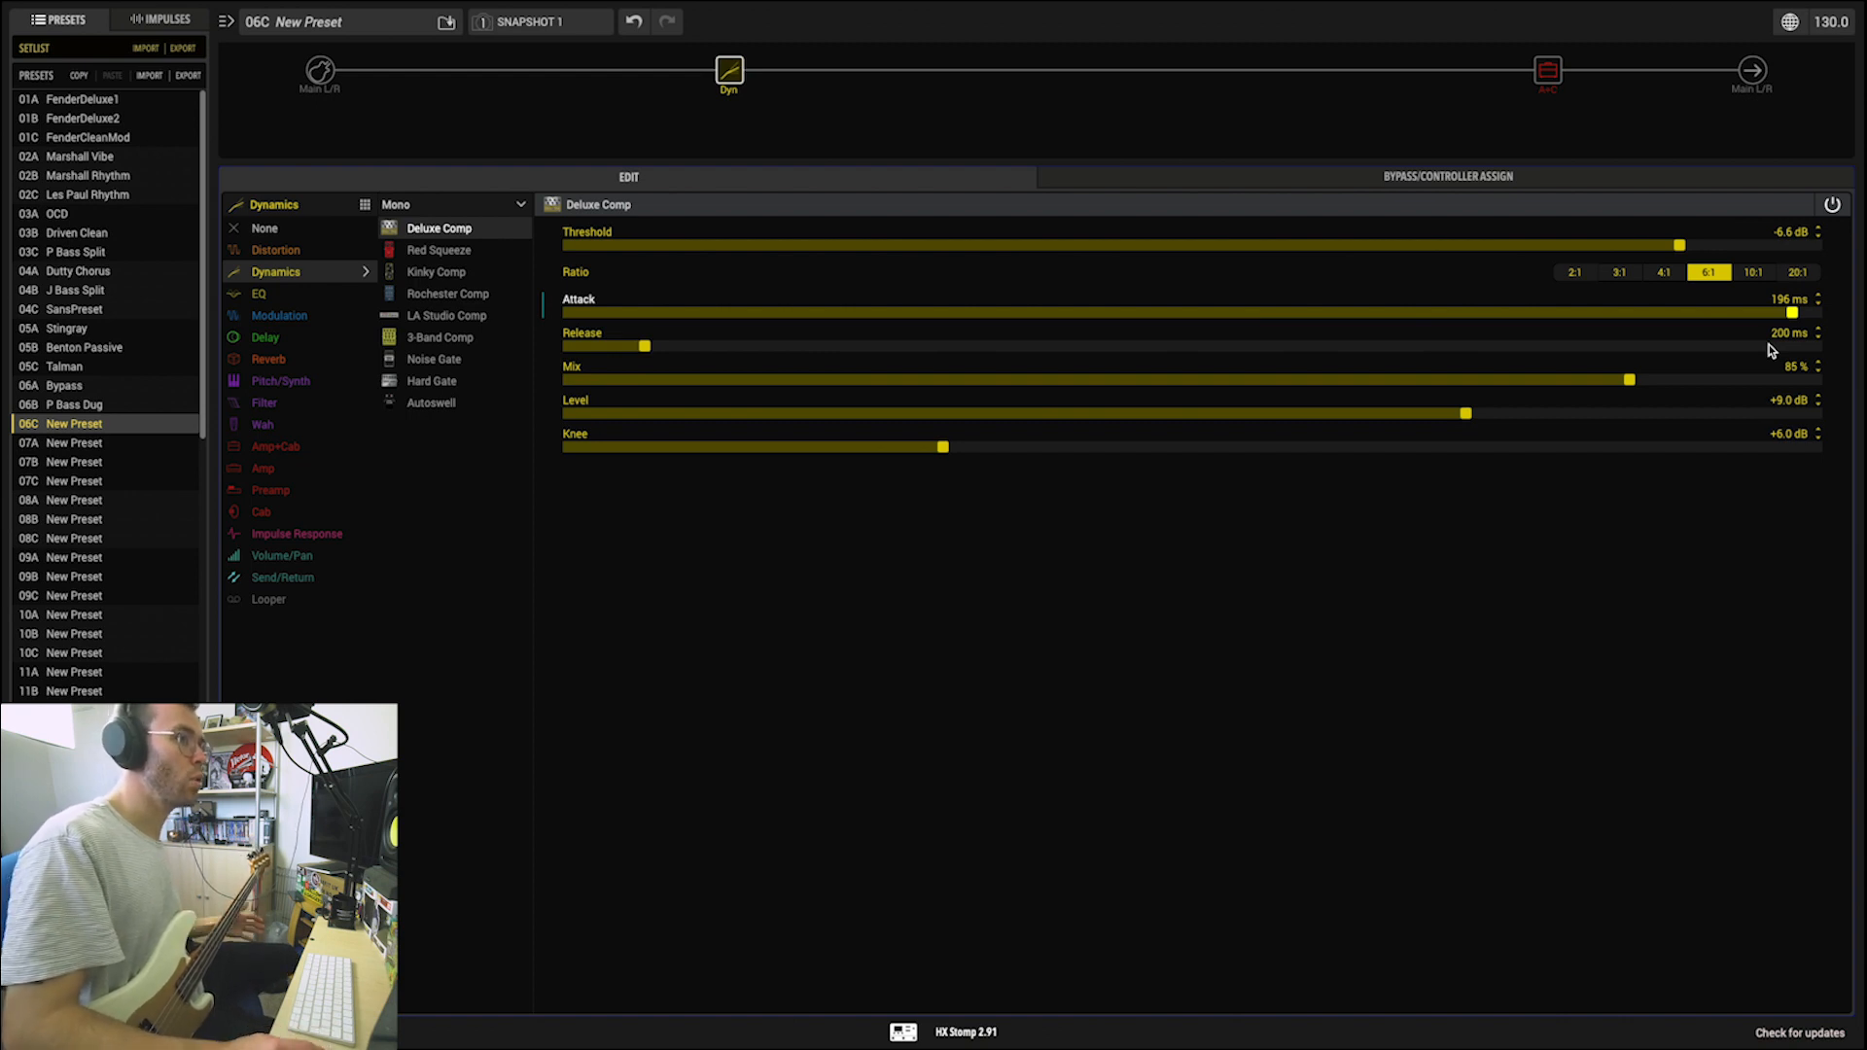
drag(1506, 311, 1073, 312)
drag(1418, 313, 1623, 313)
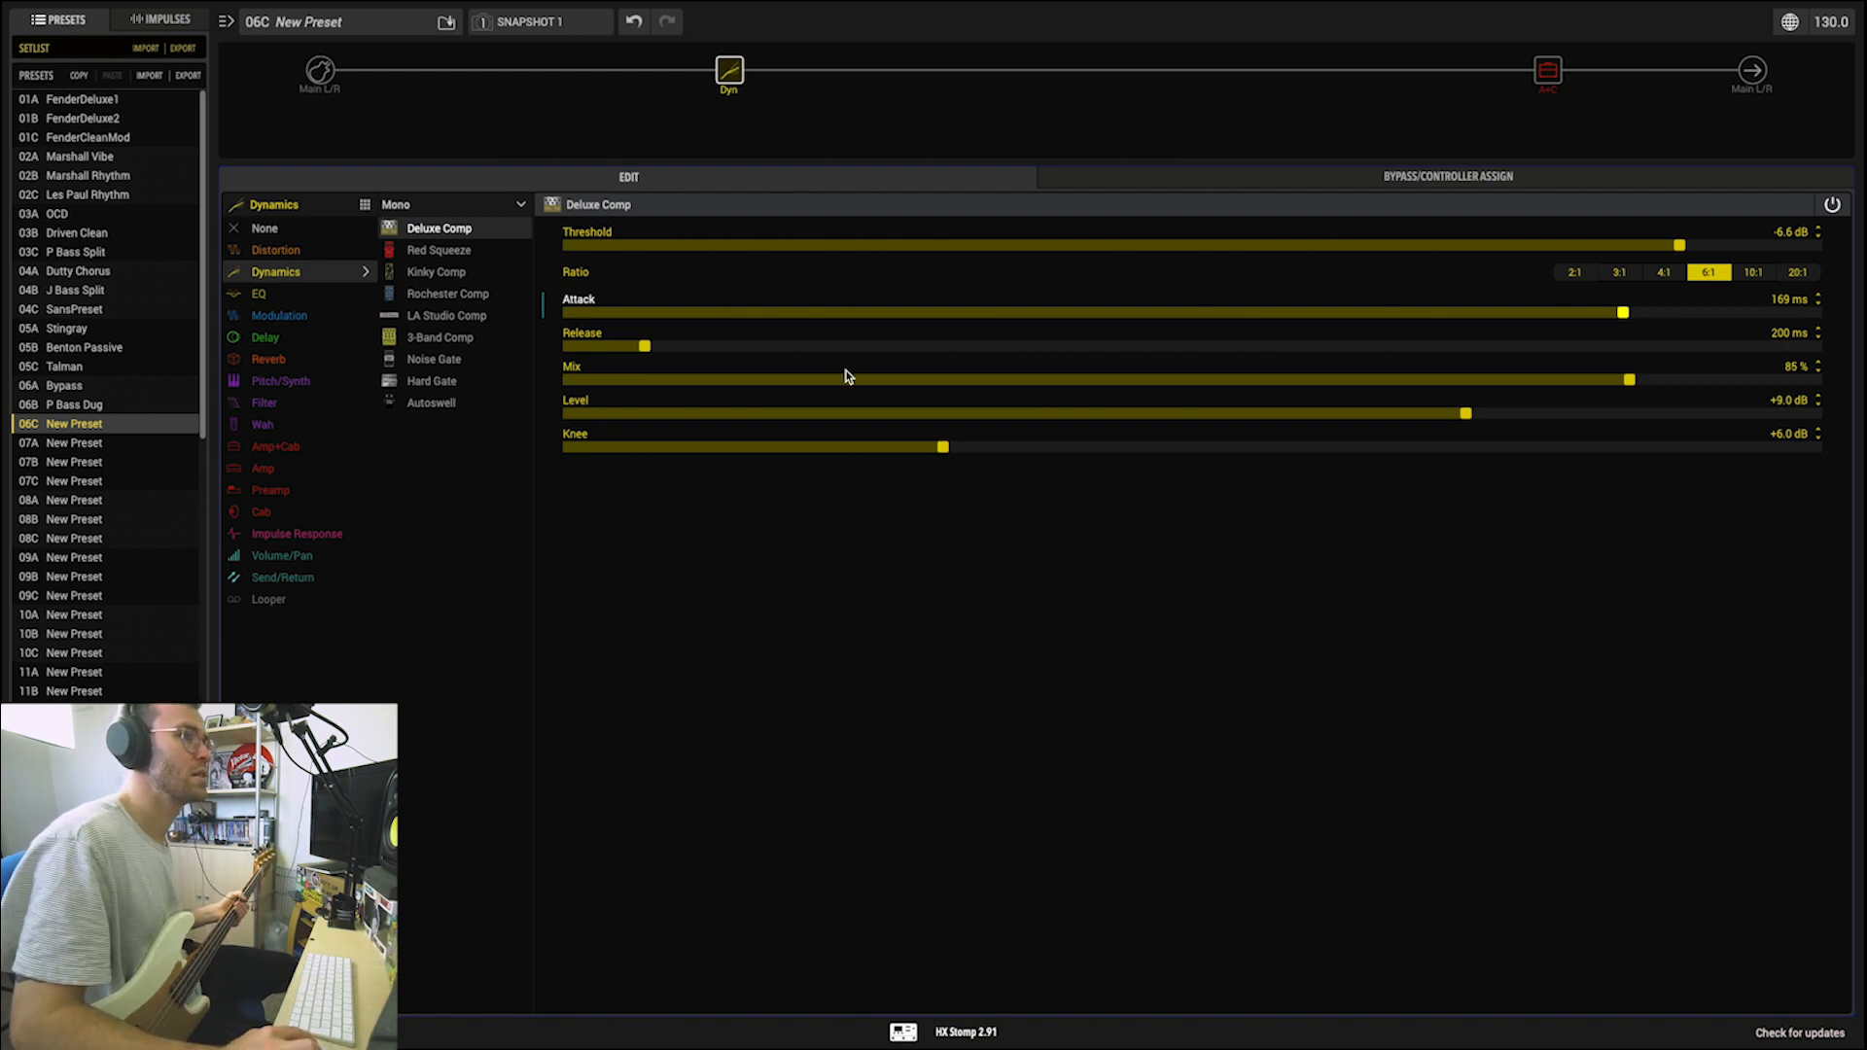
click(684, 312)
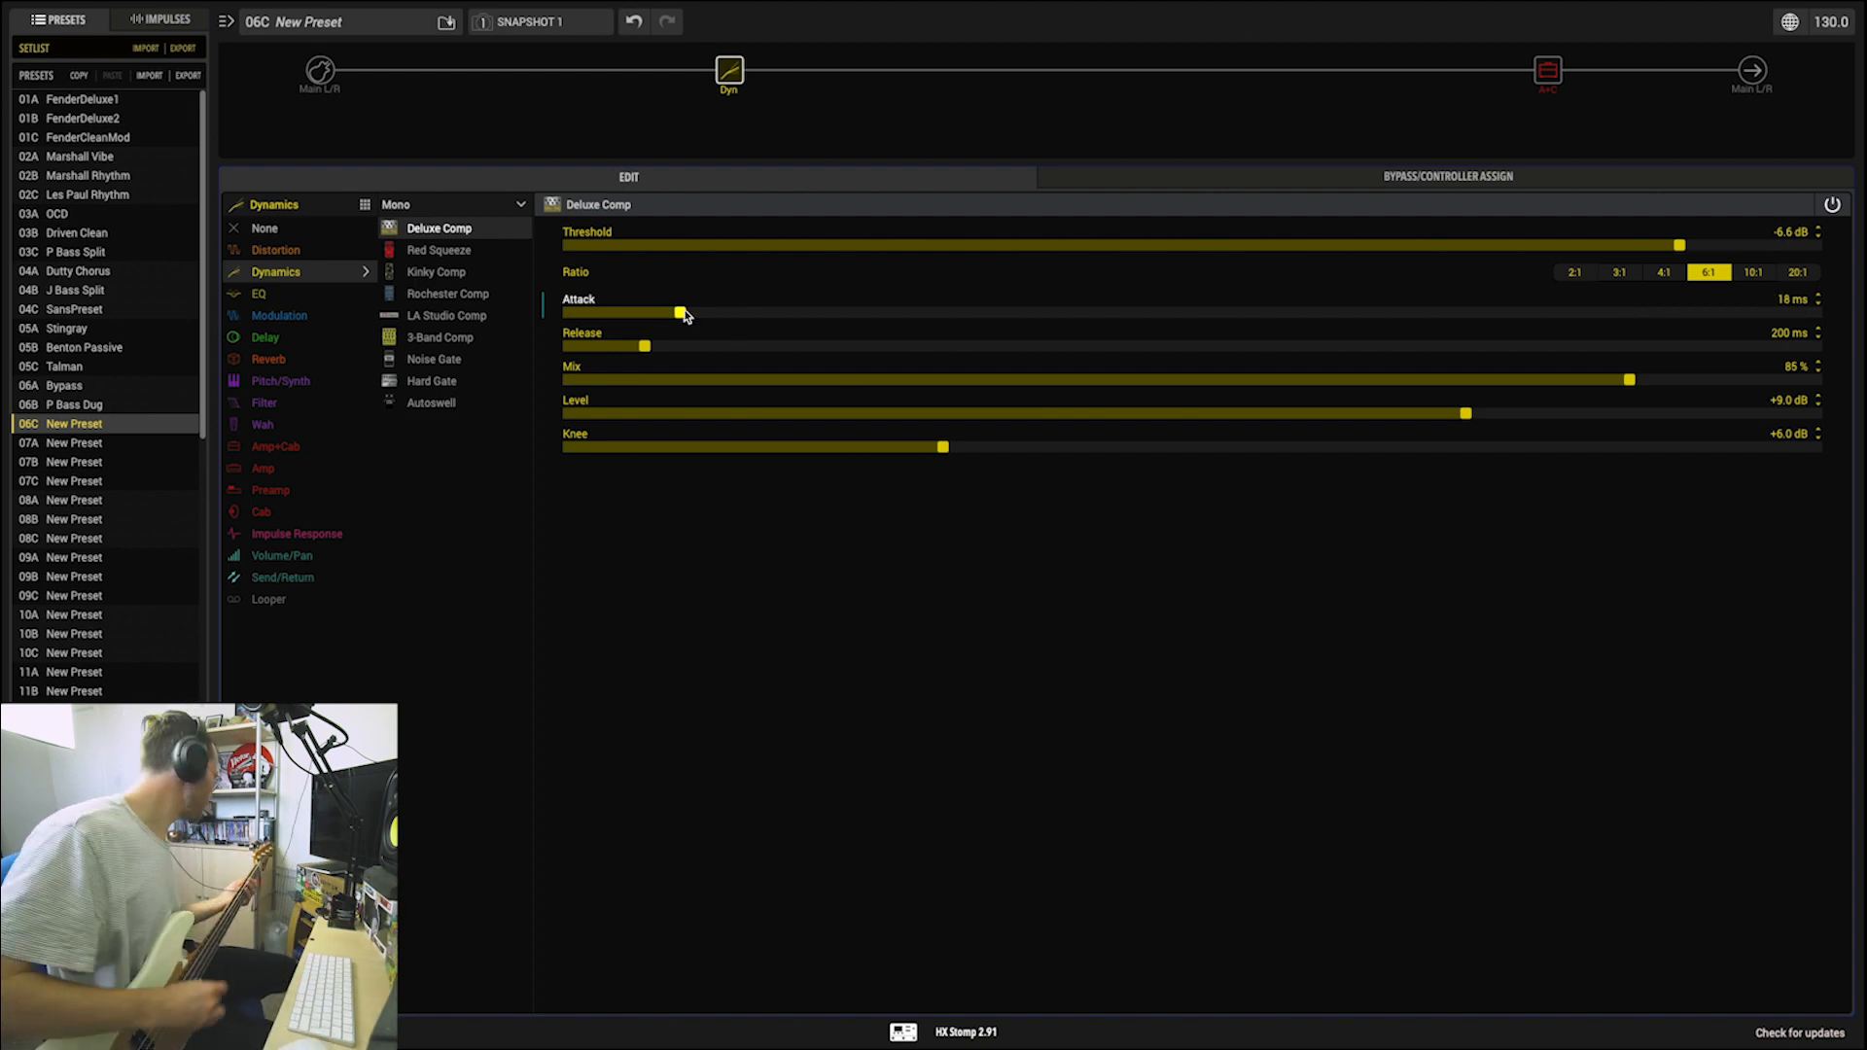
click(865, 346)
click(1304, 447)
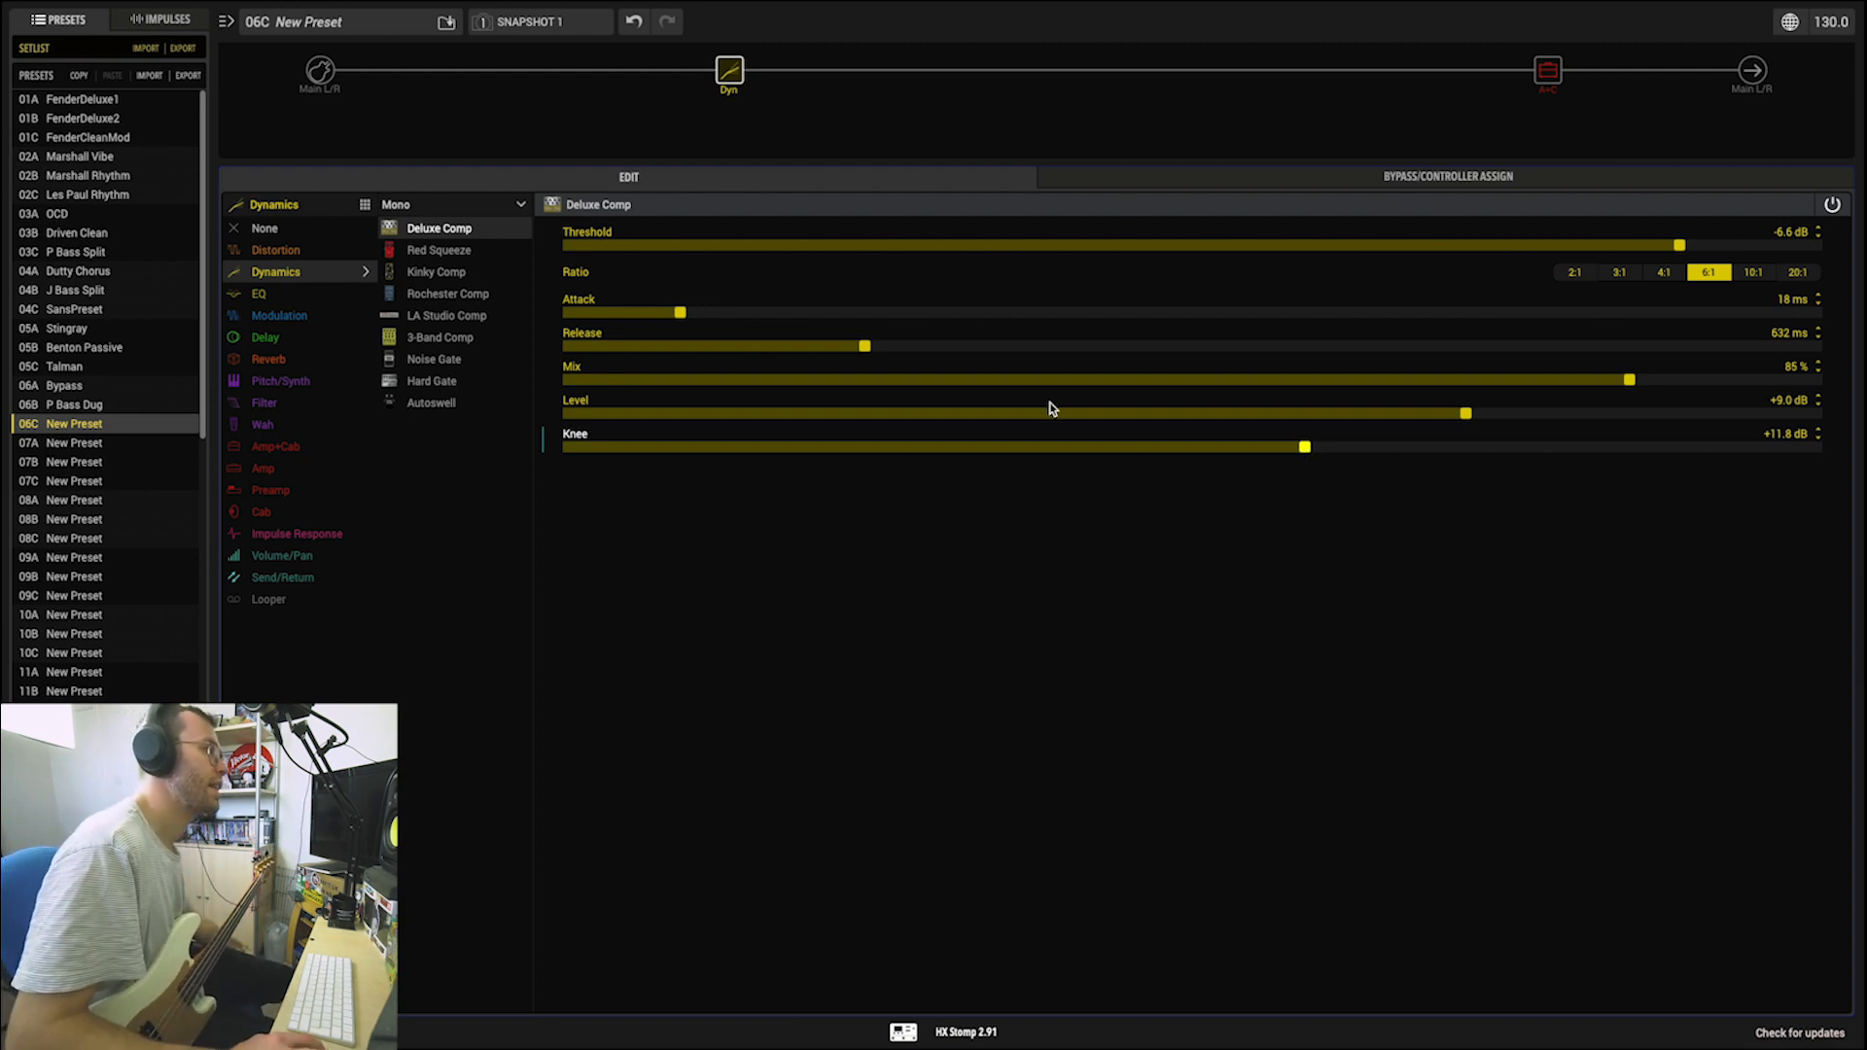
Step: Save the preset to slot 06C under the name HX Stomp TEST
mouse_move(822, 7)
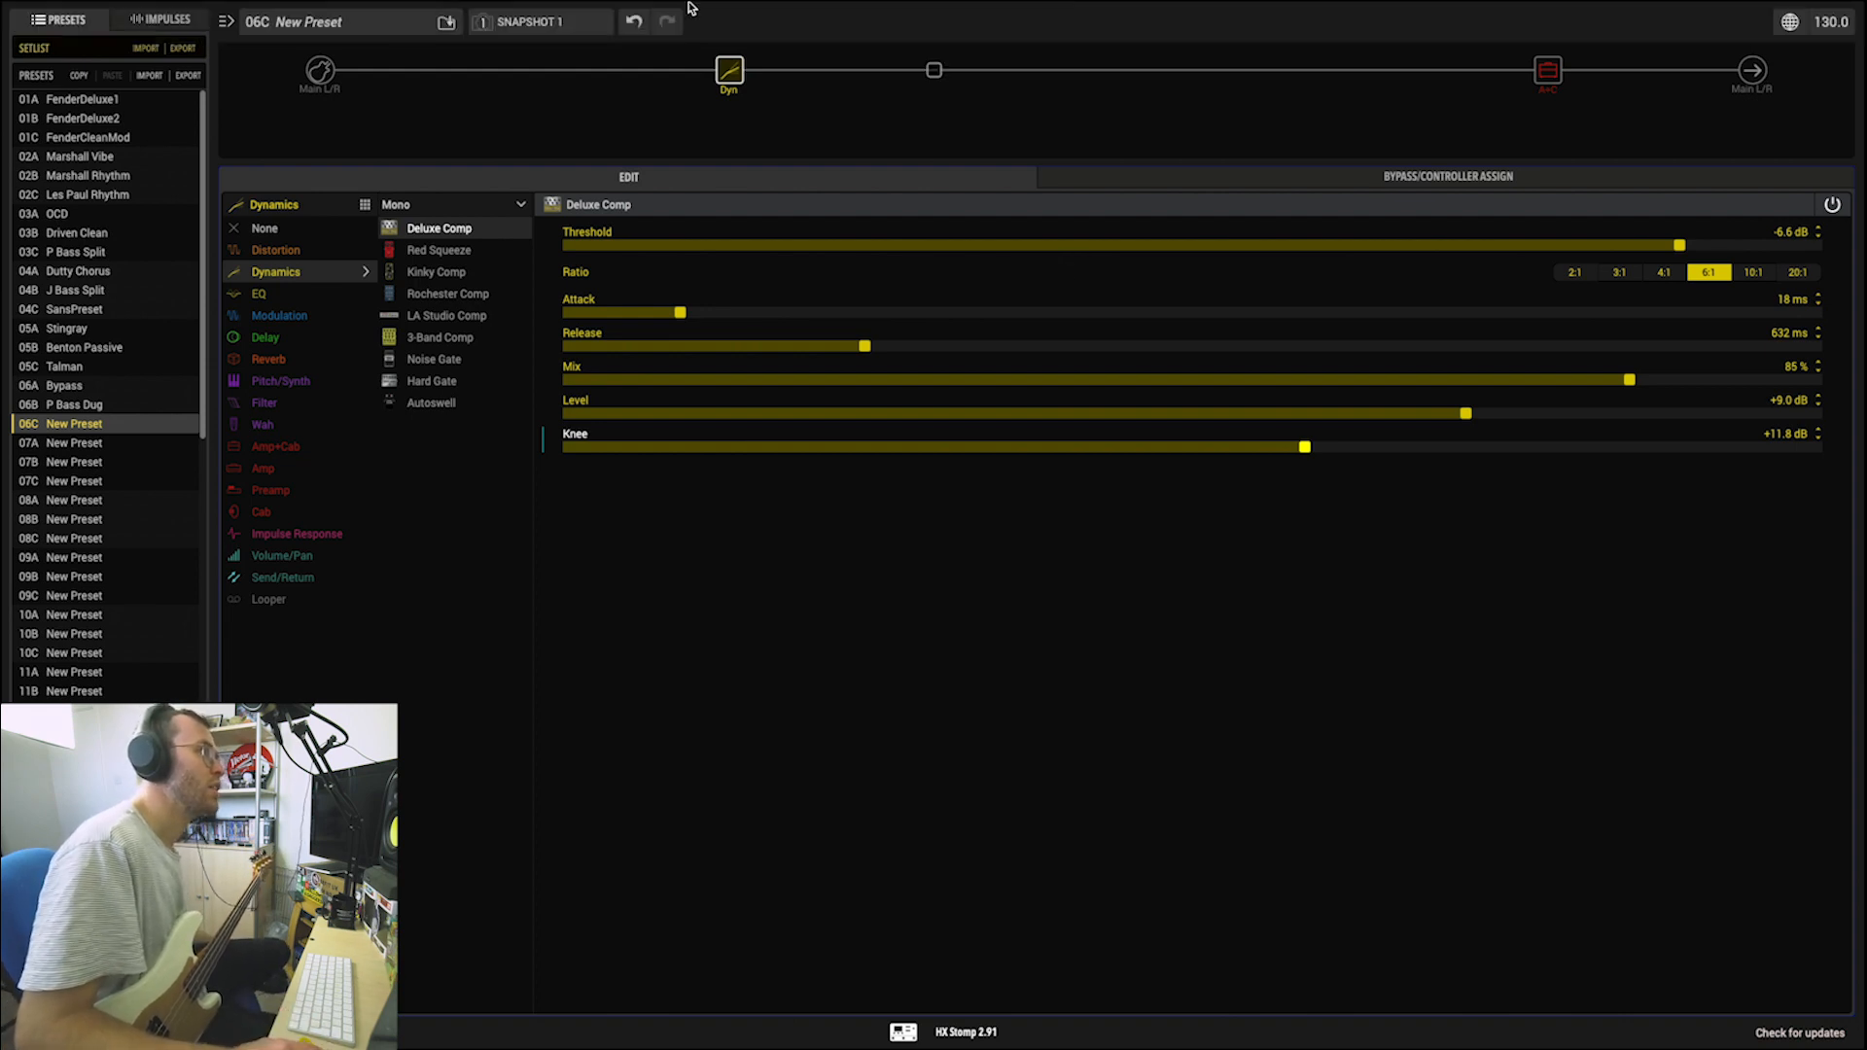
click(447, 22)
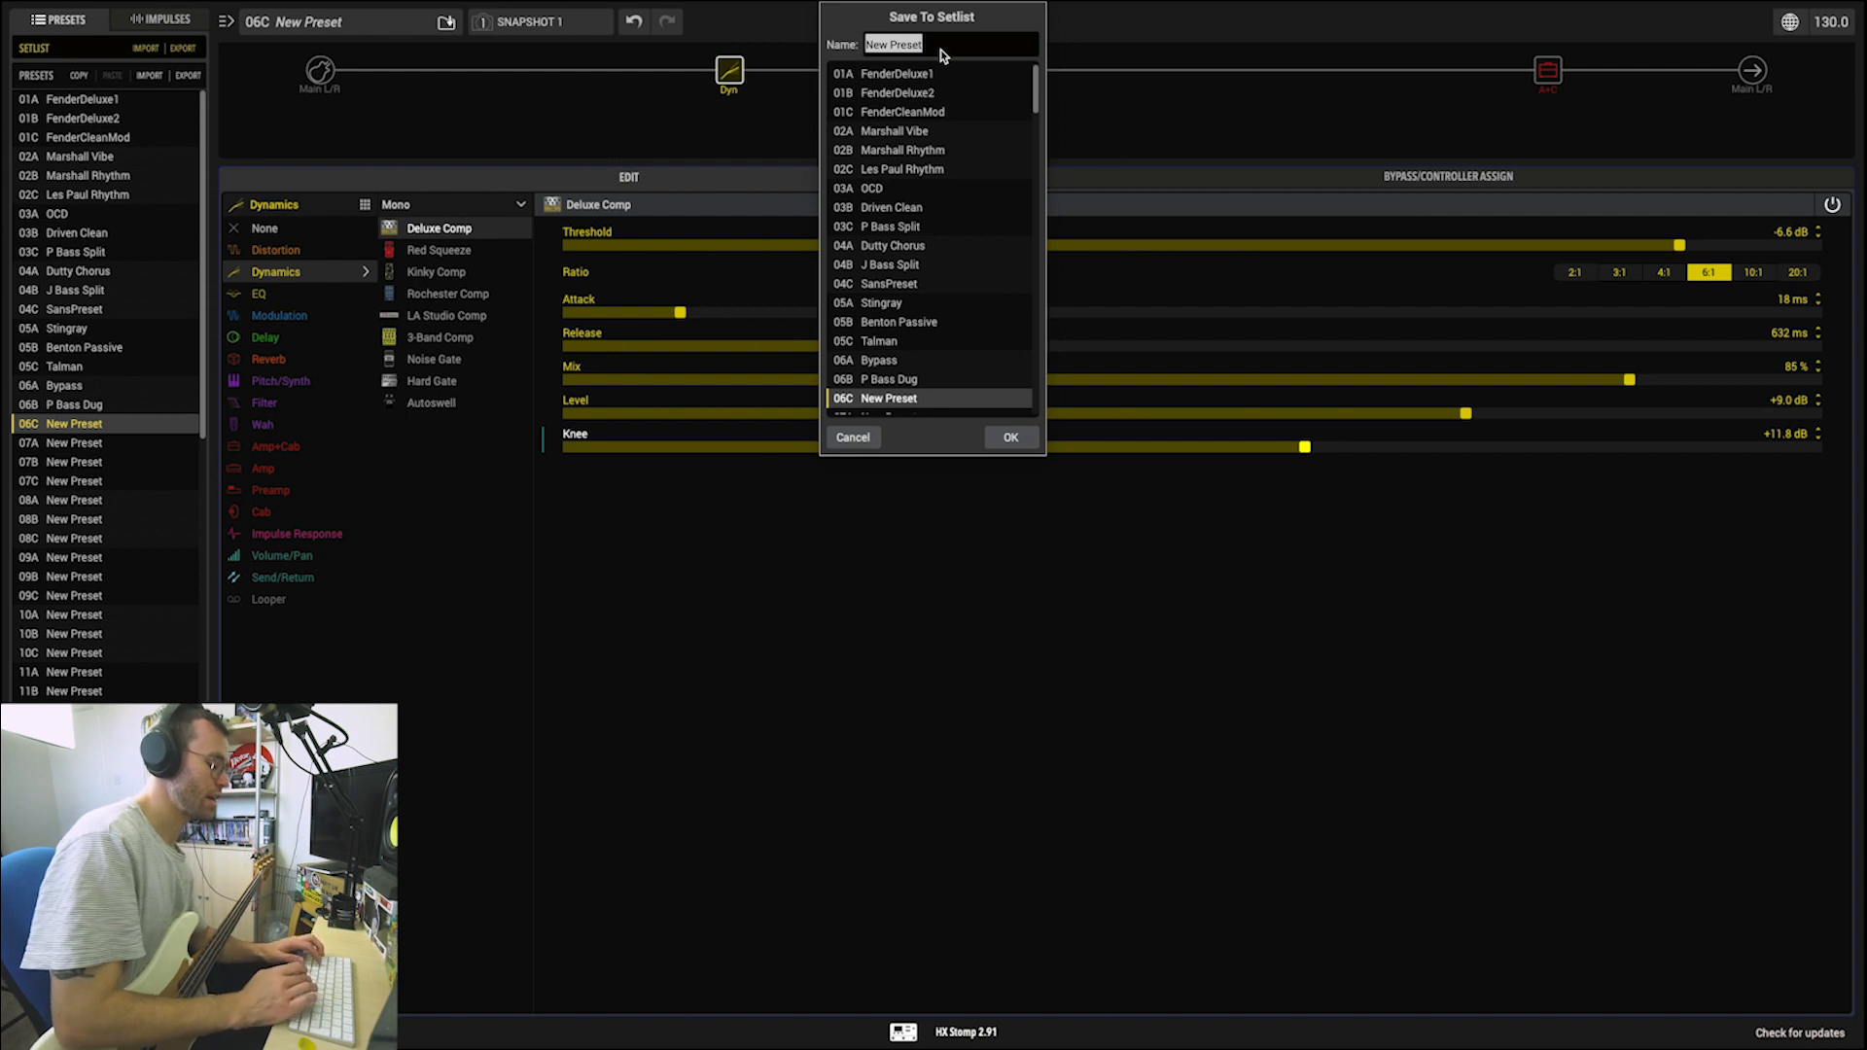
text(HX Stomp)
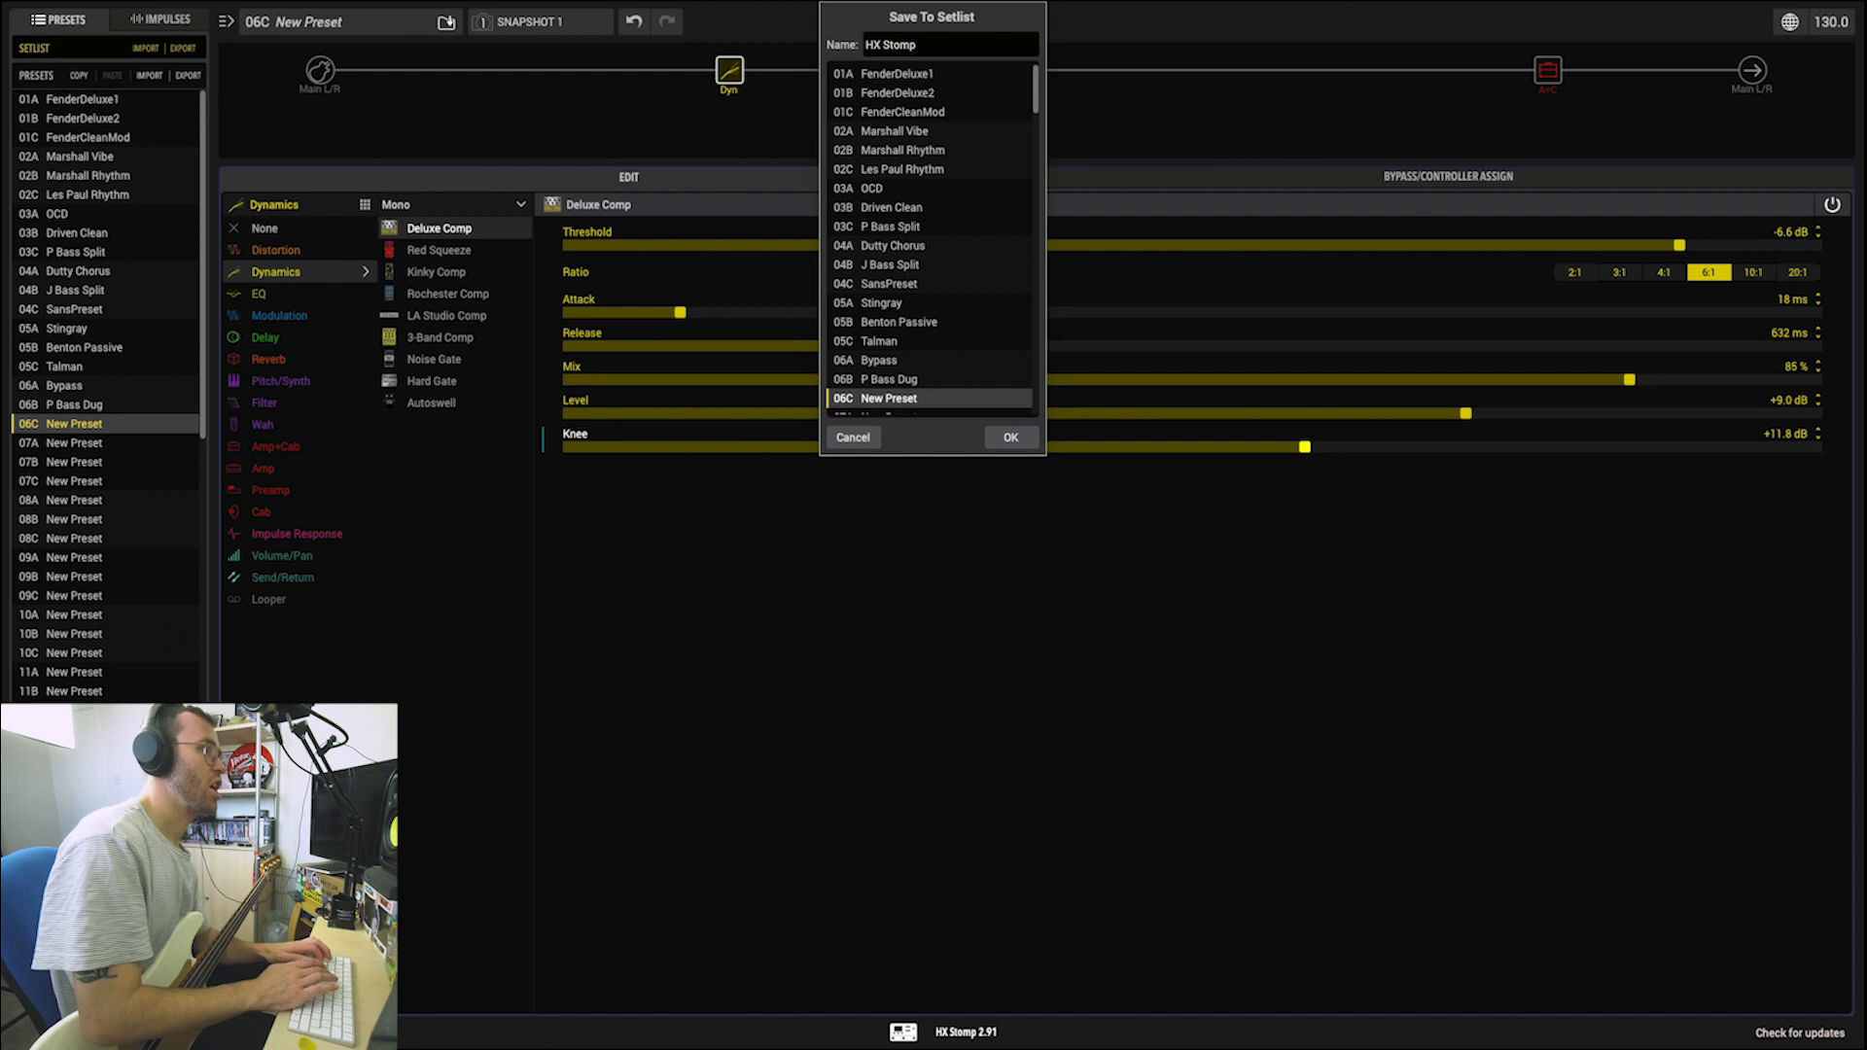
text( TEST)
key(Return)
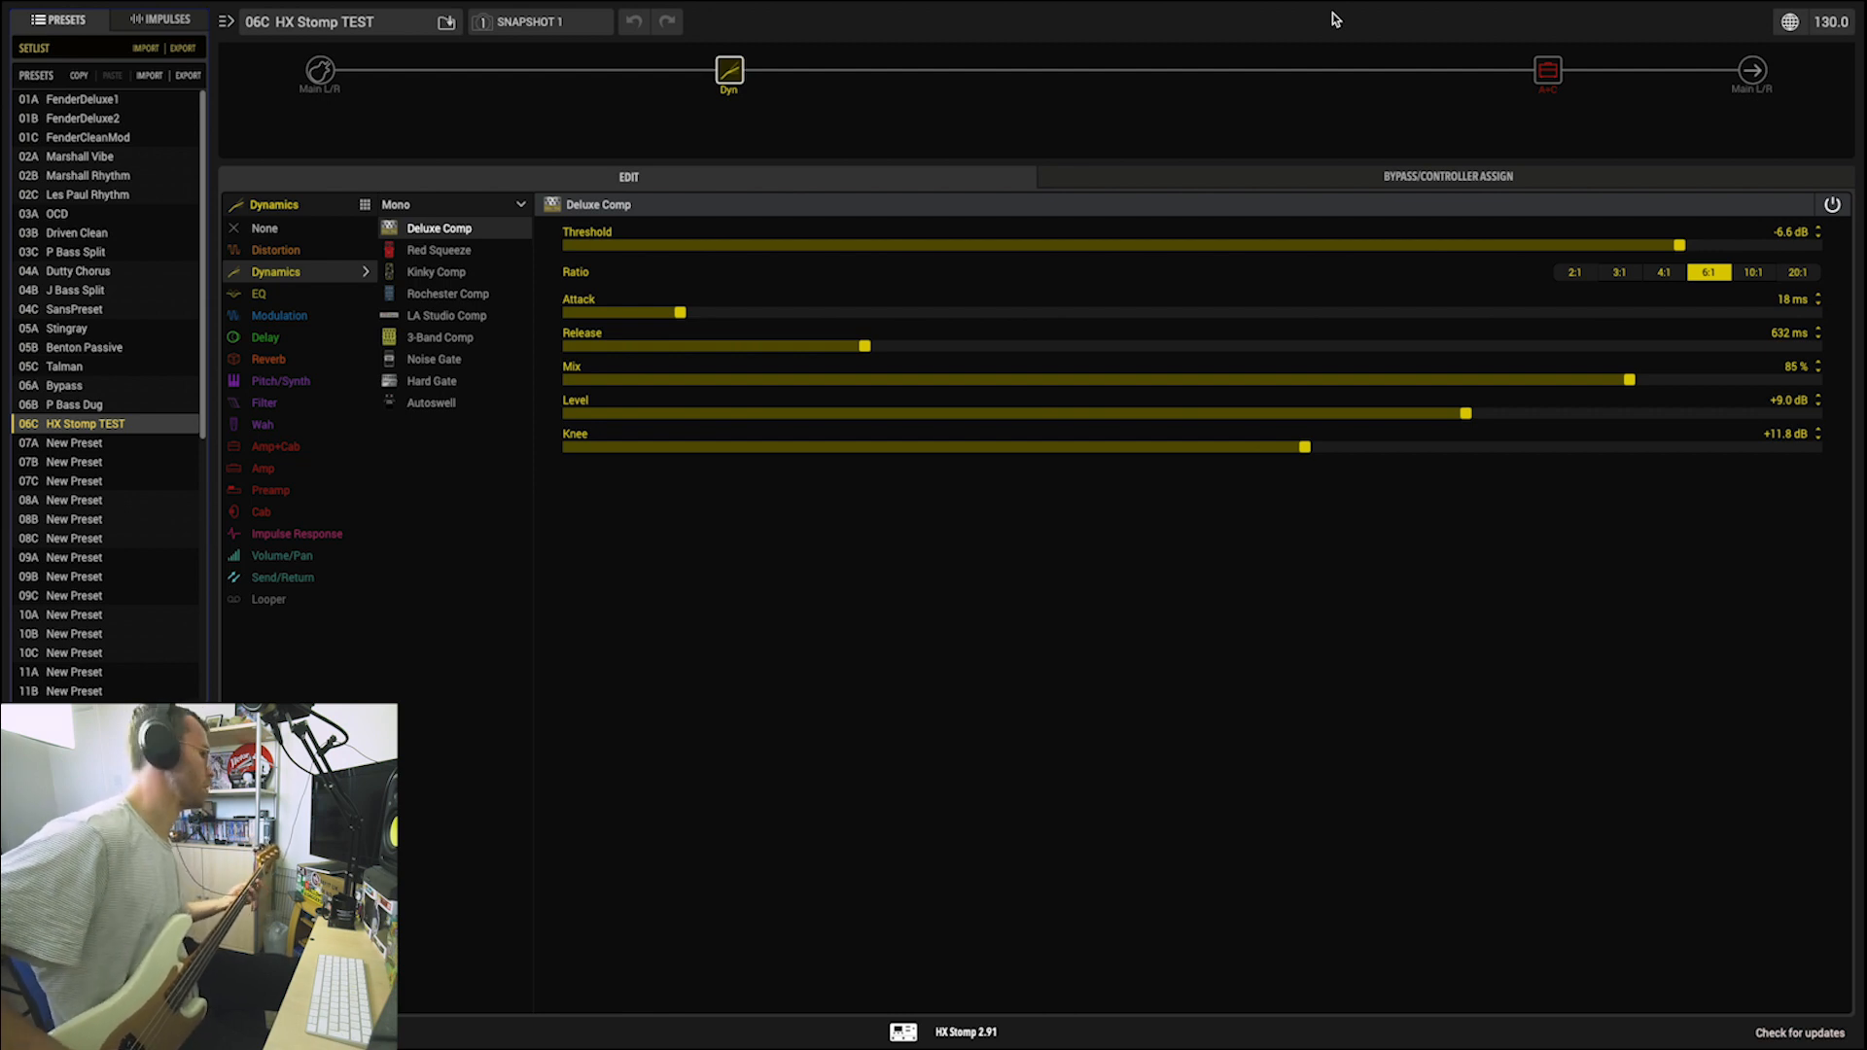
Step: Try Kinky Boost between compressor and amp, and replace it with ZeroAmp Bass DI at Treble 4.4, Presence 7.5, Blend 3.7 and Level 8.3
click(1342, 70)
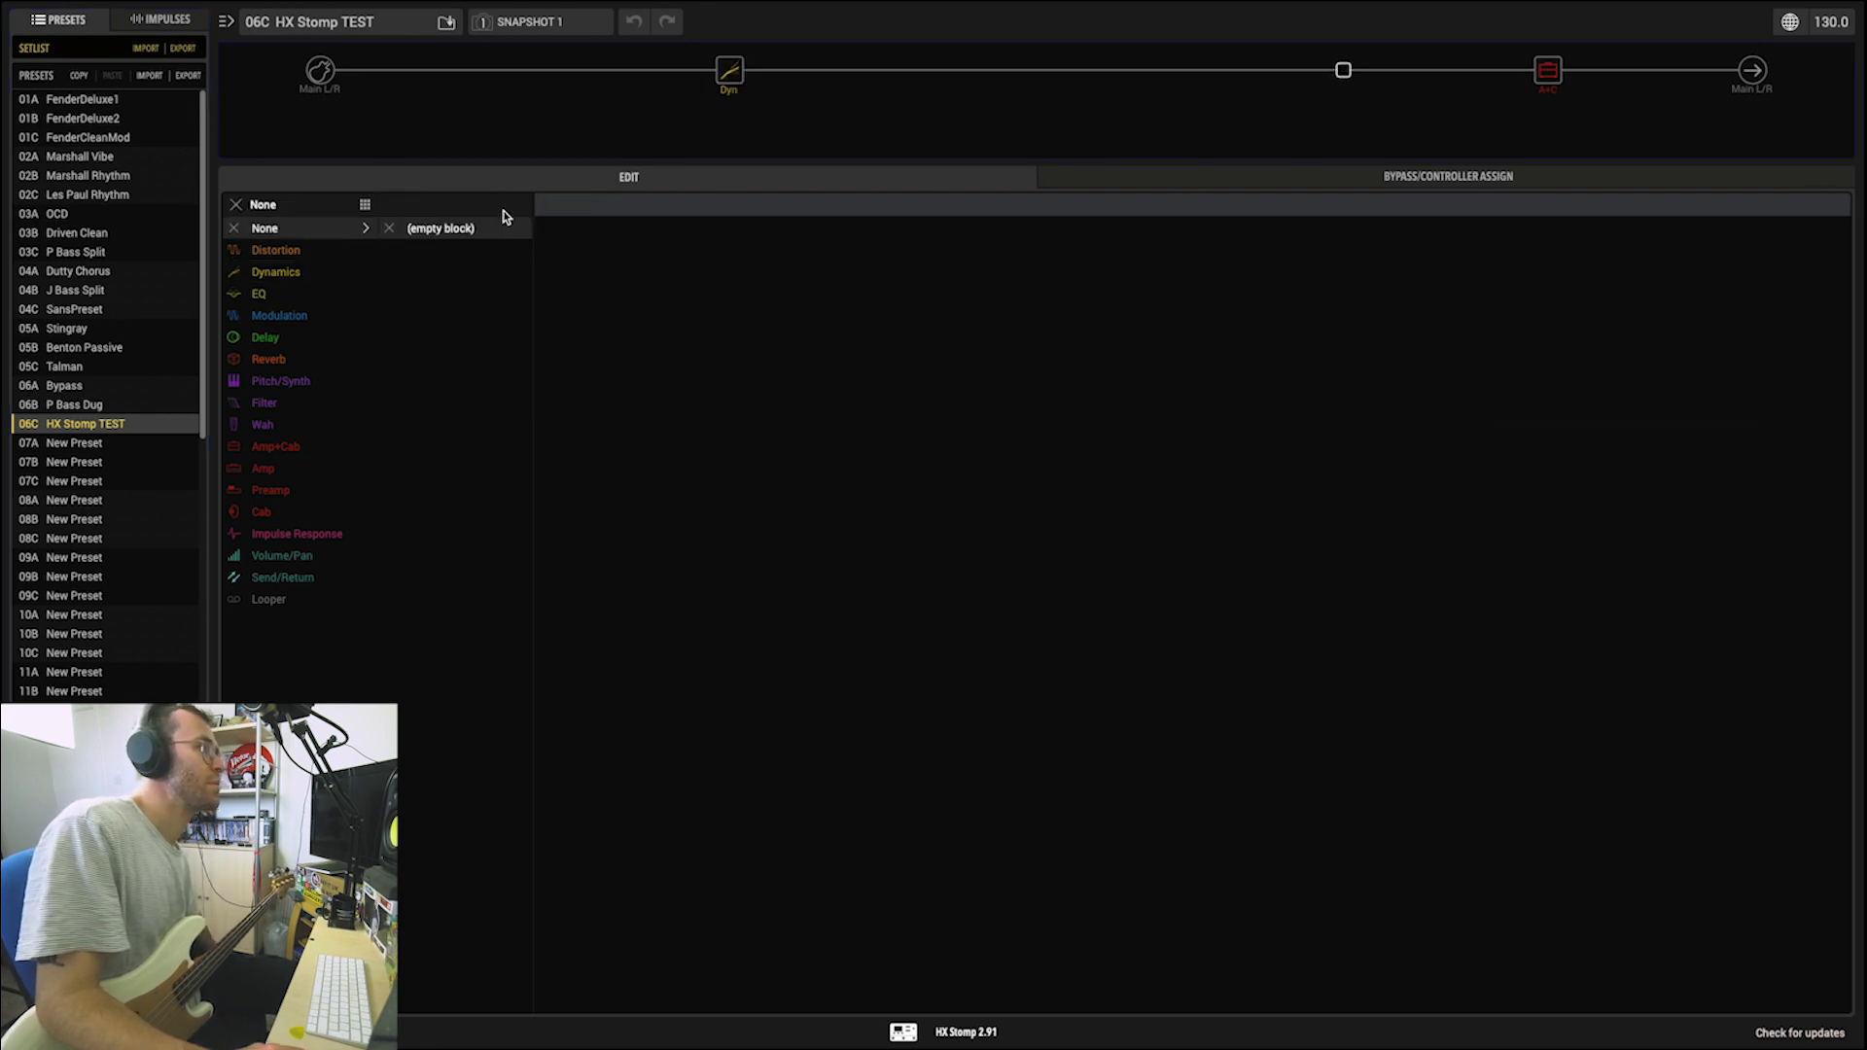
mouse_move(259, 255)
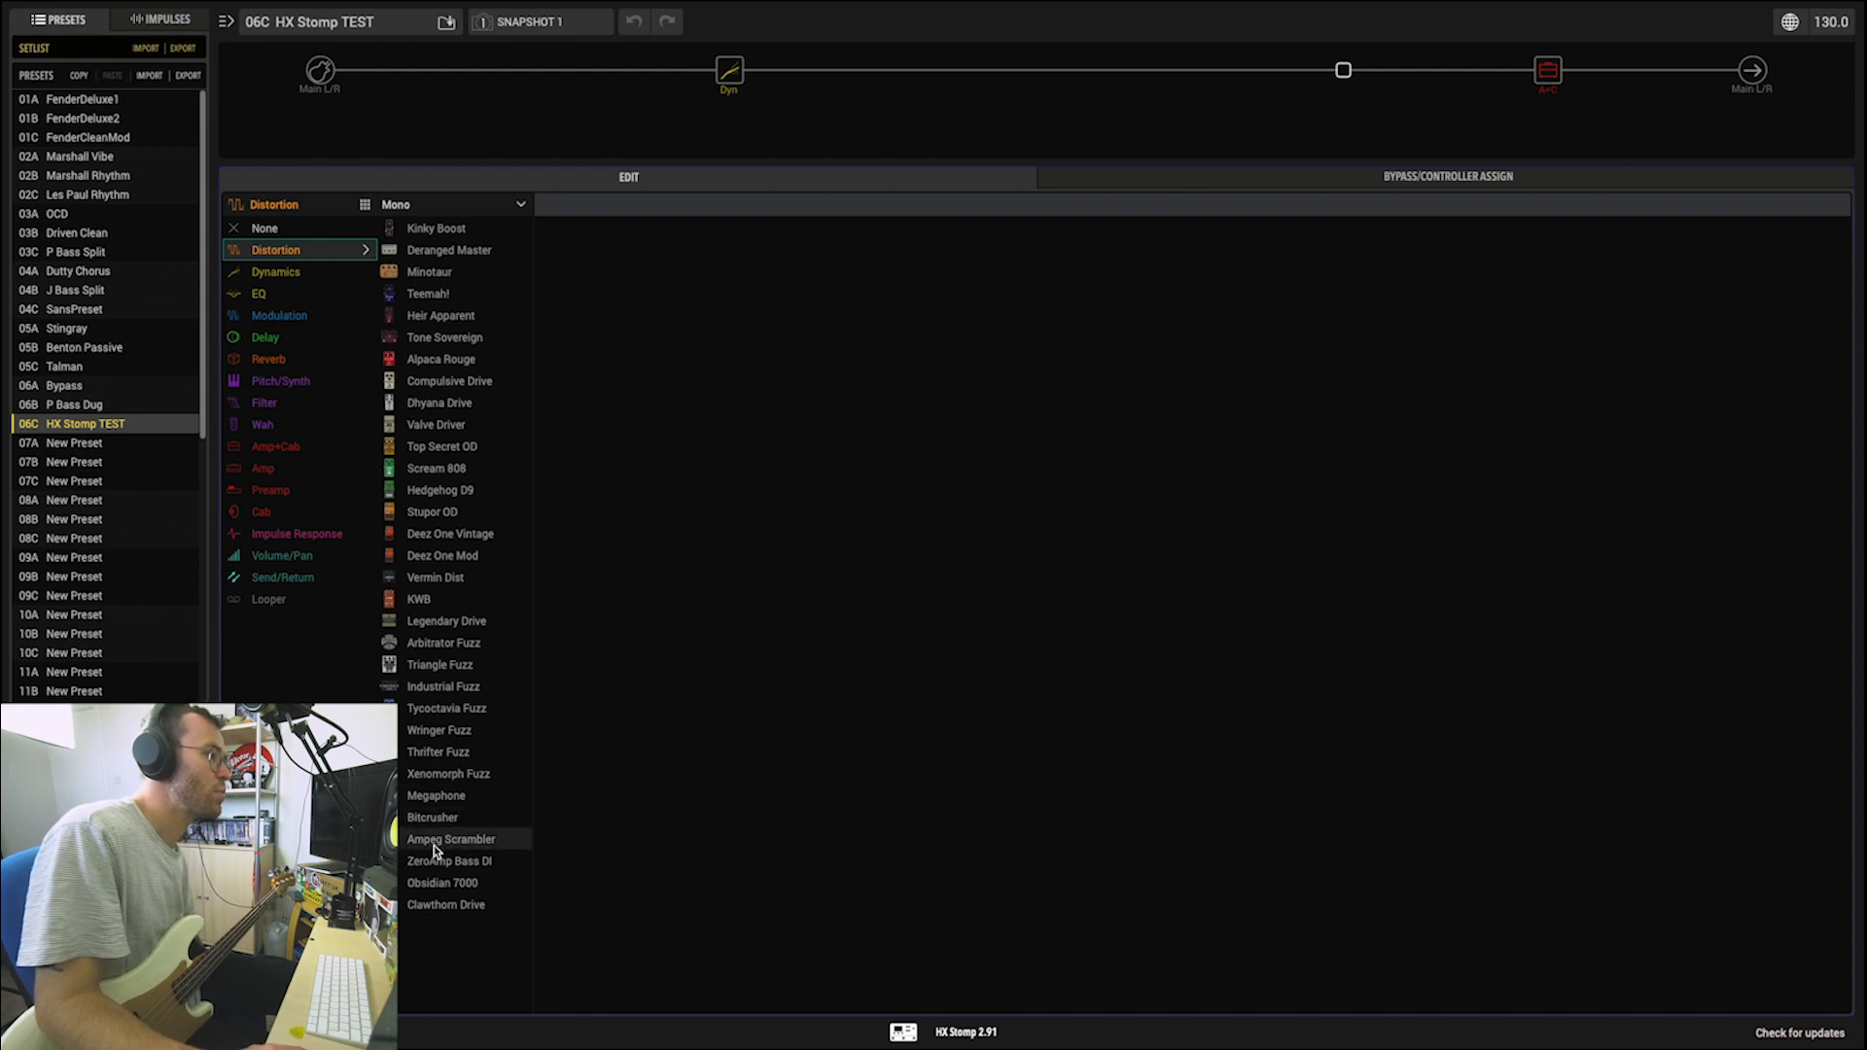
click(448, 229)
click(452, 231)
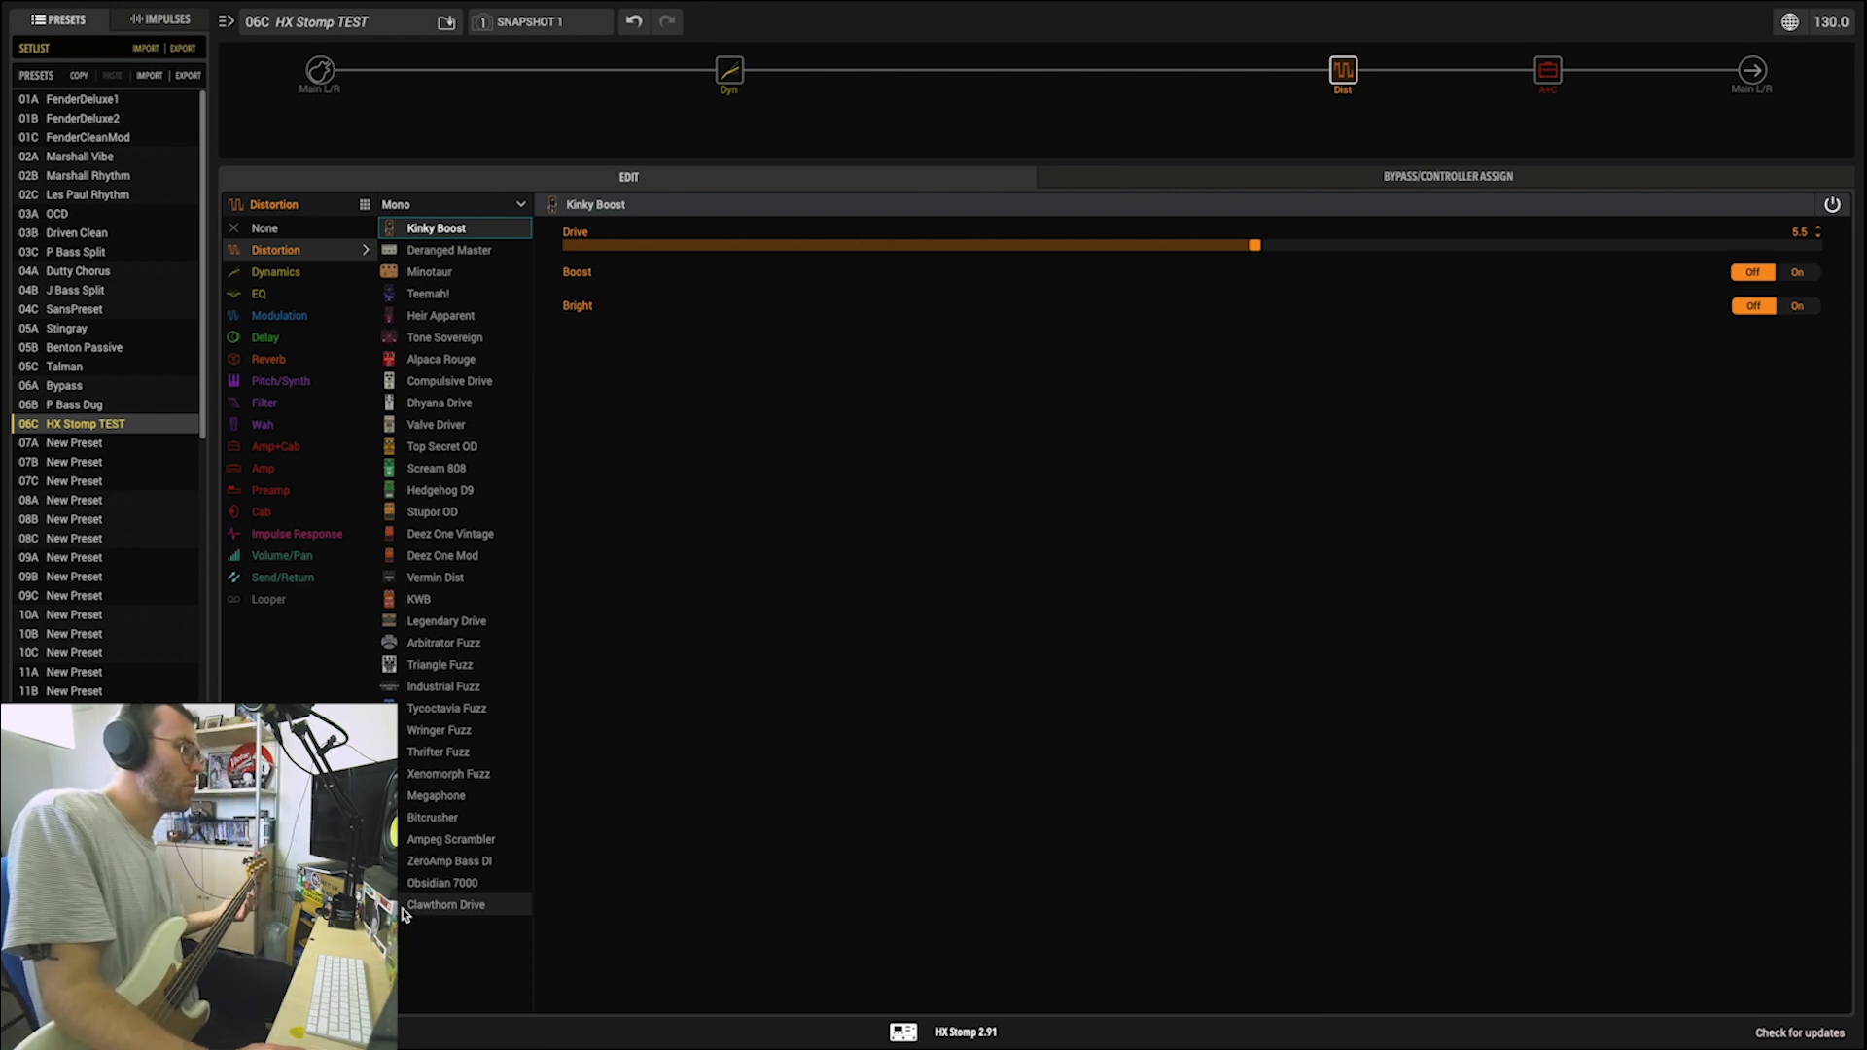
click(437, 861)
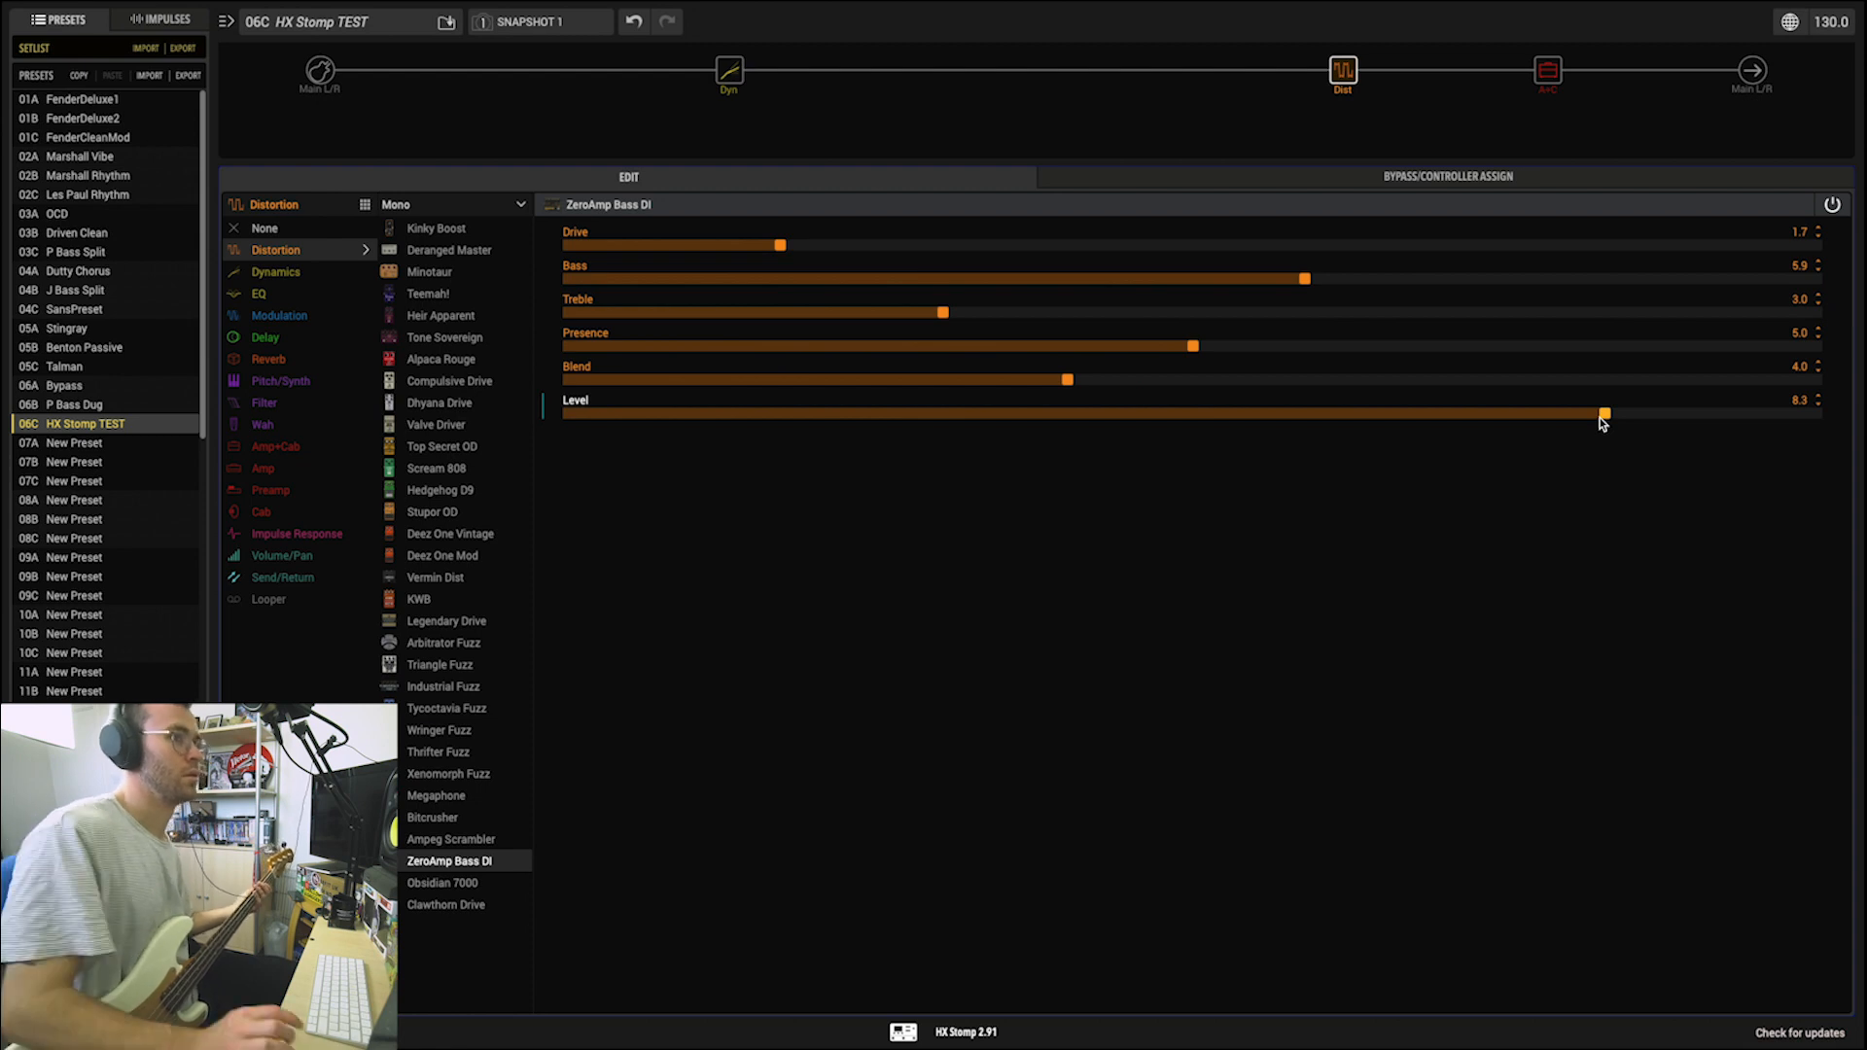
click(1505, 347)
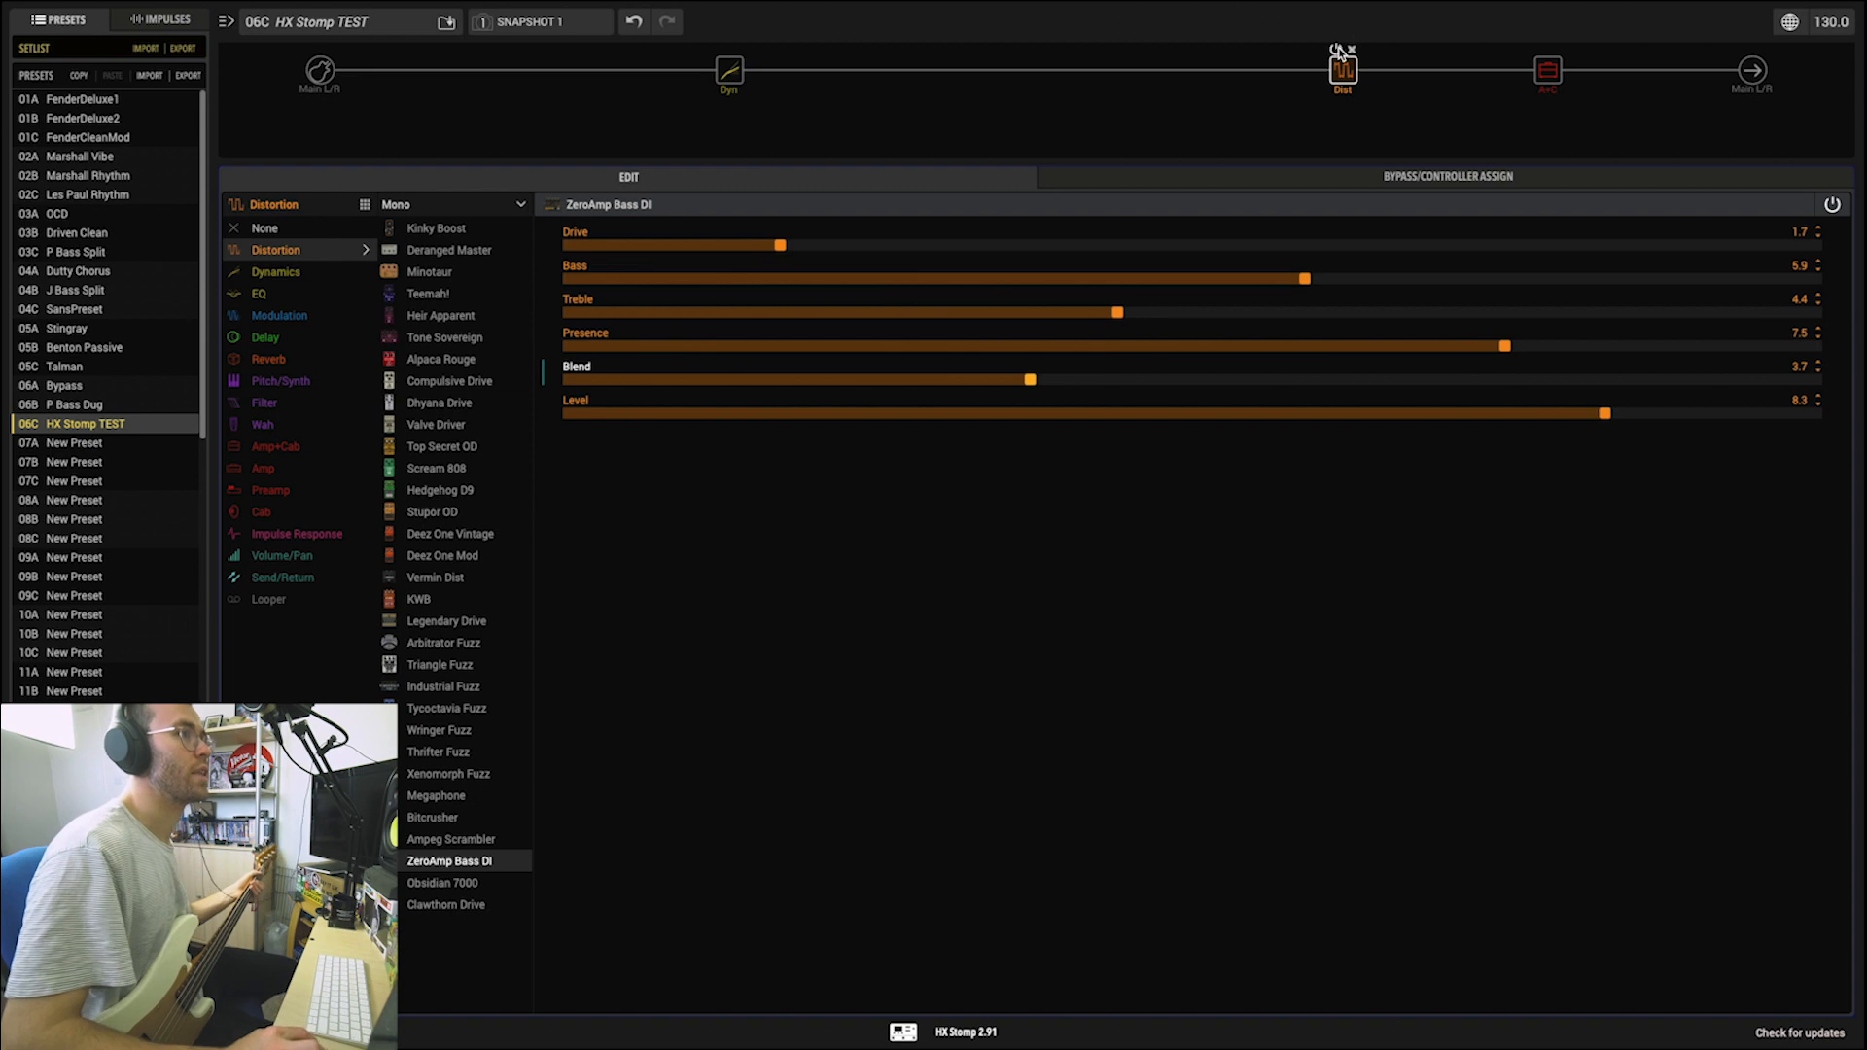
Step: Compare the tone with the ZeroAmp Bass DI block bypassed and enabled, leaving it enabled
click(1336, 50)
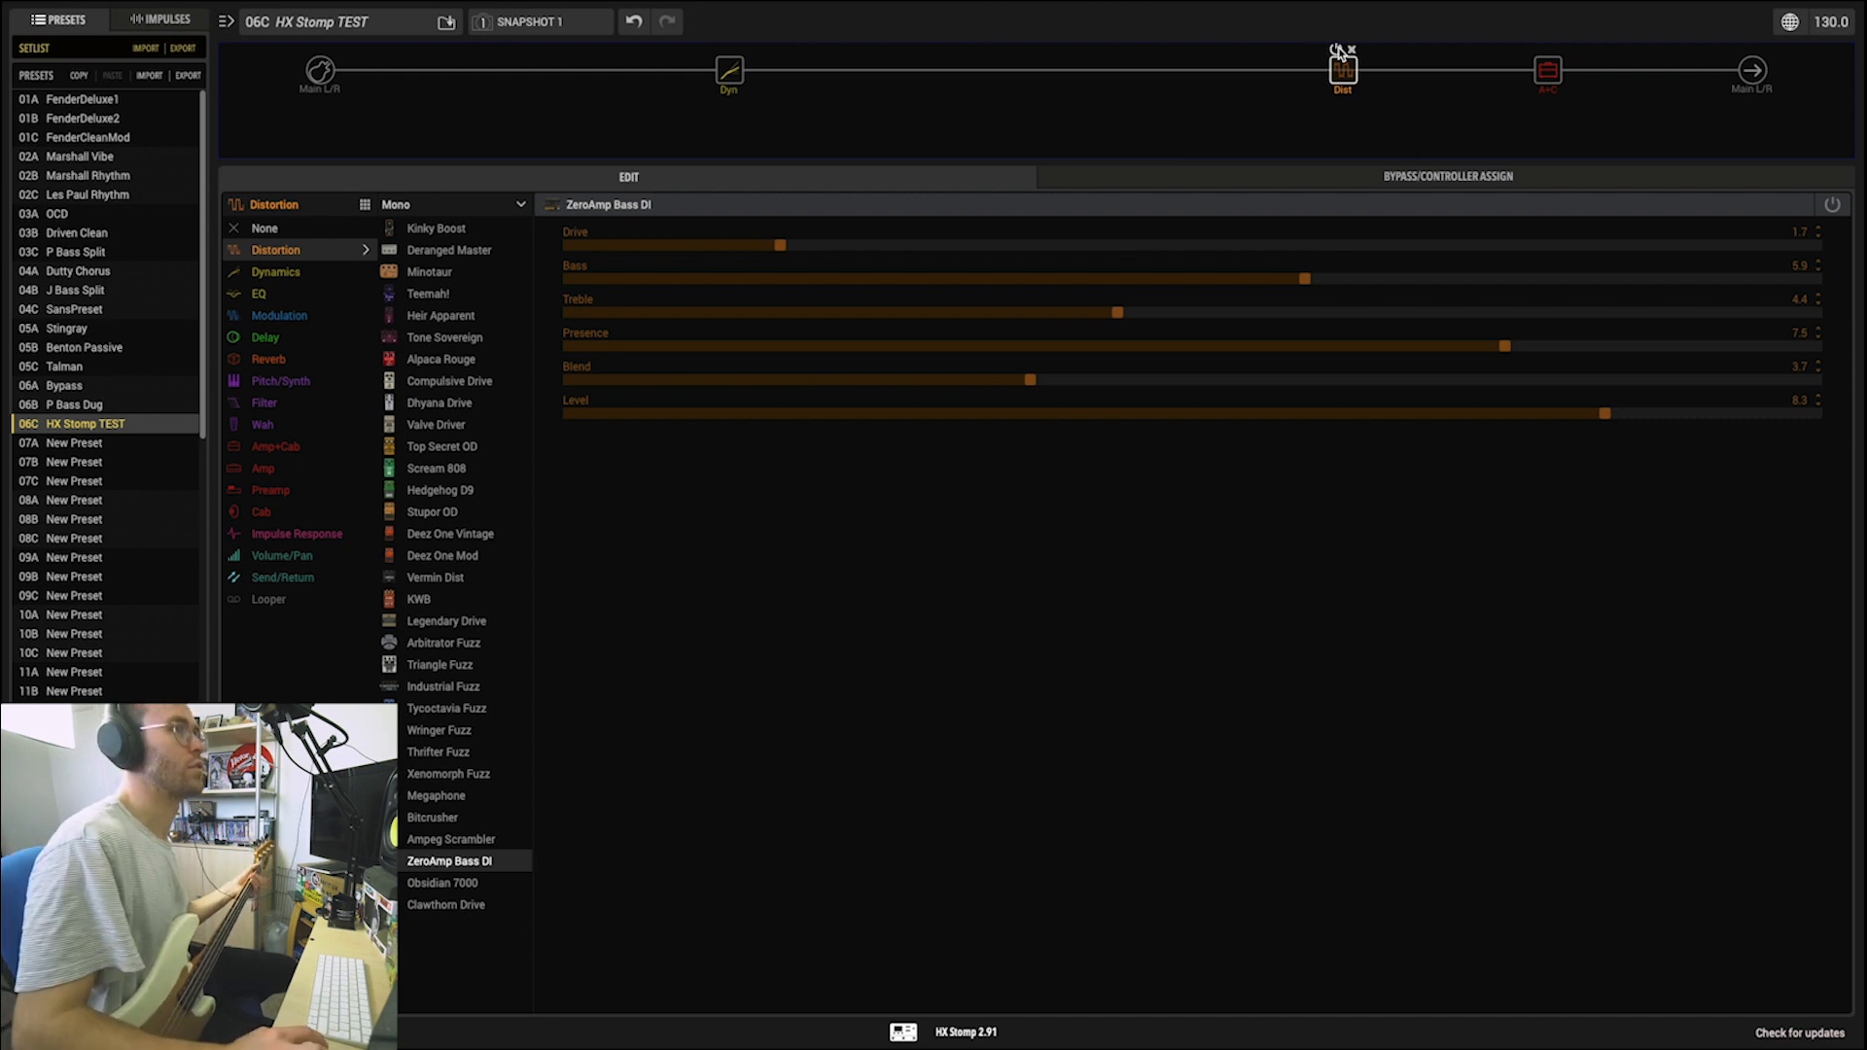
click(1337, 50)
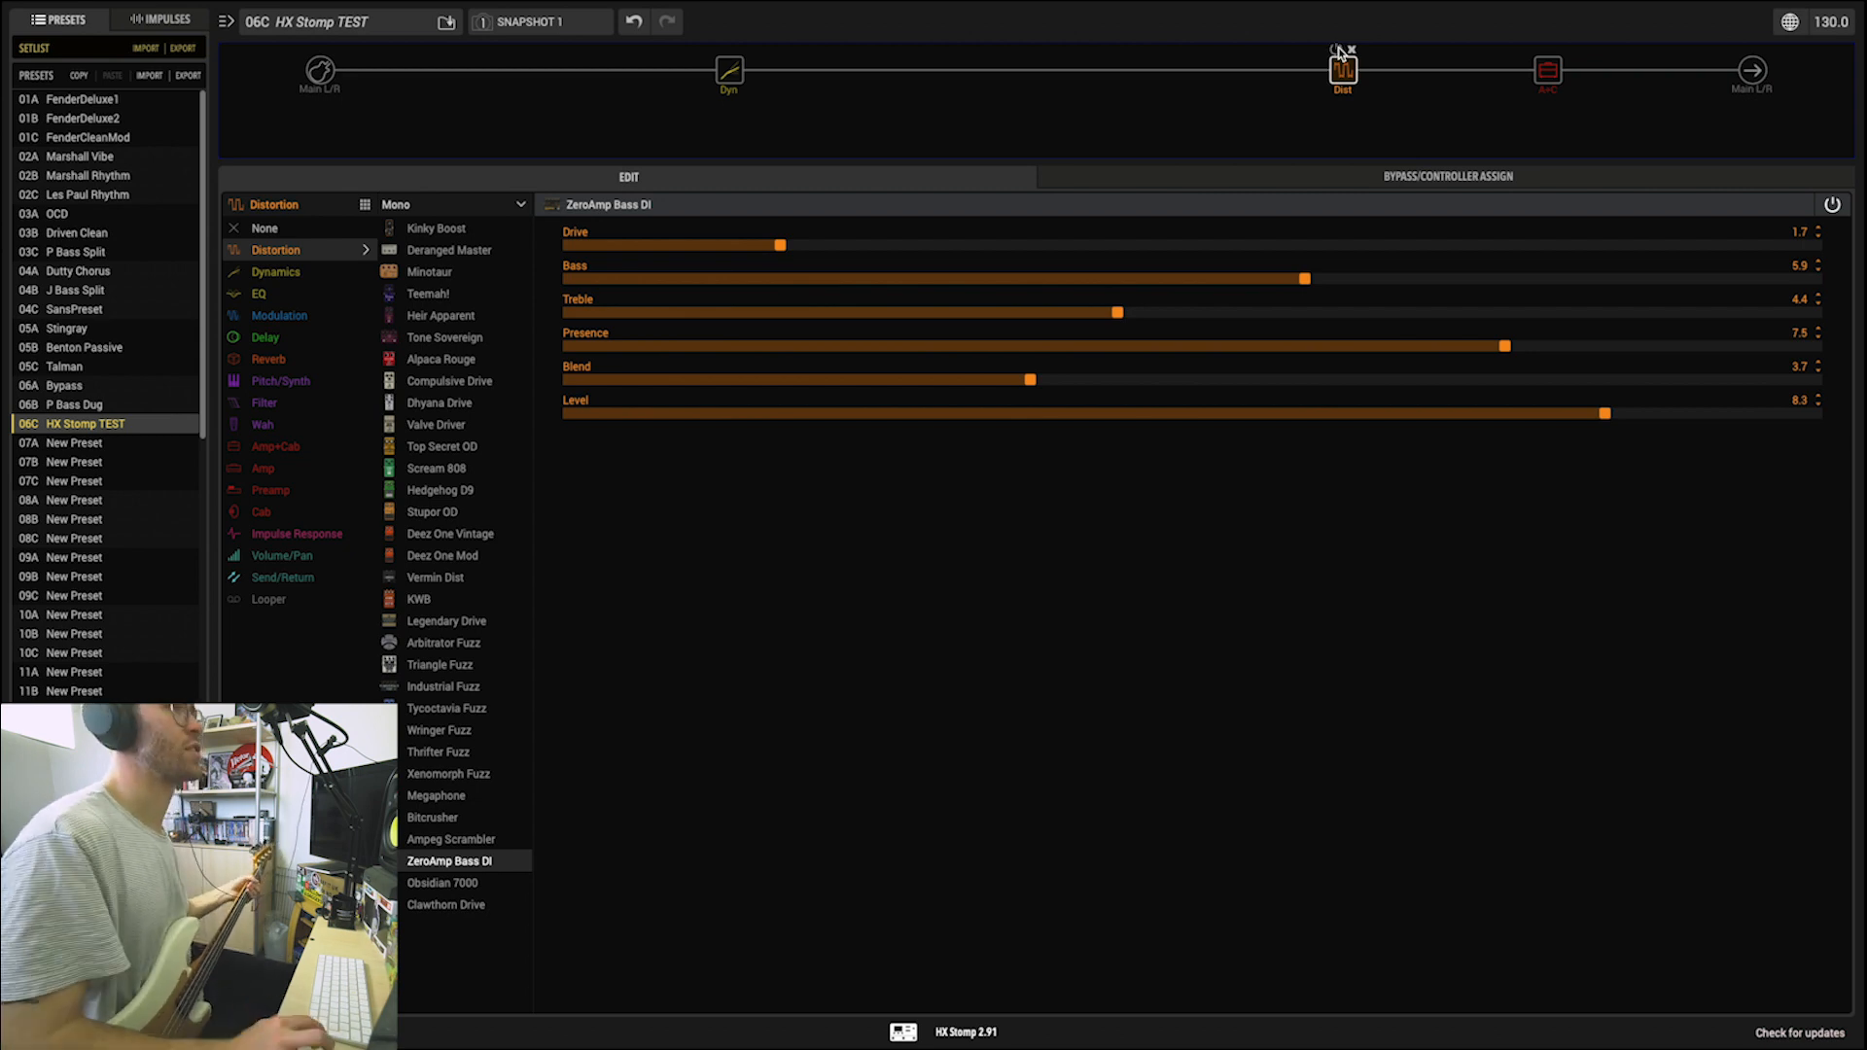
click(1338, 50)
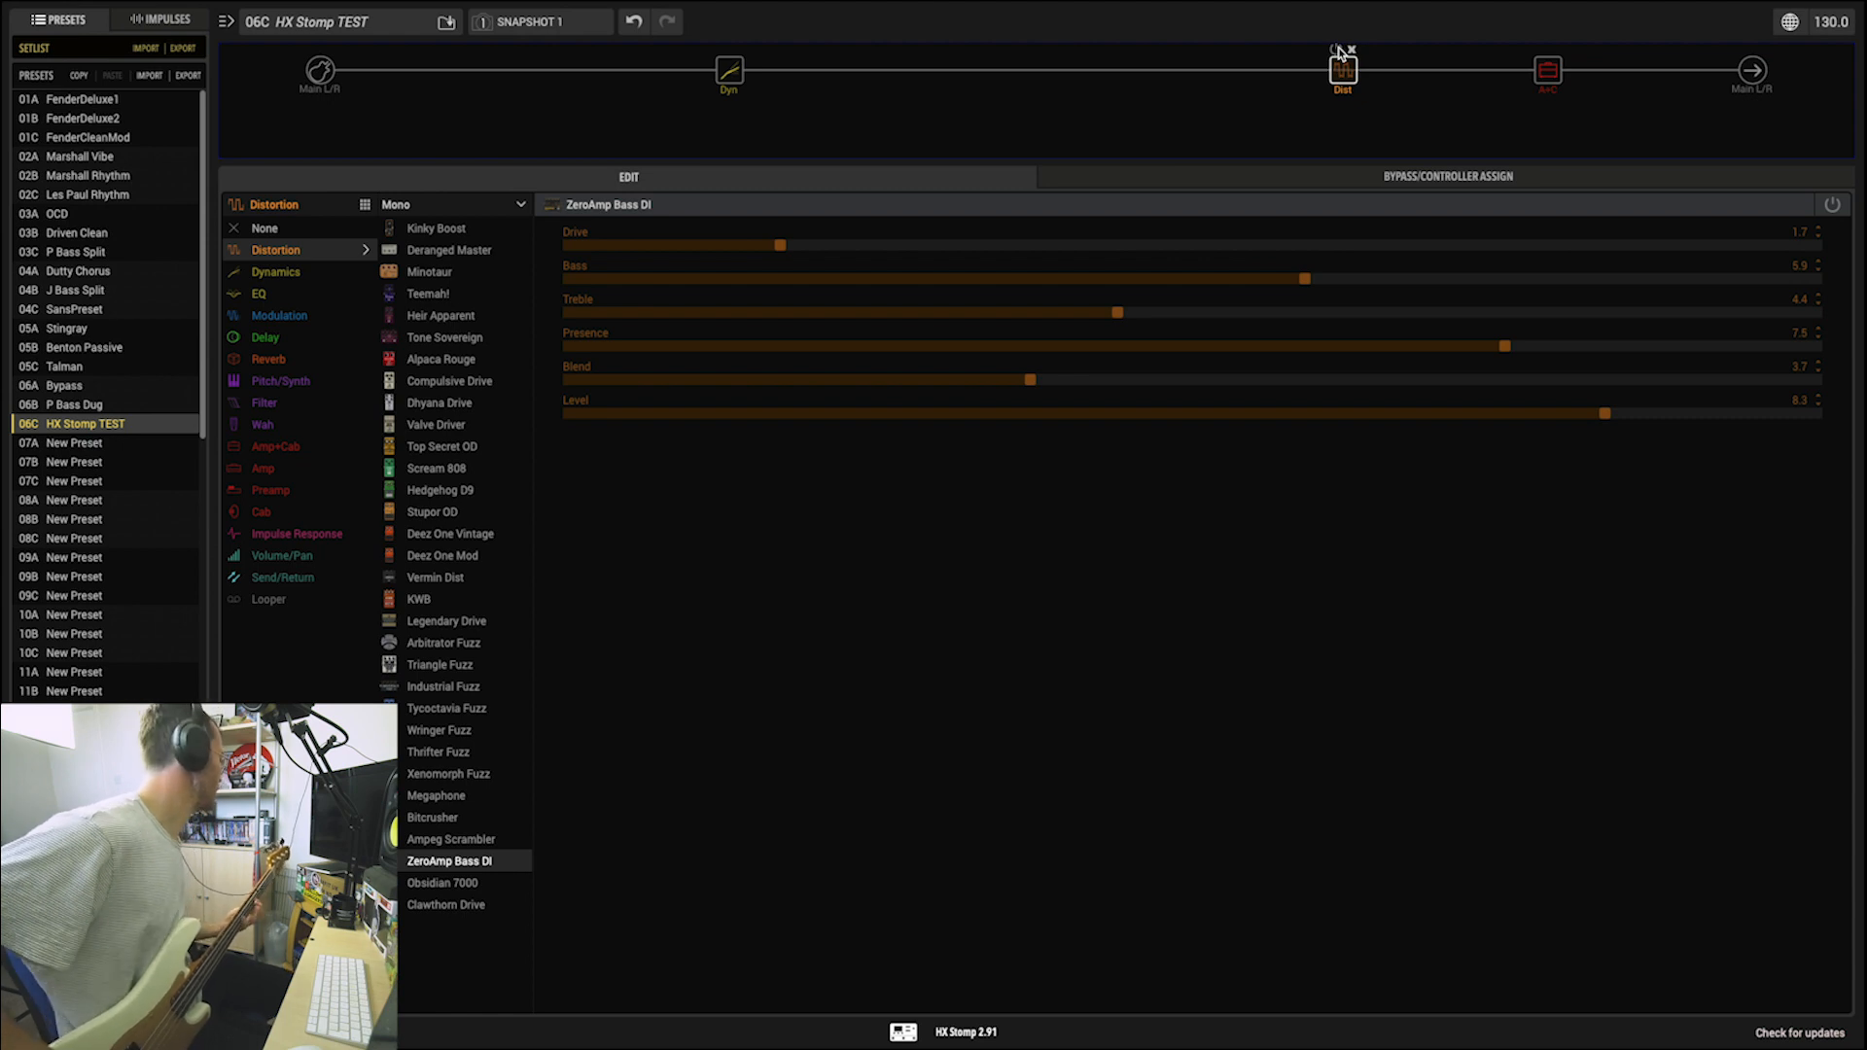
click(1339, 51)
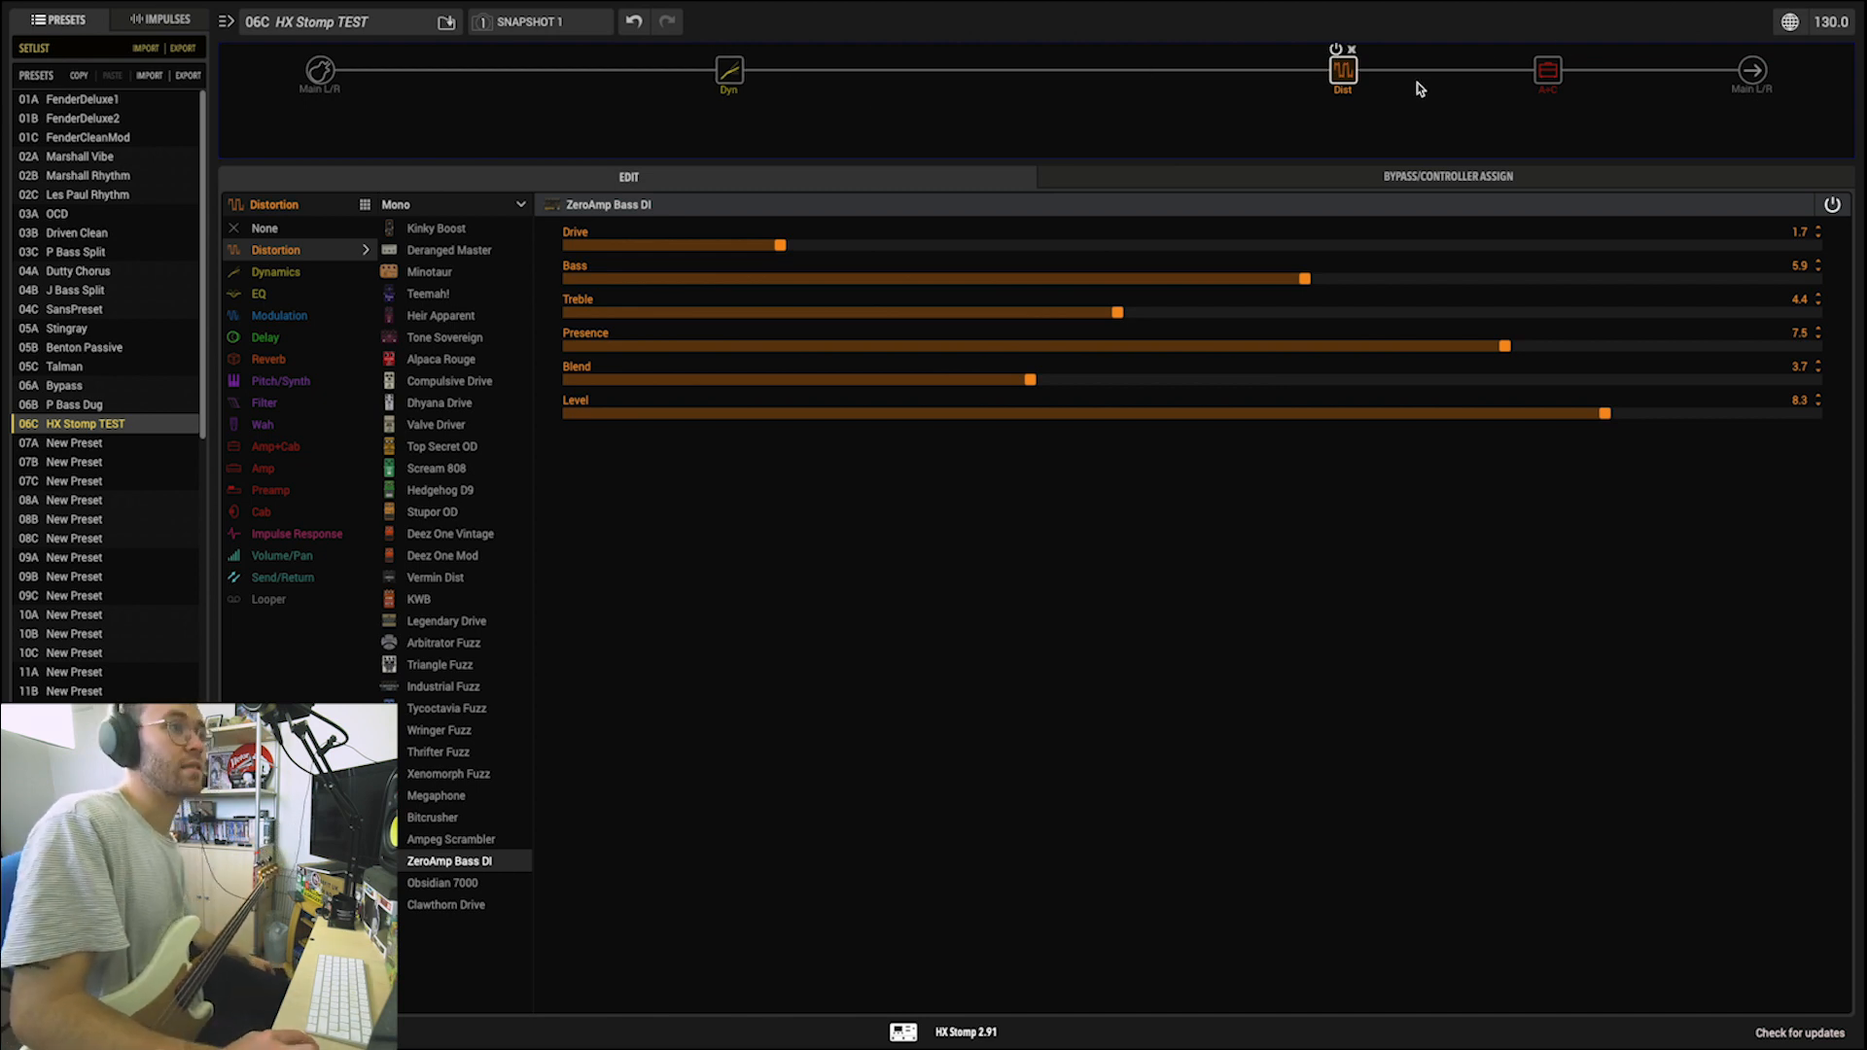
Step: Add a Cali Q Graphic EQ before the distortion, with 240 Hz at -0.1 dB, 750 Hz at -2.3 dB, 2200 Hz at -1.2 dB and 6600 Hz at +1.3 dB
mouse_move(731, 95)
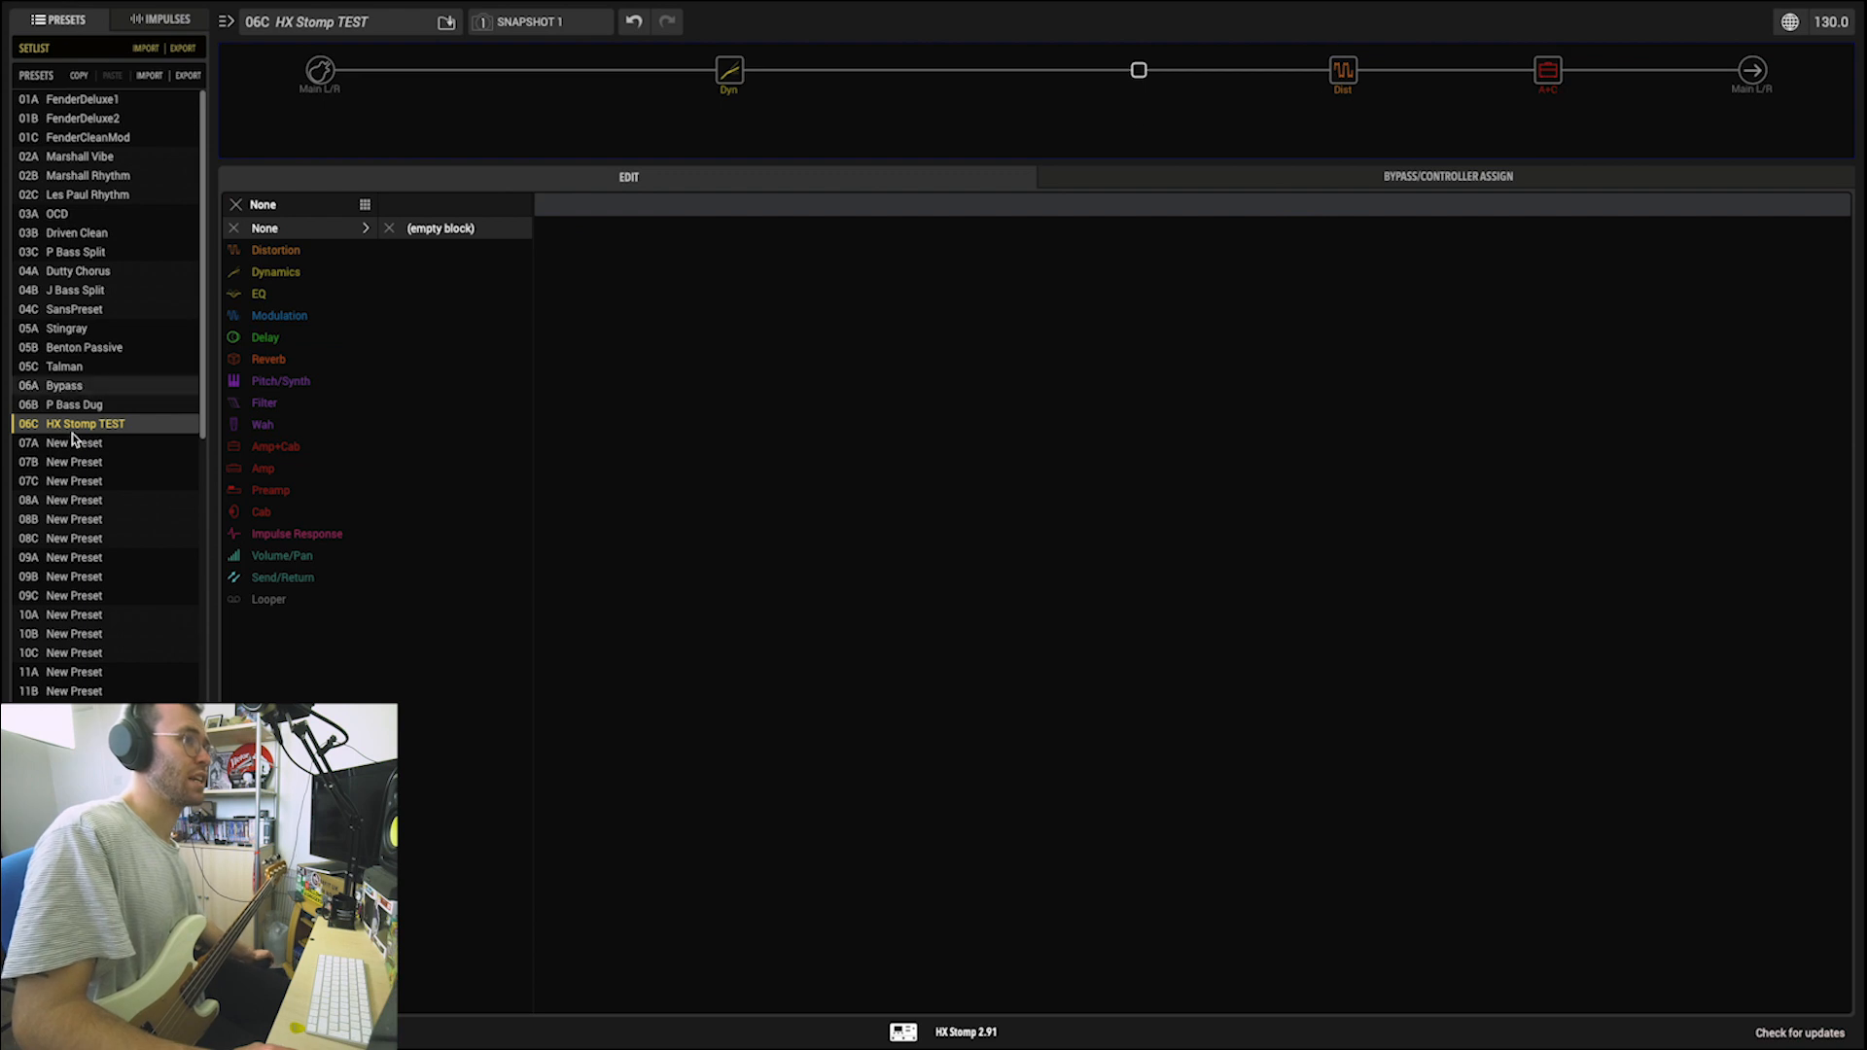
click(263, 296)
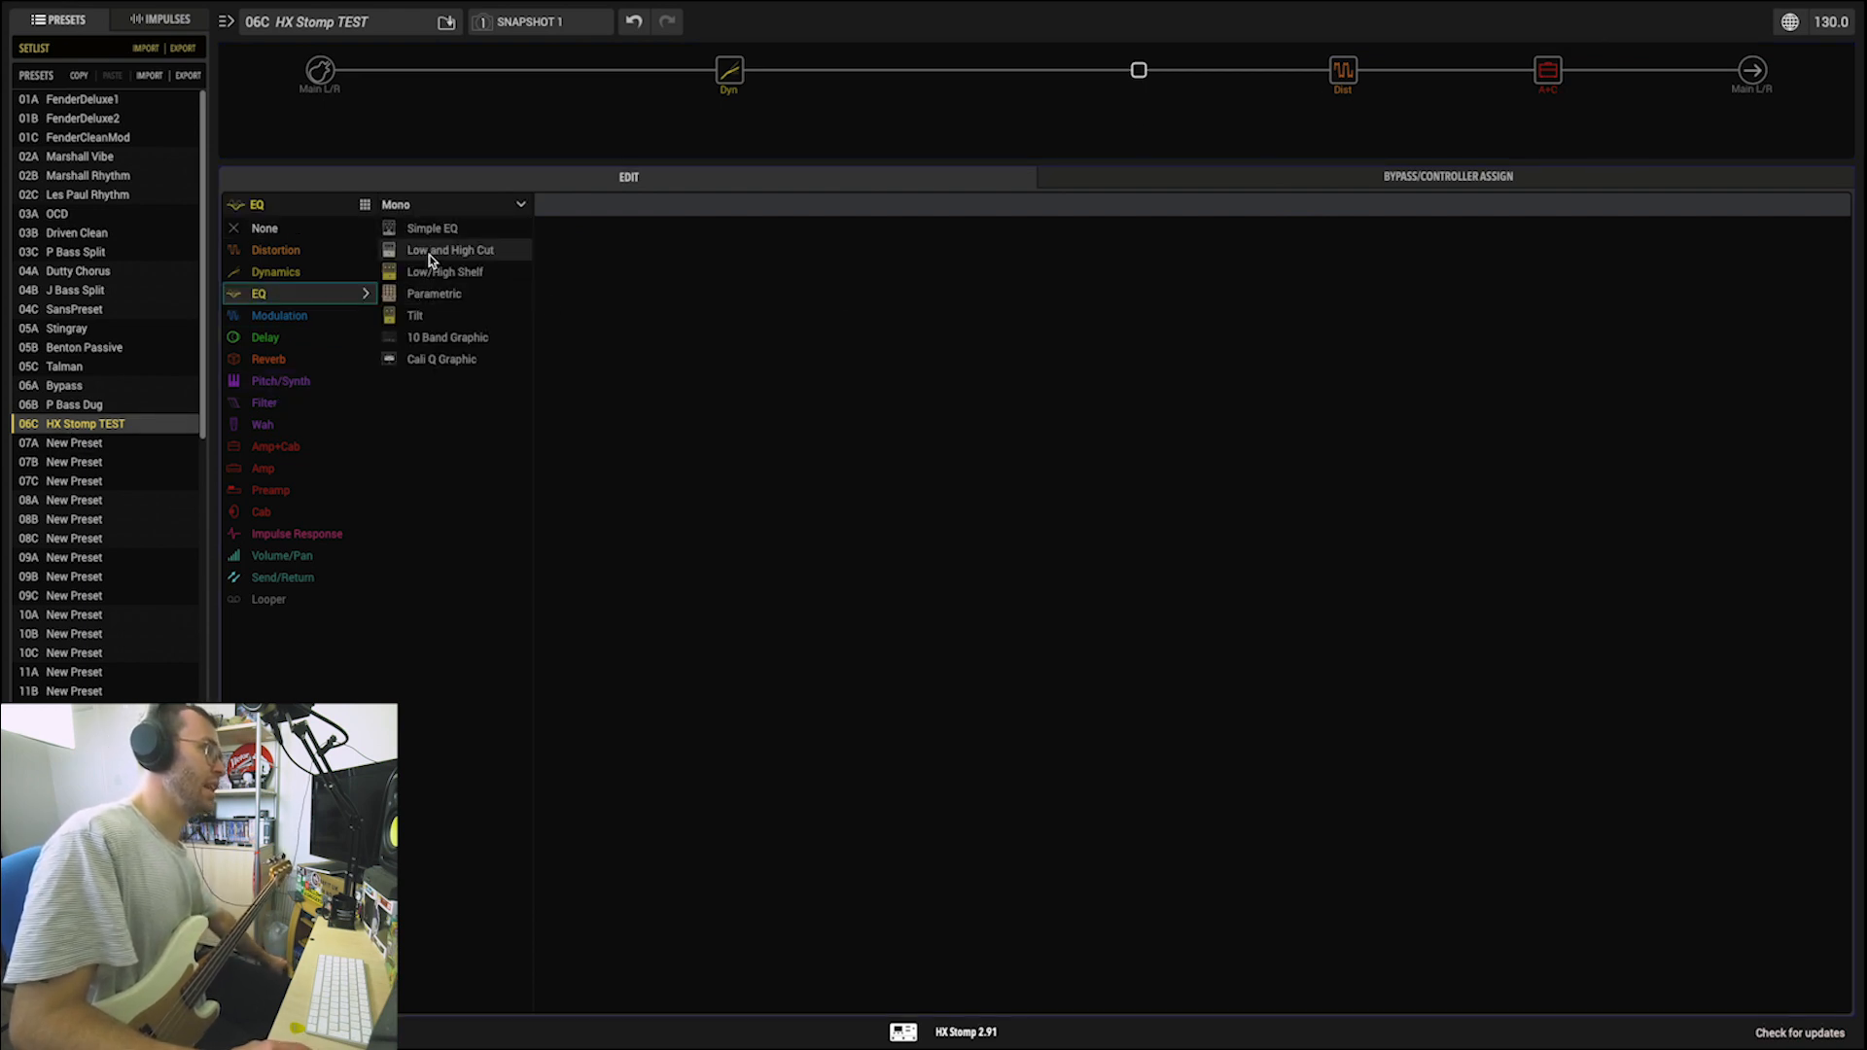
click(447, 359)
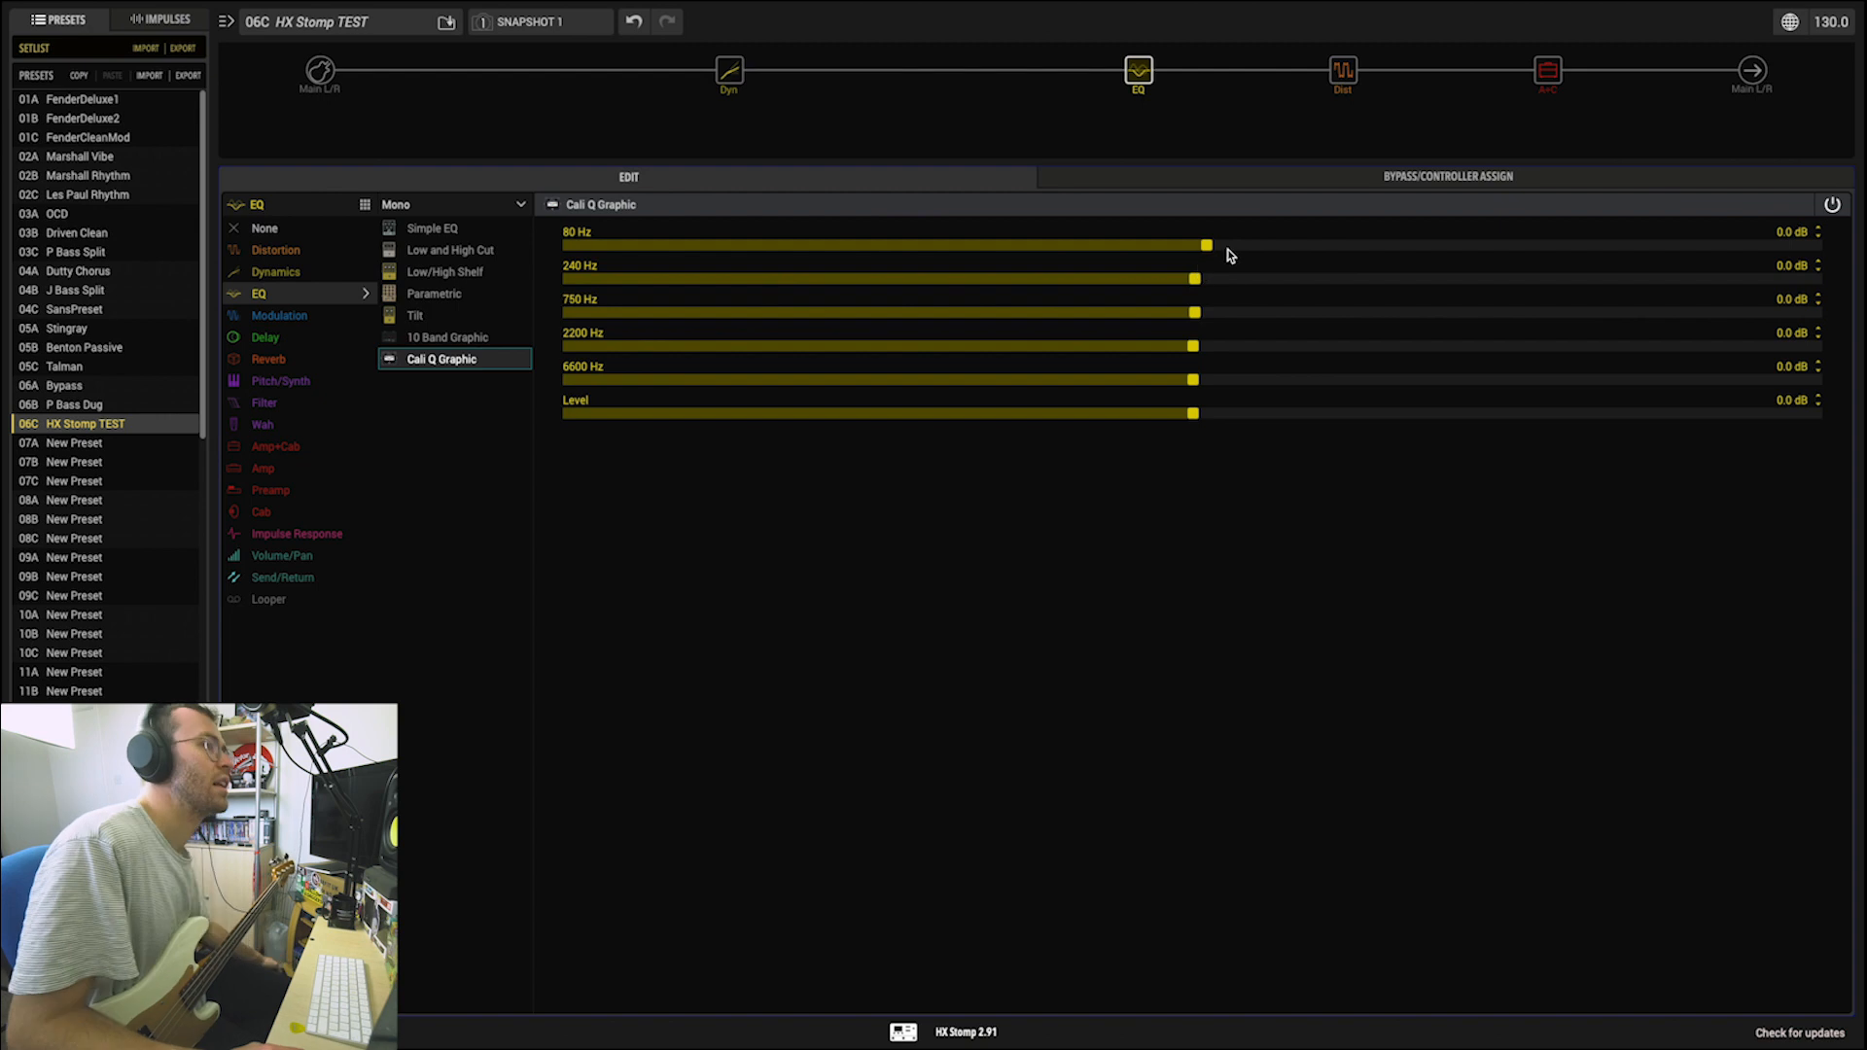
click(1077, 279)
click(1087, 312)
click(1190, 279)
click(1114, 346)
click(1277, 381)
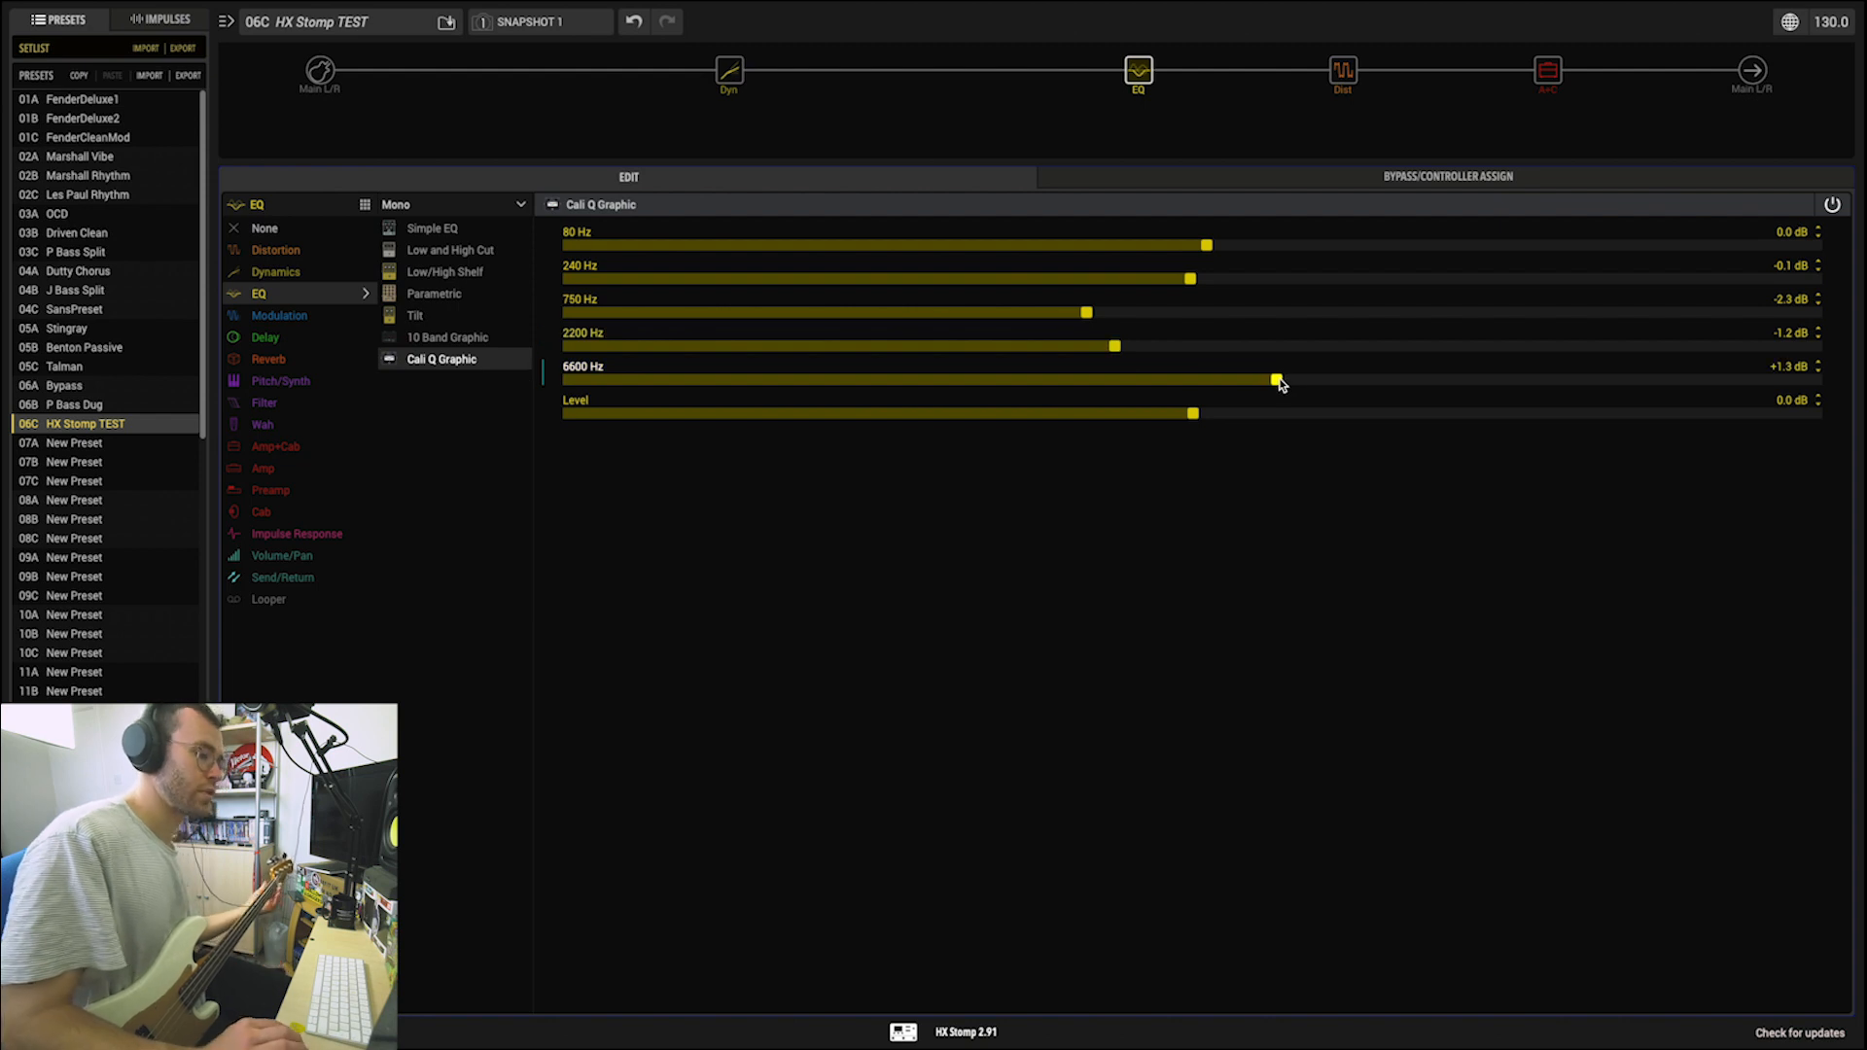
Step: Compare the Cali Q Graphic bypassed and enabled, and set 240 Hz to +0.8 dB, 750 Hz to -0.5 dB and 6600 Hz to +1.8 dB
click(1131, 49)
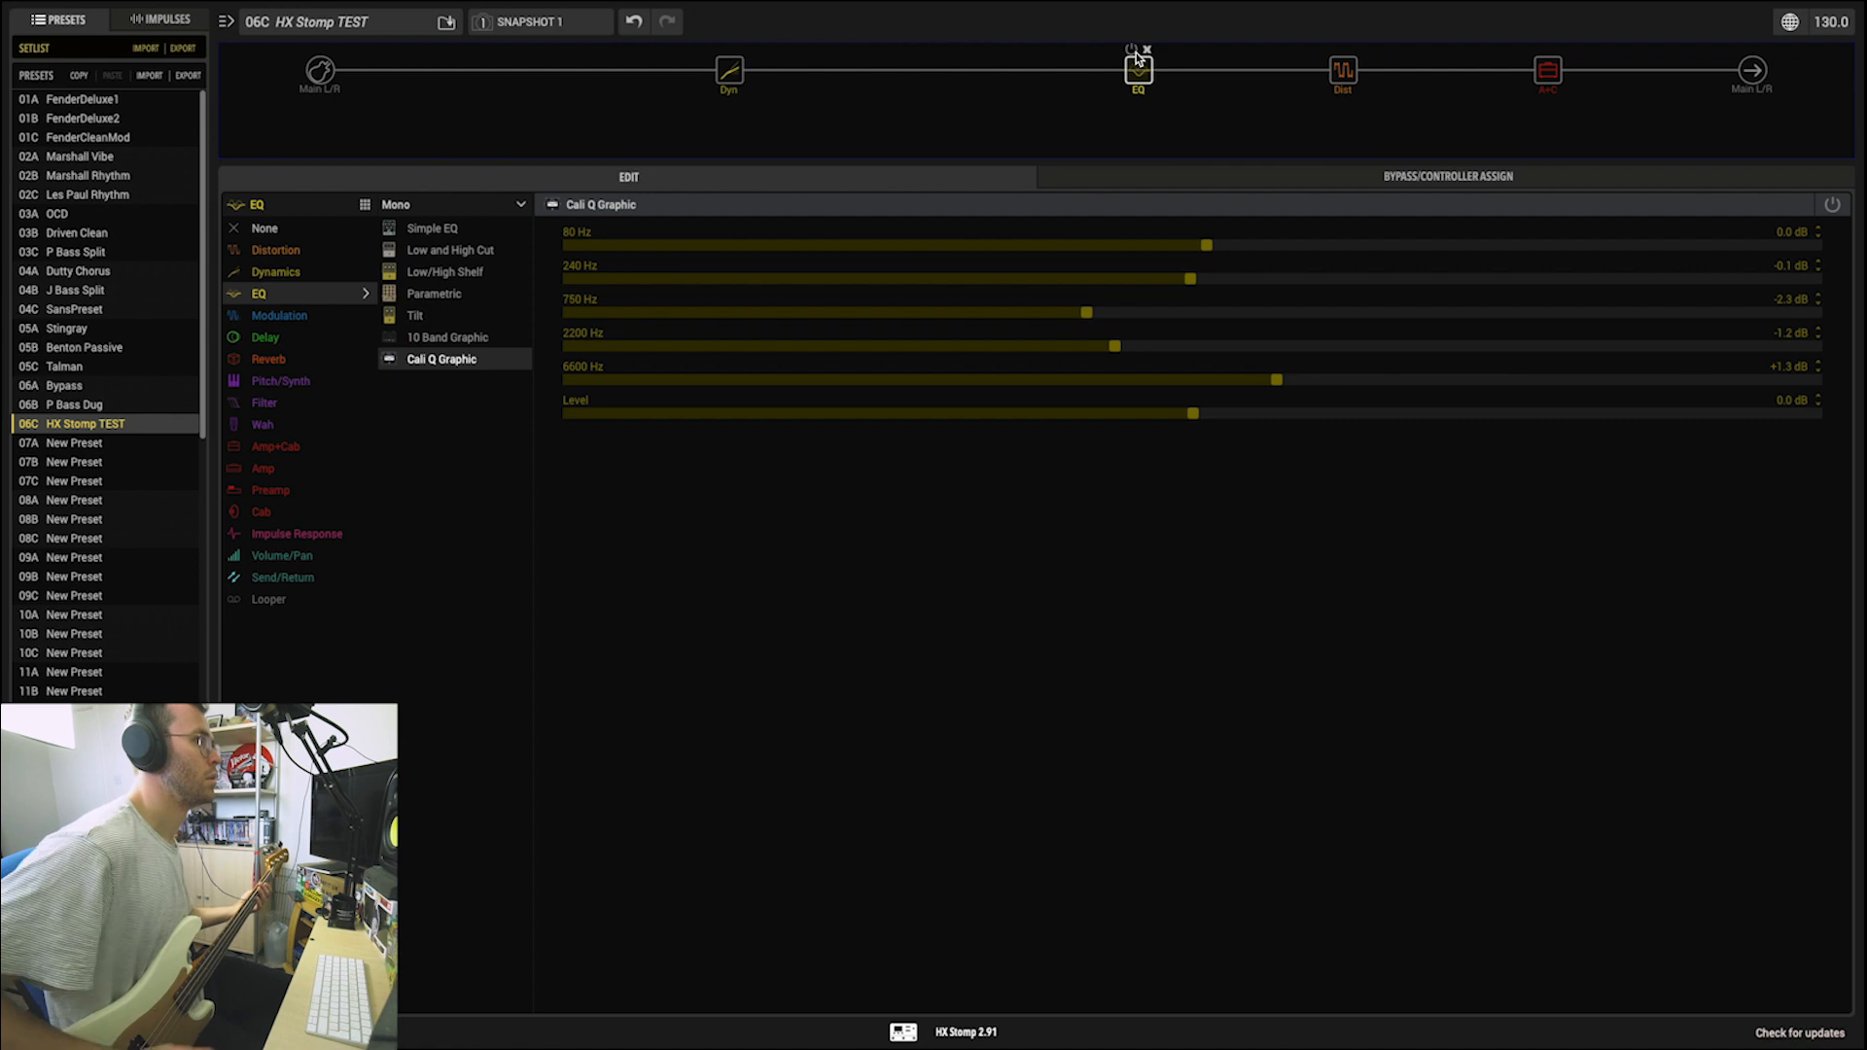
click(1134, 50)
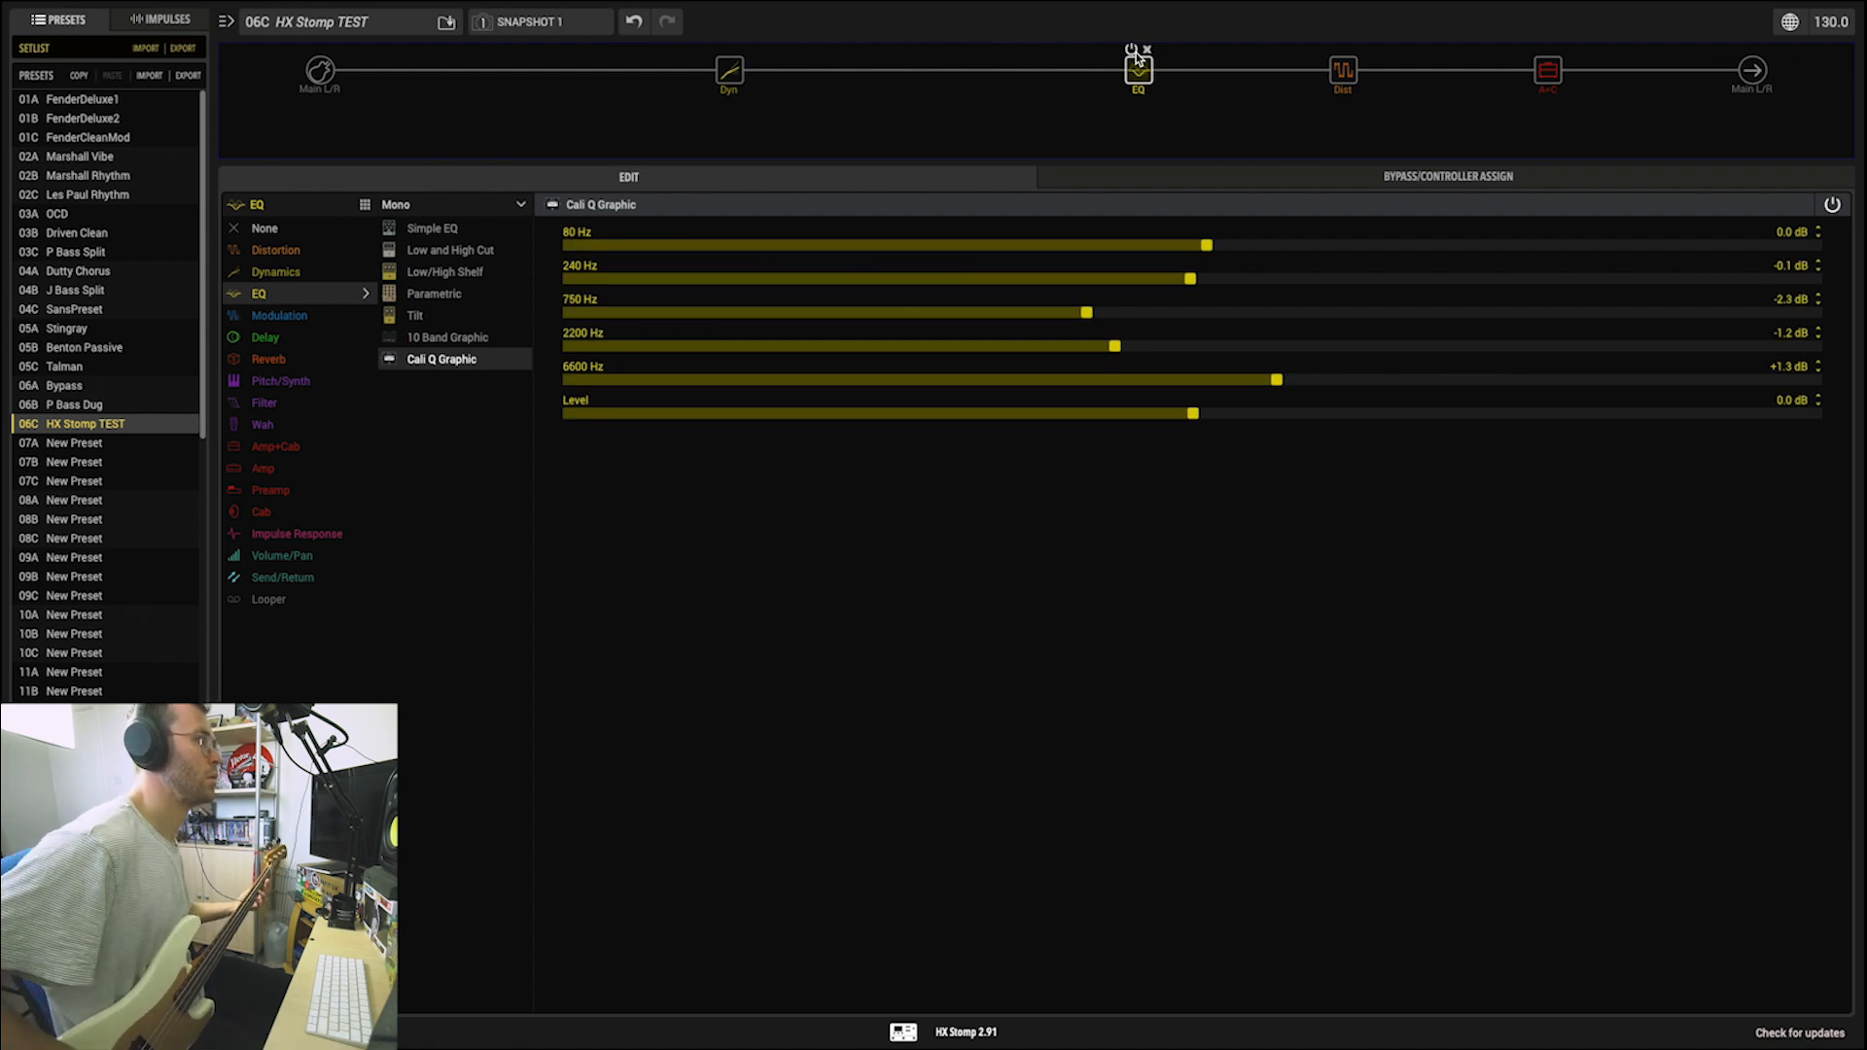
click(1236, 281)
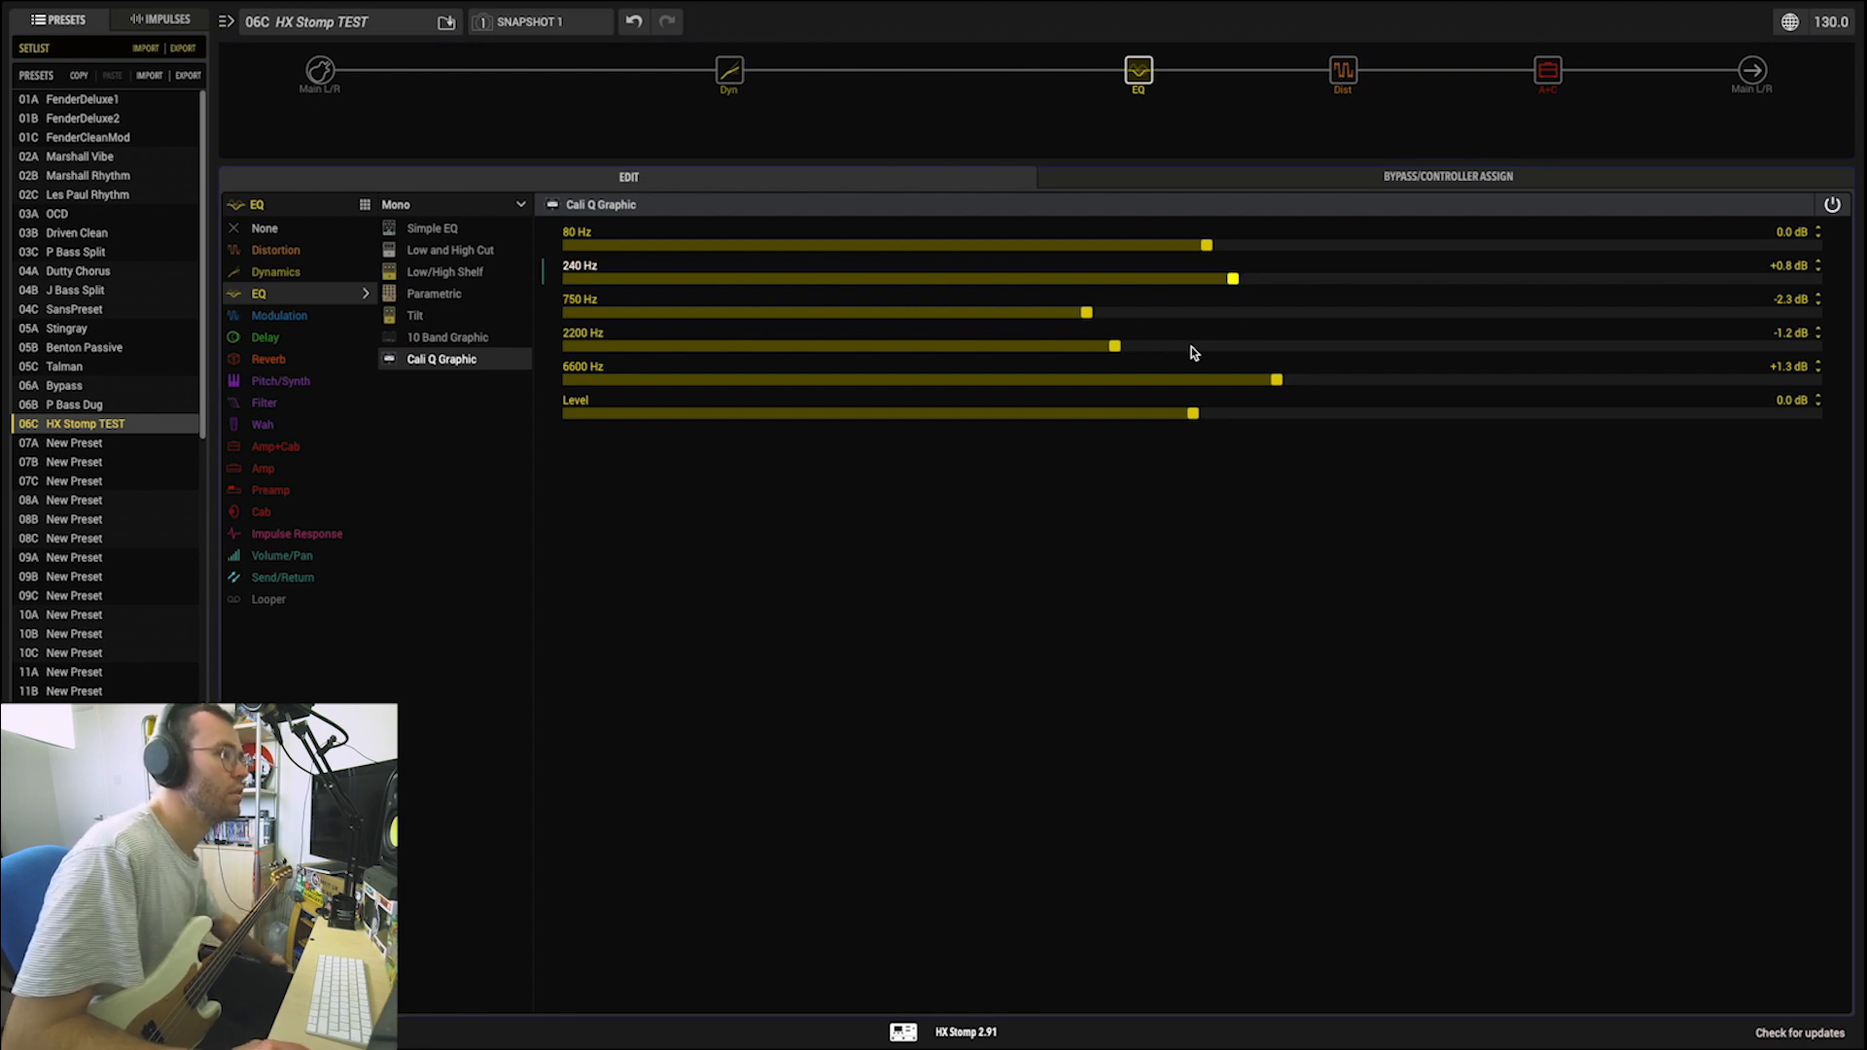
click(1170, 313)
click(1308, 382)
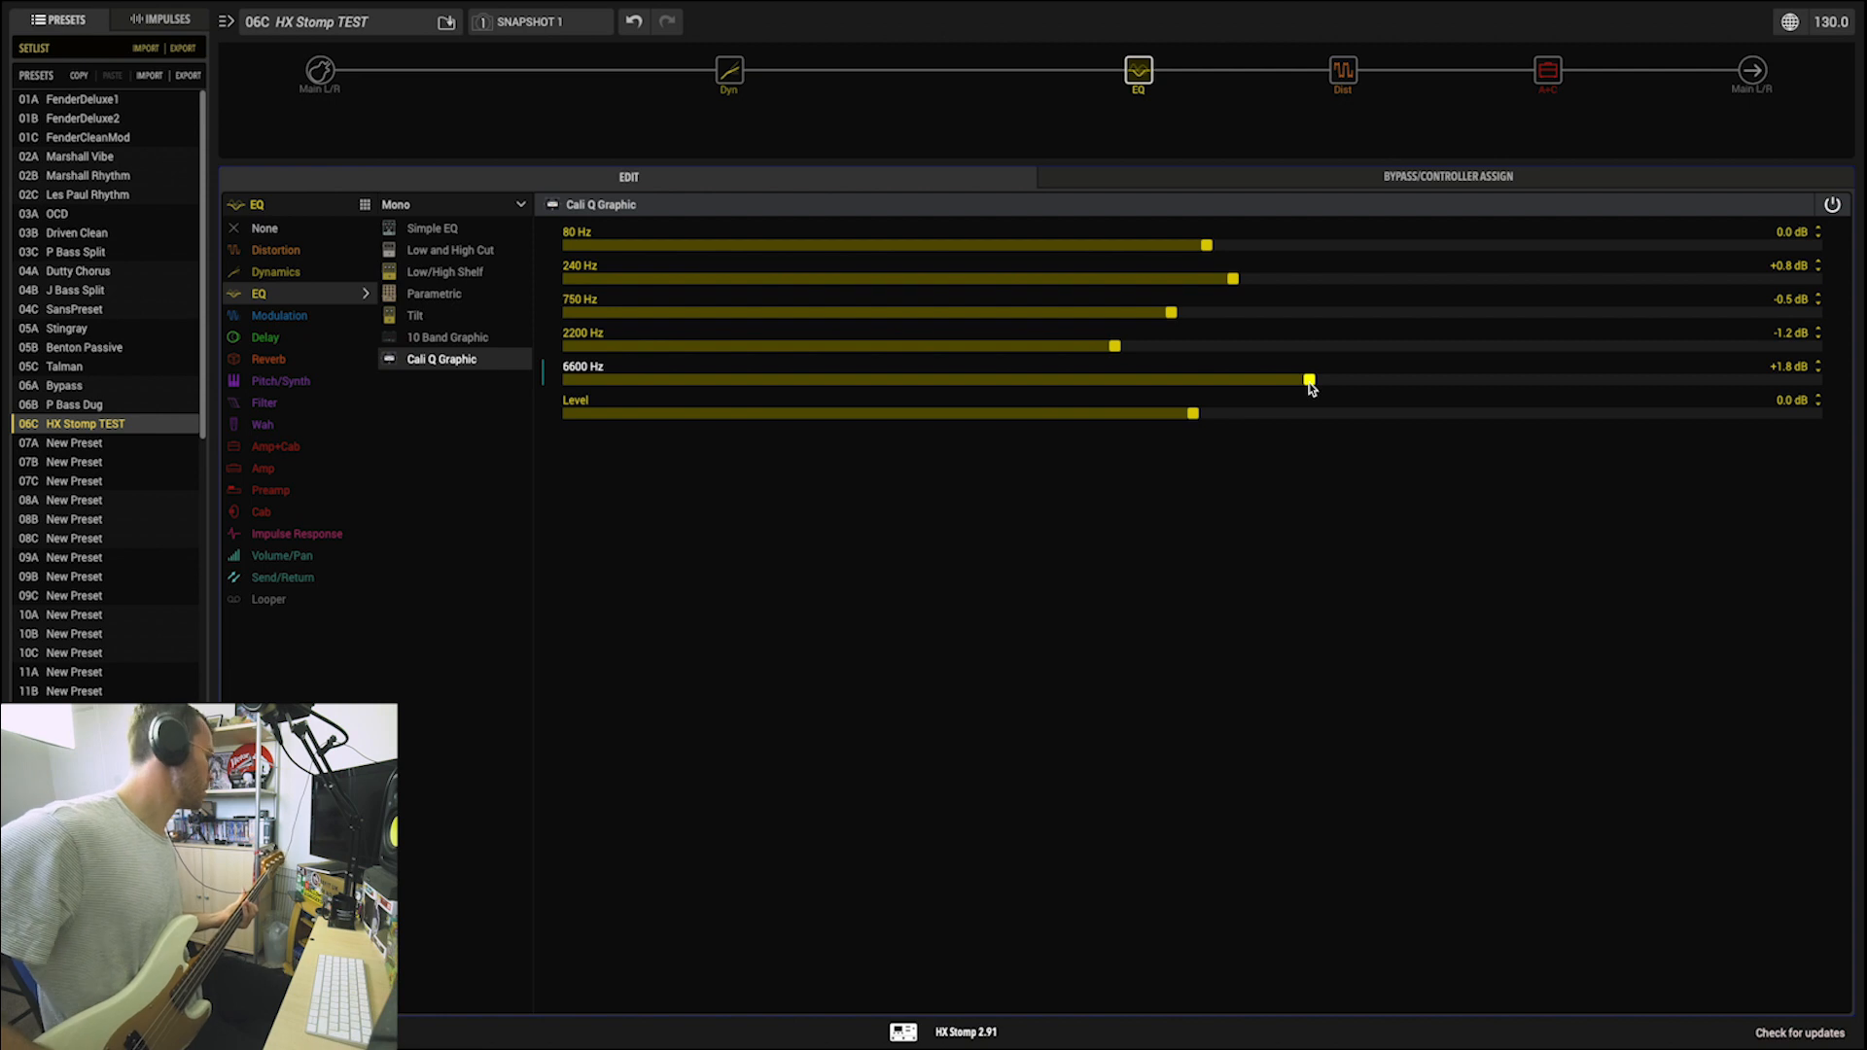
Step: Save the updated preset under its existing name HX Stomp TEST
key(ctrl+s)
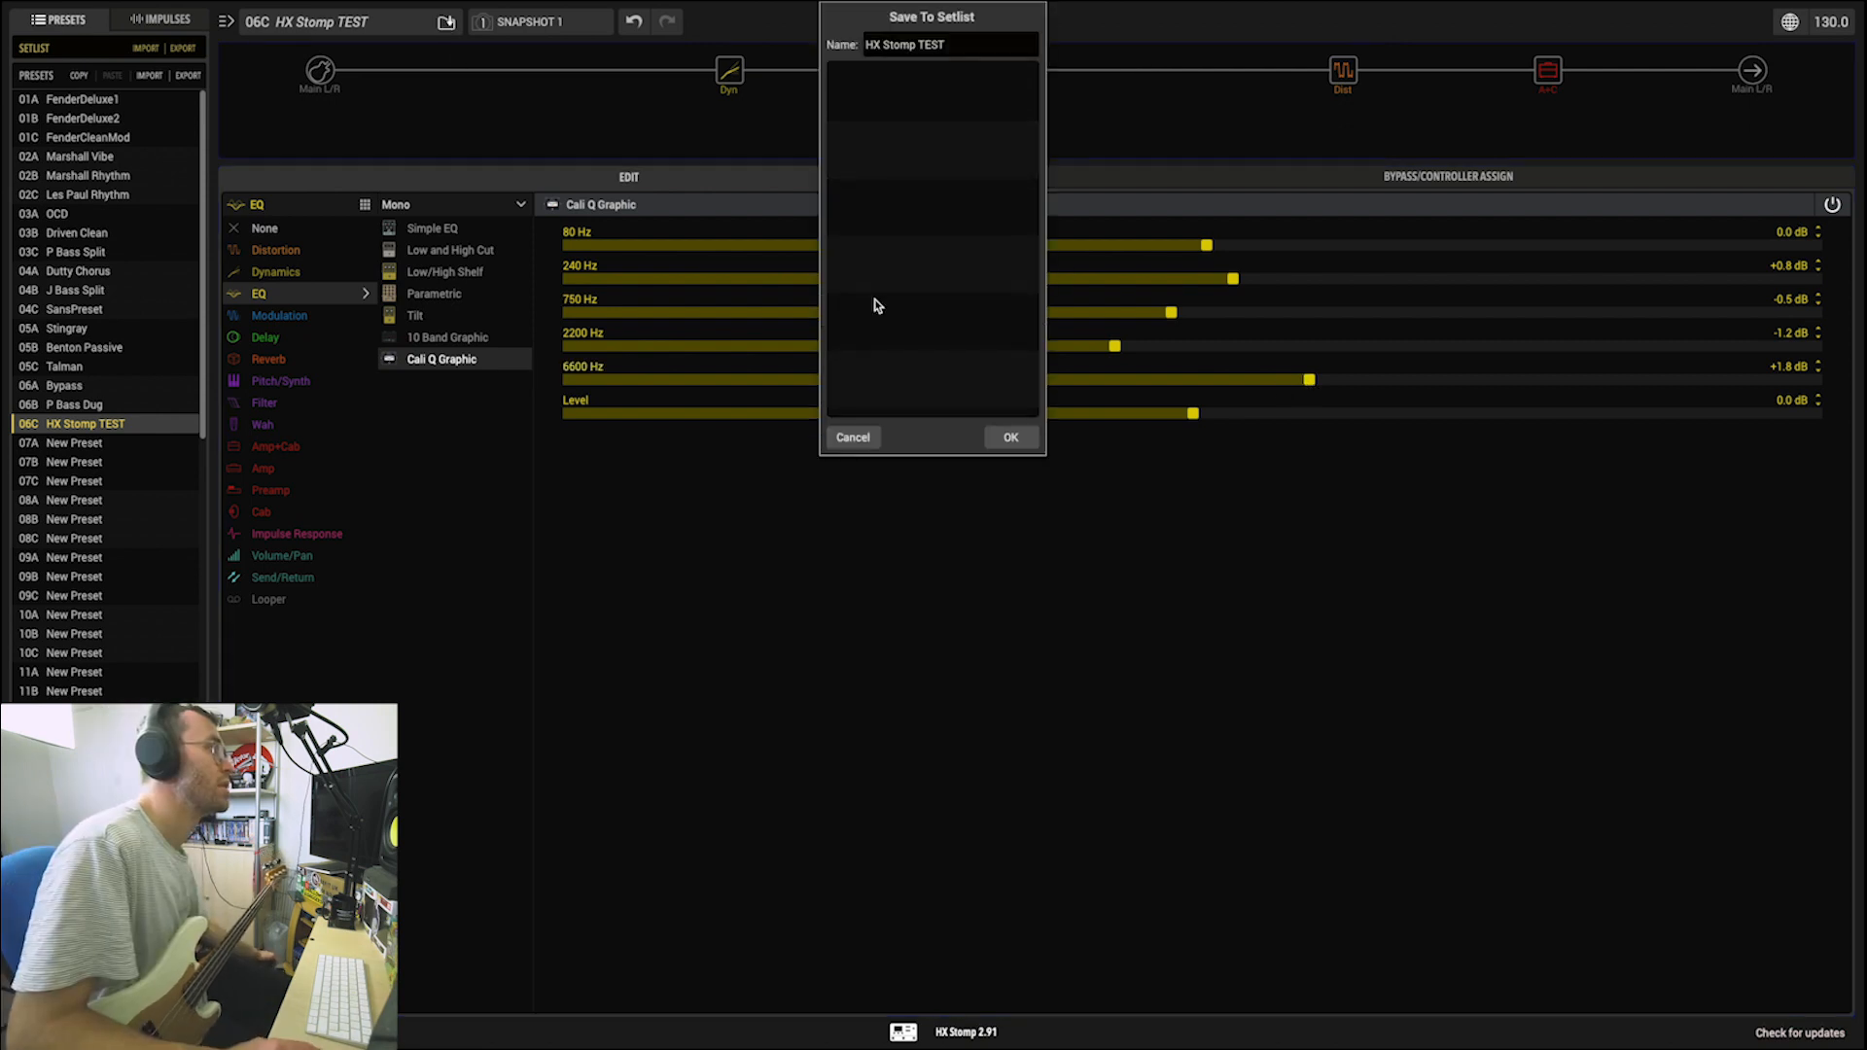
click(1011, 434)
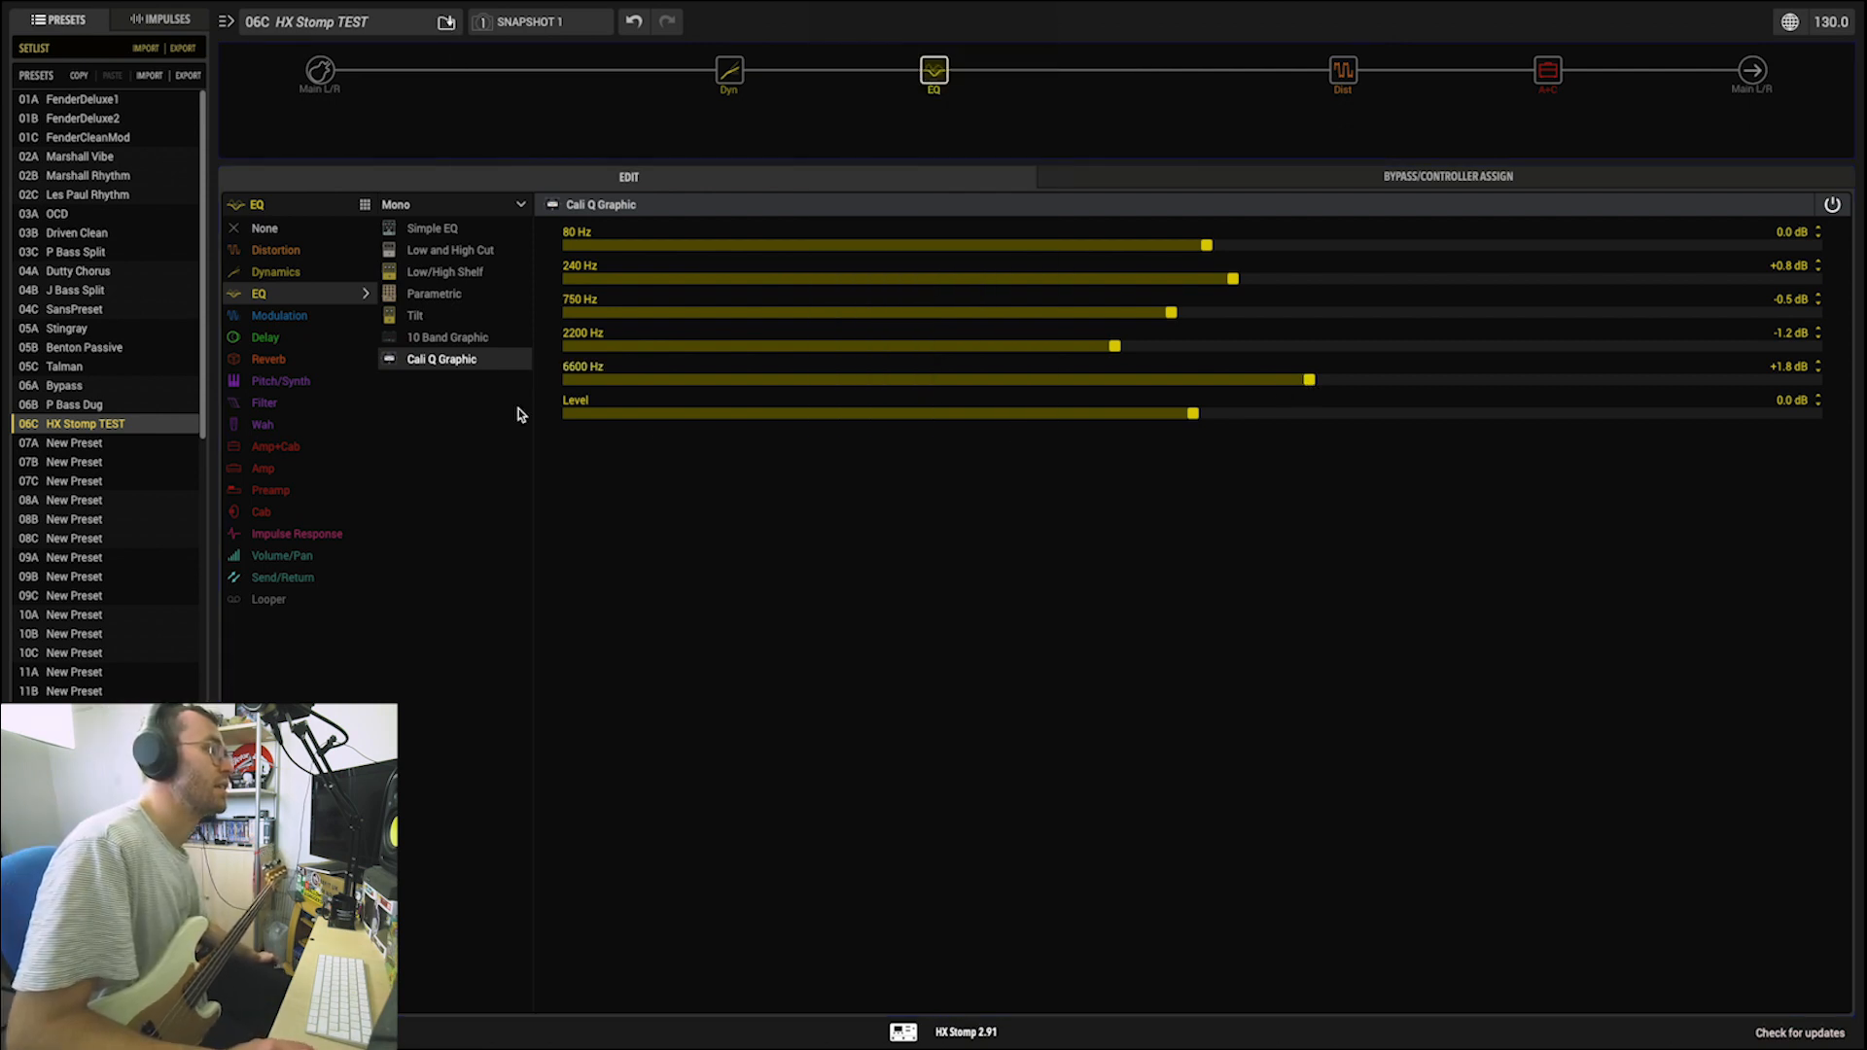
Step: Change the EQ to a 10 Band Graphic with 2 kHz +3.7 dB, 4 kHz +7.8 dB, 8 kHz -8.0 dB and 16 kHz -8.2 dB, and save the preset
click(450, 339)
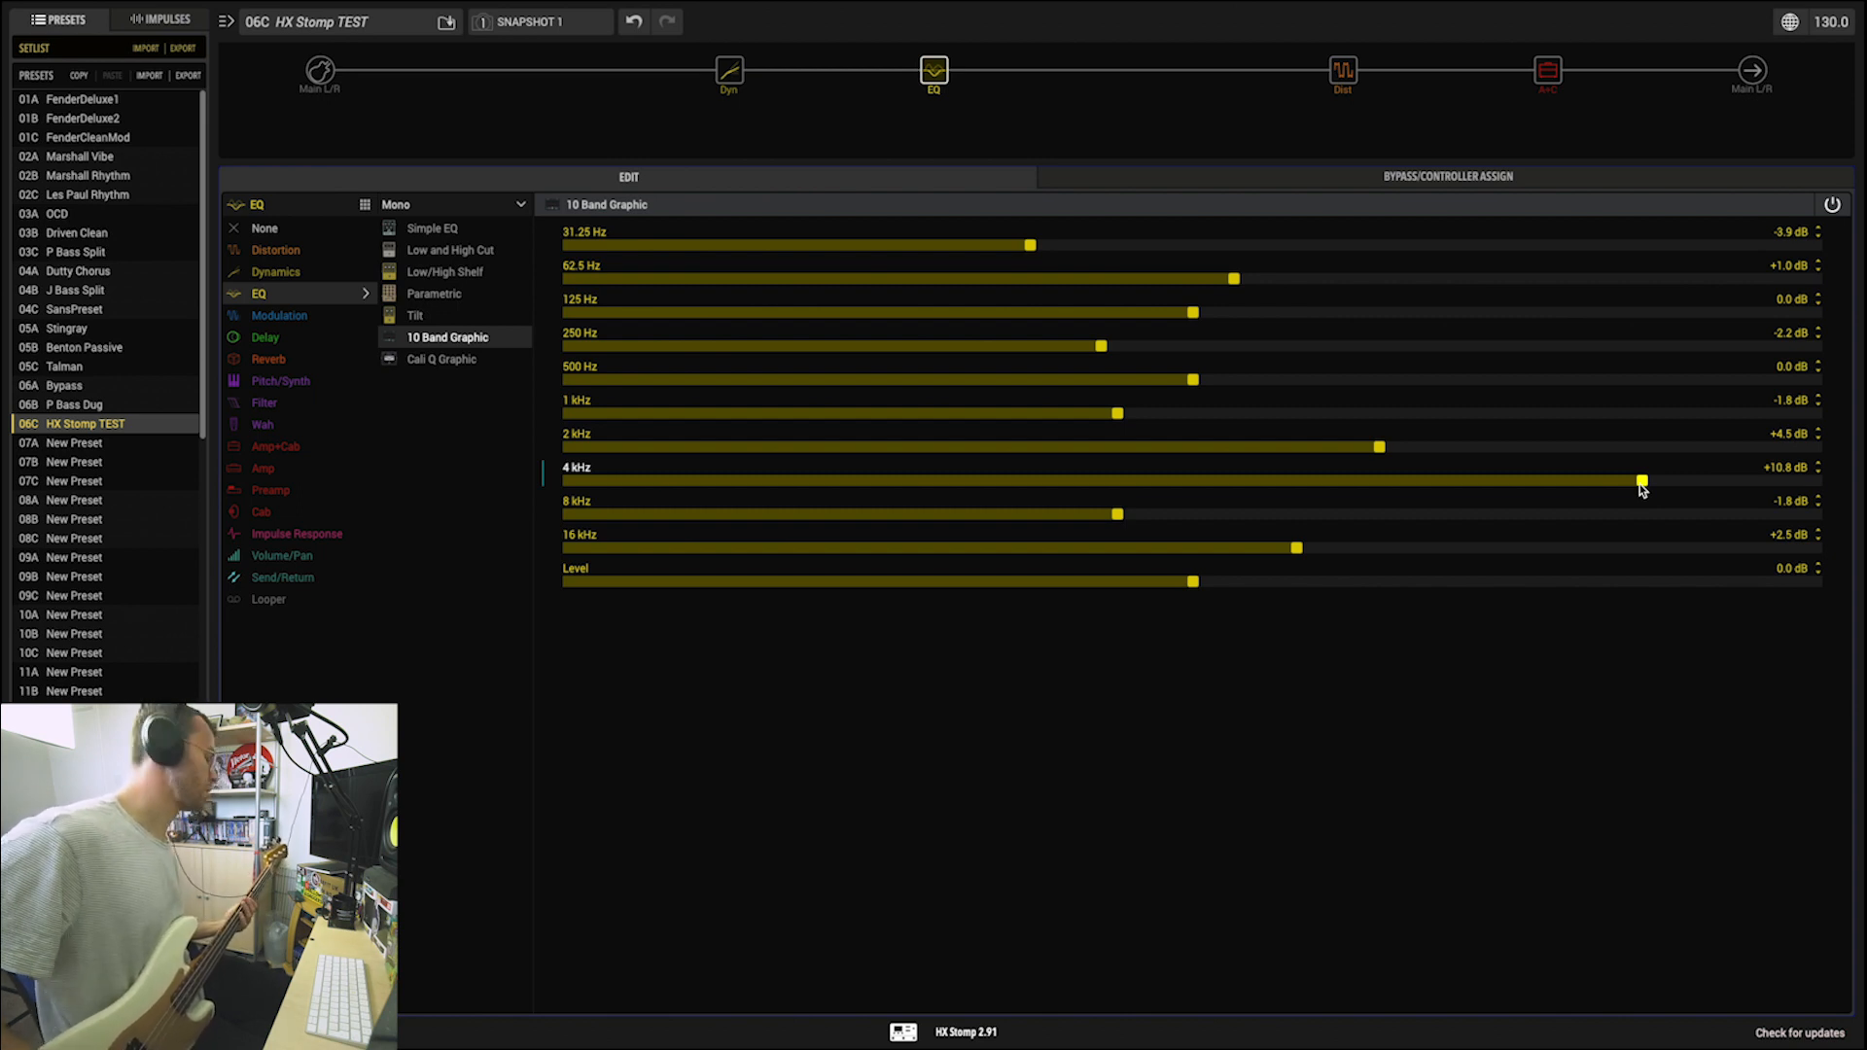
drag(1117, 514, 859, 515)
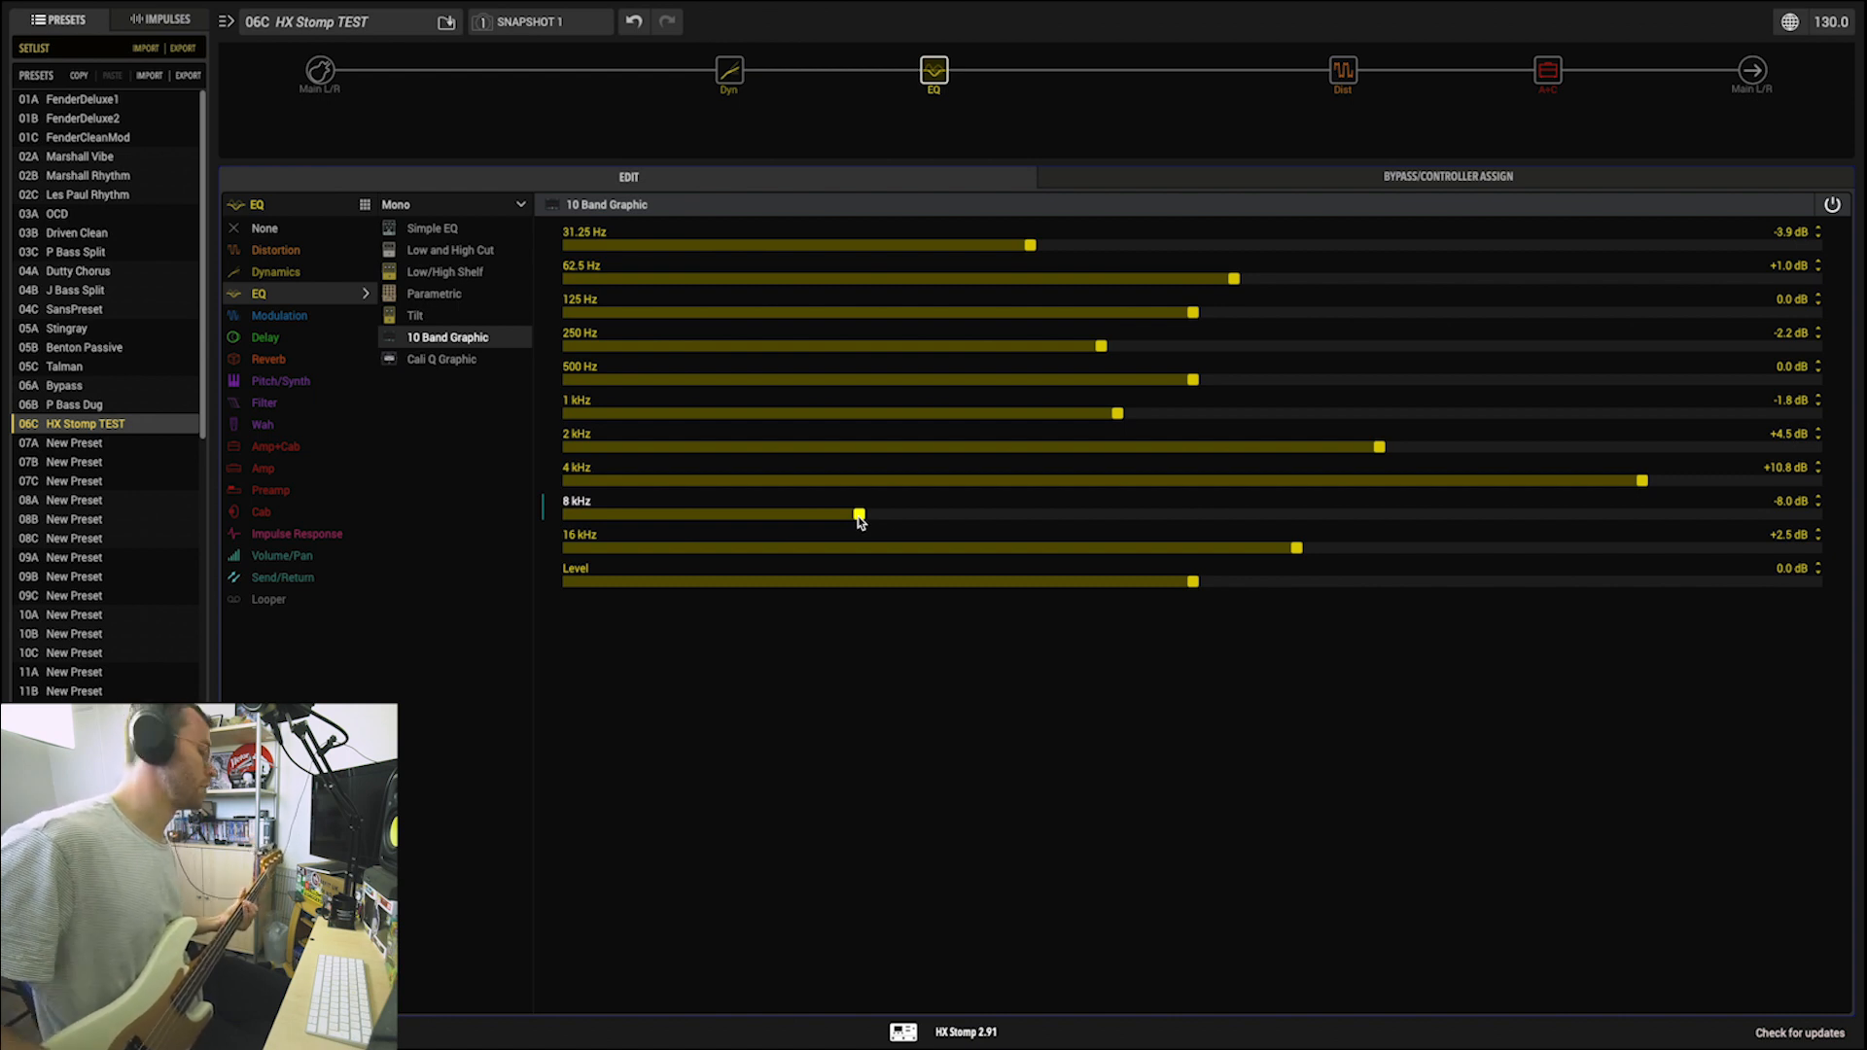
click(1556, 481)
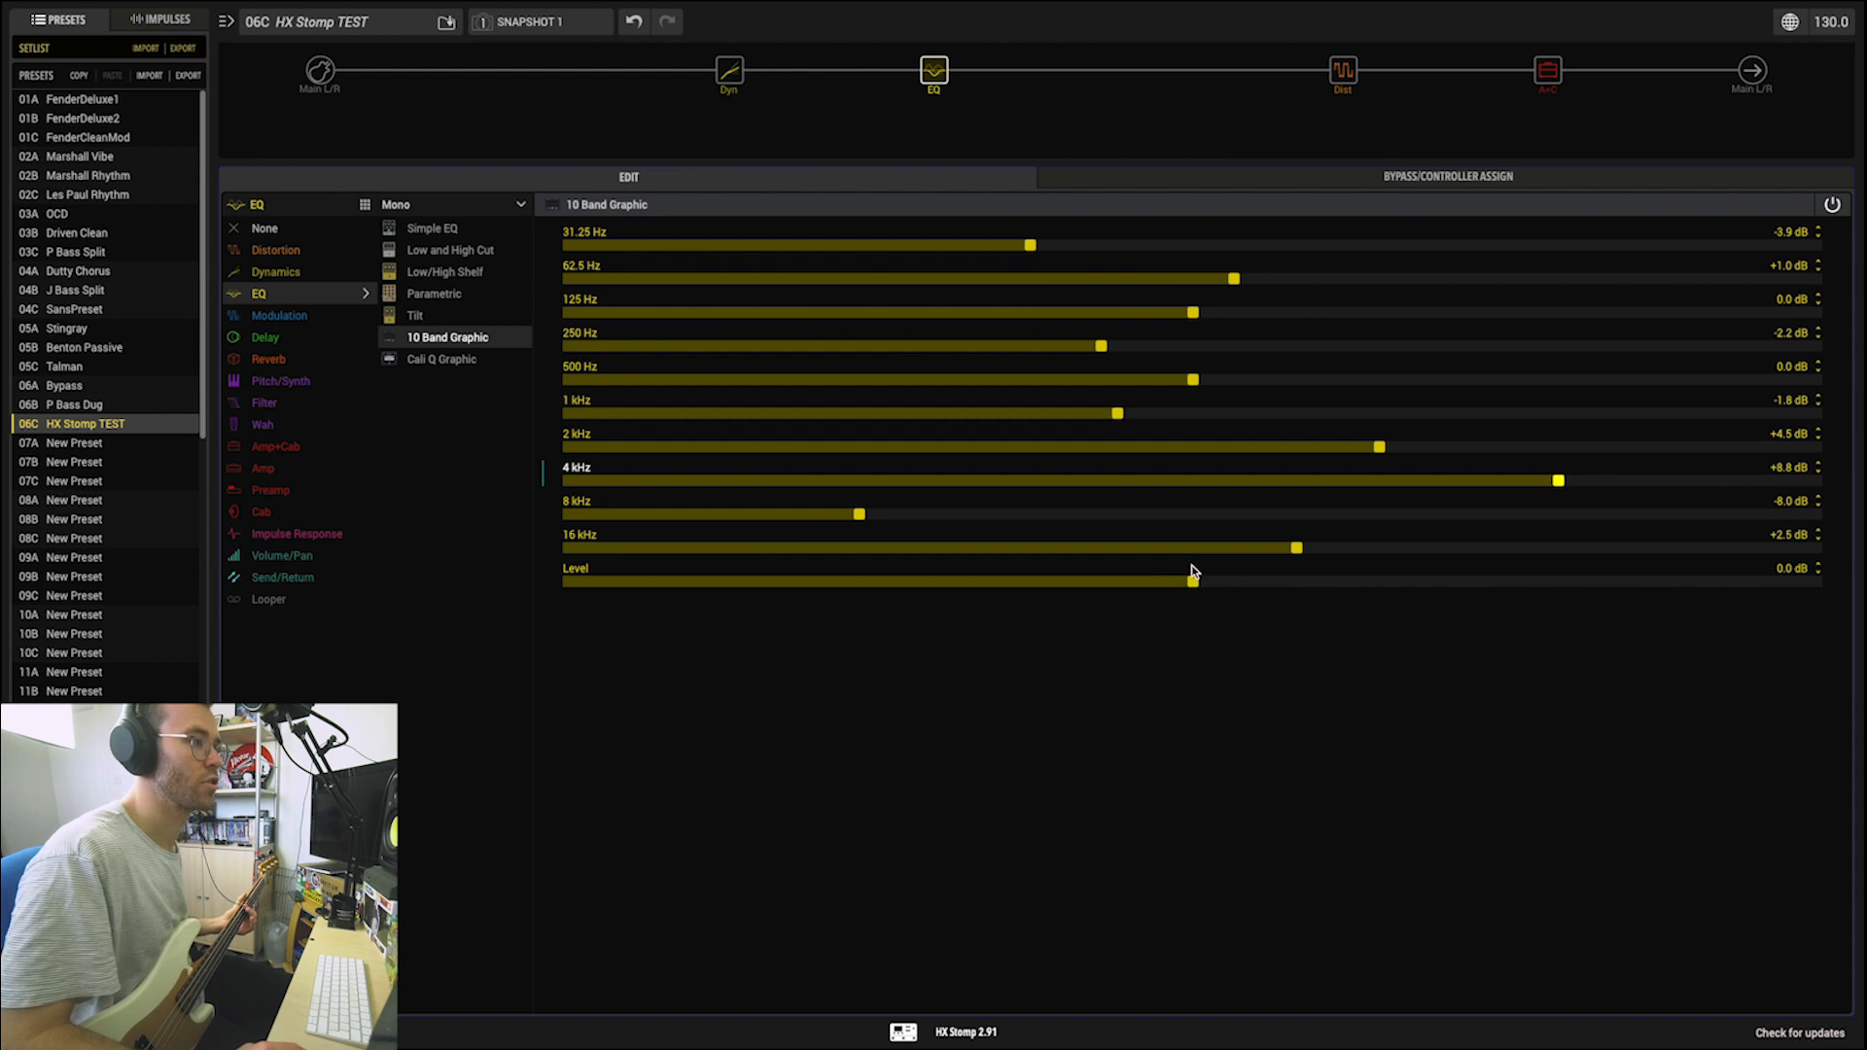
click(761, 551)
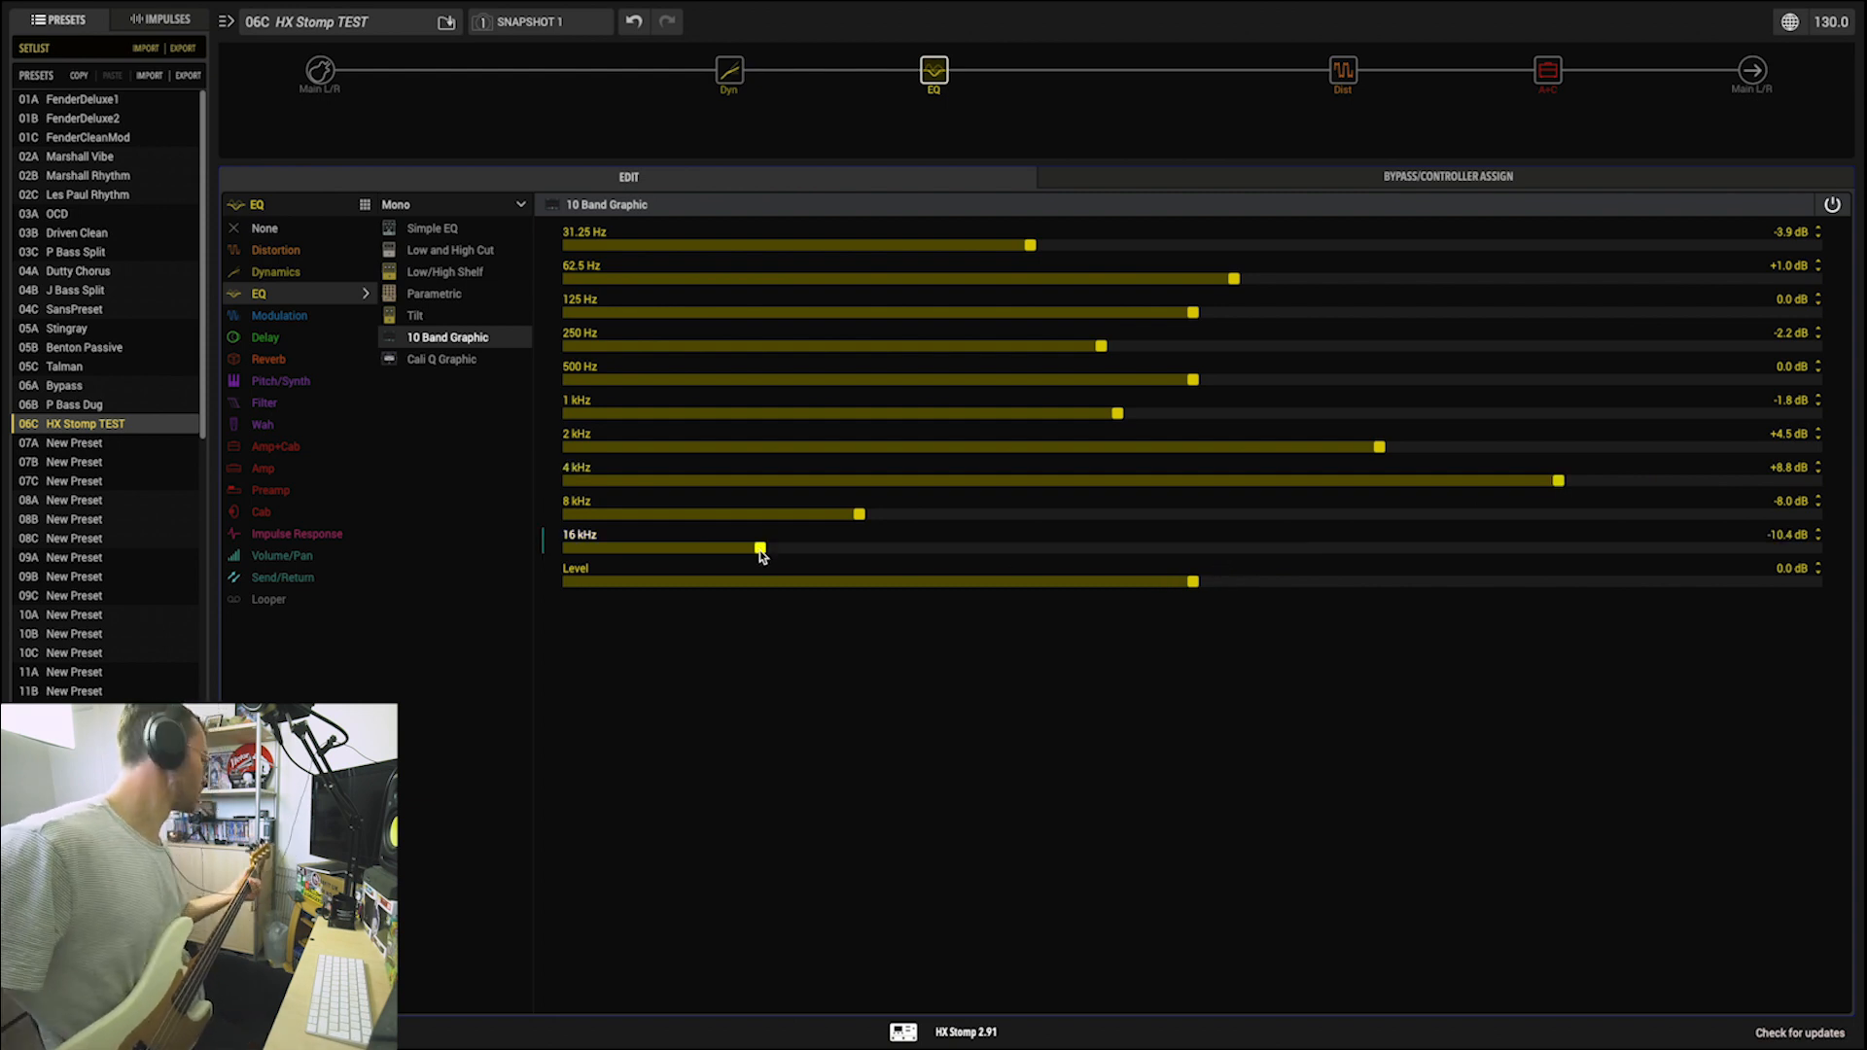
click(852, 550)
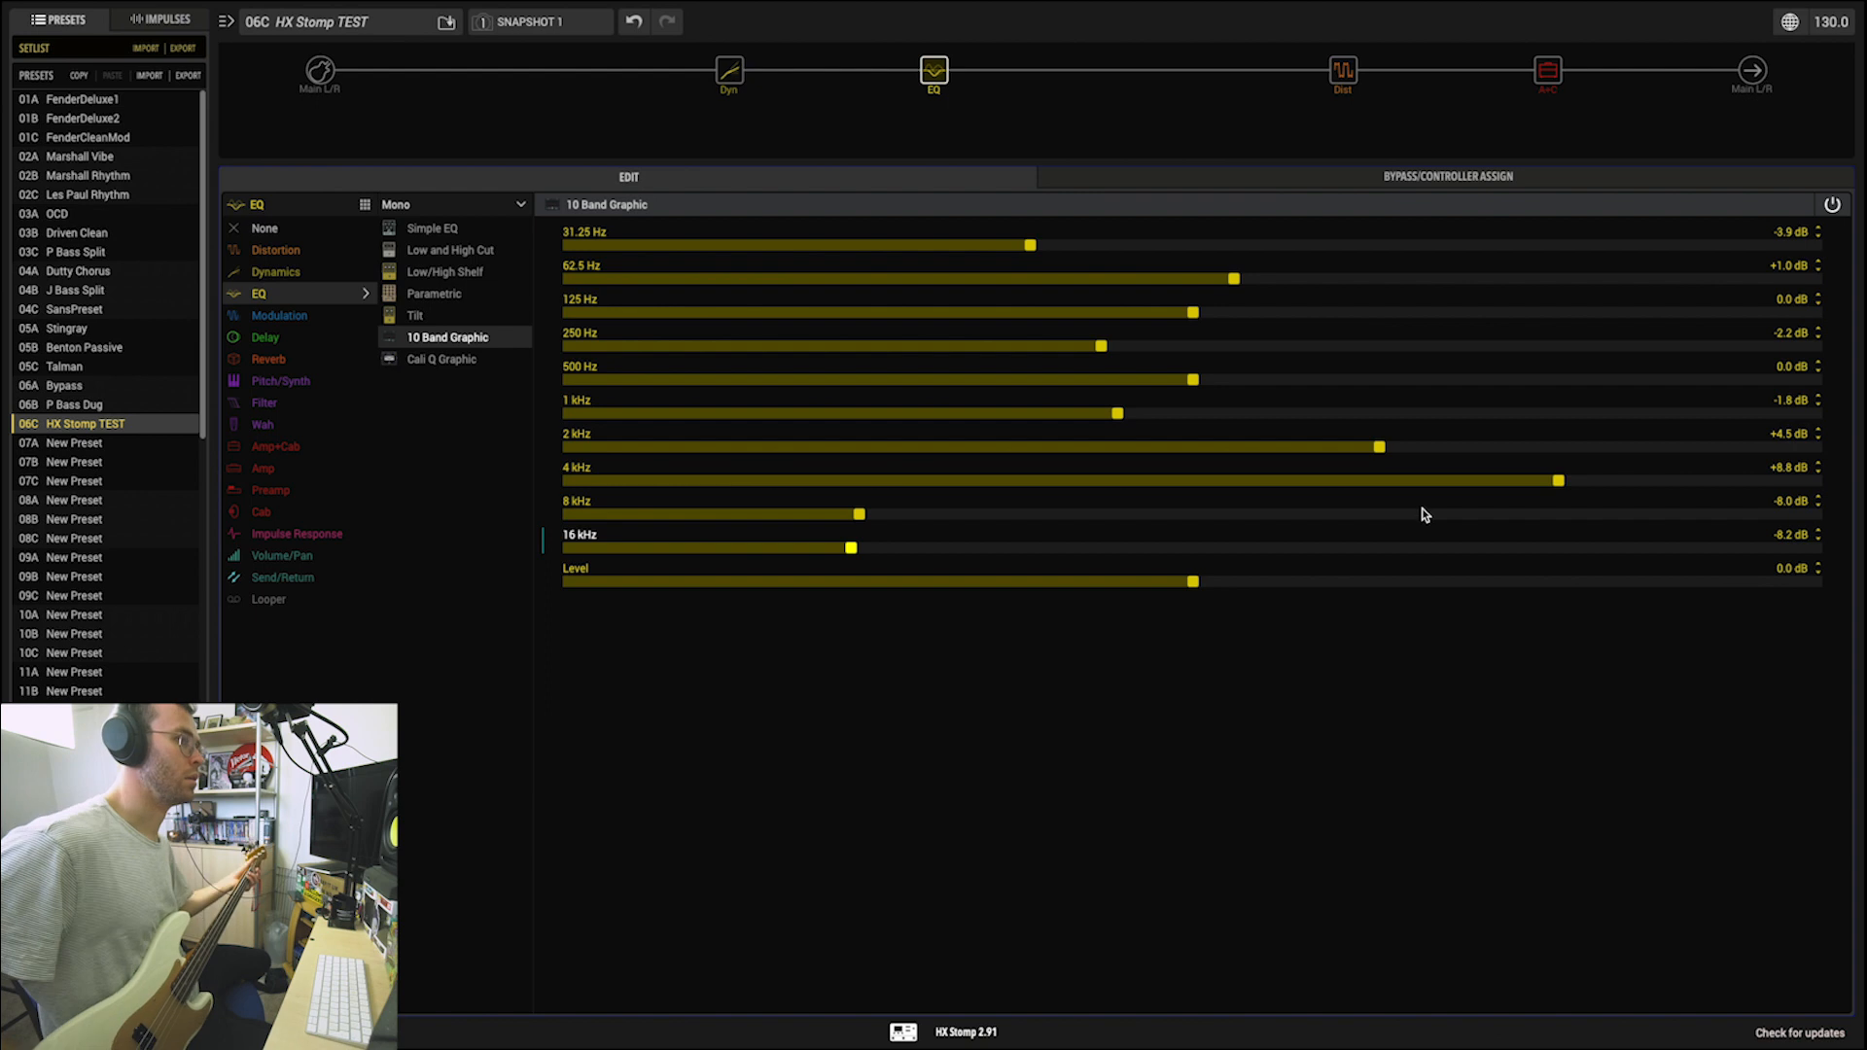
click(1520, 480)
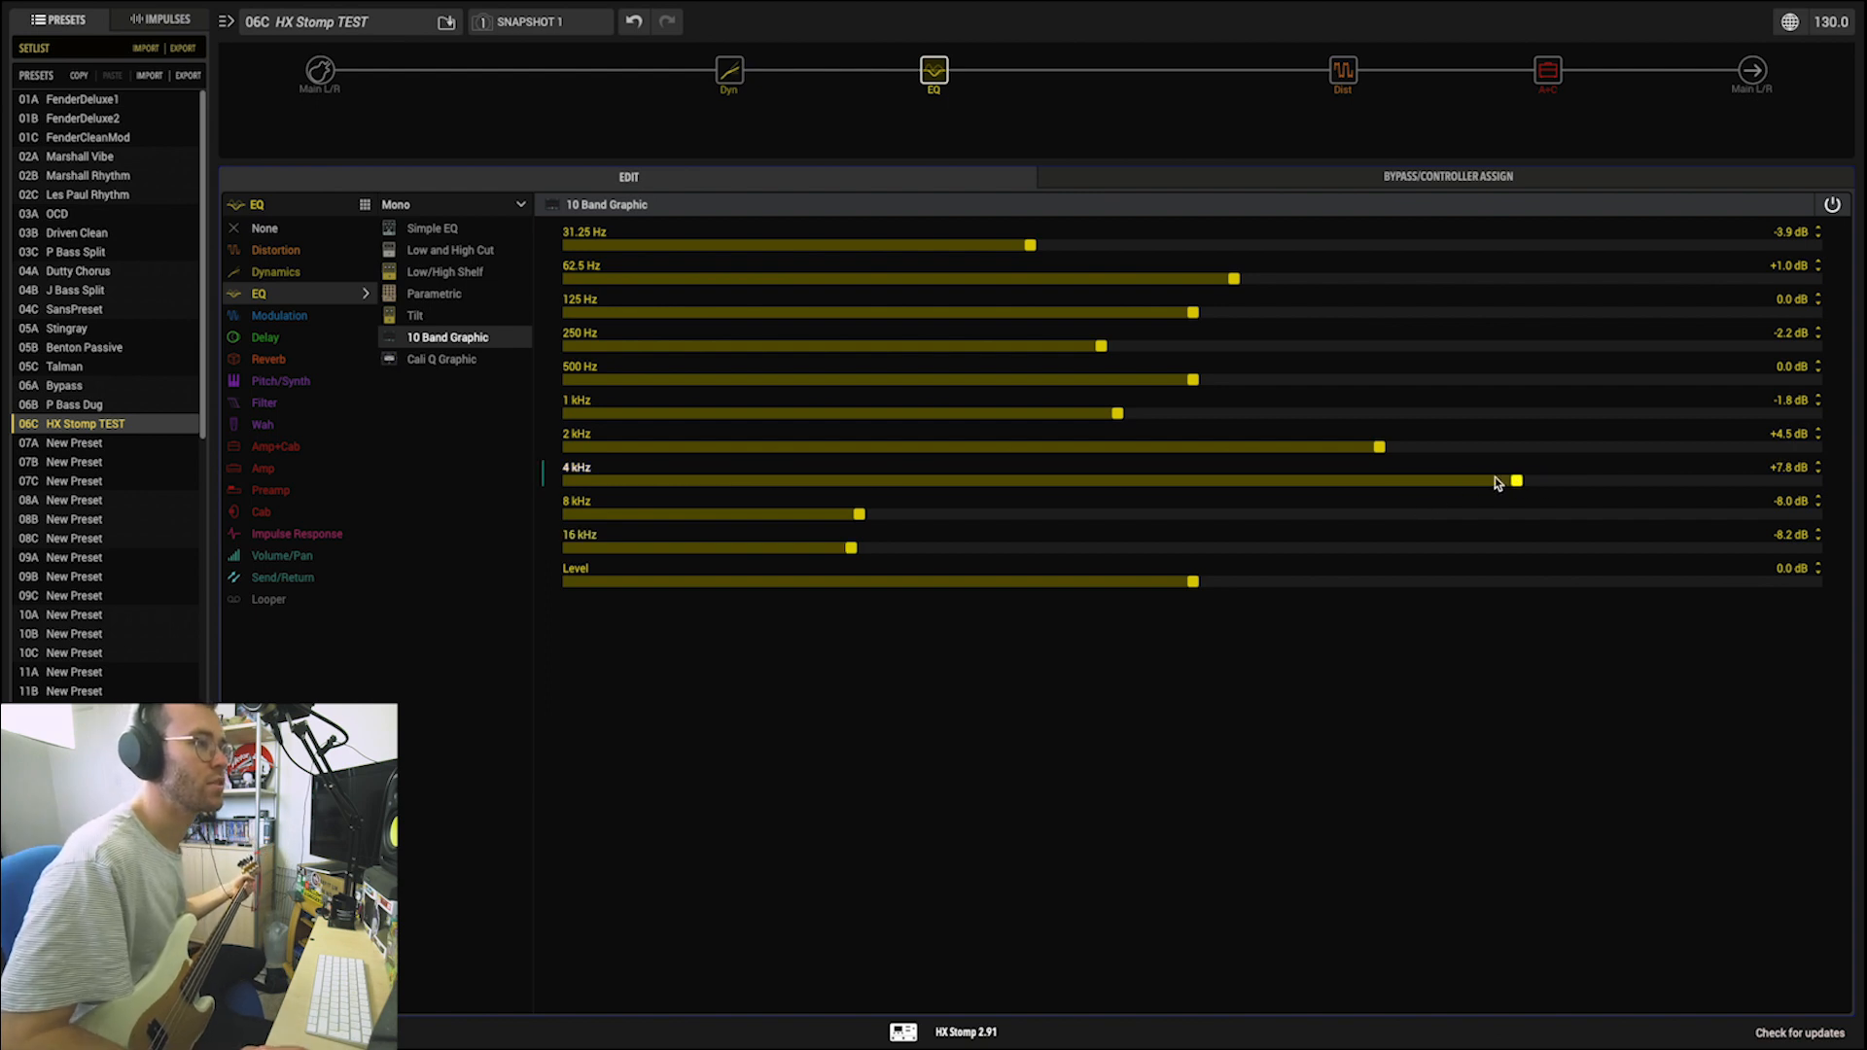
click(1350, 447)
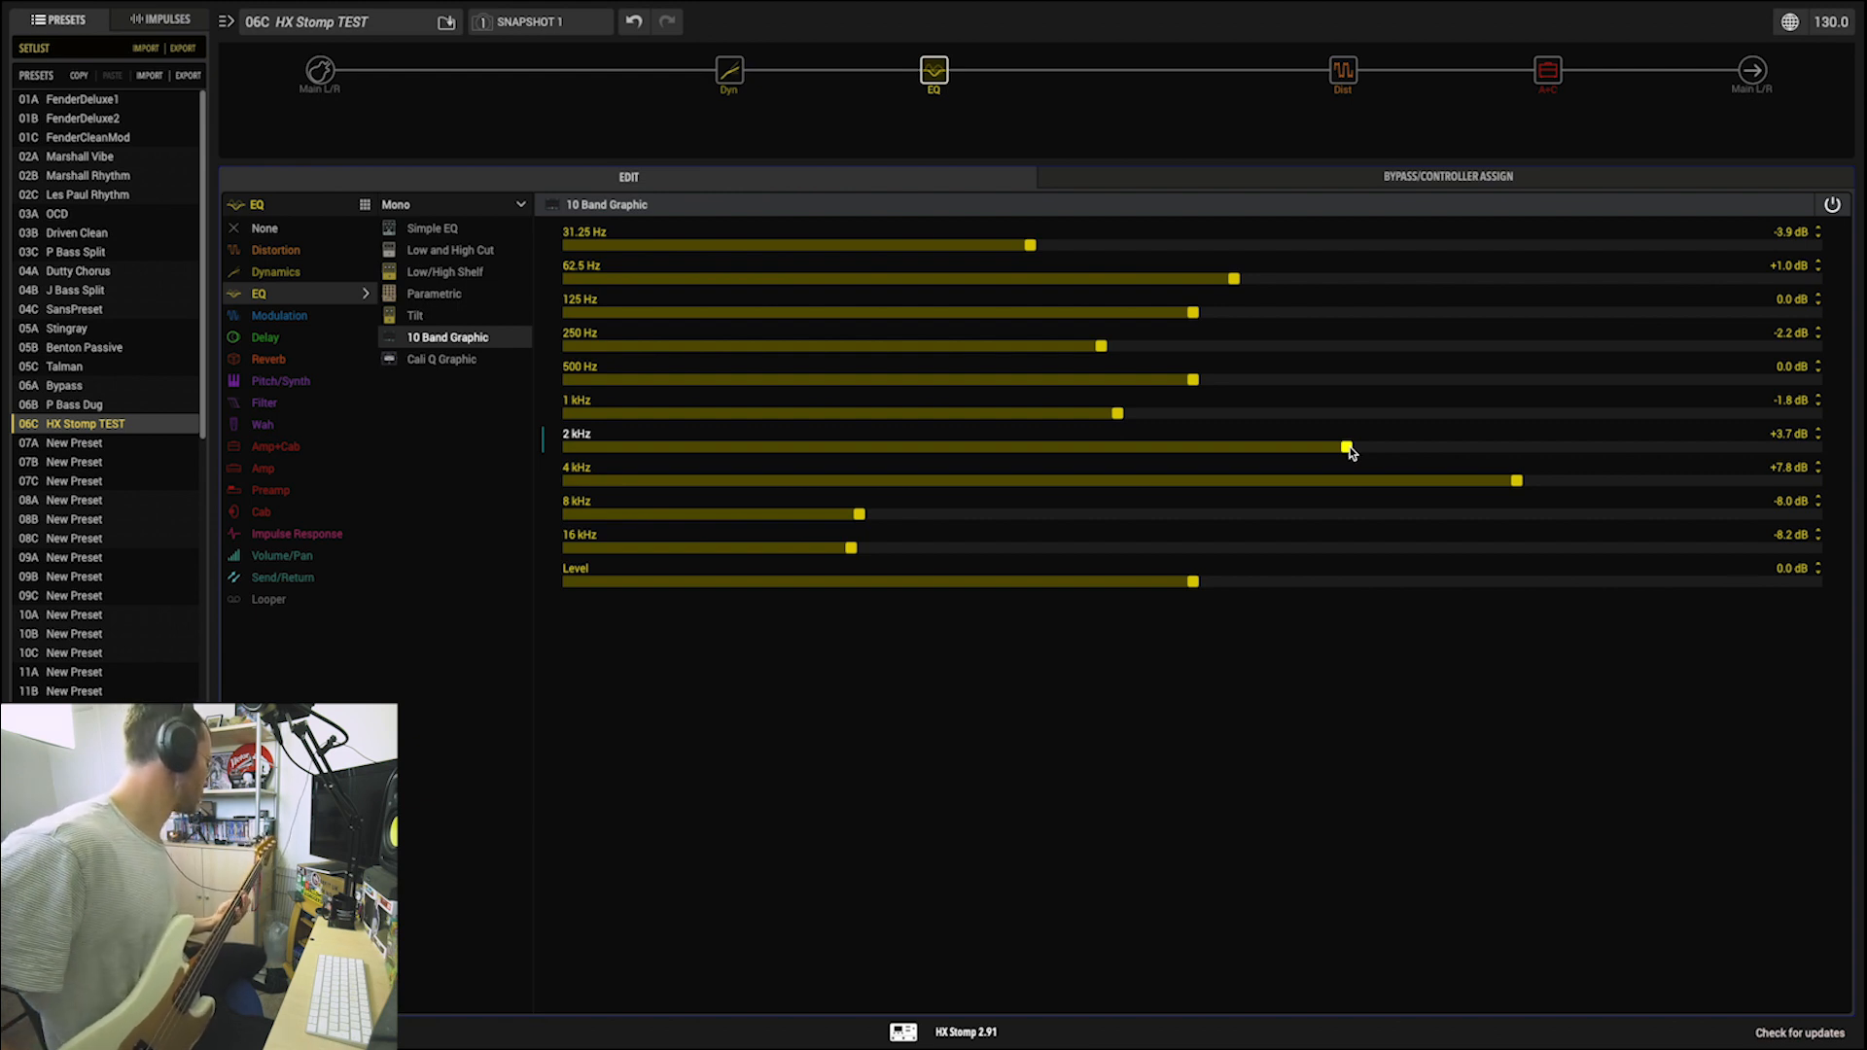
click(446, 24)
key(Return)
Step: Compare the tone with the 10 Band Graphic bypassed and enabled, and lower its 4 kHz band slightly
click(927, 51)
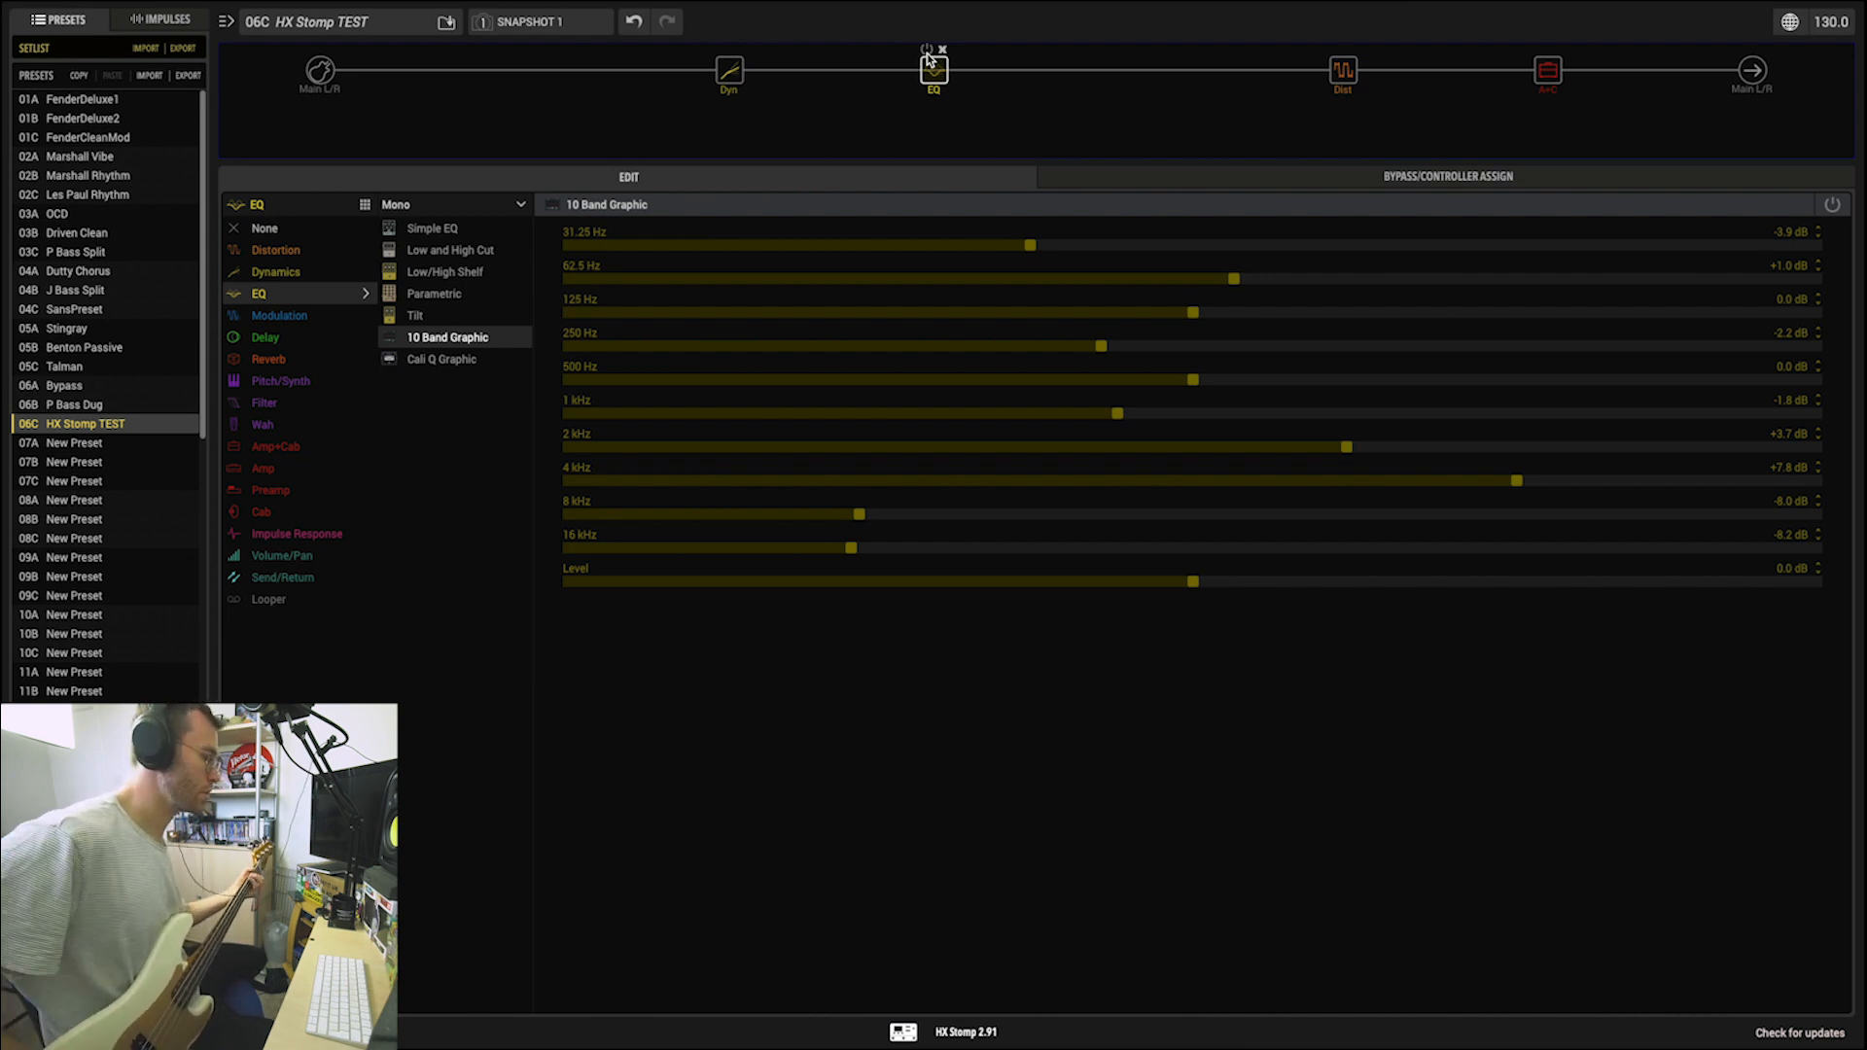
click(928, 53)
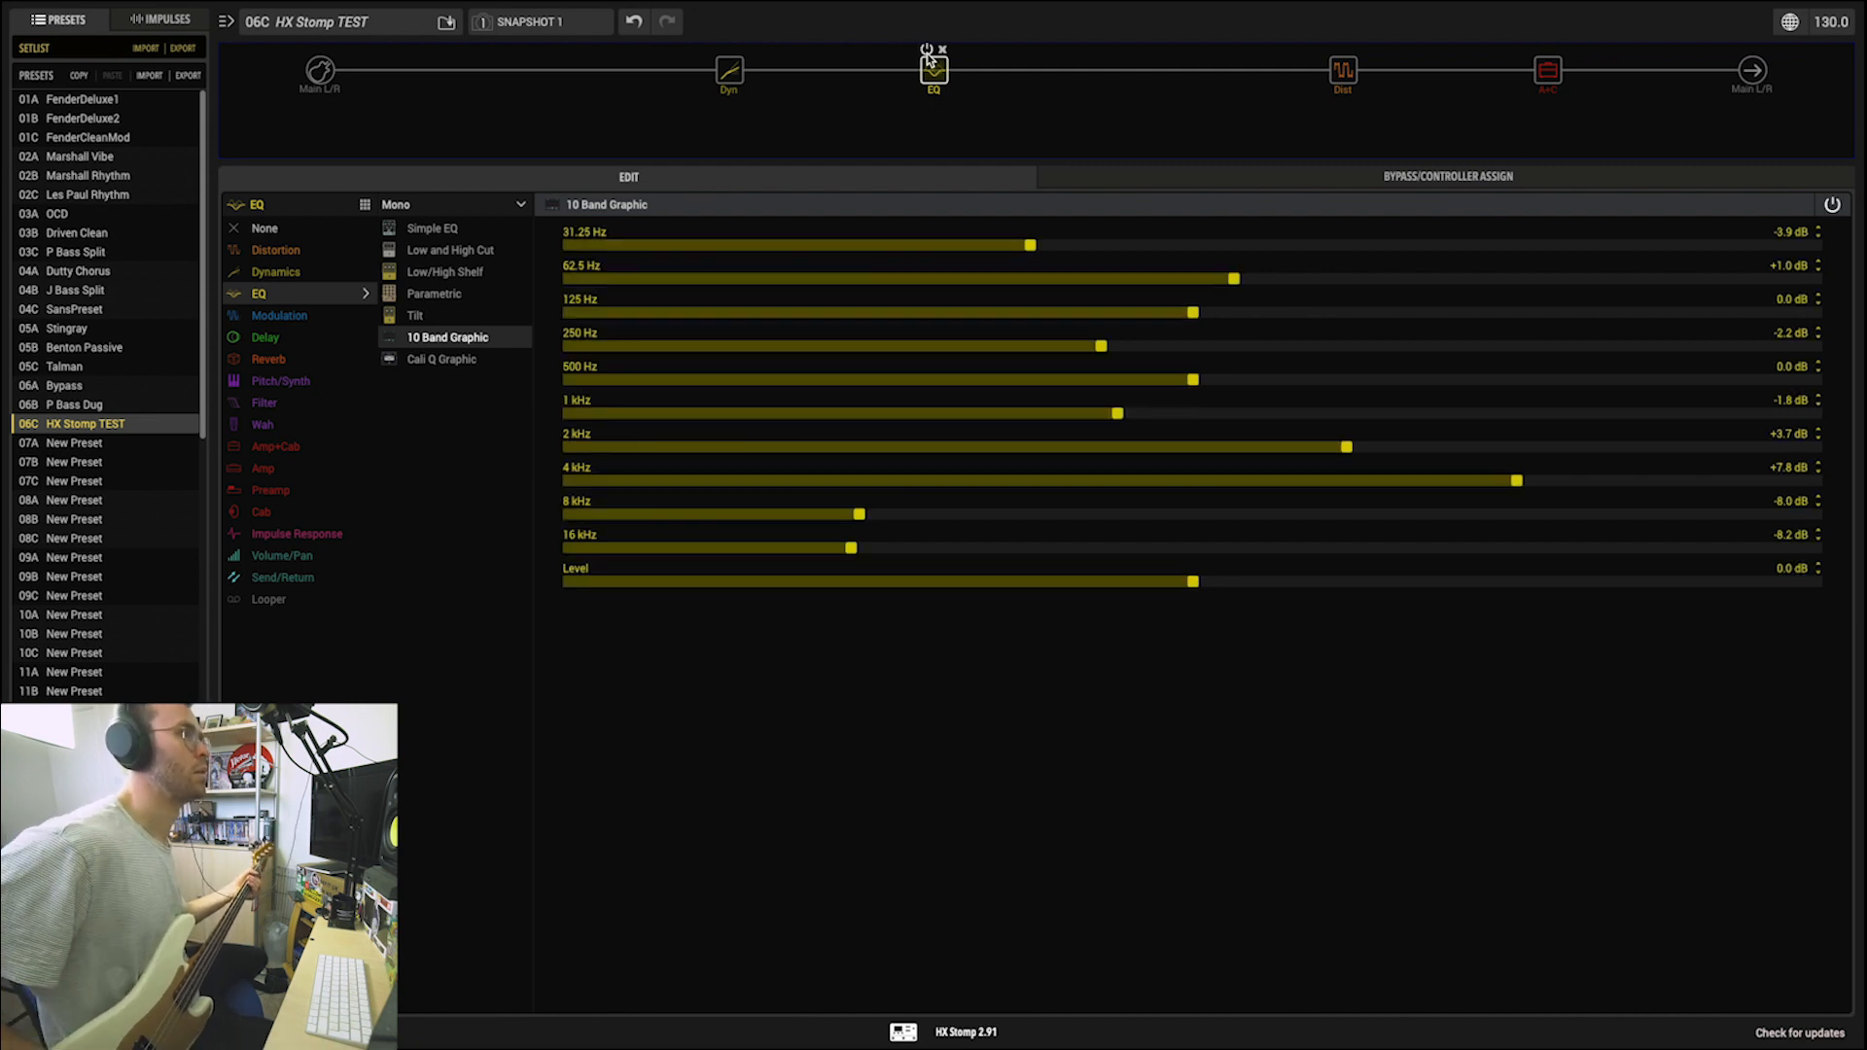
click(1462, 487)
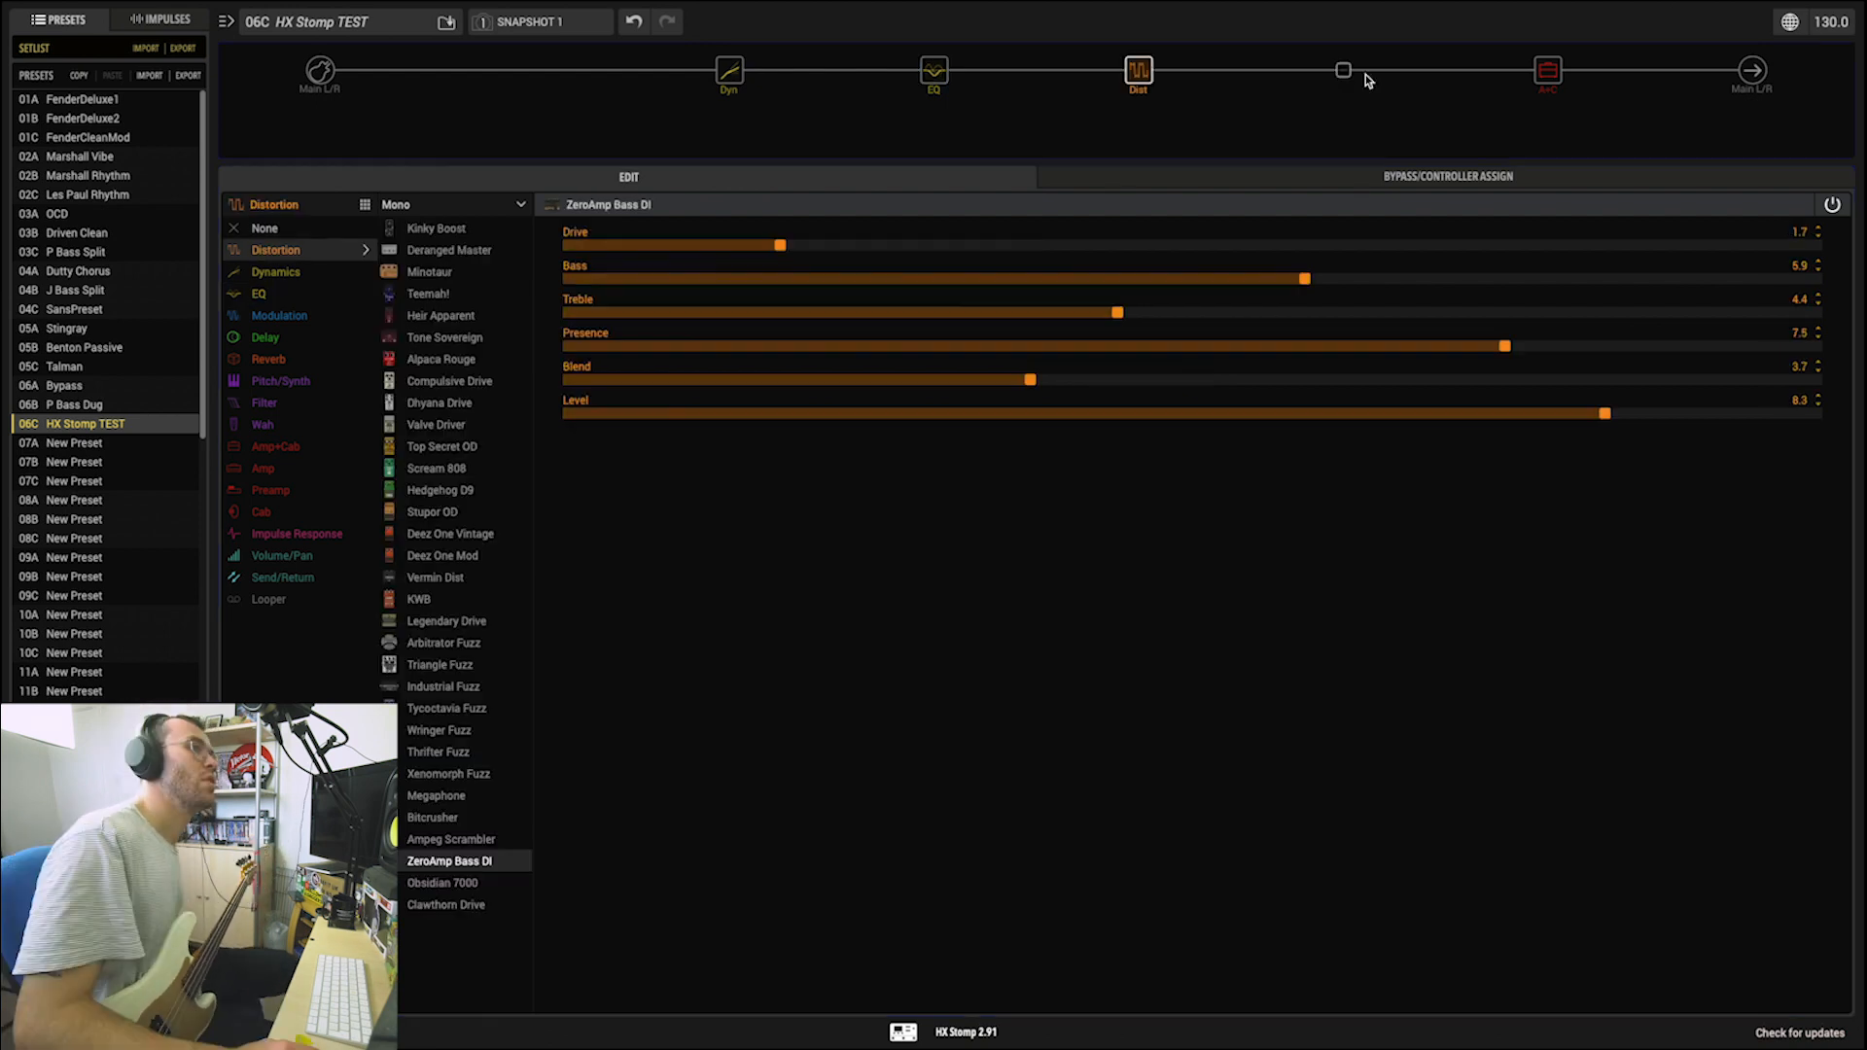
Step: Add an Obsidian 7000 distortion between the ZeroAmp Bass DI and the amp, and compare the tone with it bypassed and enabled
click(1363, 74)
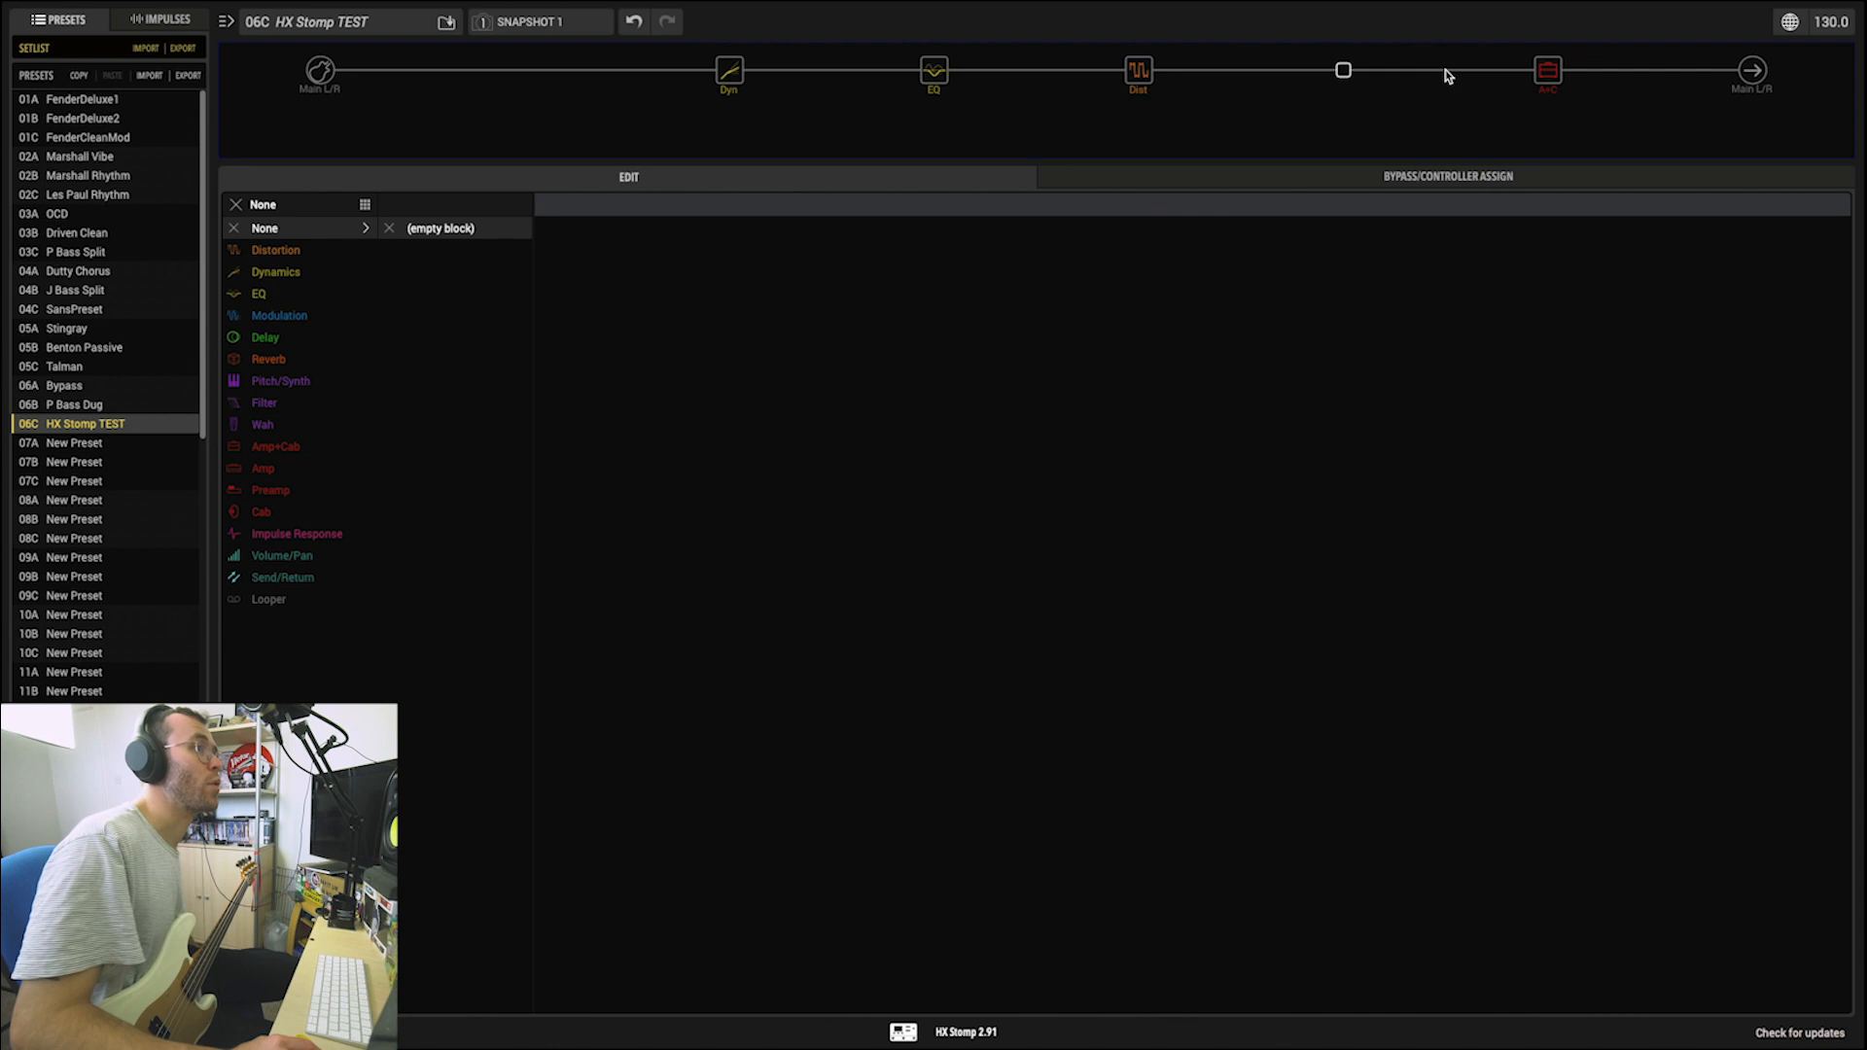
click(296, 250)
click(463, 885)
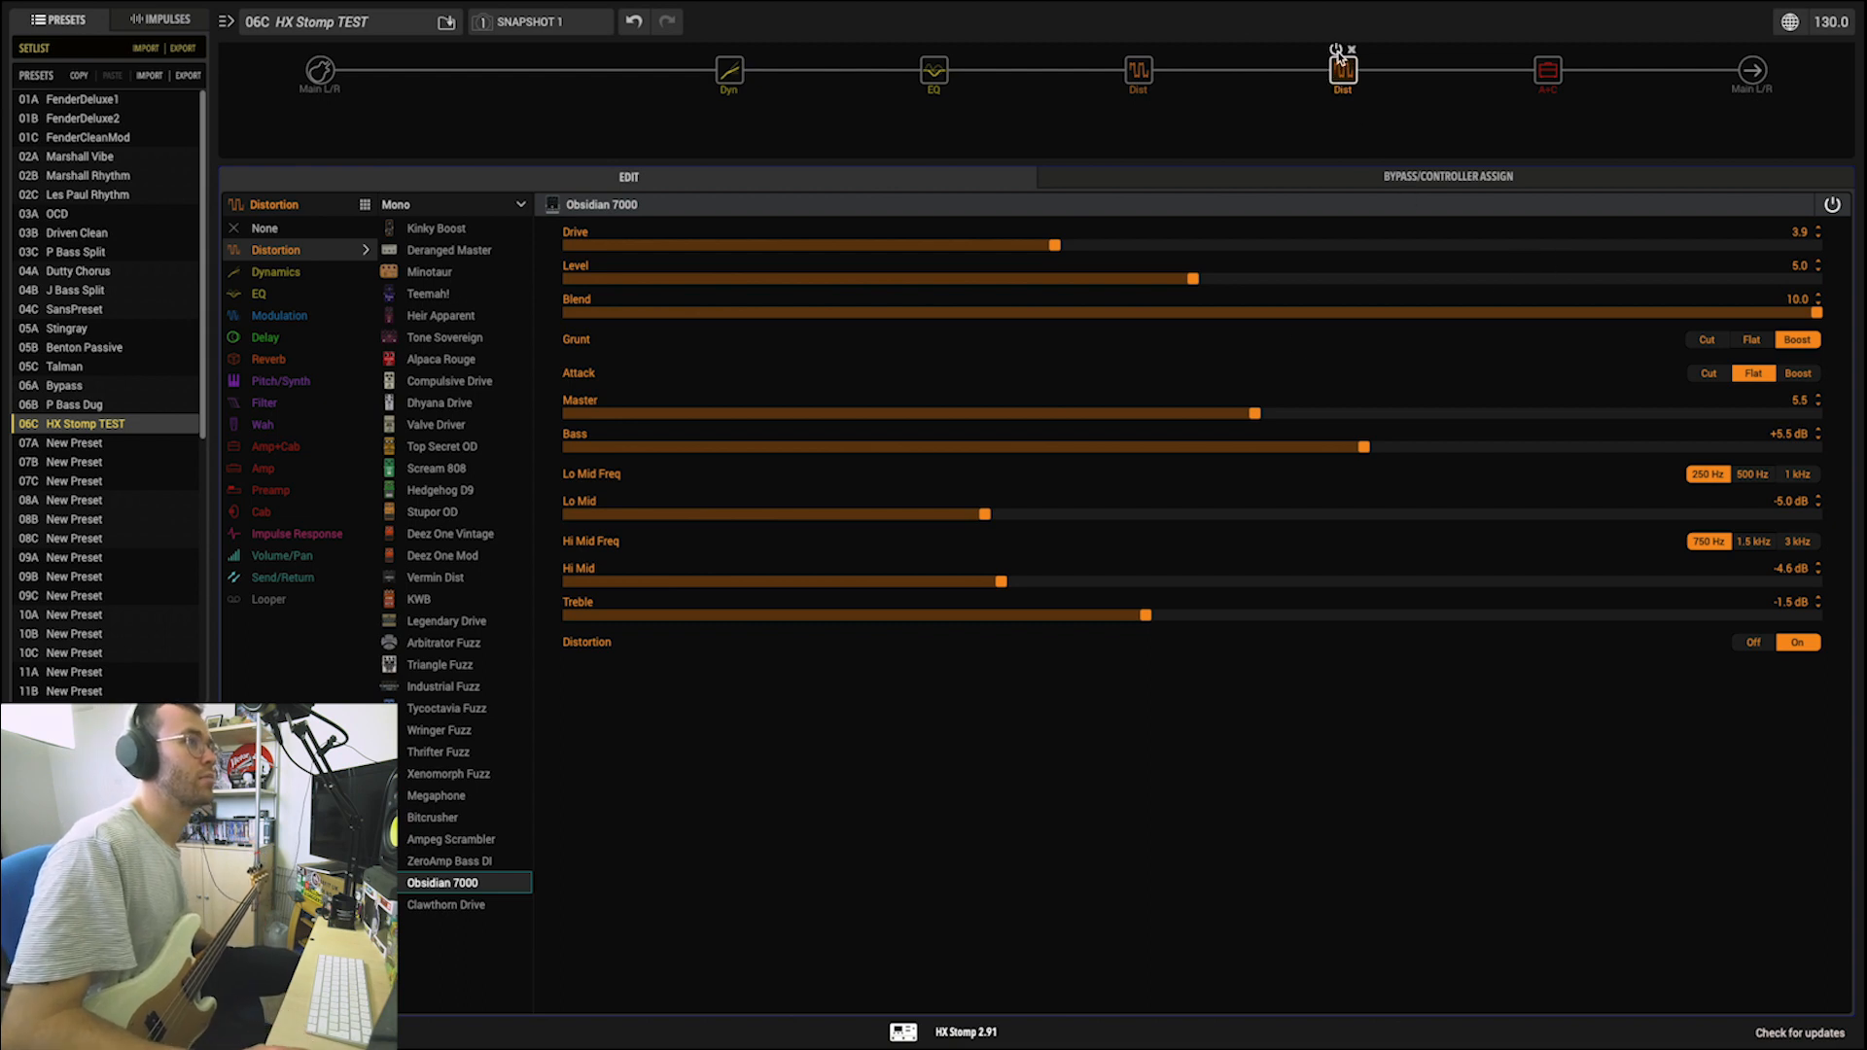
click(1336, 50)
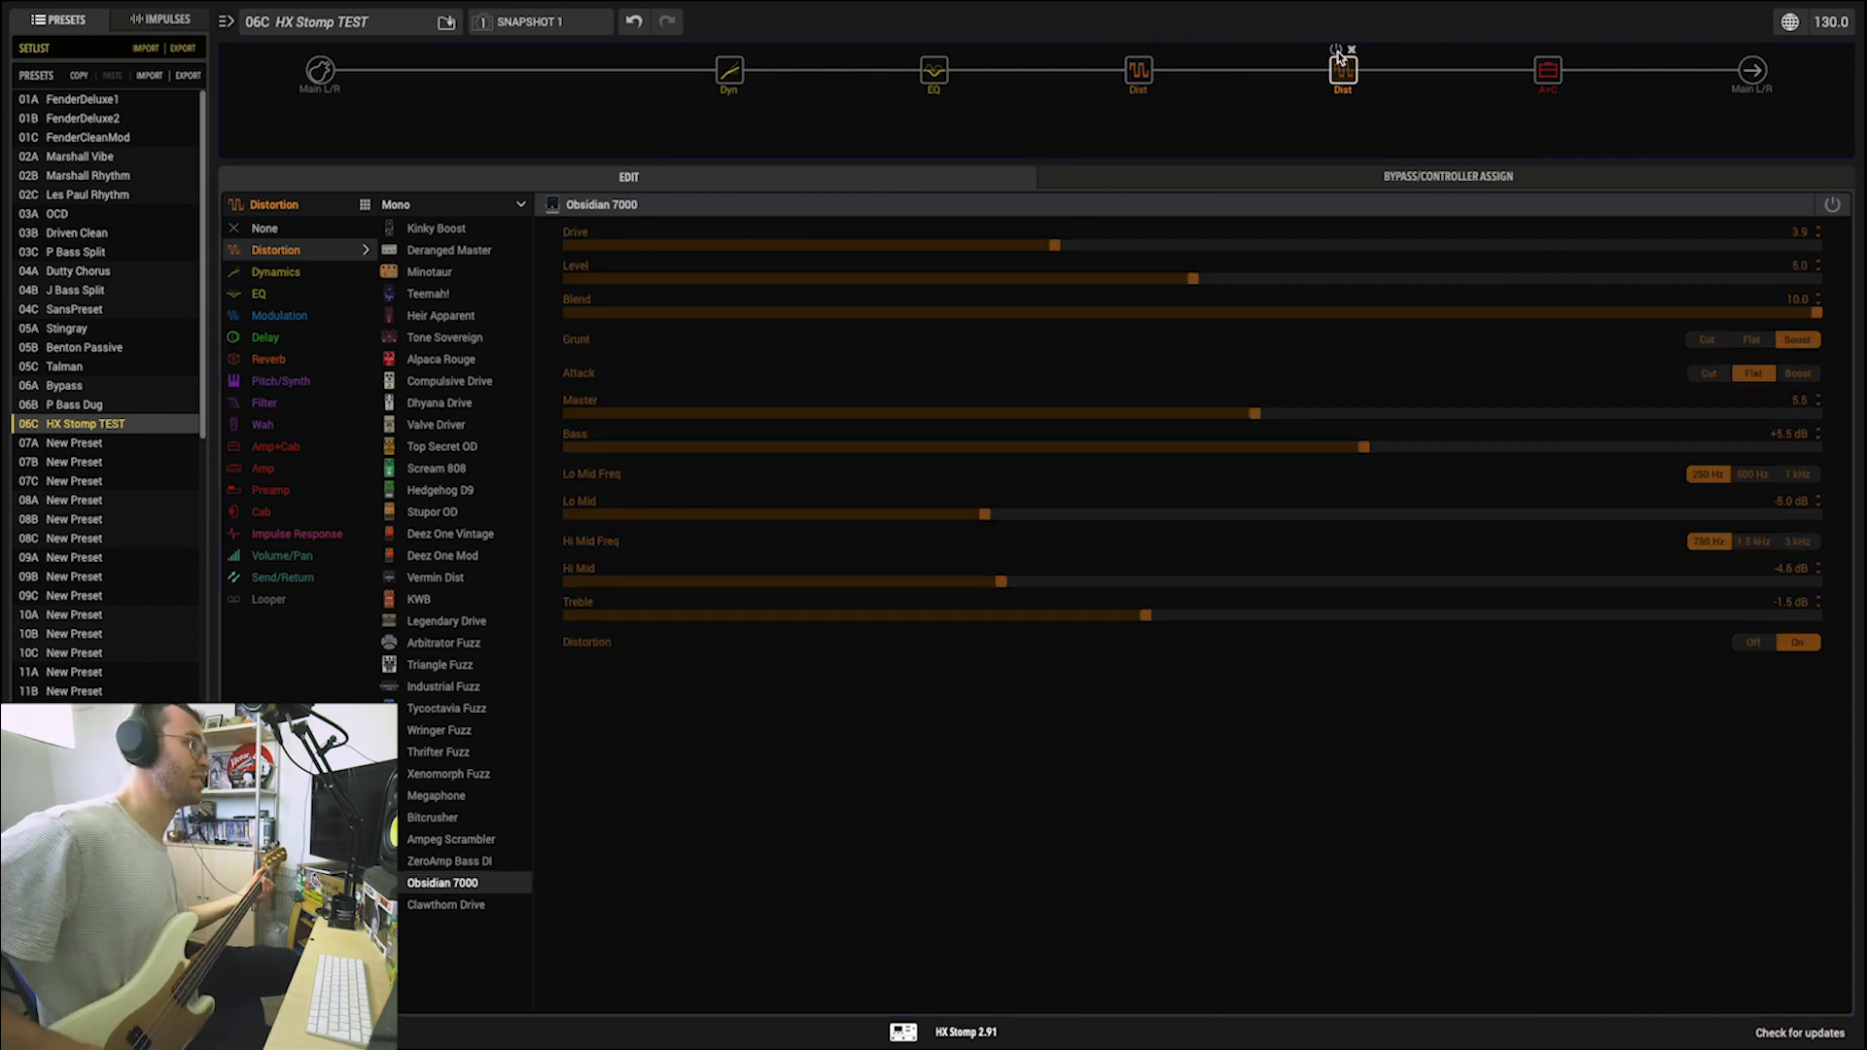
click(1337, 51)
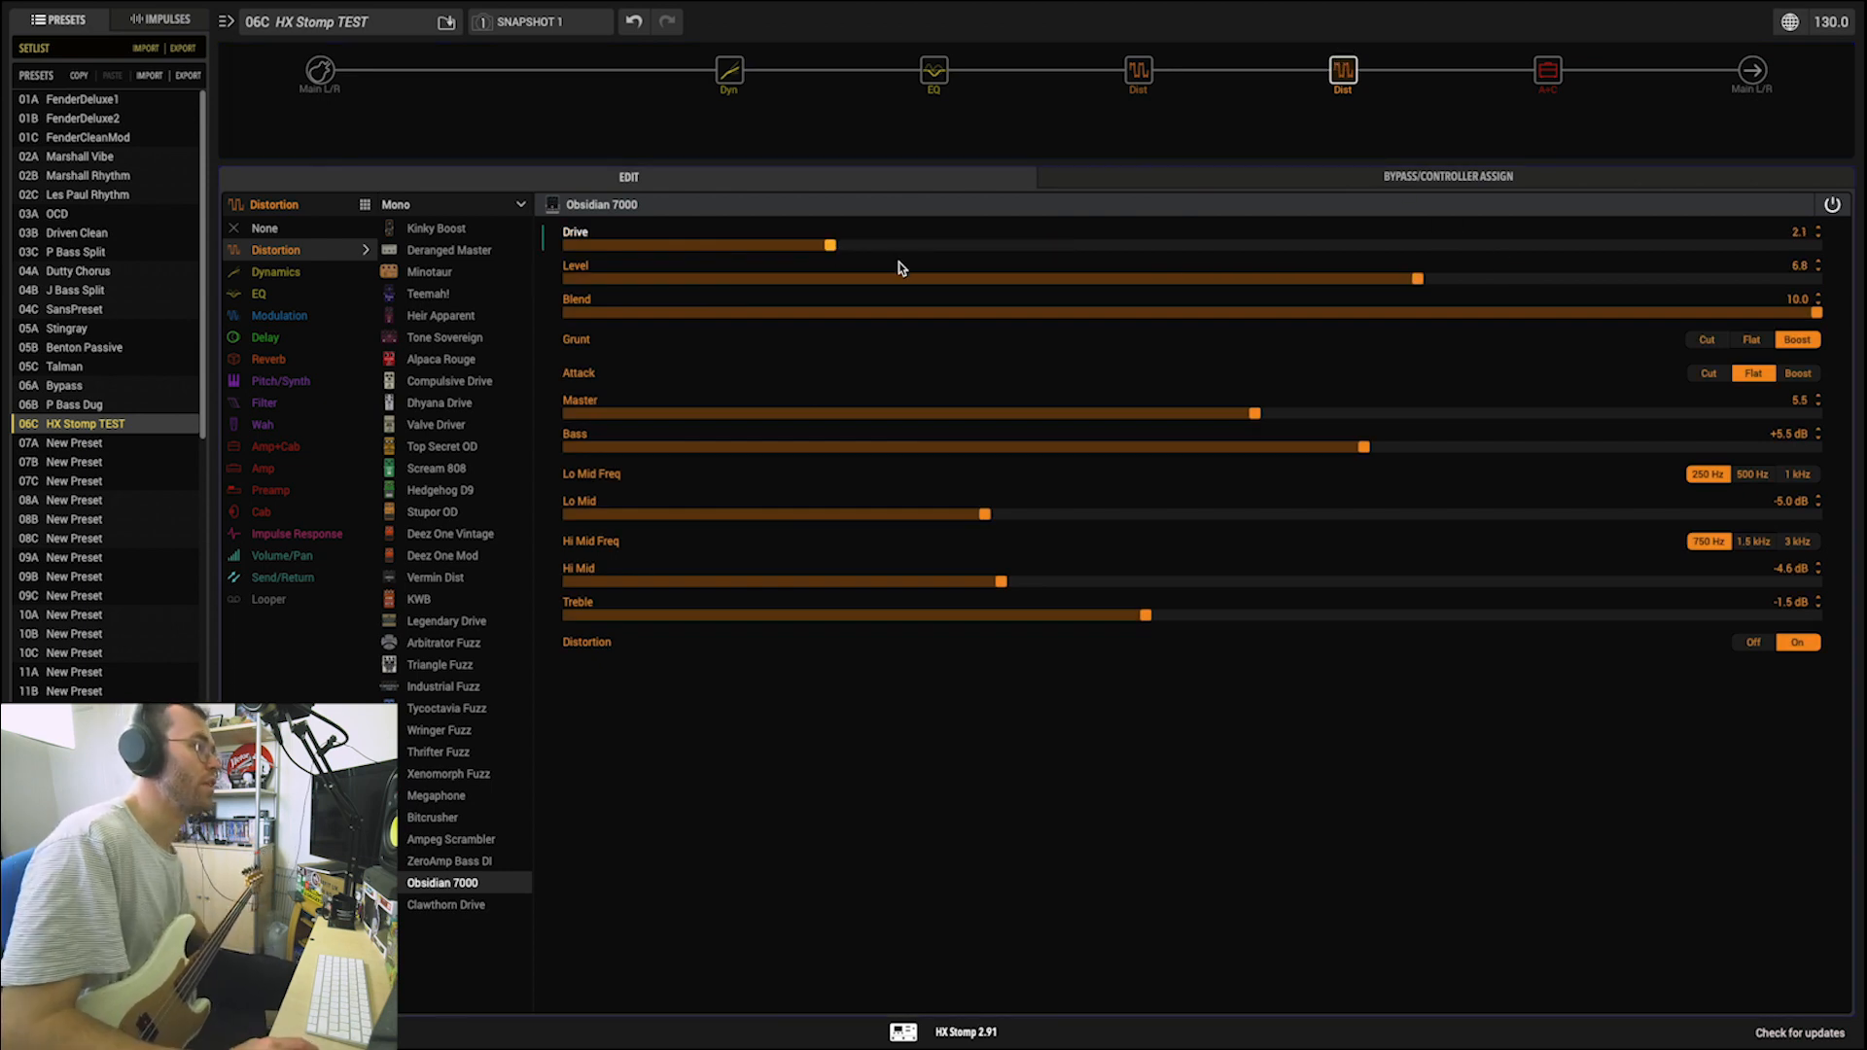
Step: Set the Obsidian 7000 to Drive 8.3, Level 2.8, Blend 5.0, Master 7.8, Bass +3.1 dB, Lo Mid +4.2 dB, Hi Mid -7.6 dB and Treble +0.5 dB
click(1192, 313)
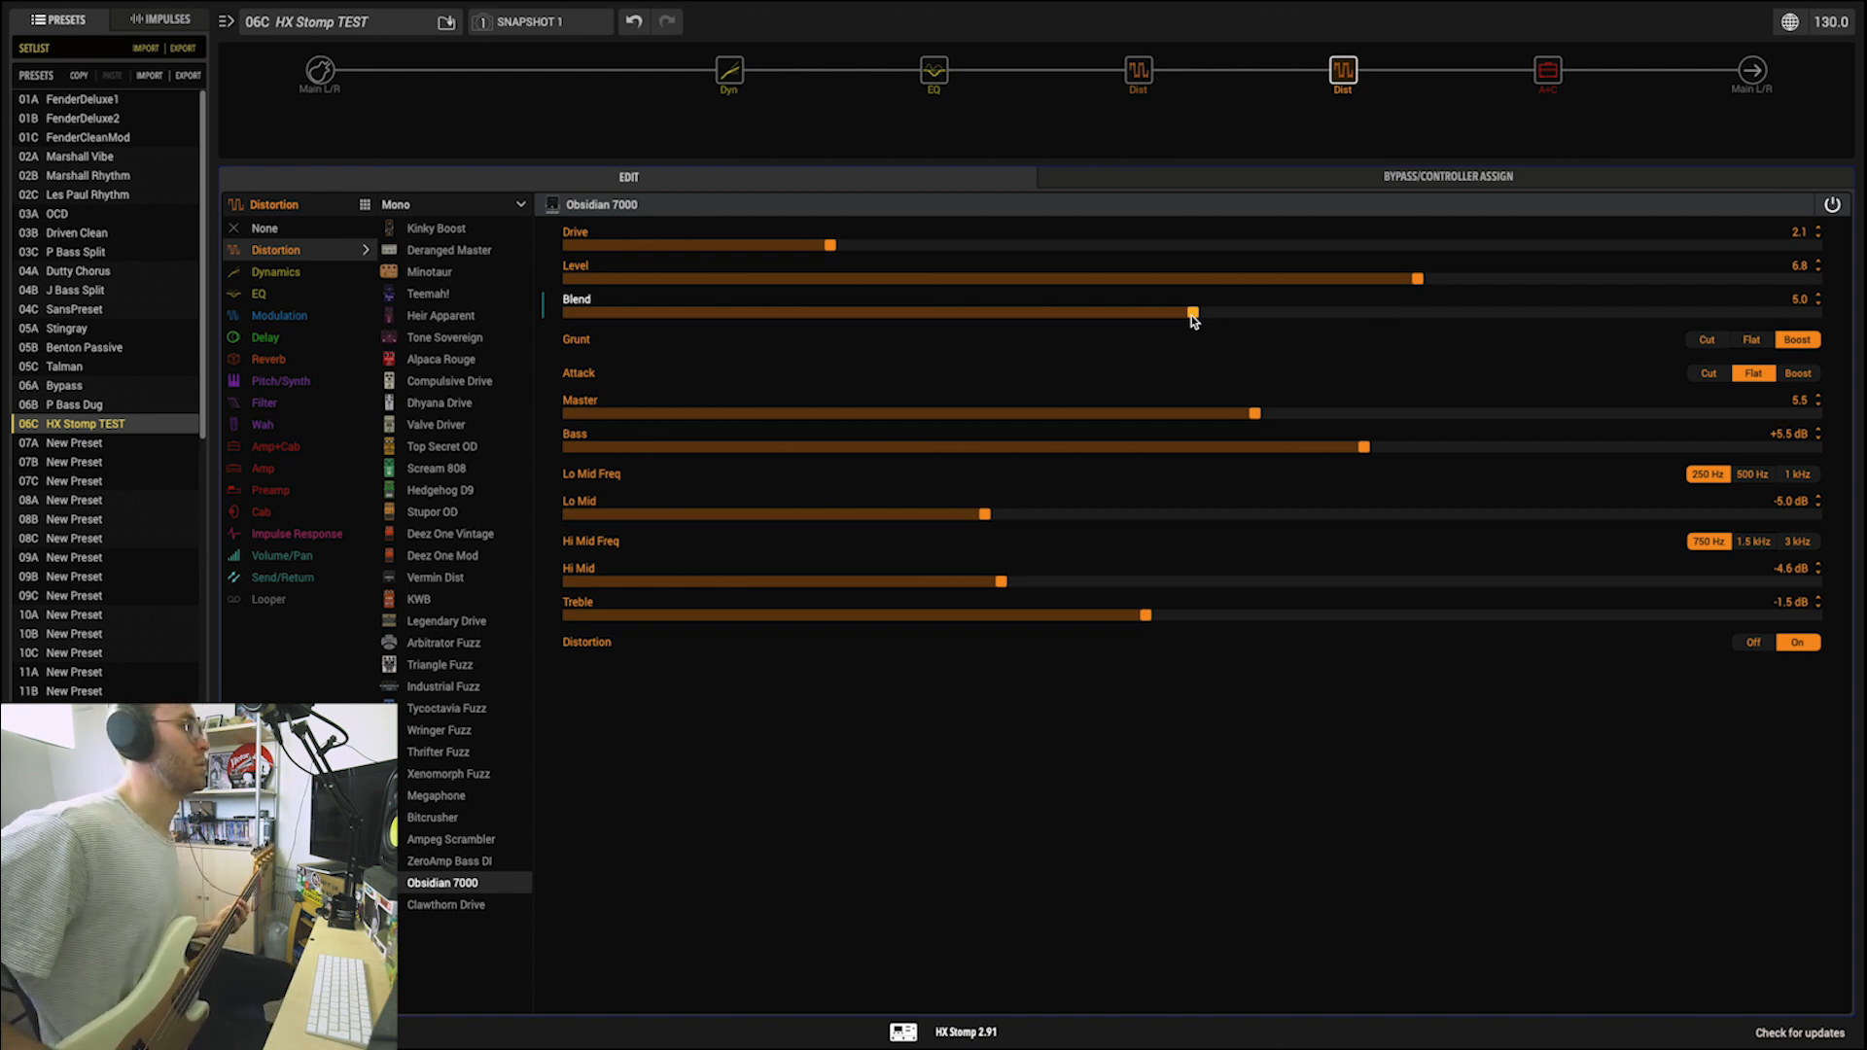
click(1290, 447)
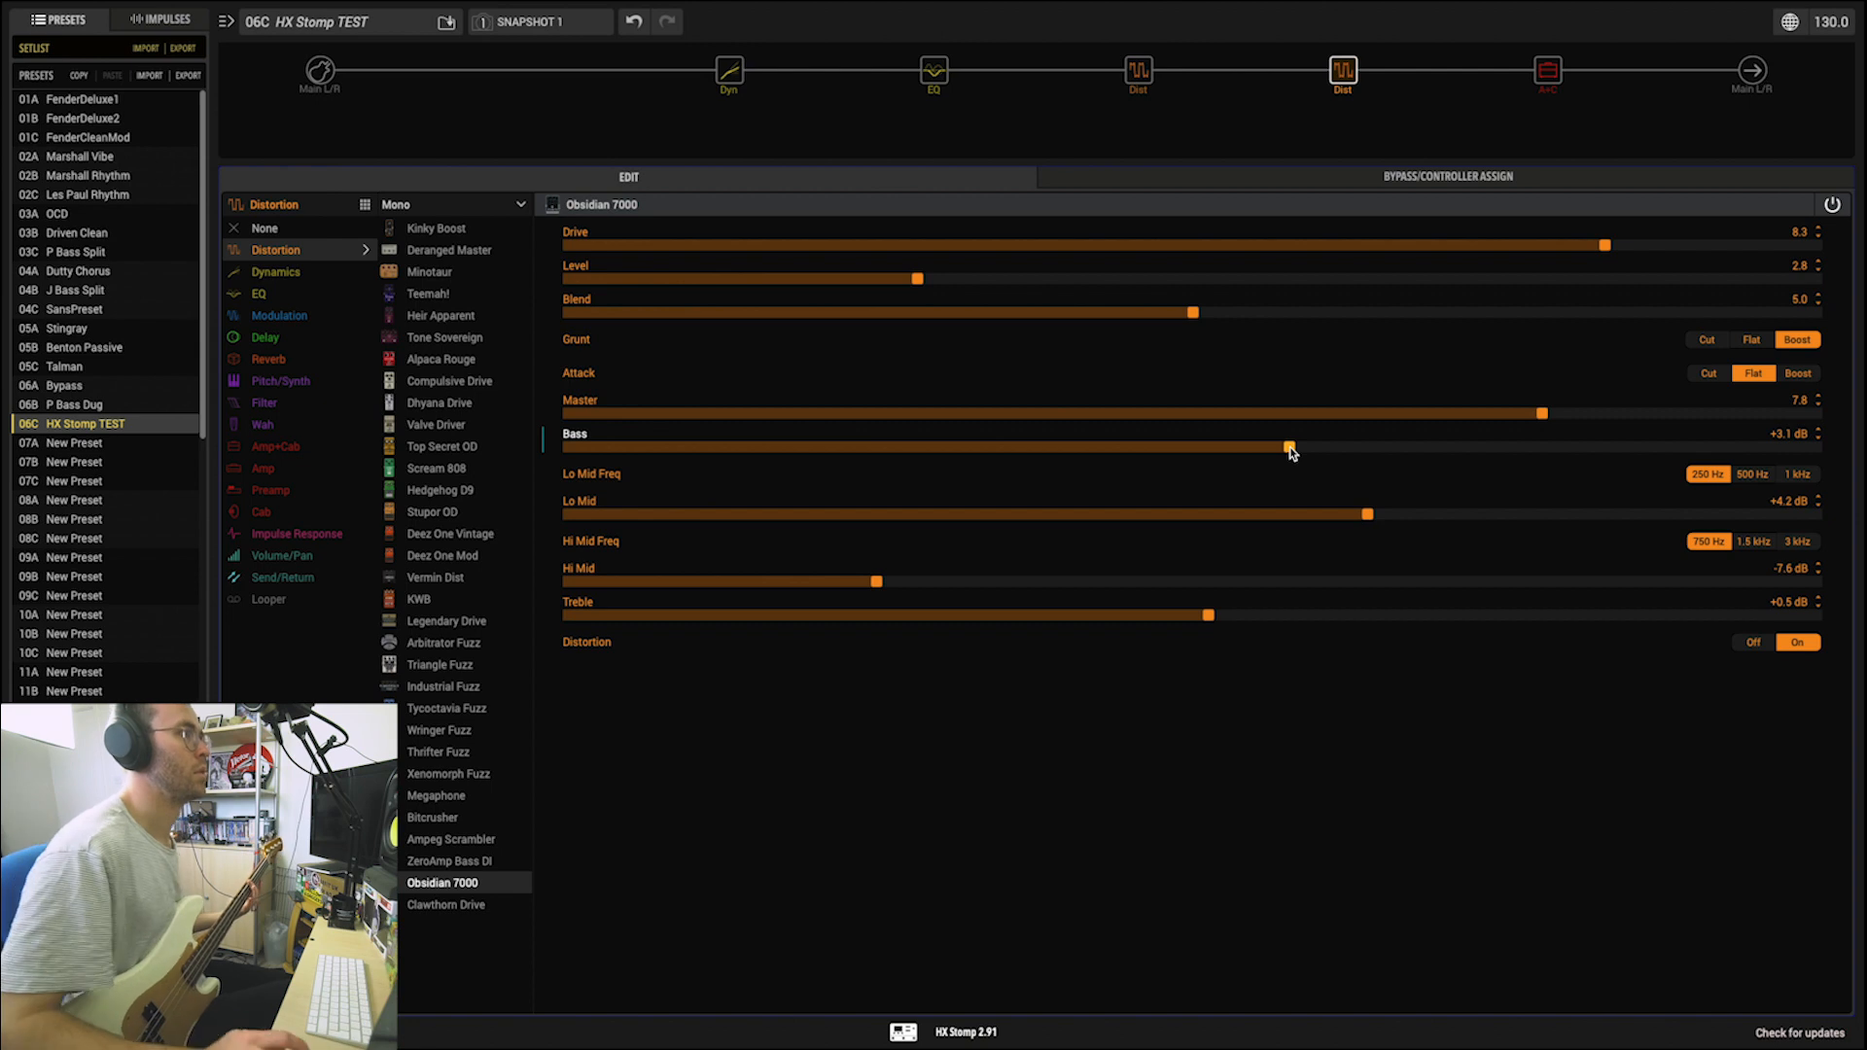
Step: Compare the tone with the EQ block bypassed and enabled, and do the same with the Obsidian 7000
click(927, 51)
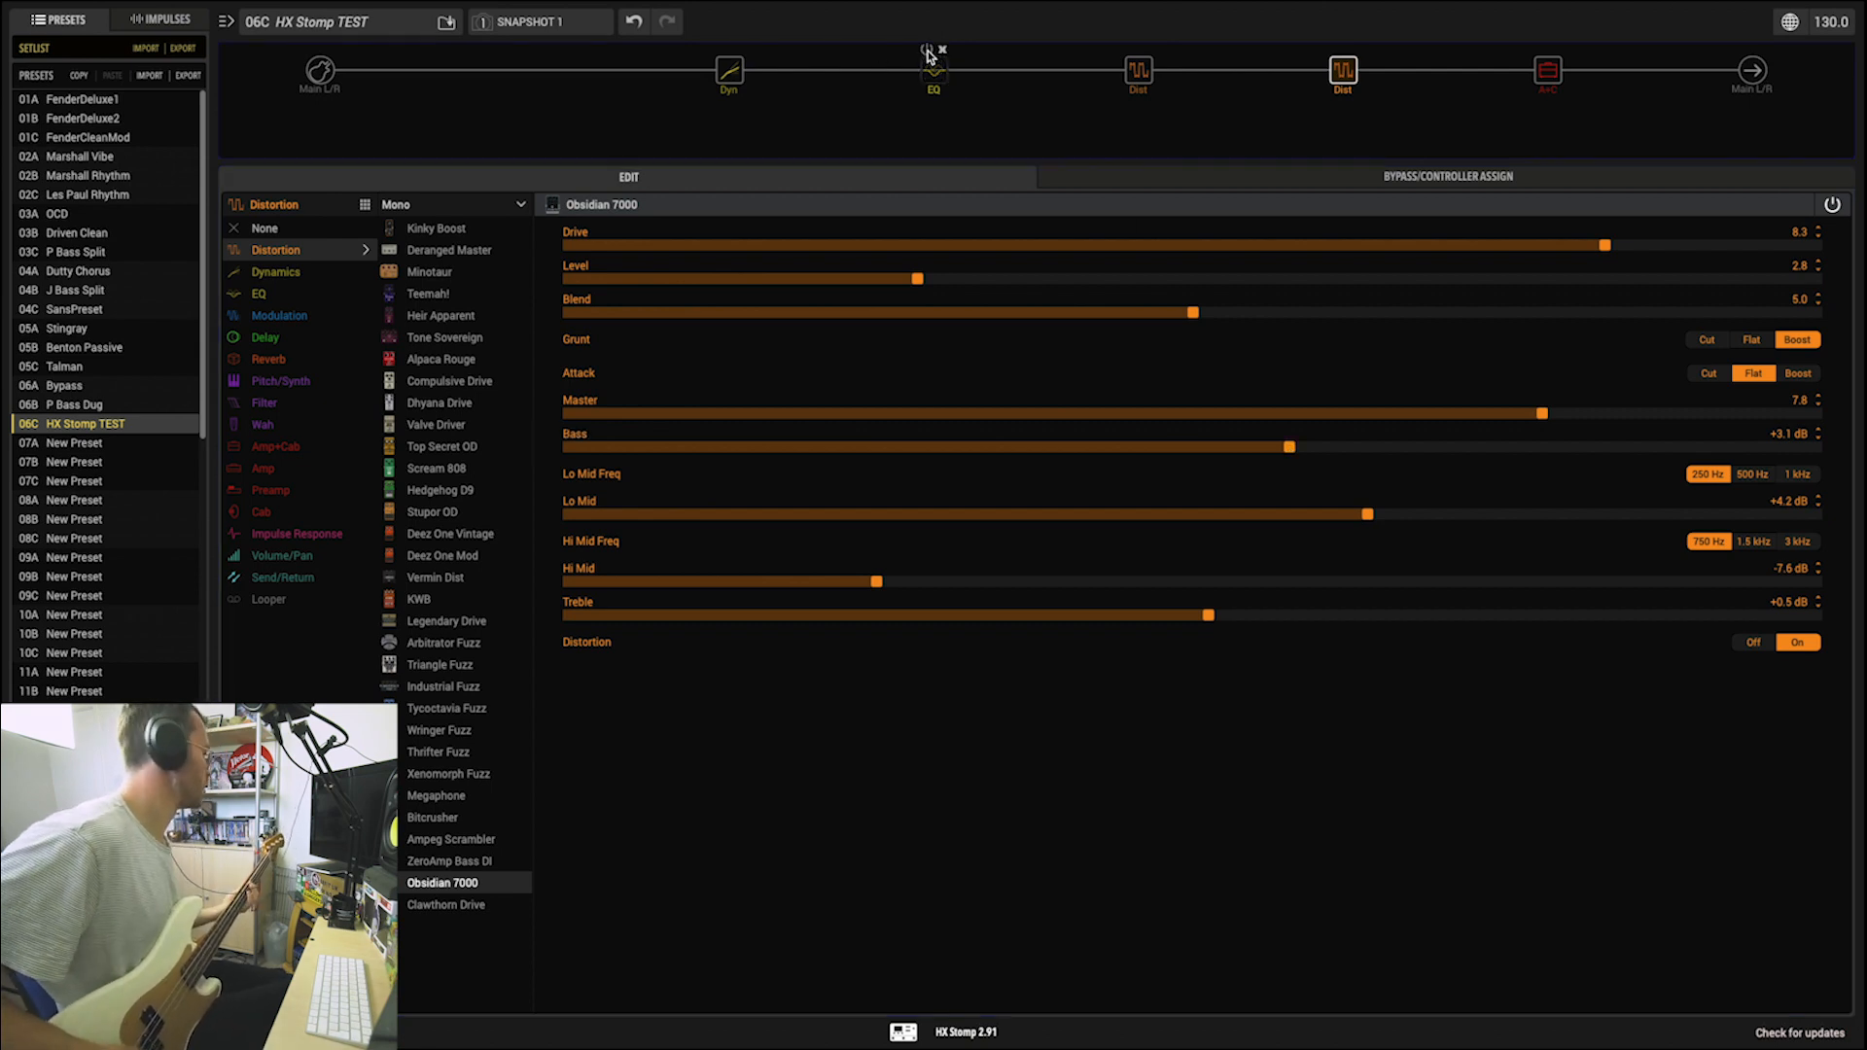
click(928, 51)
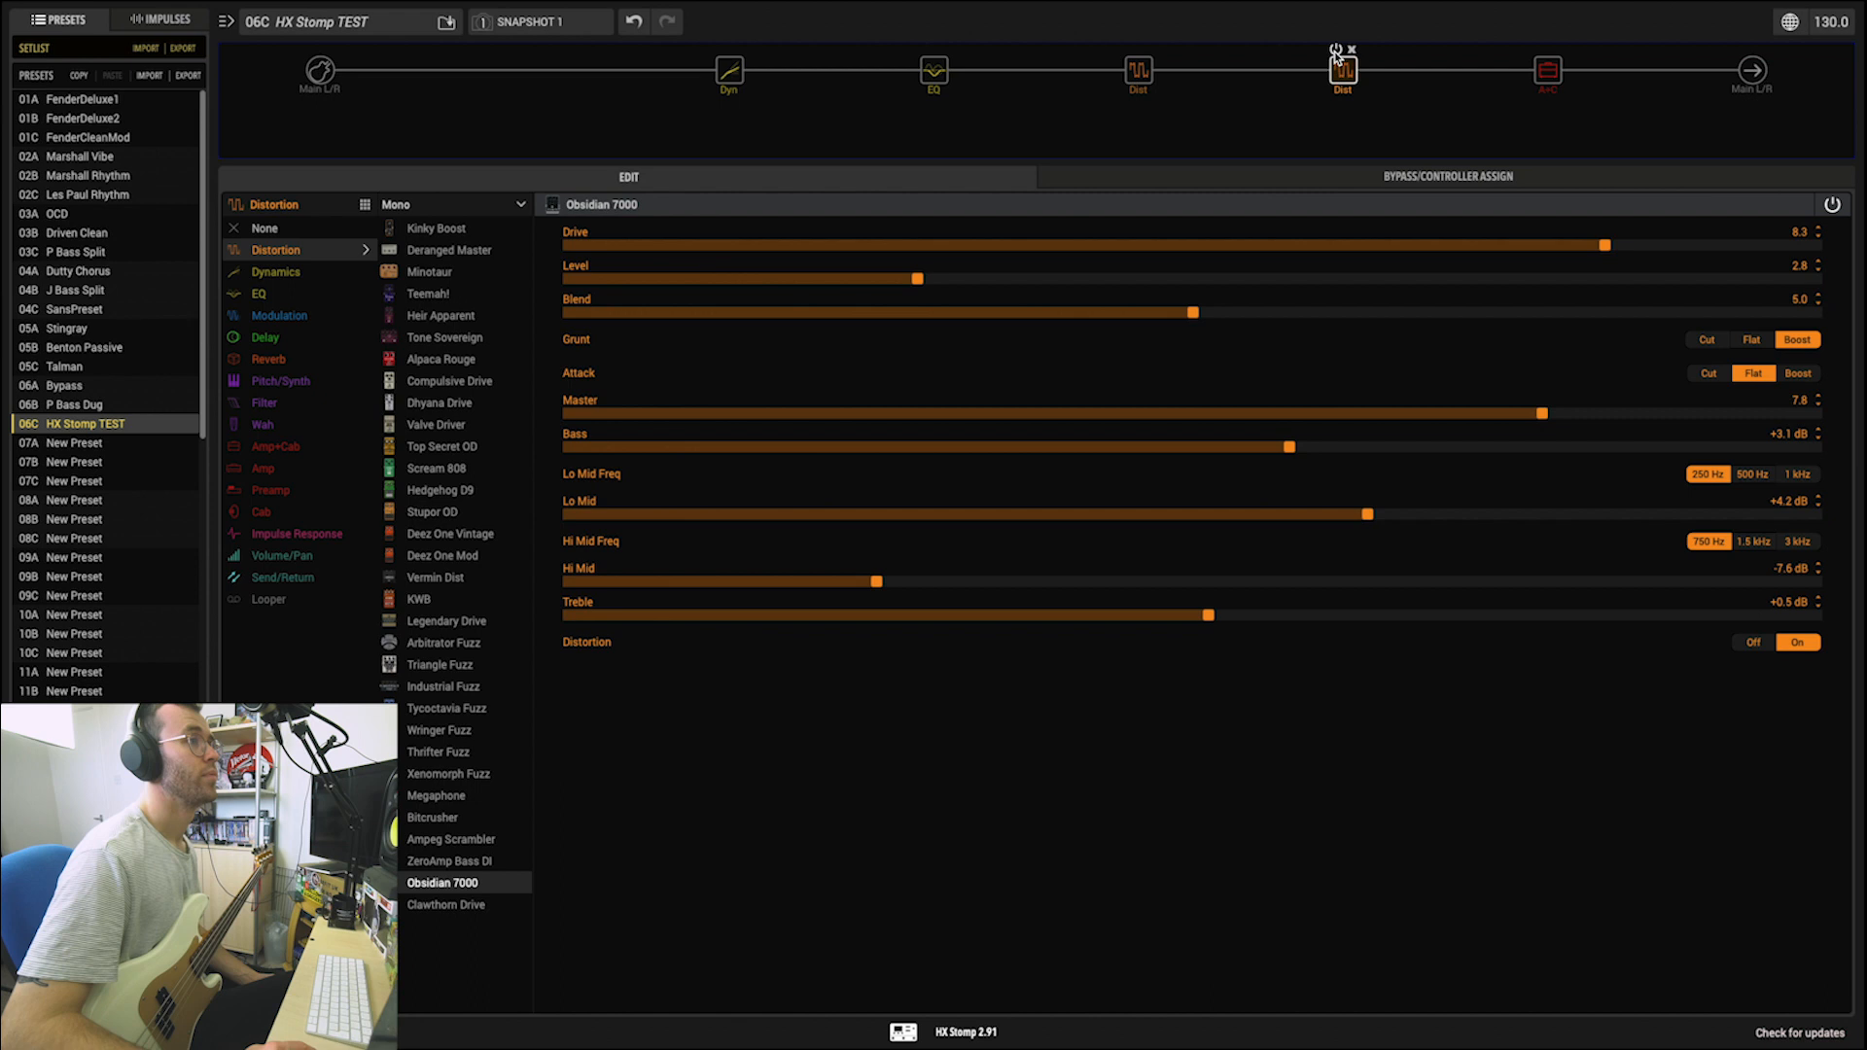
click(1333, 51)
click(1334, 51)
click(1334, 50)
click(1334, 51)
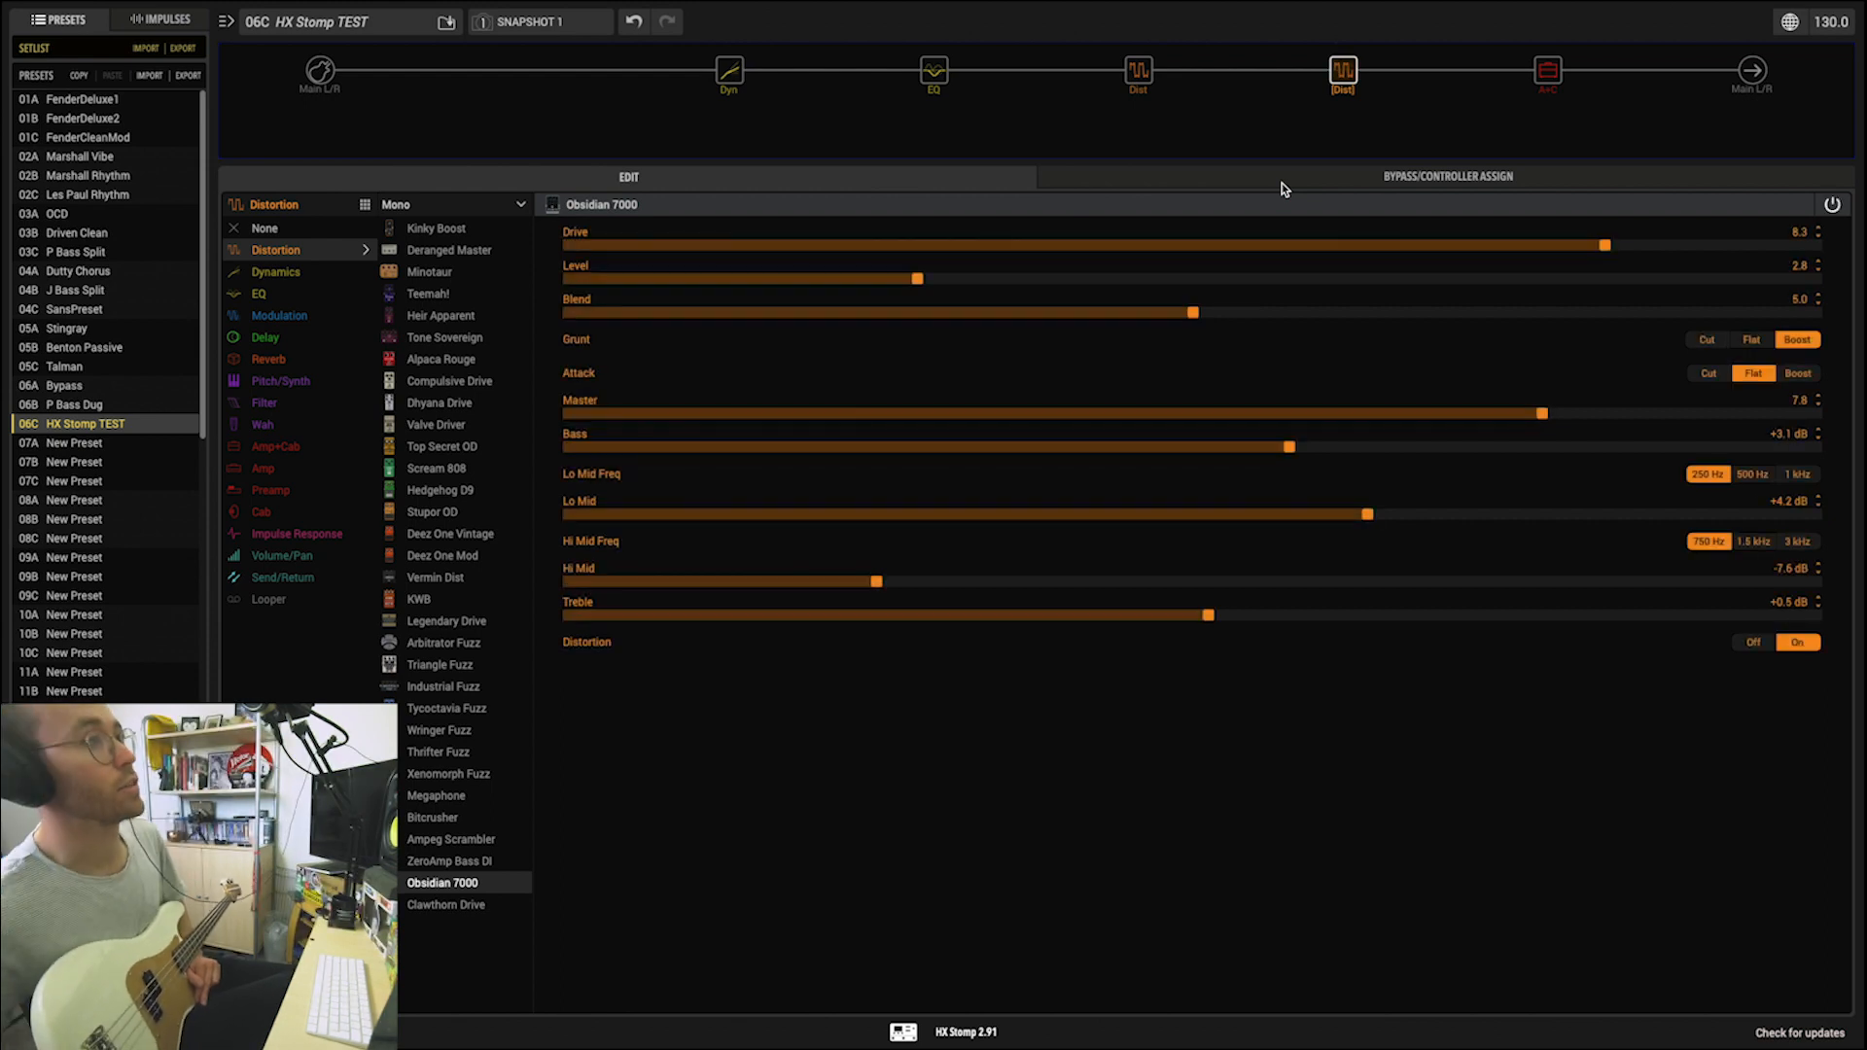
Step: Assign the Obsidian 7000's bypass to Footswitch 2, keeping the switch type as Latching
click(1320, 185)
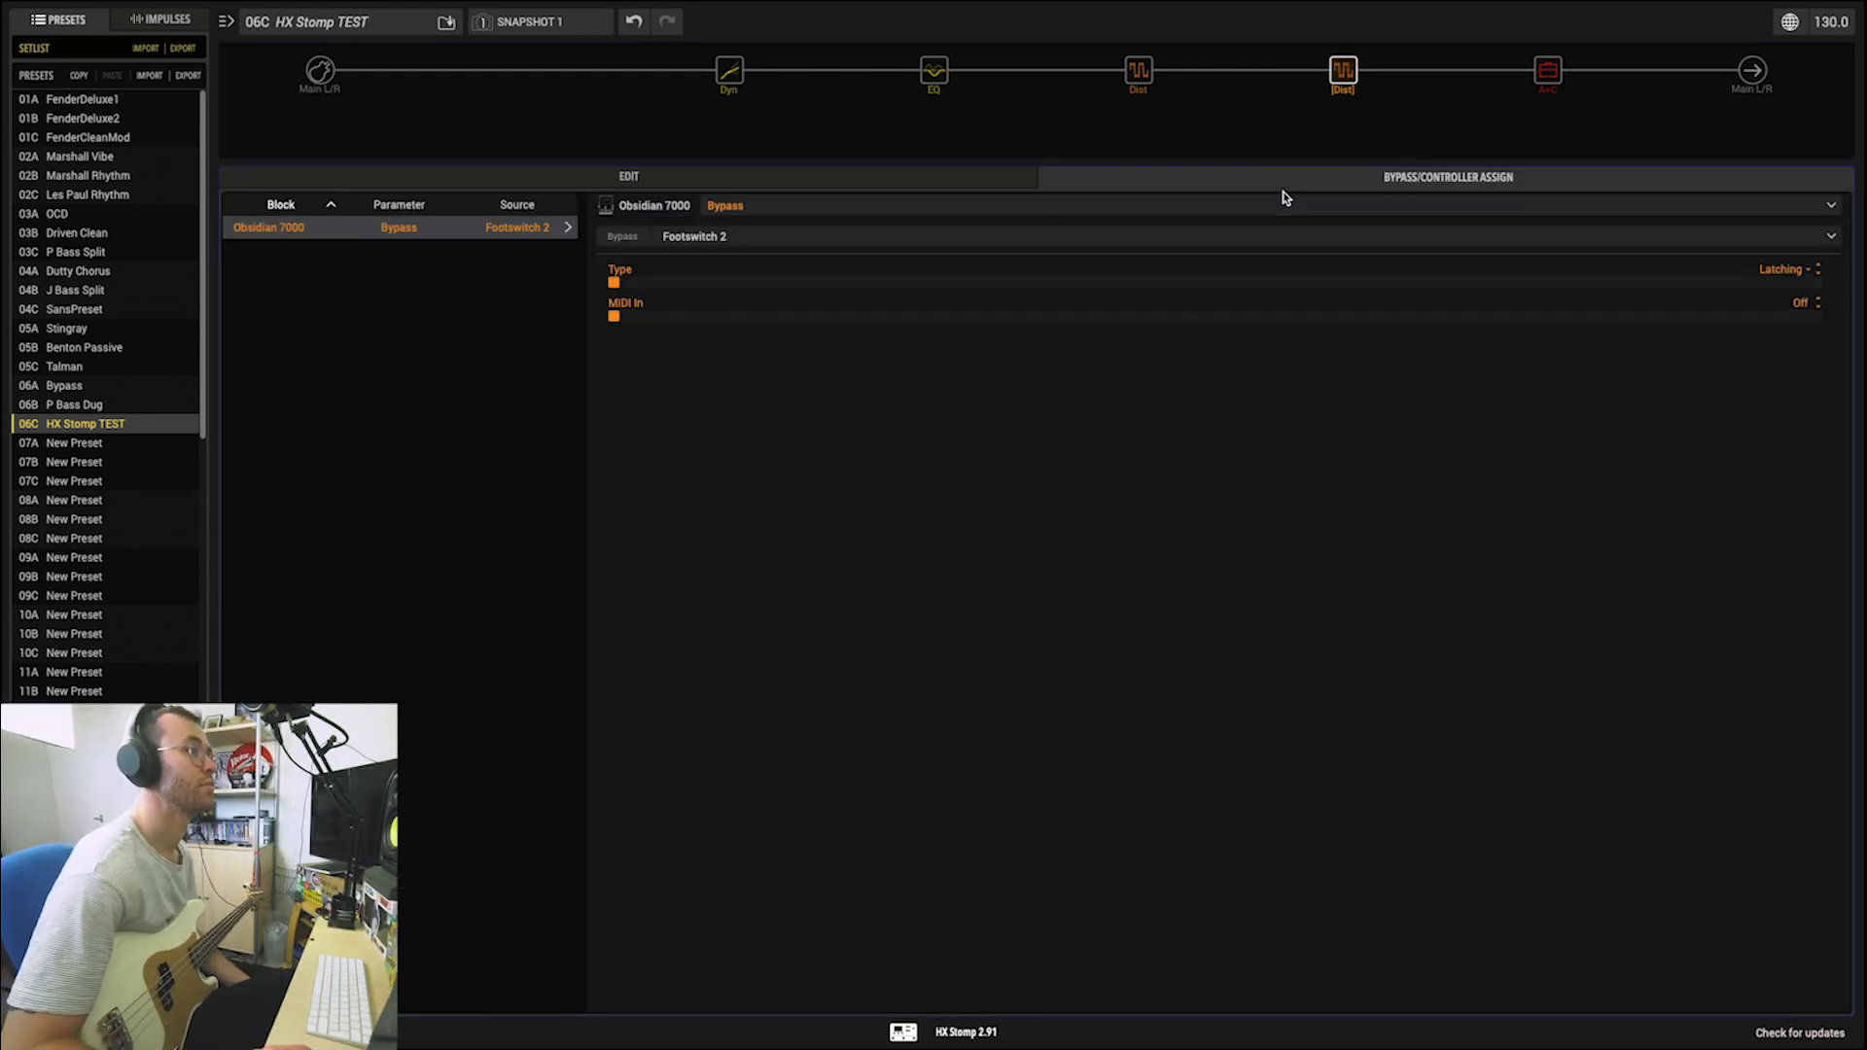
click(702, 242)
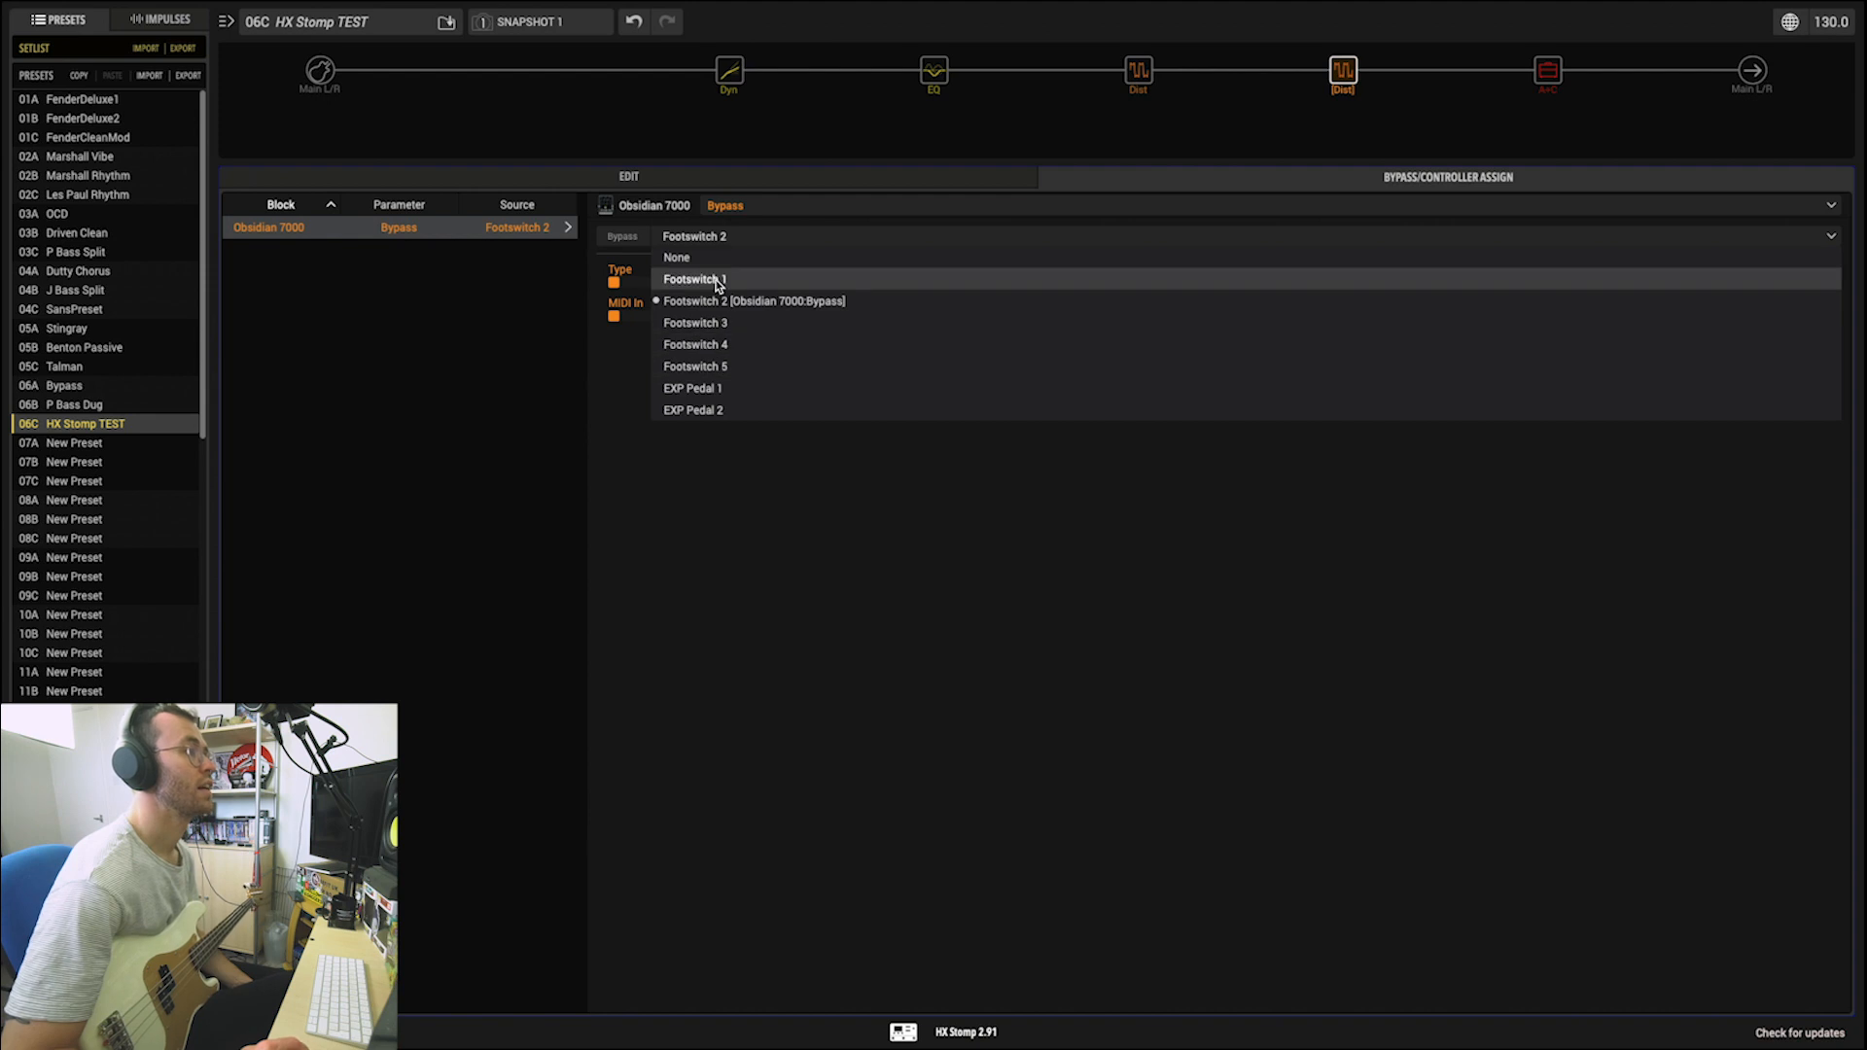
click(695, 300)
click(1787, 269)
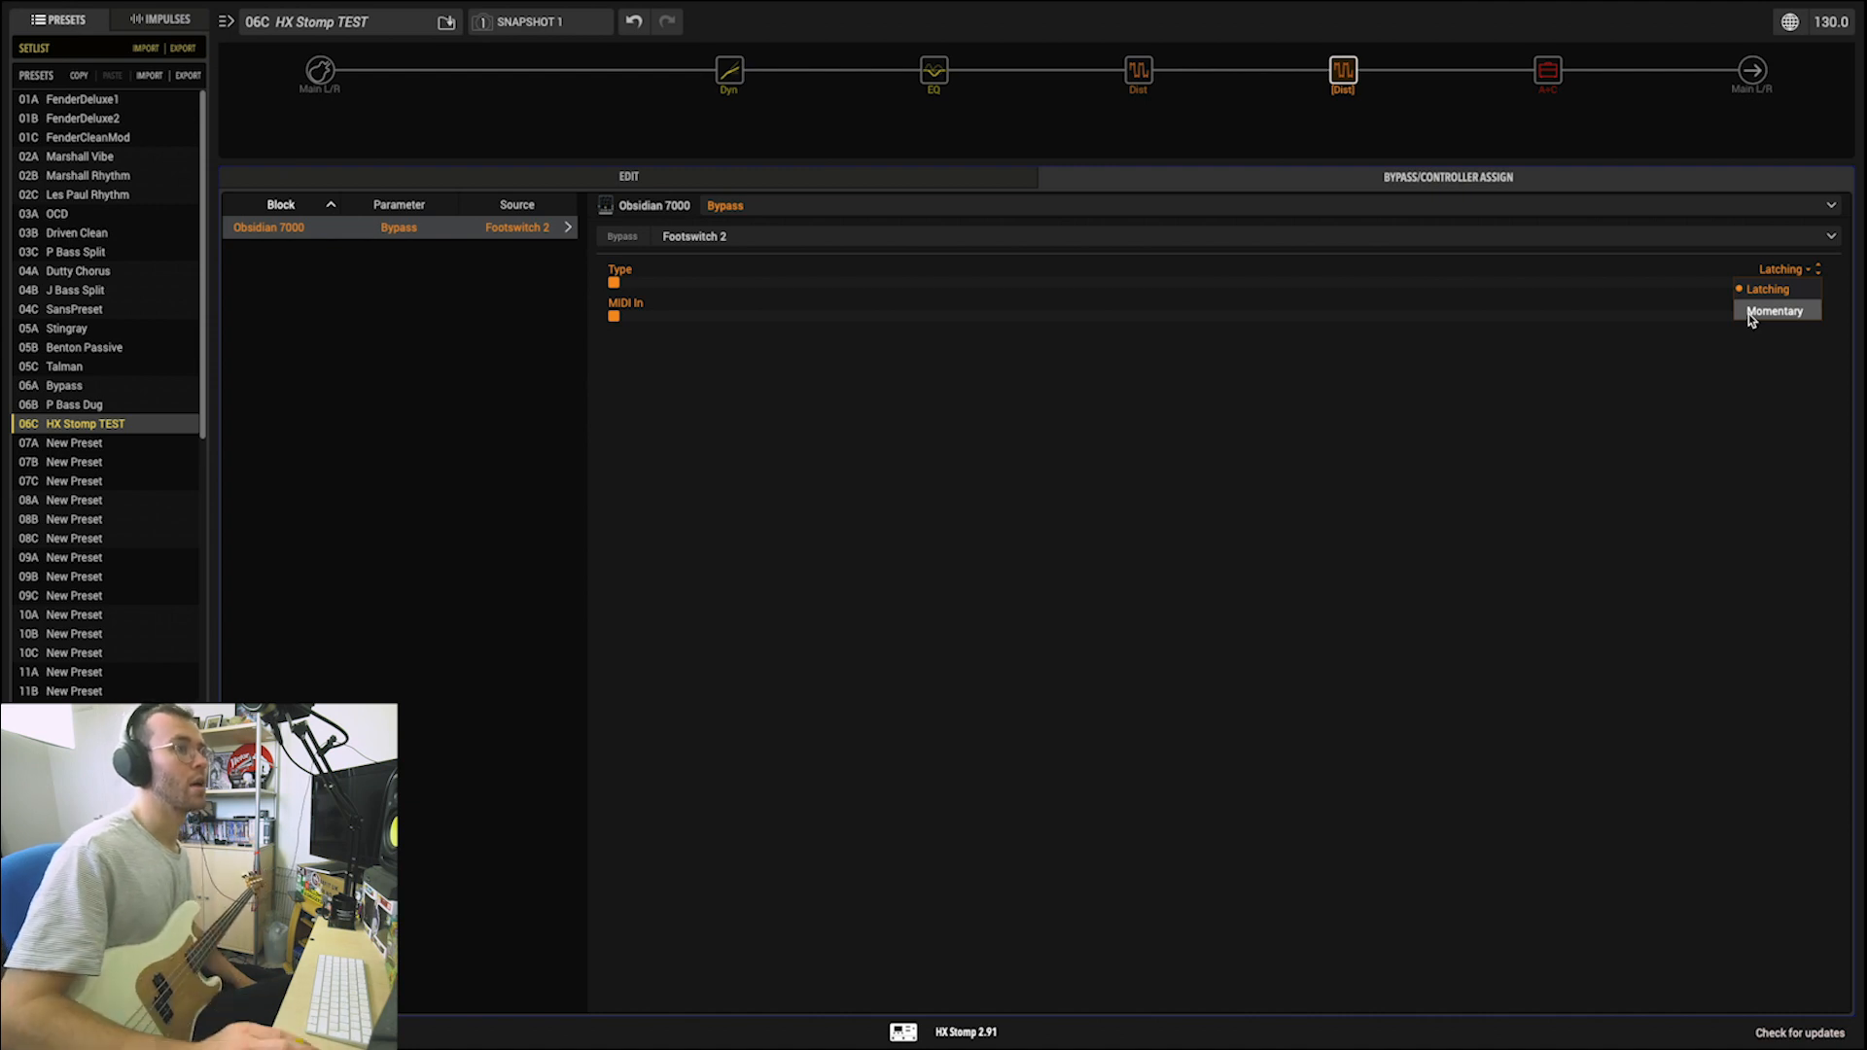
click(1265, 406)
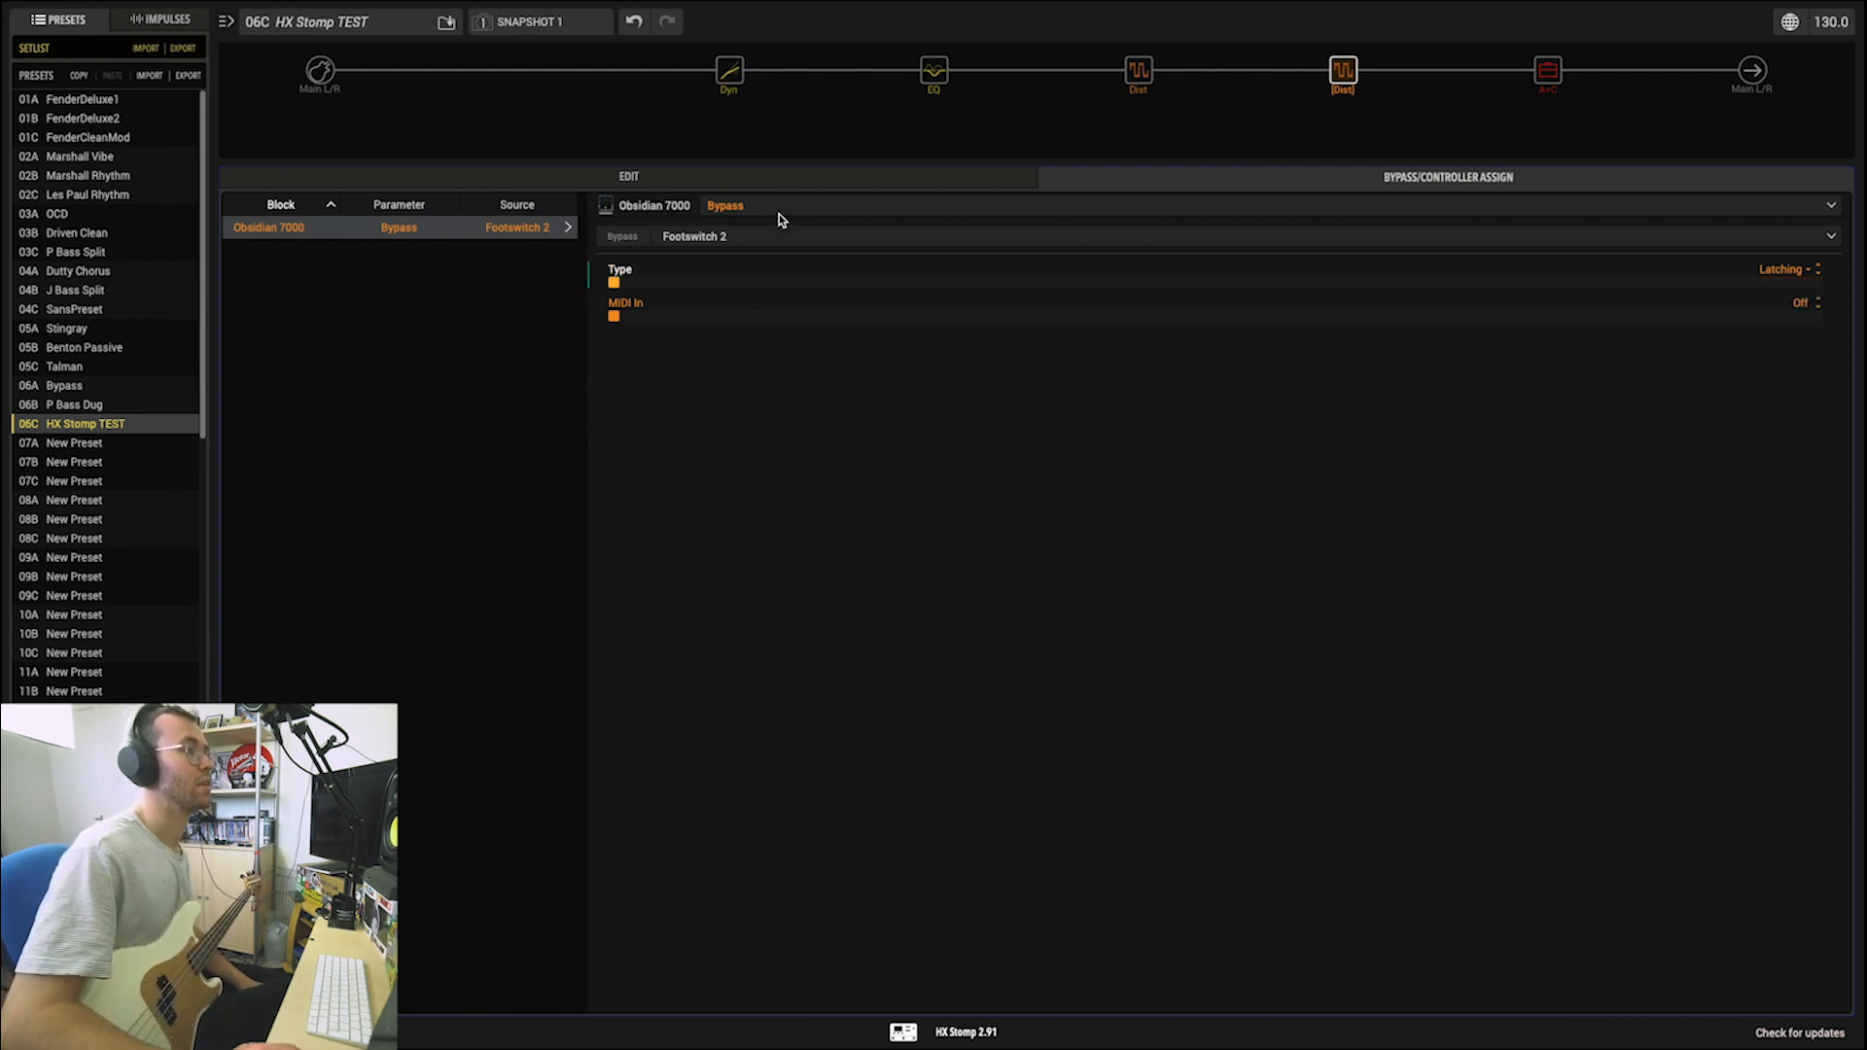
Step: Return to the block settings and remove the Obsidian 7000 from the signal chain
click(842, 179)
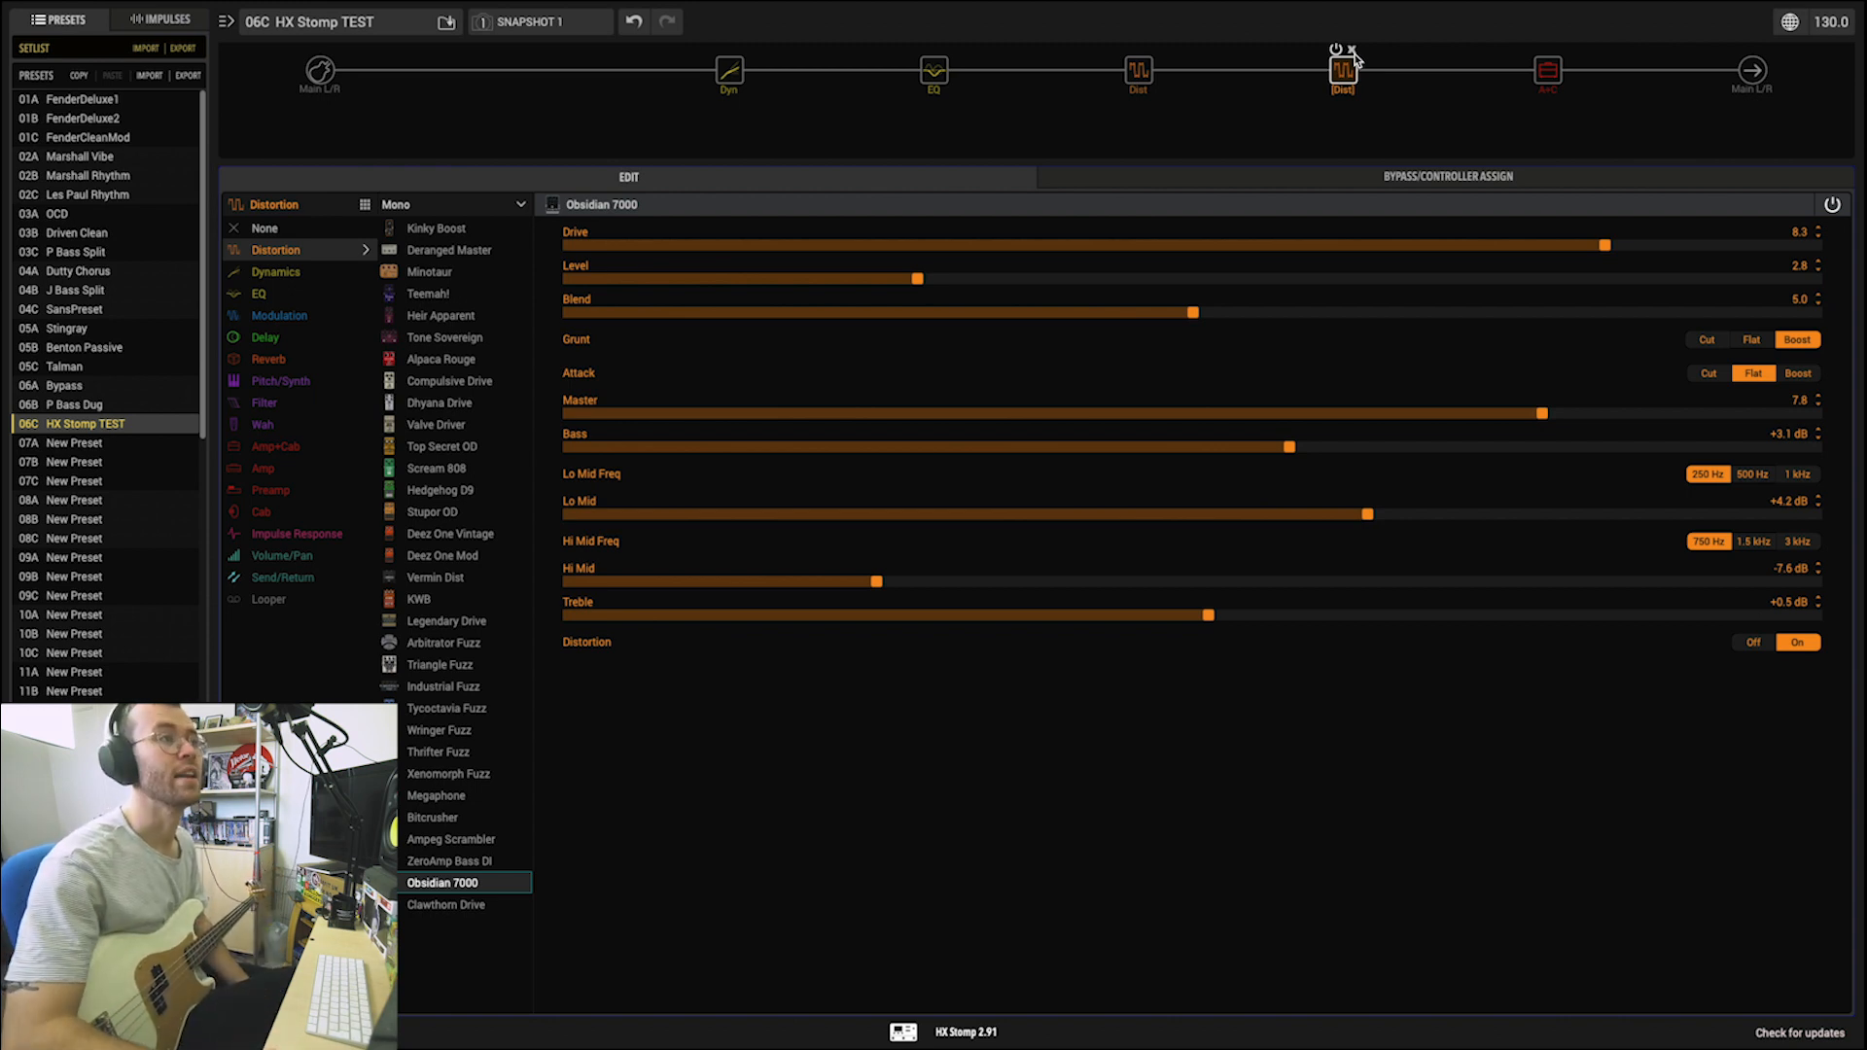
click(1351, 50)
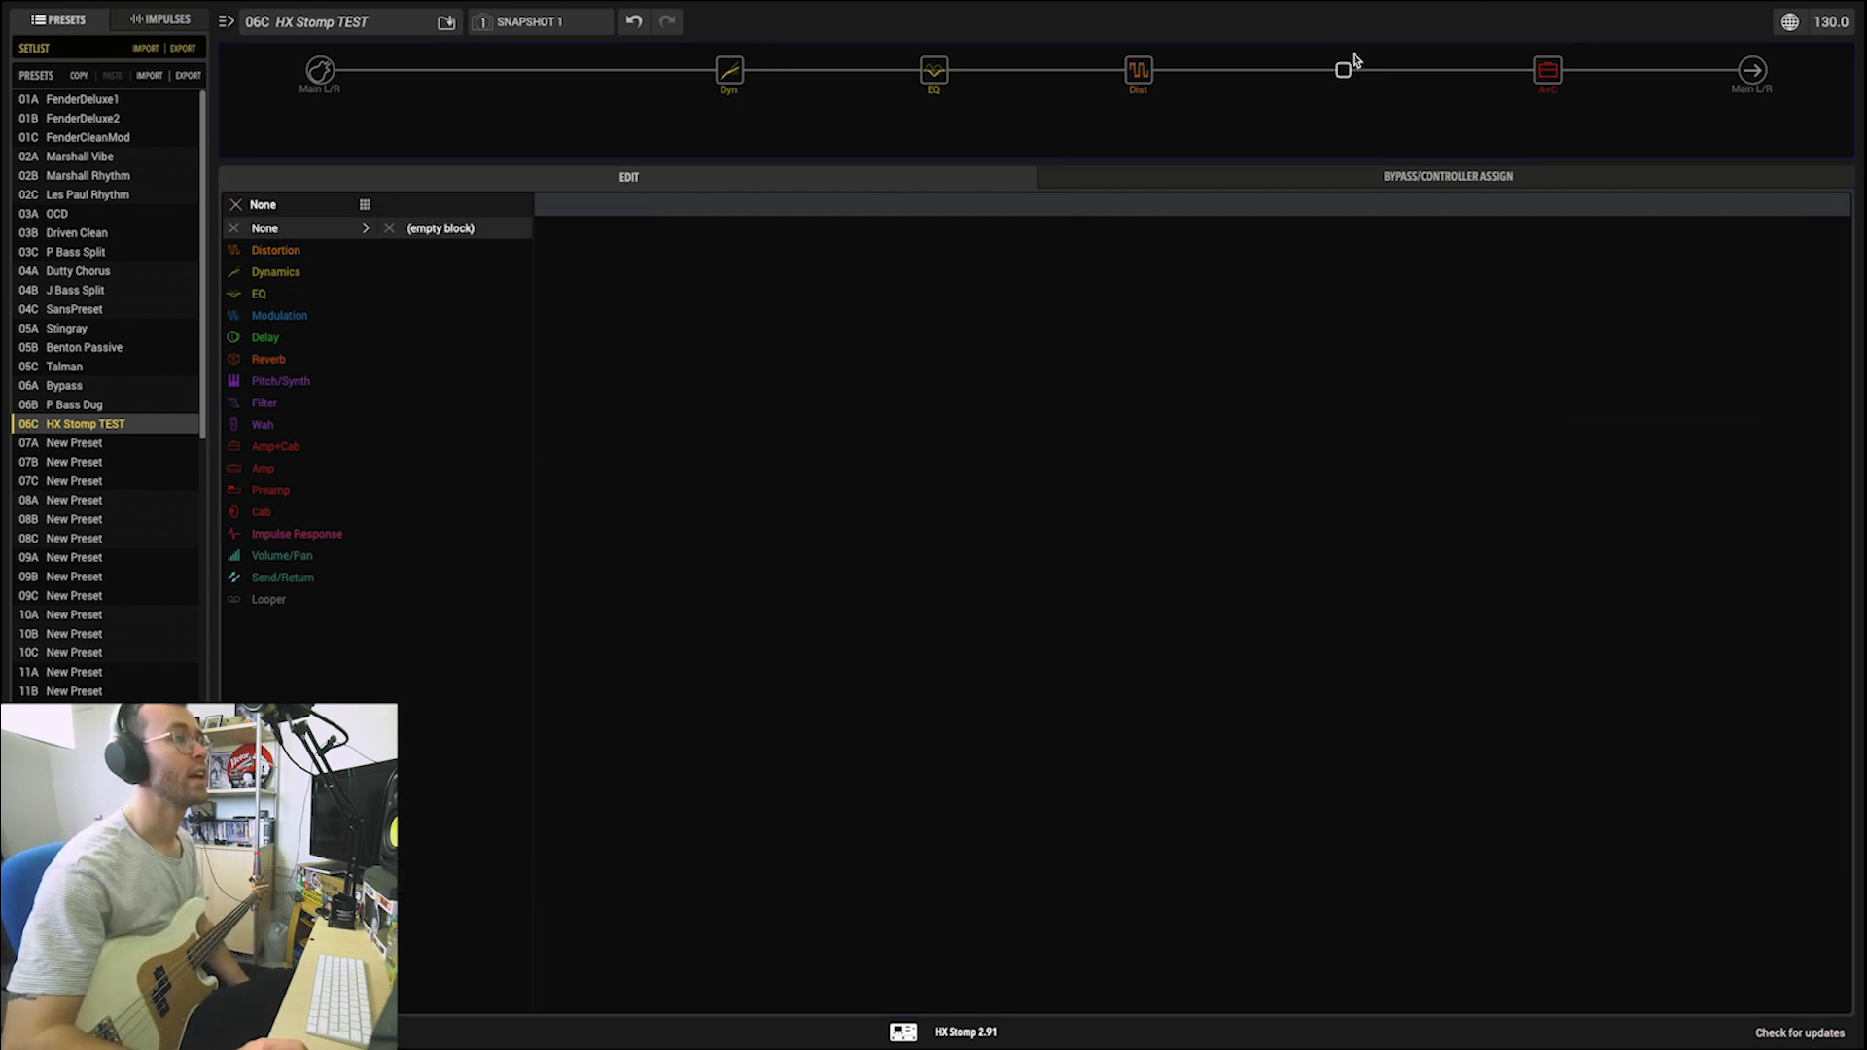
Step: Add a Scream 808 distortion in the empty slot before the compressor and move it down onto a parallel path
click(524, 72)
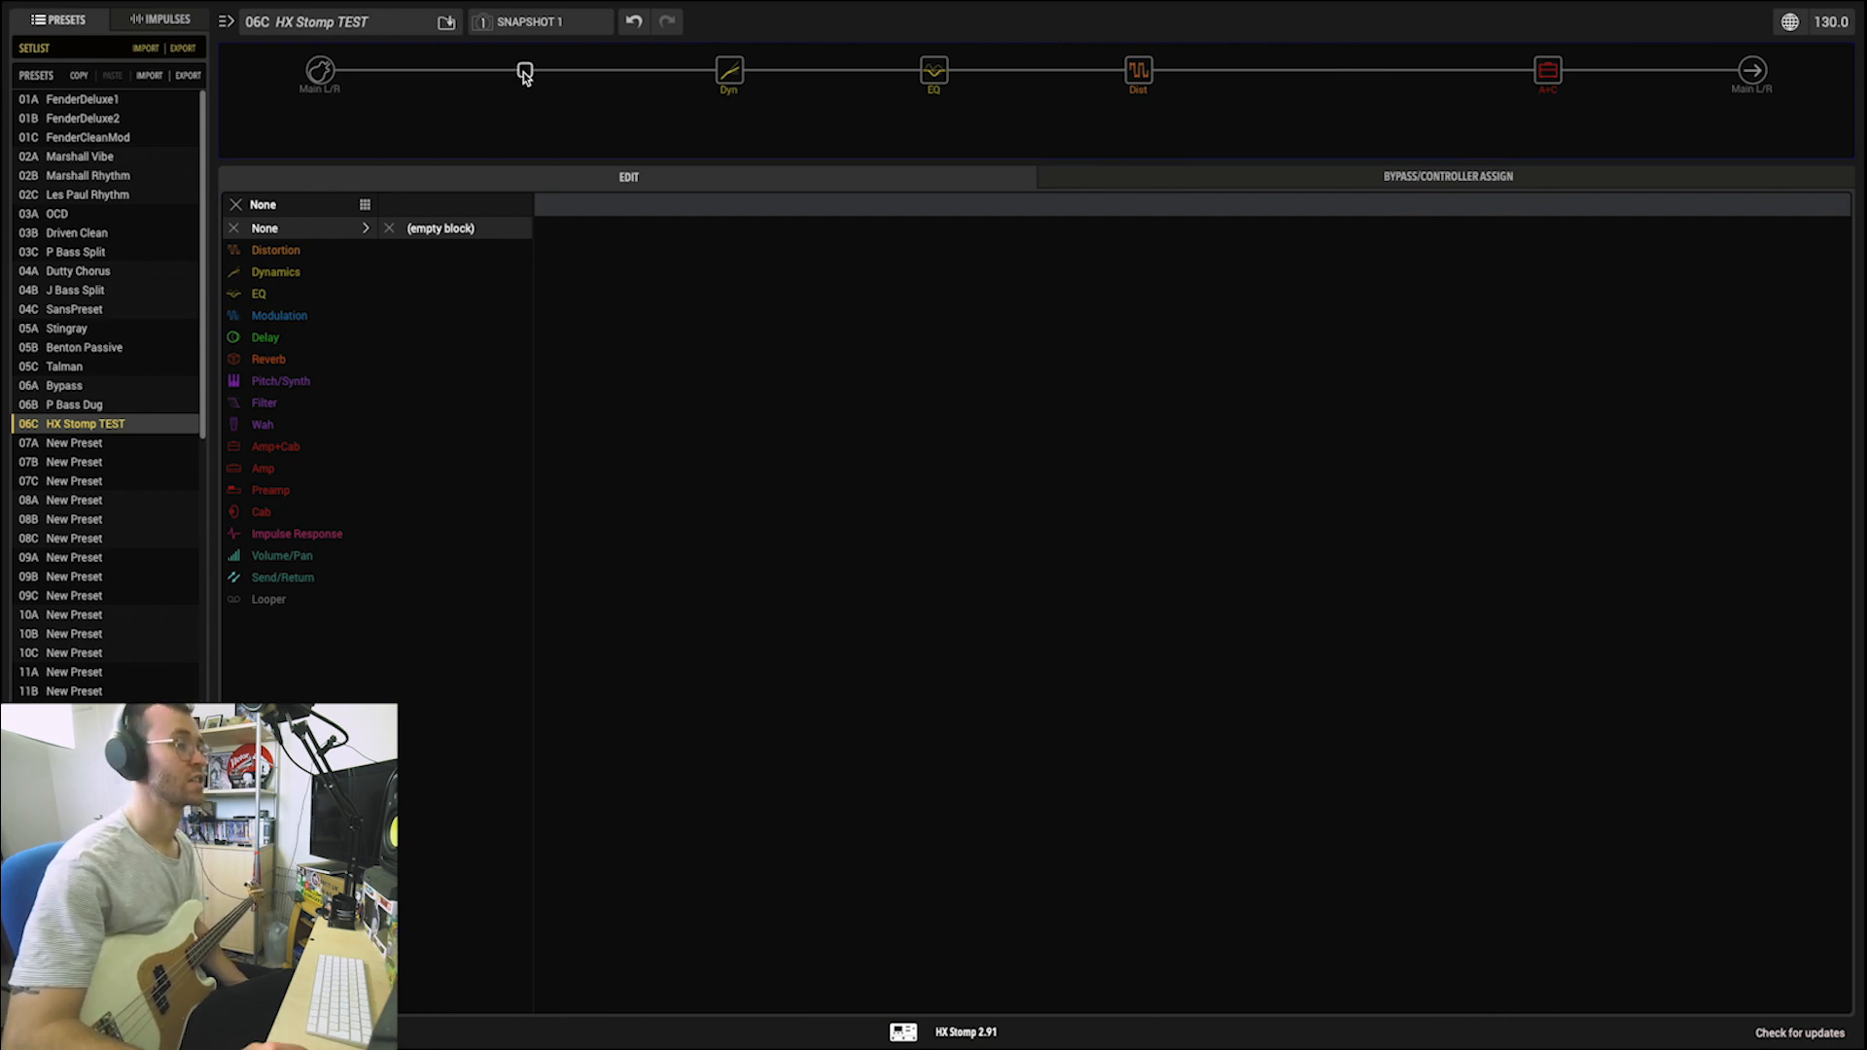
click(291, 249)
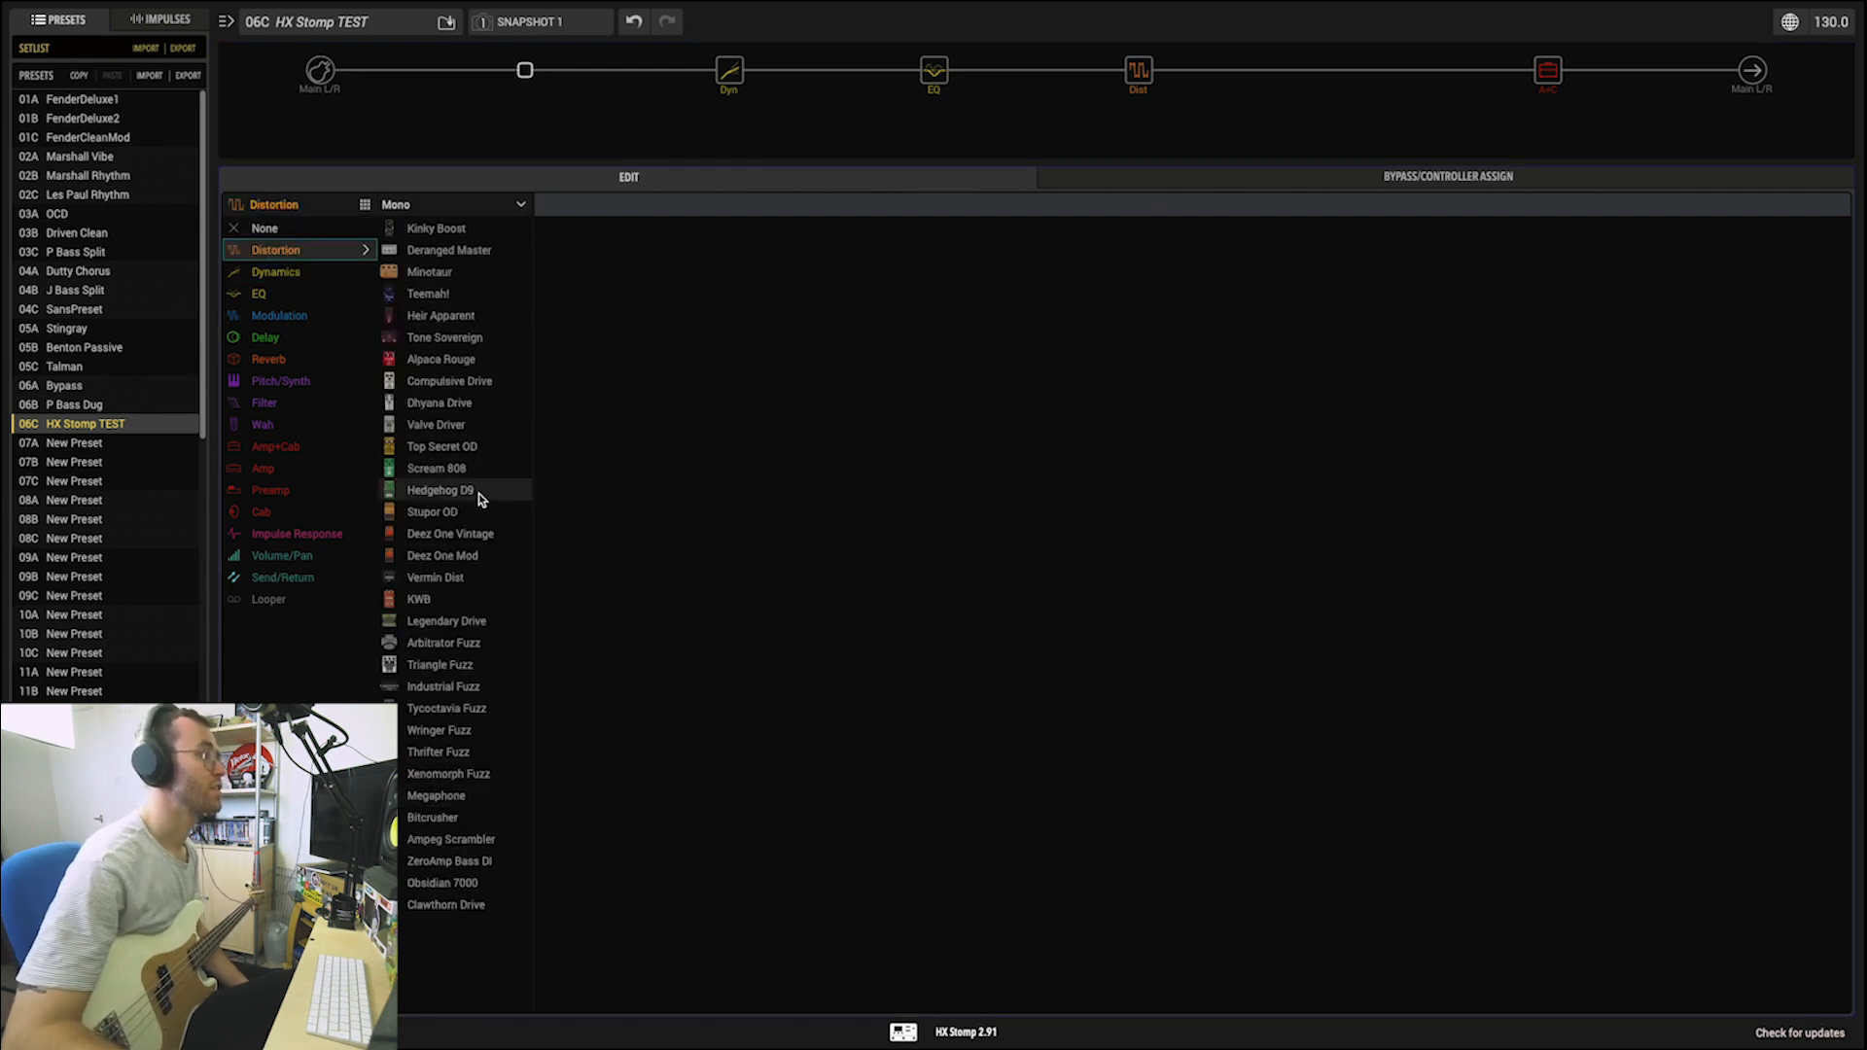
click(457, 475)
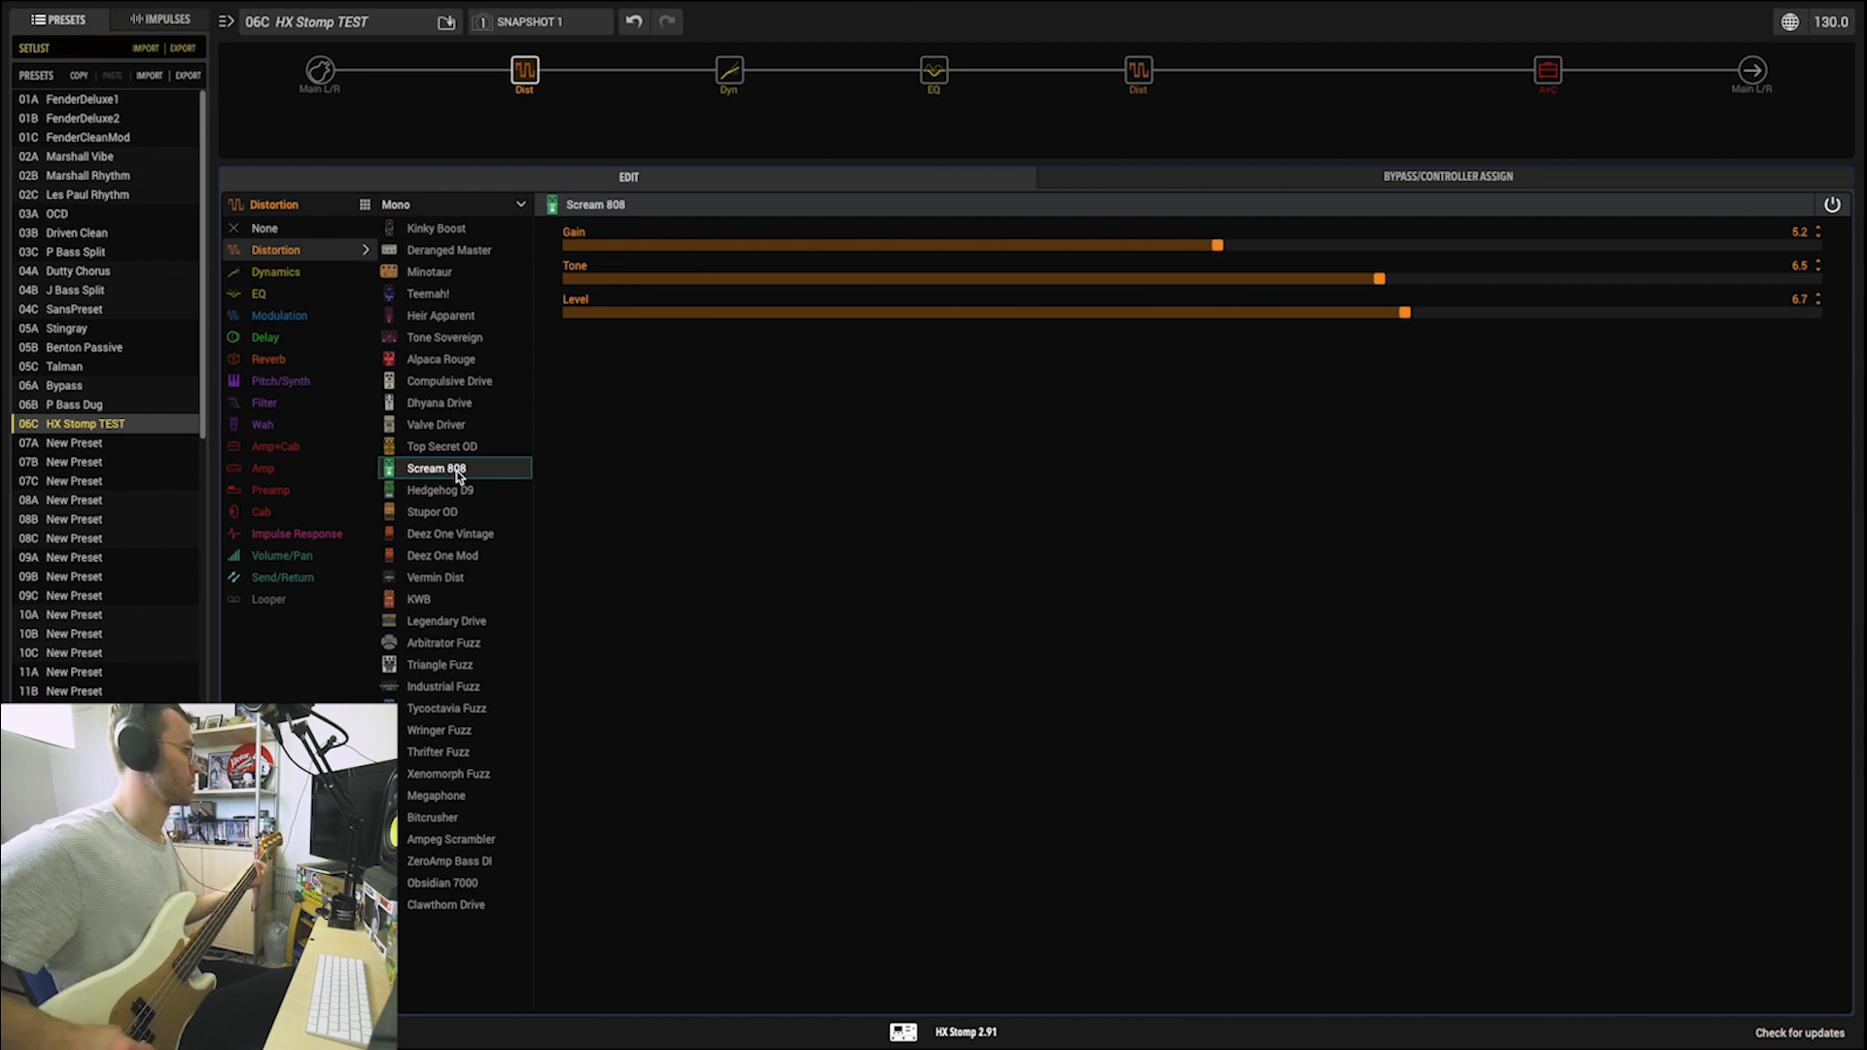
mouse_move(521, 54)
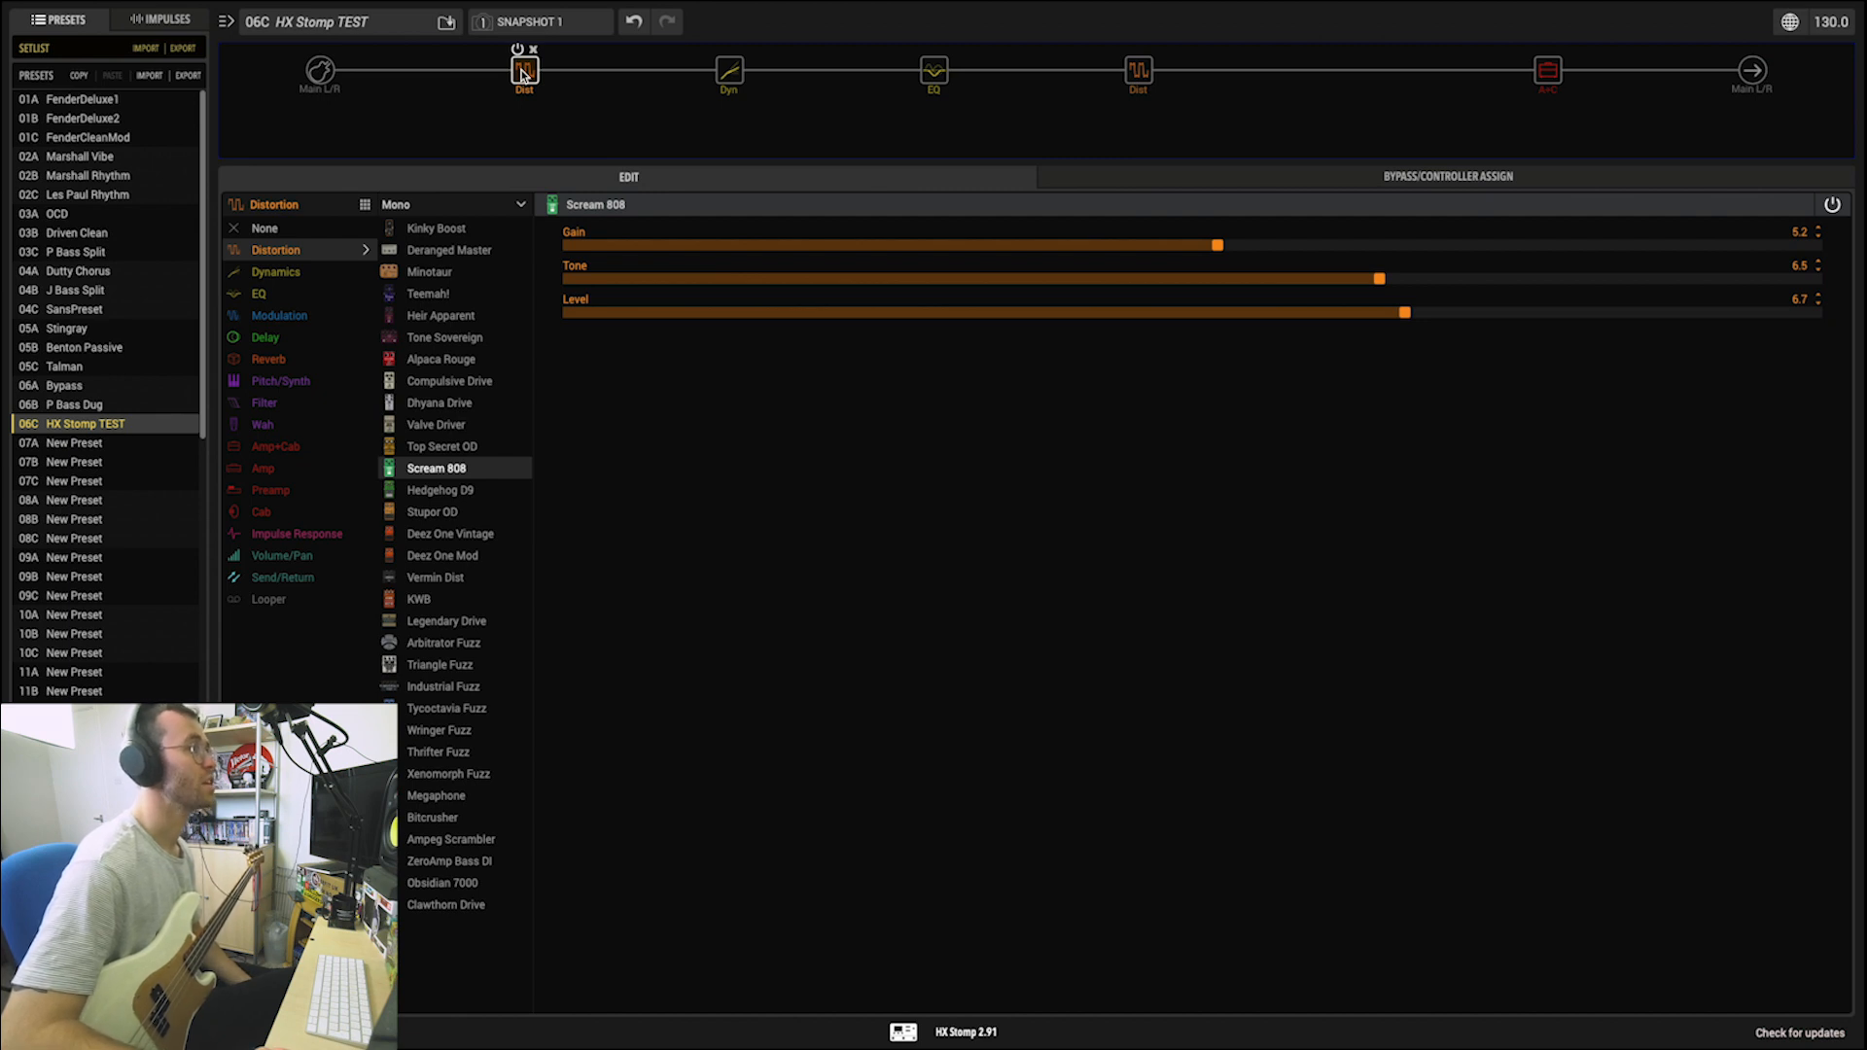
drag(521, 74, 525, 120)
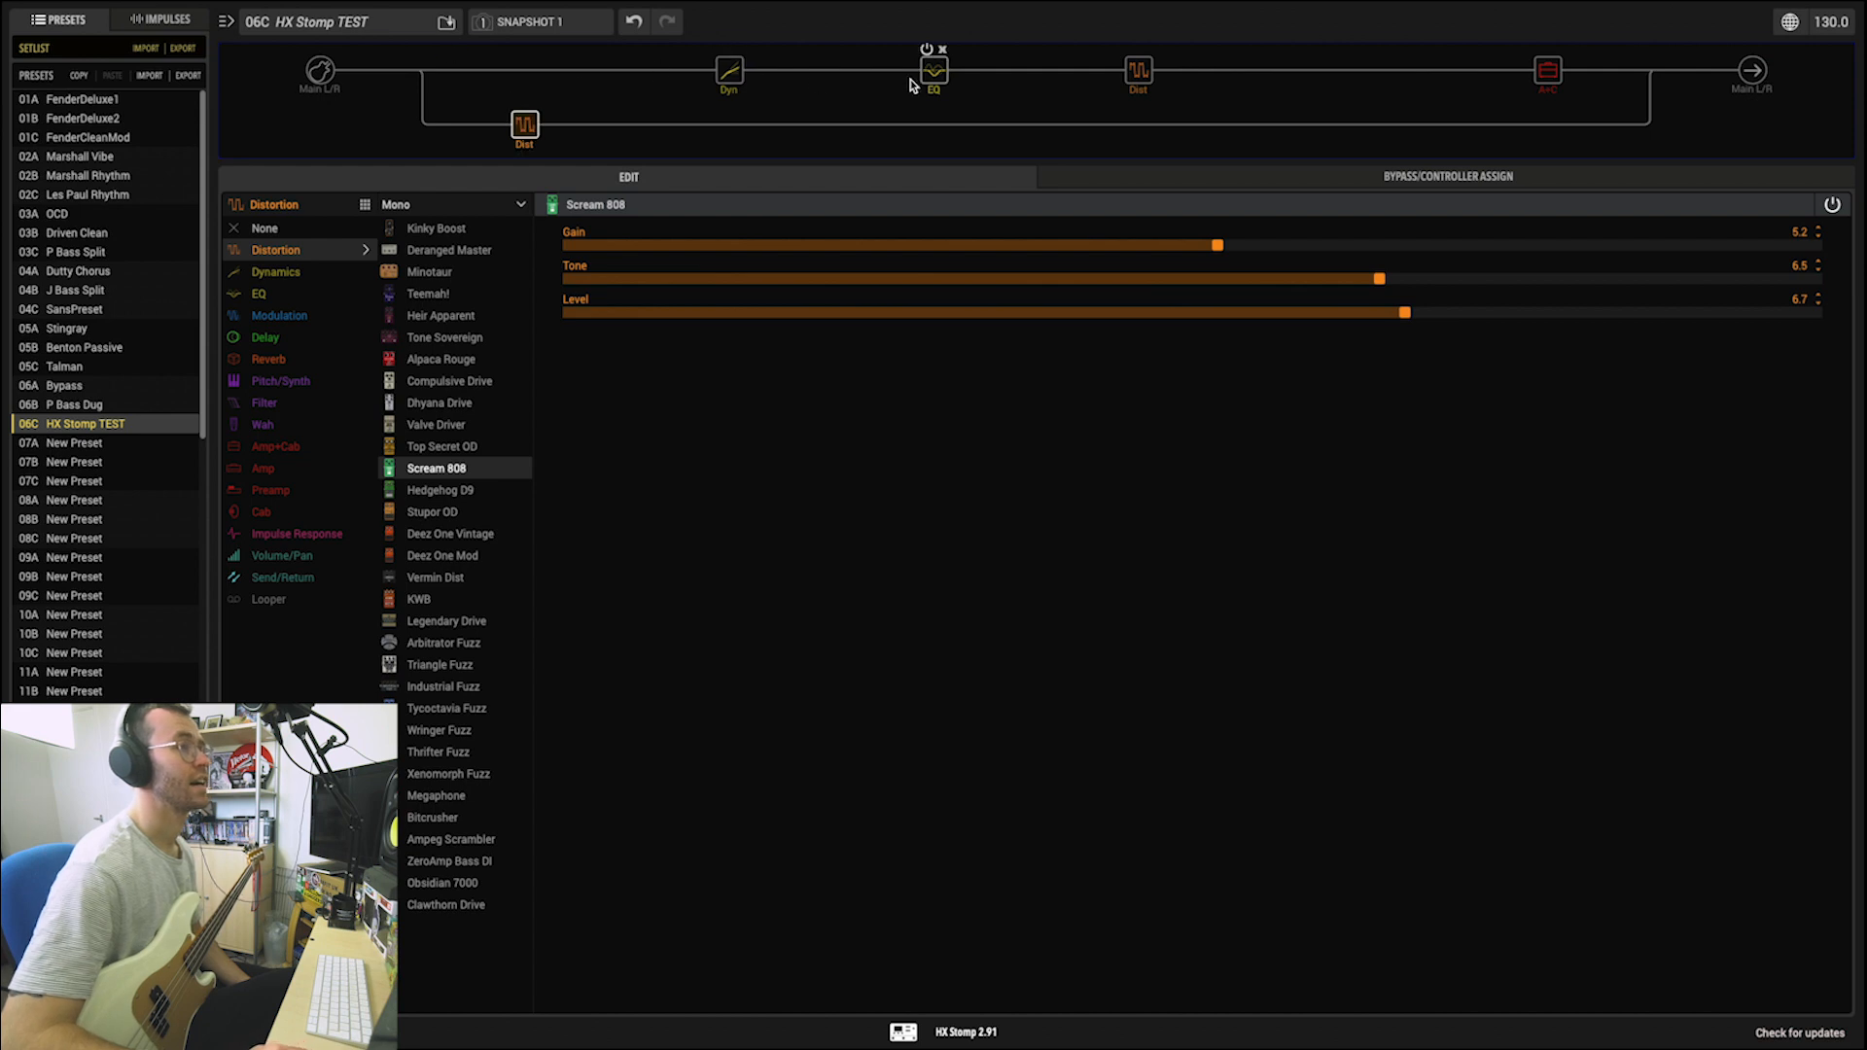
Step: Inspect the parallel path's Split Y settings and move the merge point to between the ZeroAmp Bass DI and the amp
click(423, 71)
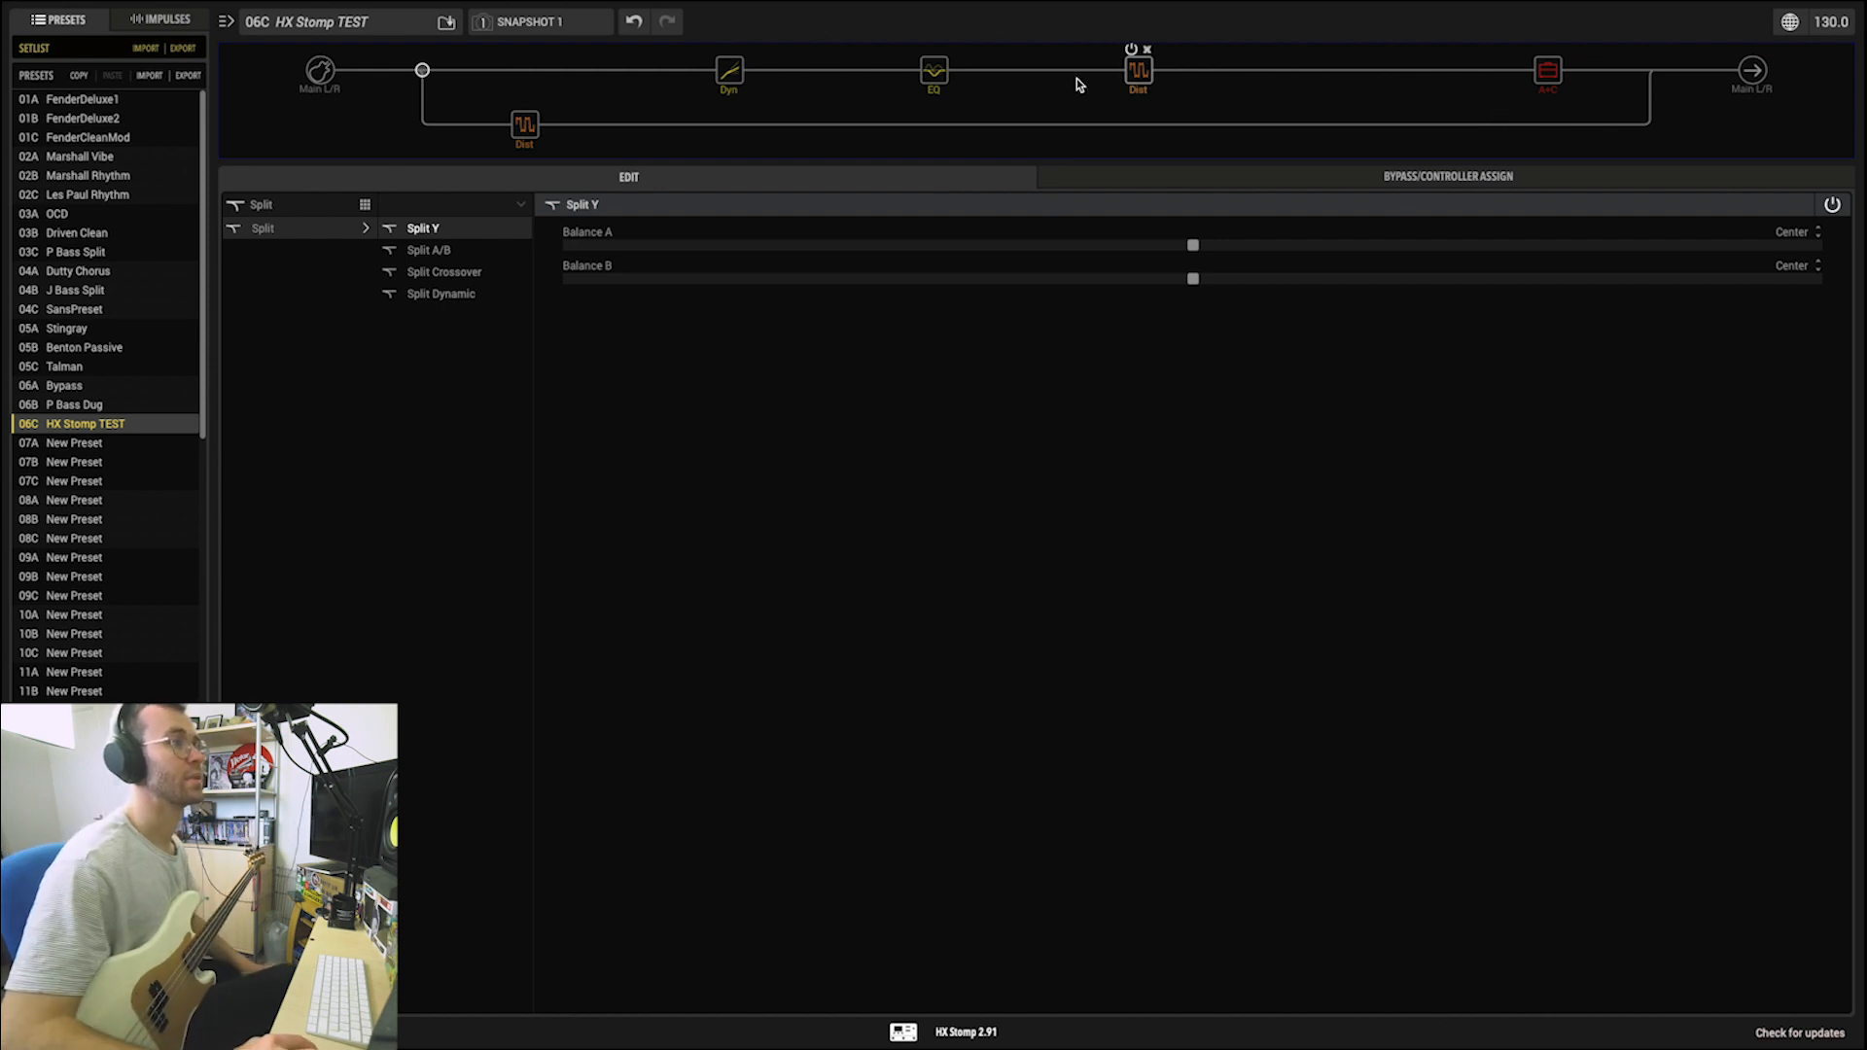
mouse_move(533, 111)
mouse_move(1607, 72)
drag(1647, 70, 1293, 77)
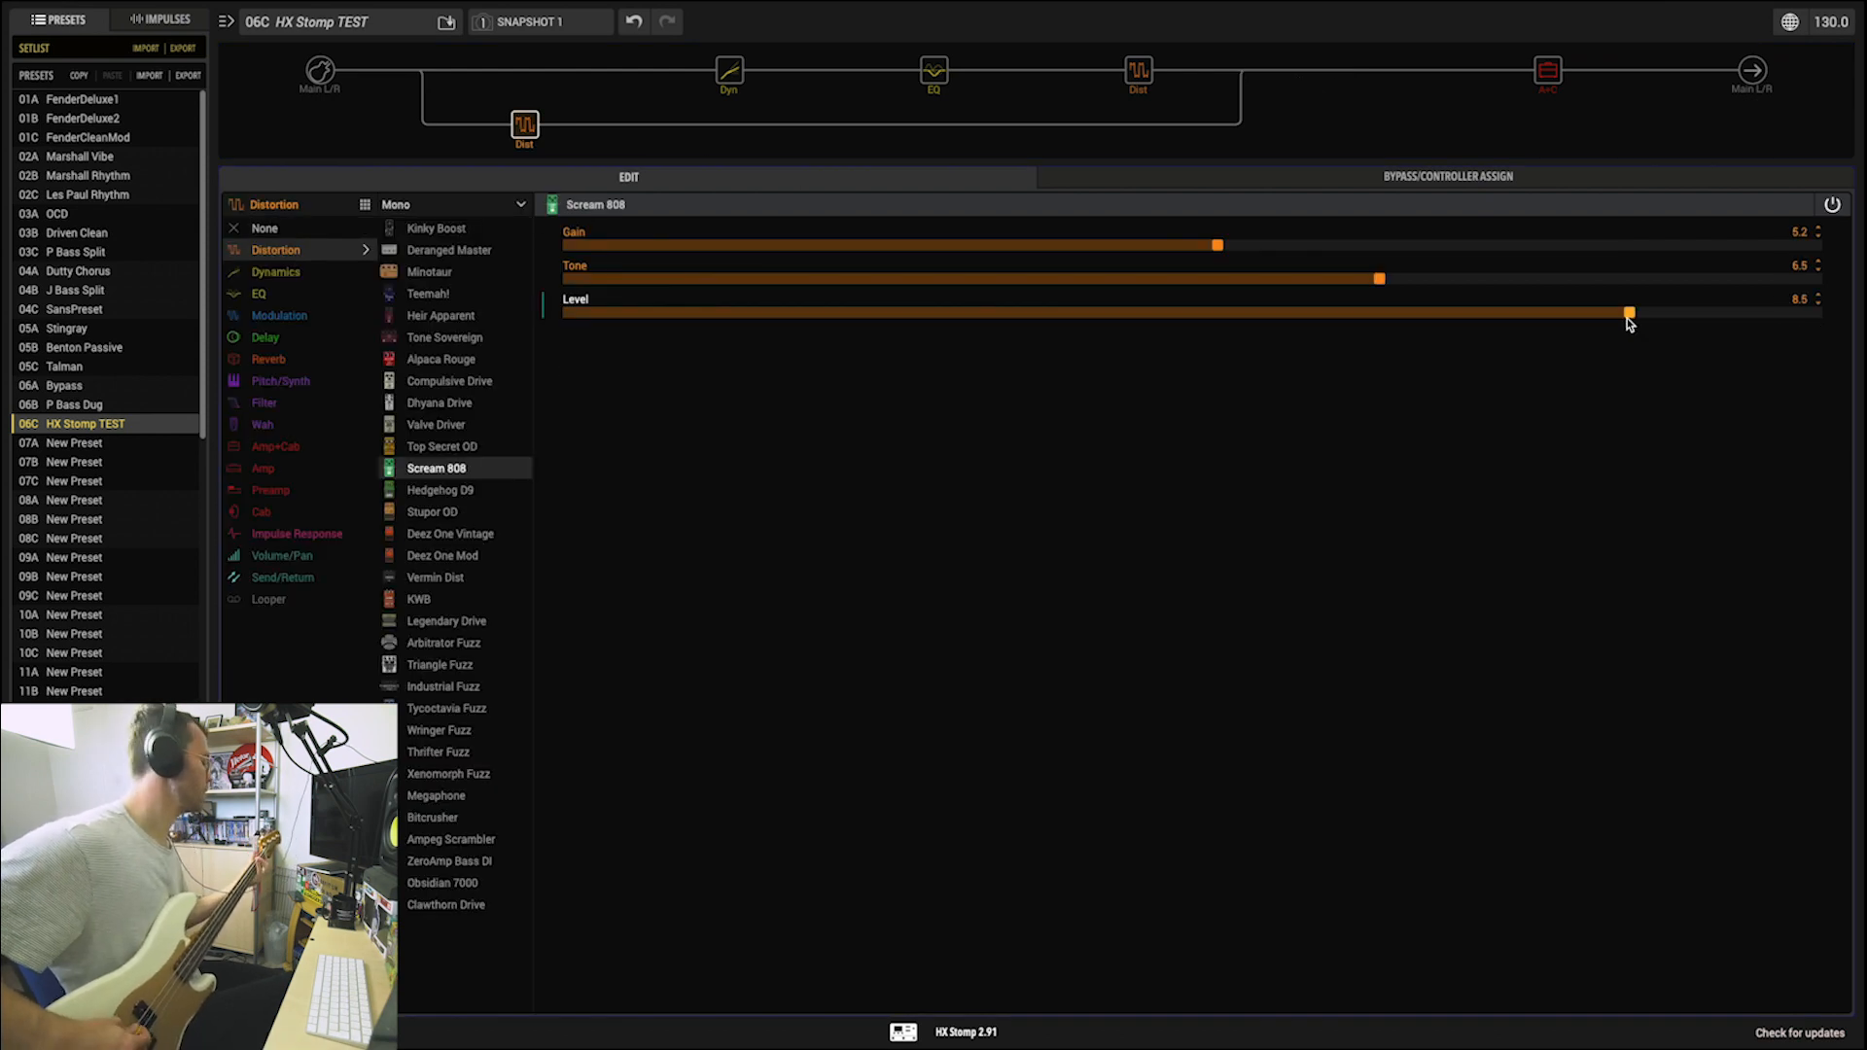
Step: Audition the parallel distortion as a higher-gain Scream 808 and as Compulsive Drive, and change it to Vermin Dist
click(1522, 246)
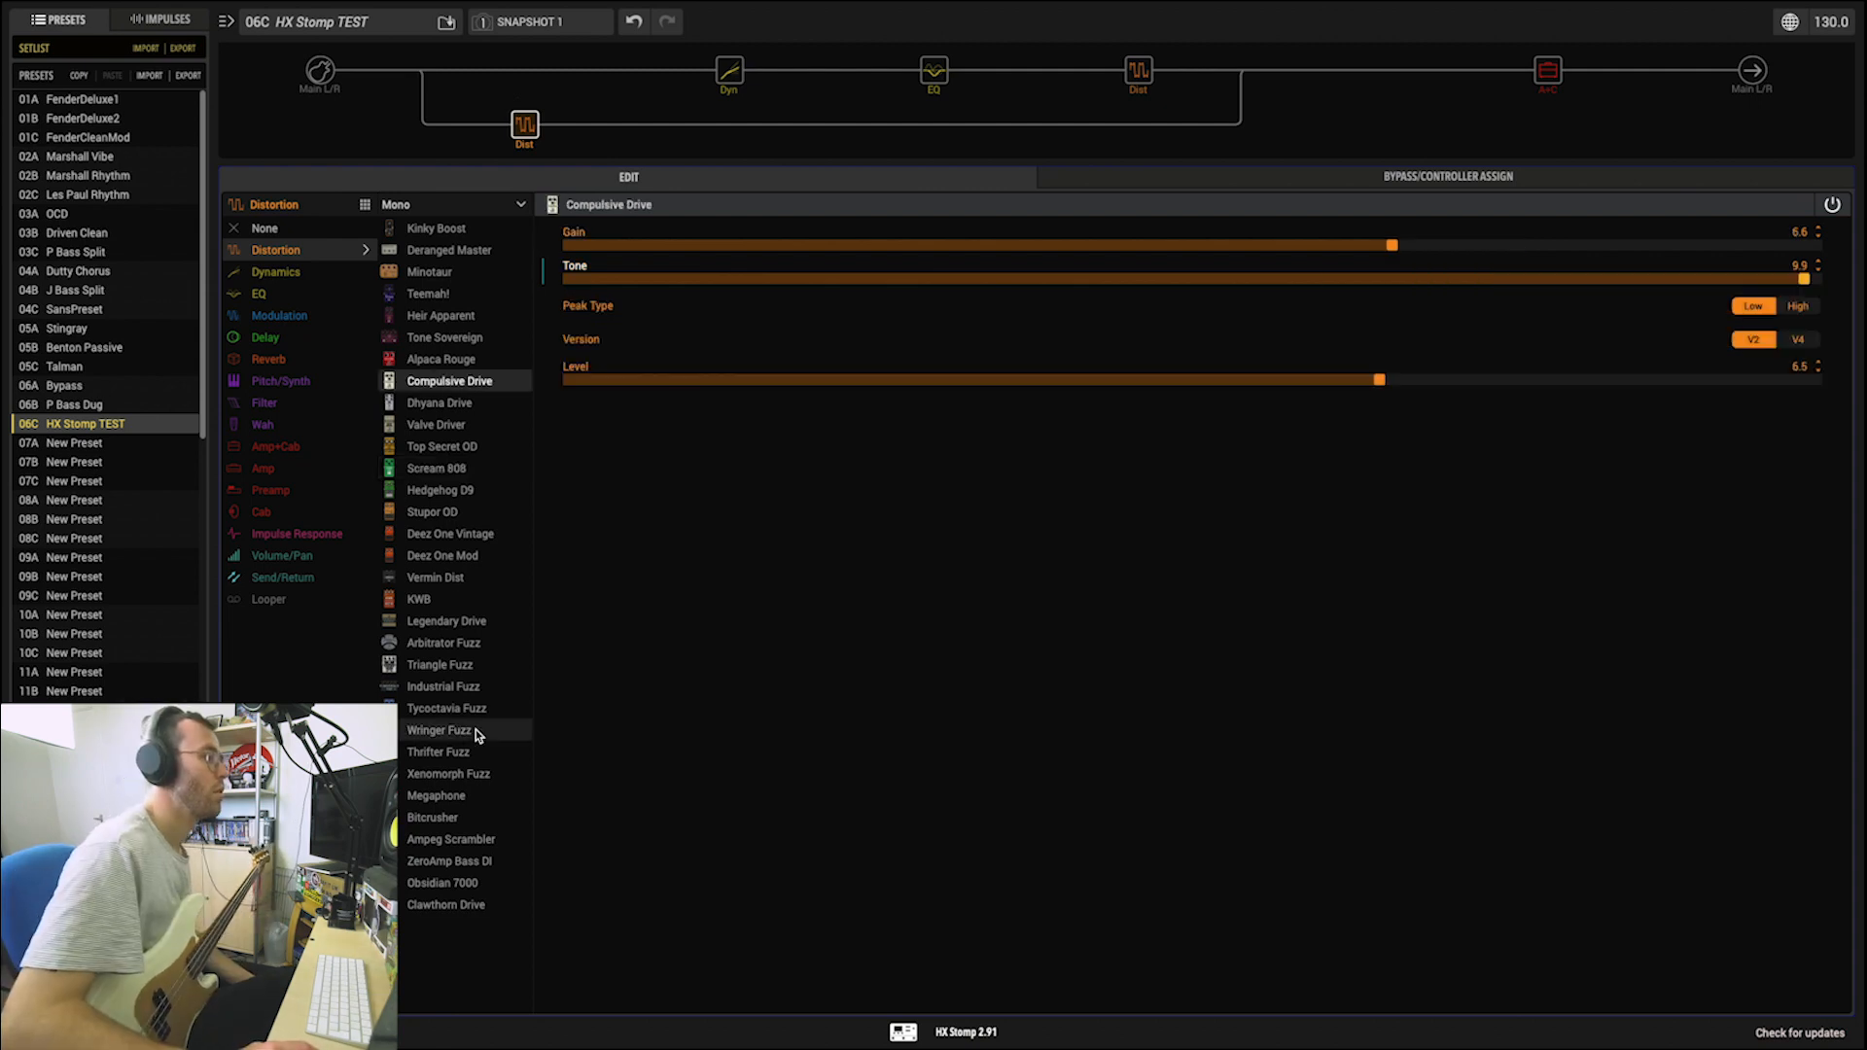
click(448, 577)
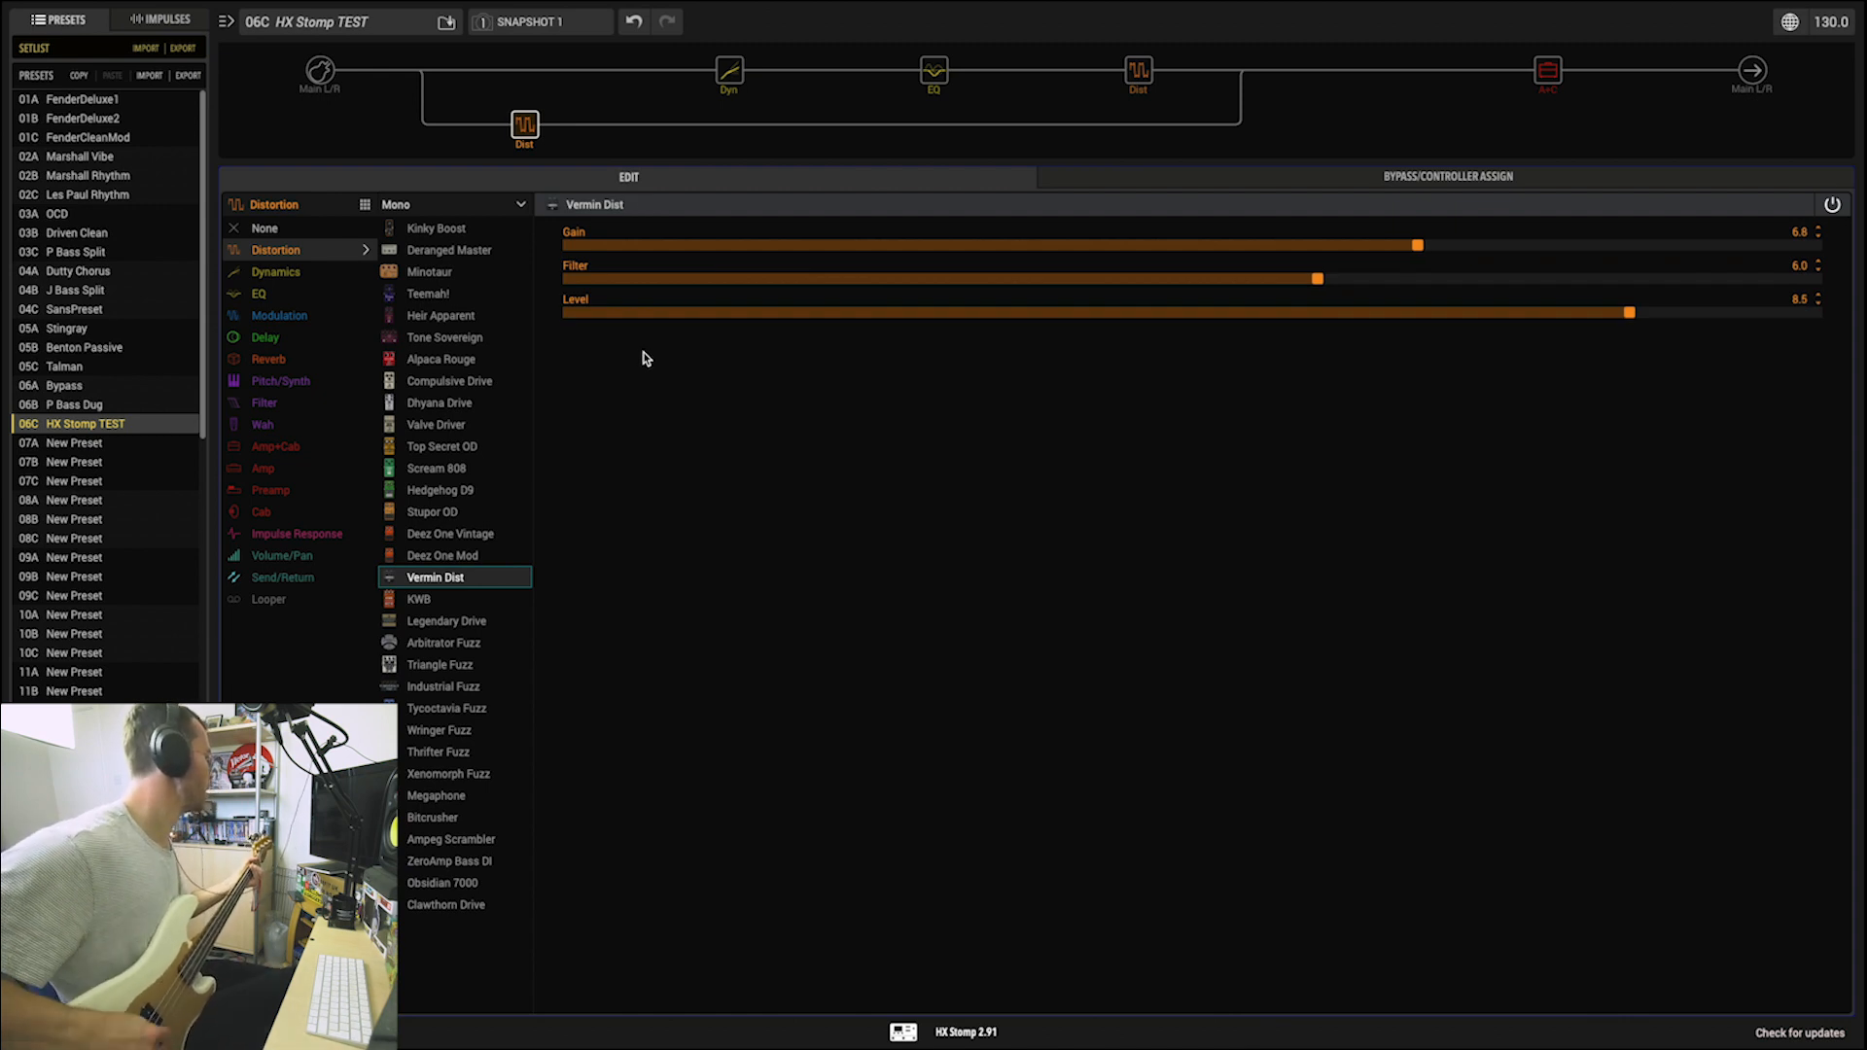
mouse_move(525, 134)
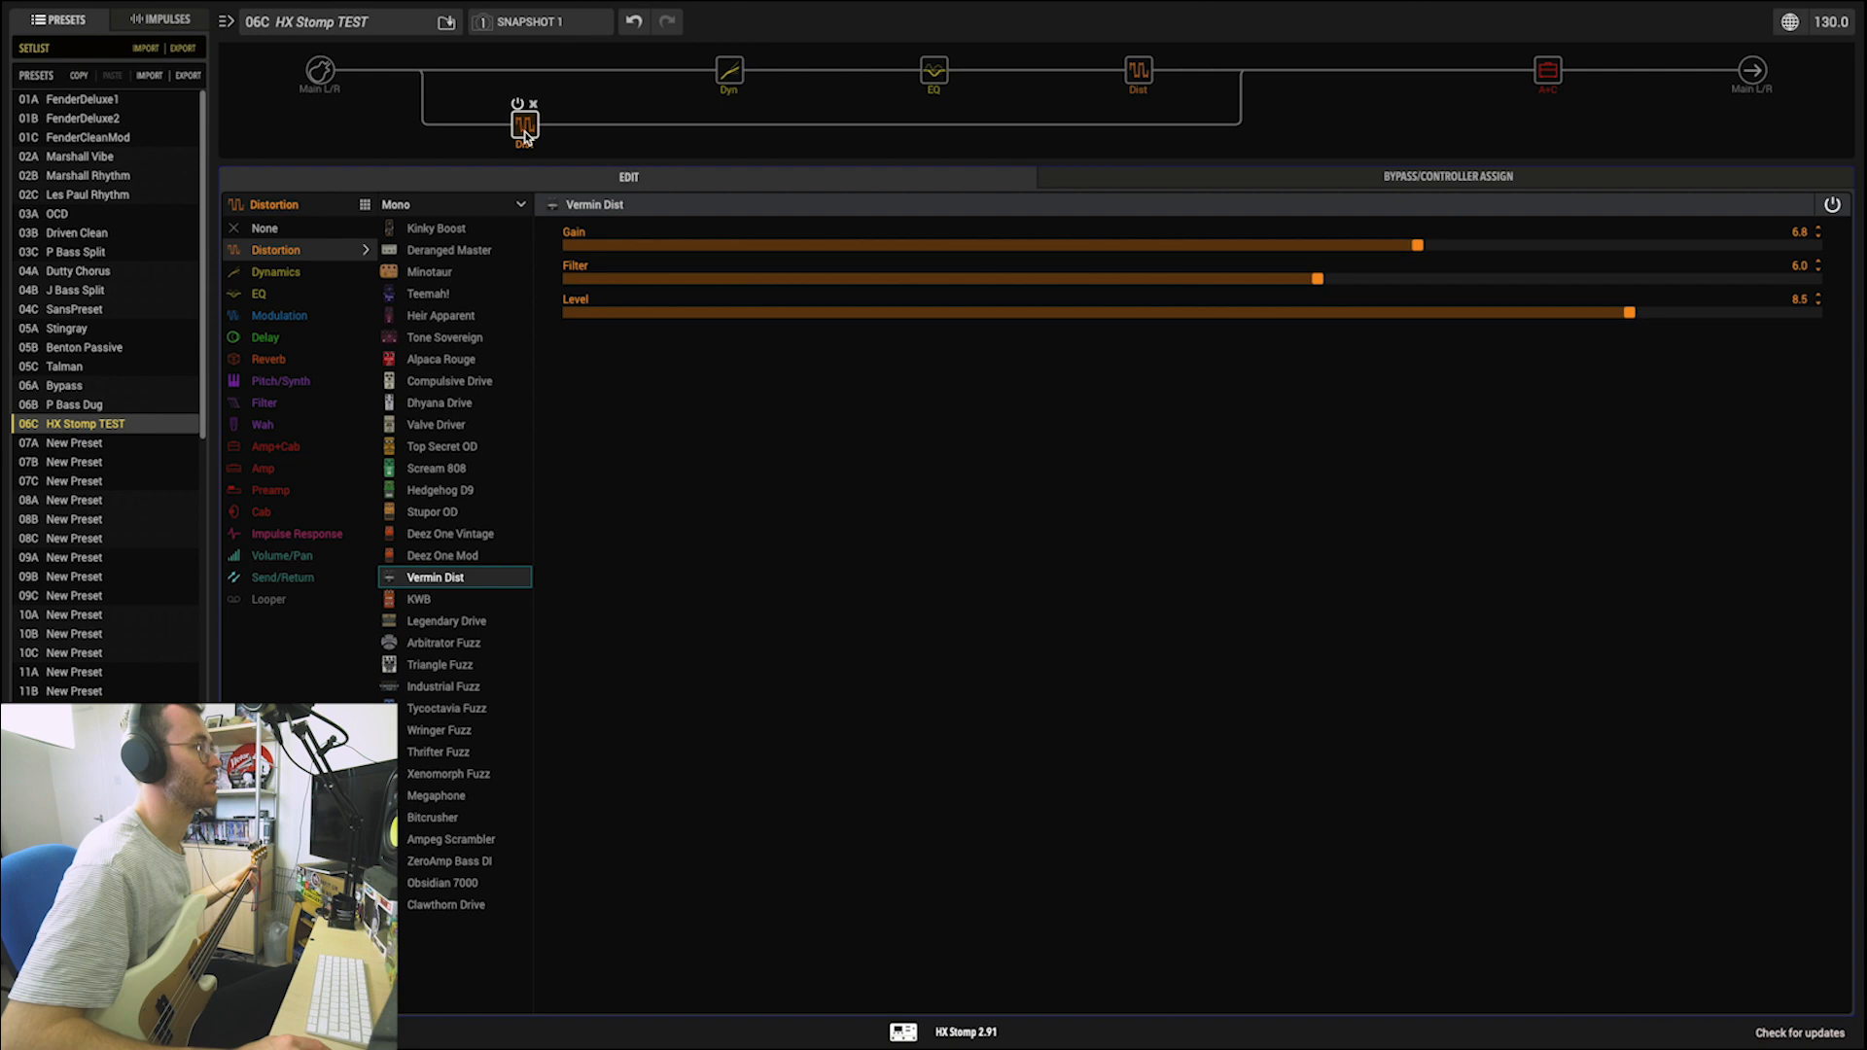
Step: Try the Vermin Dist in series on the main path and return it to the parallel path
drag(527, 80, 526, 76)
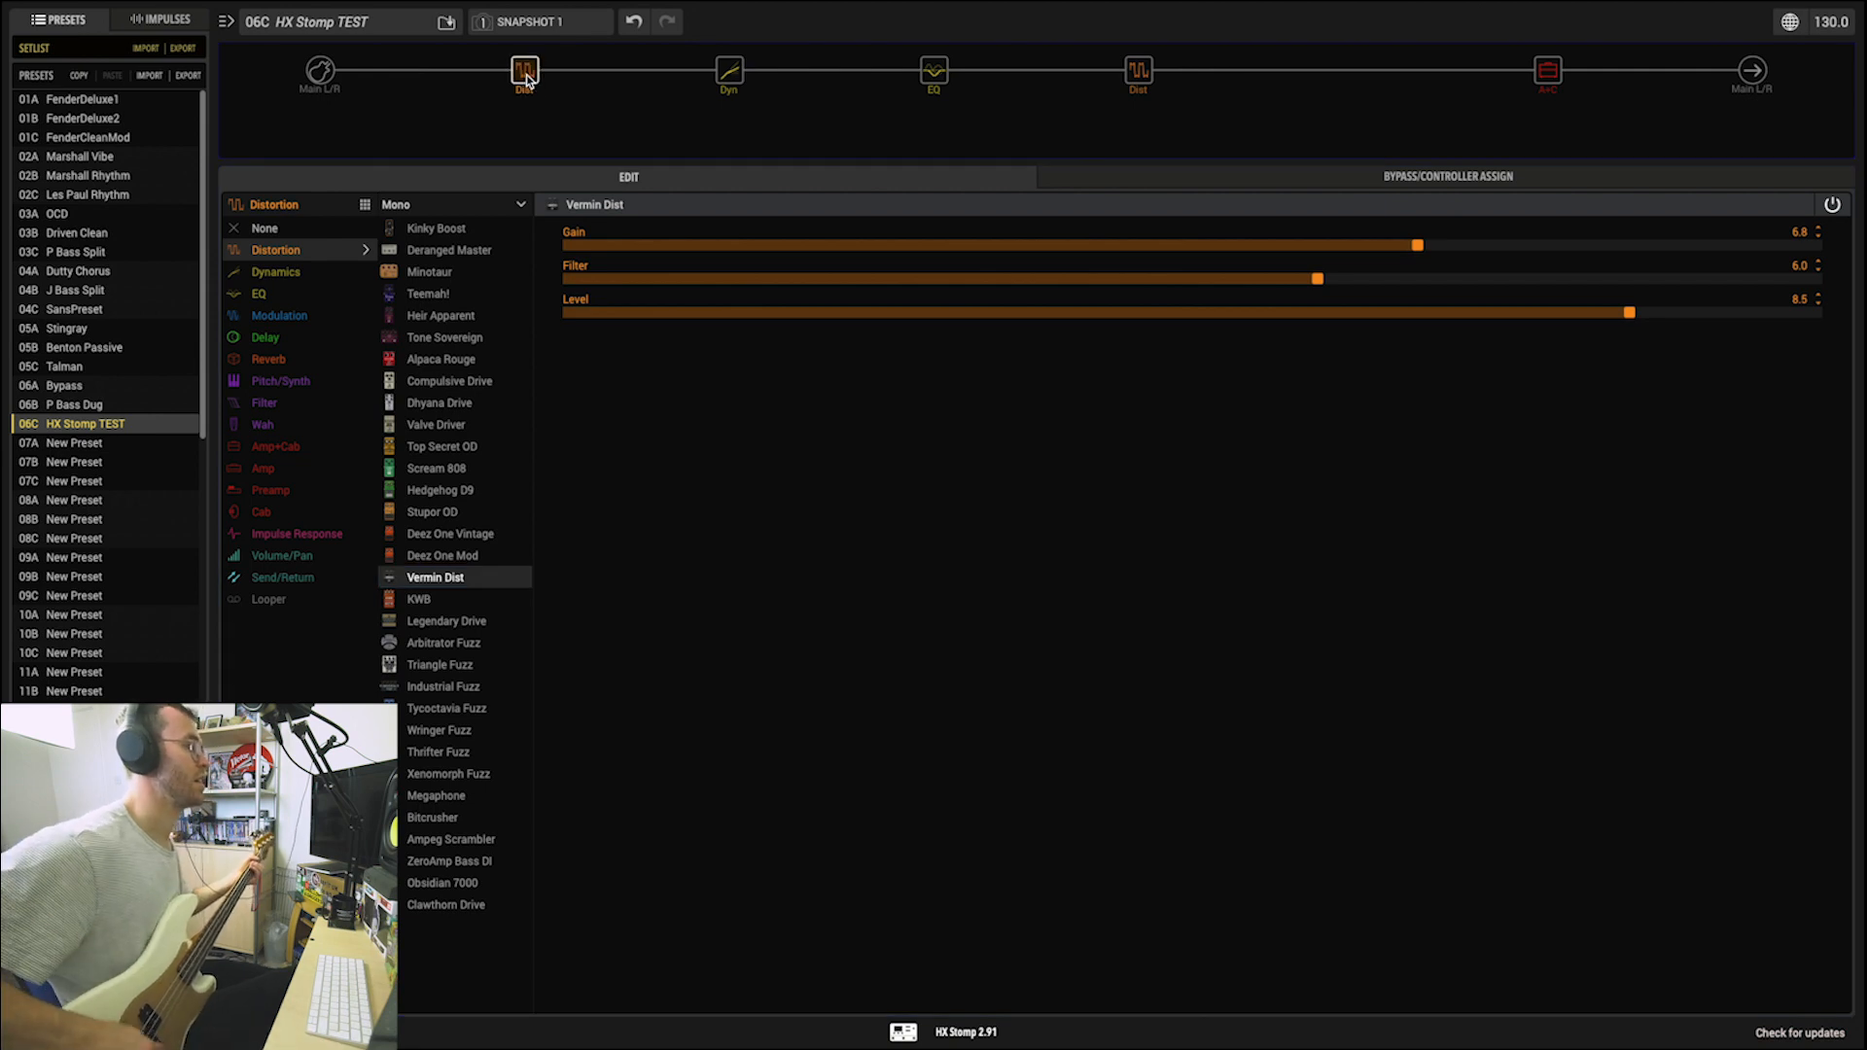
drag(526, 79, 529, 130)
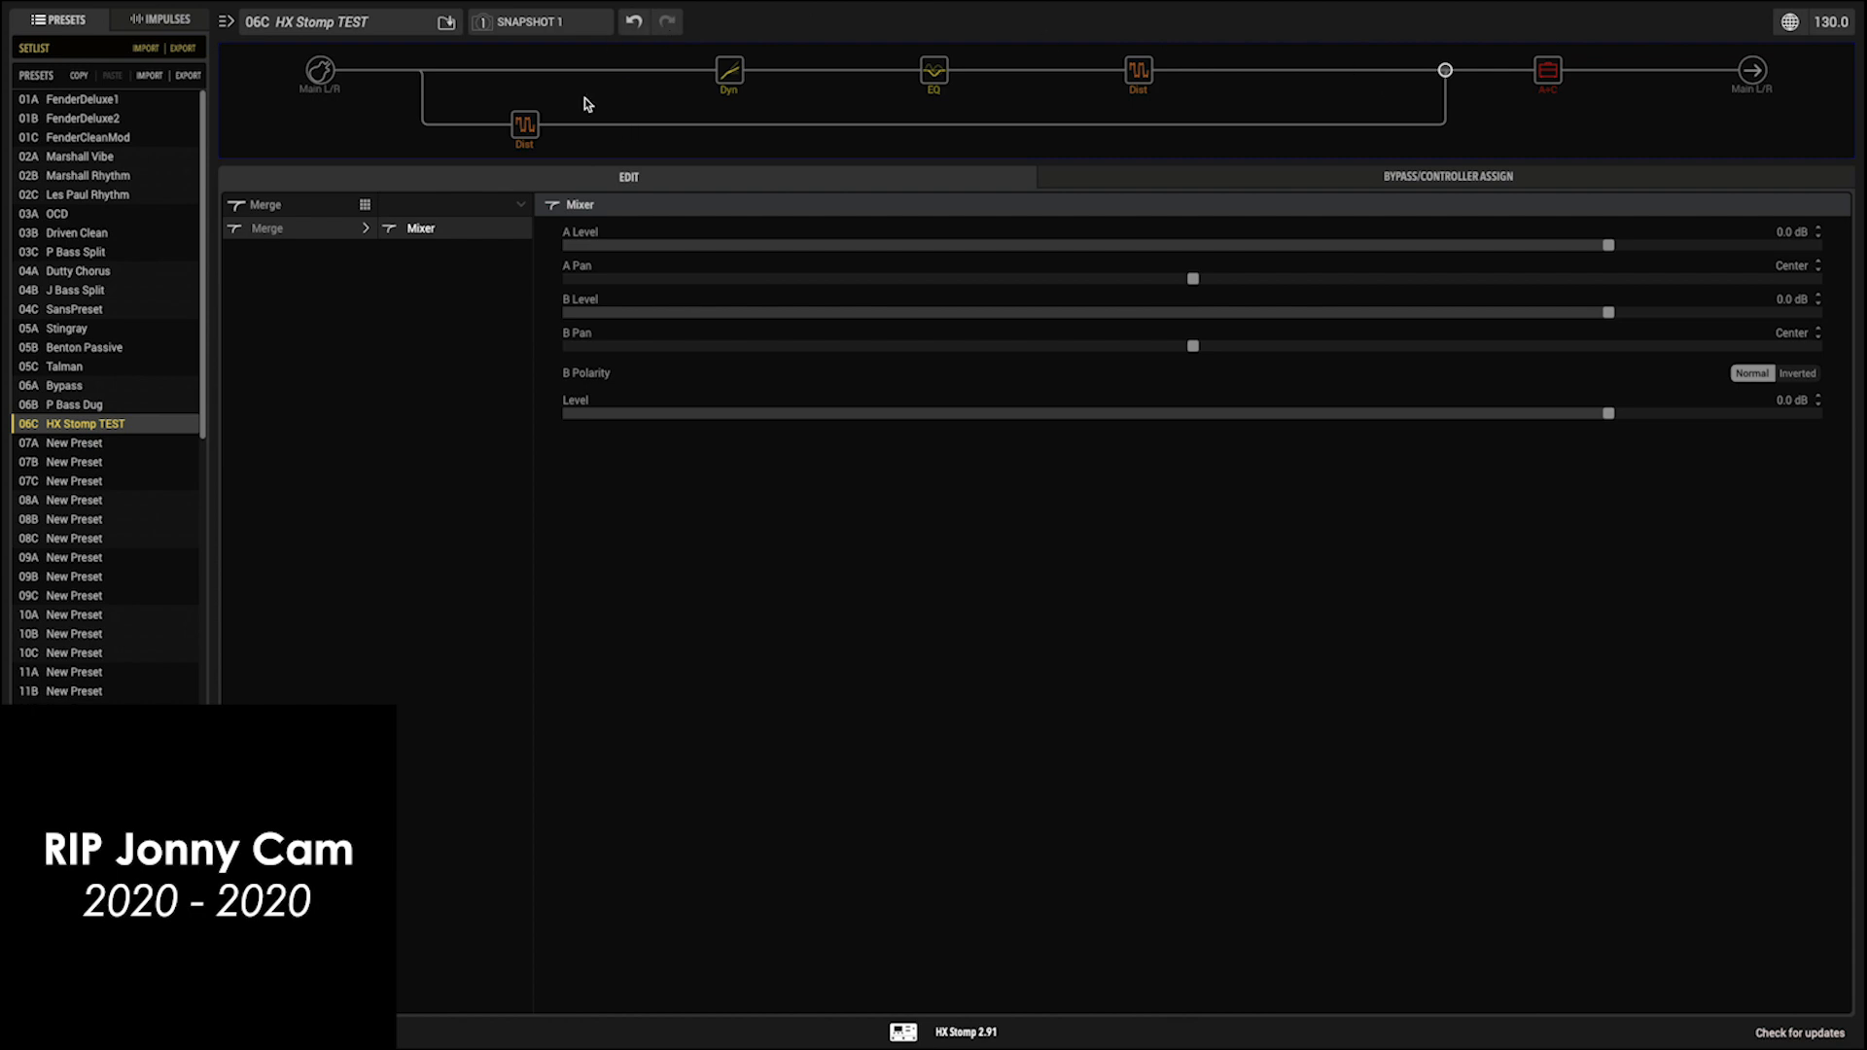
Step: Assign the bypass of the parallel Vermin Dist to Footswitch 1
click(525, 124)
click(1442, 184)
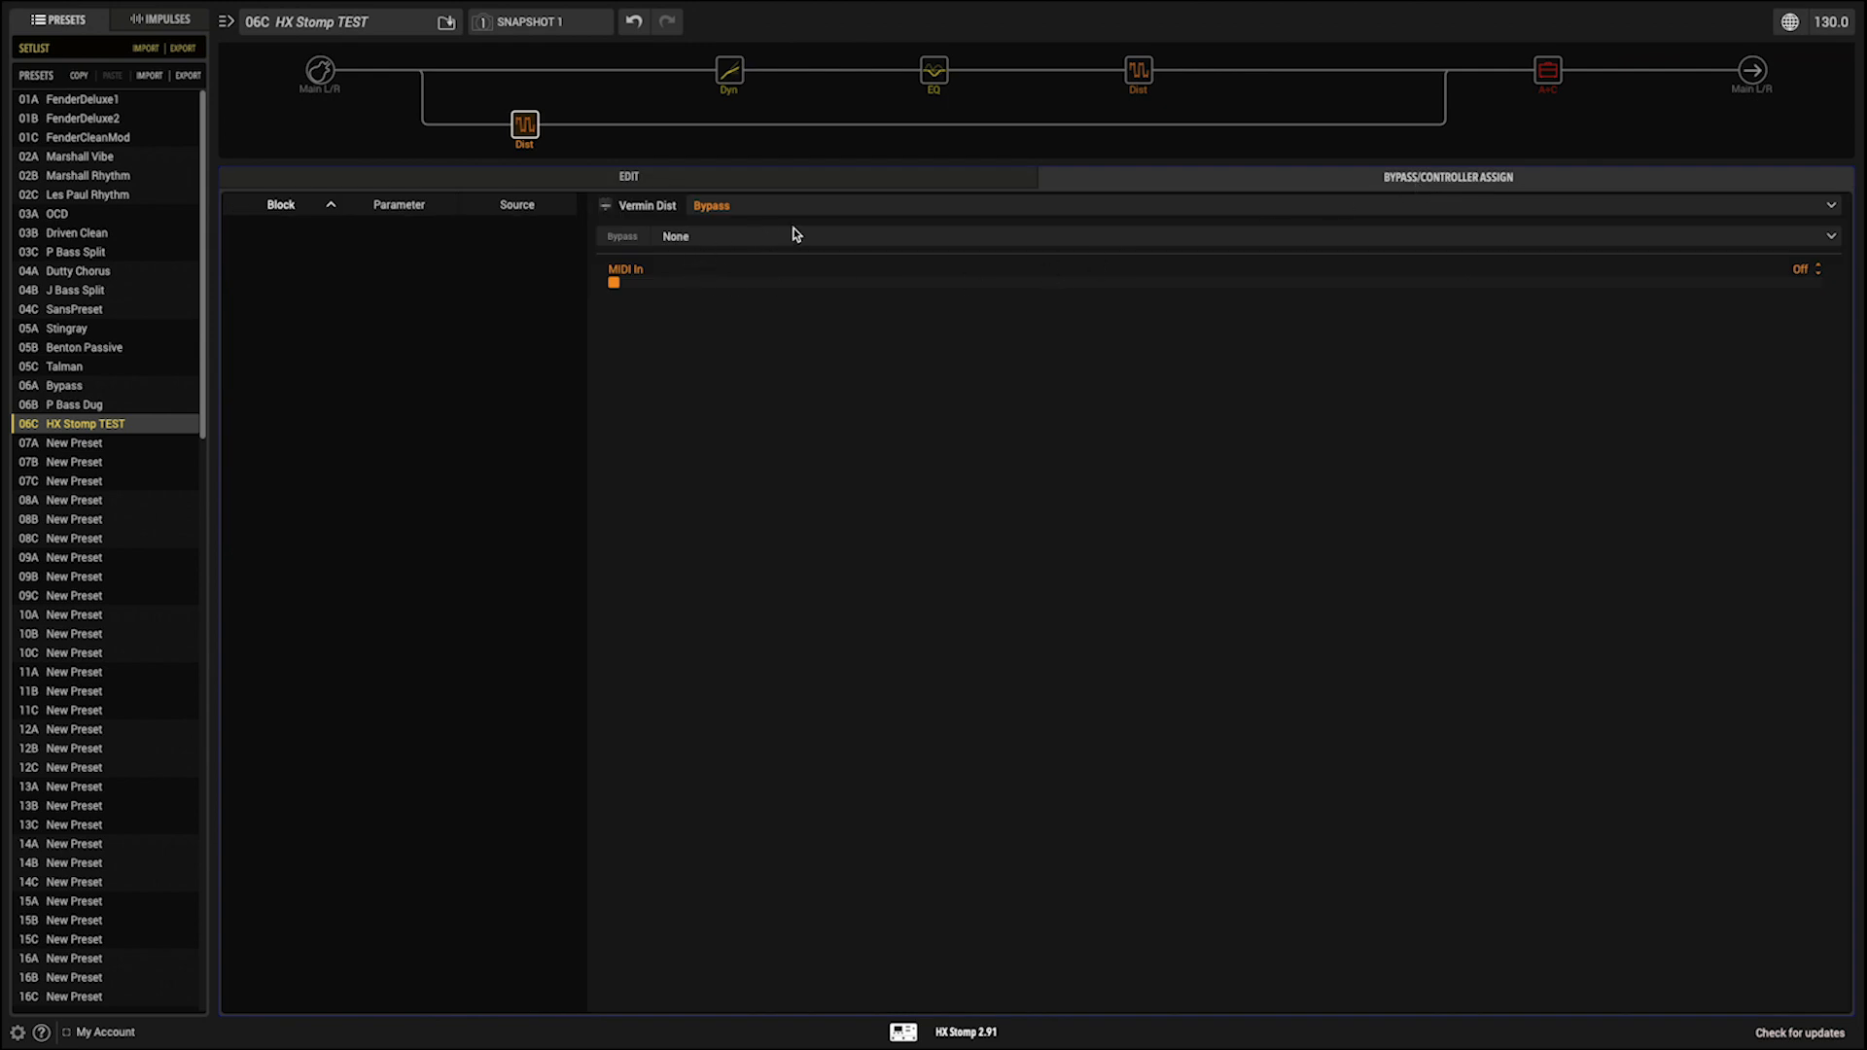
click(779, 239)
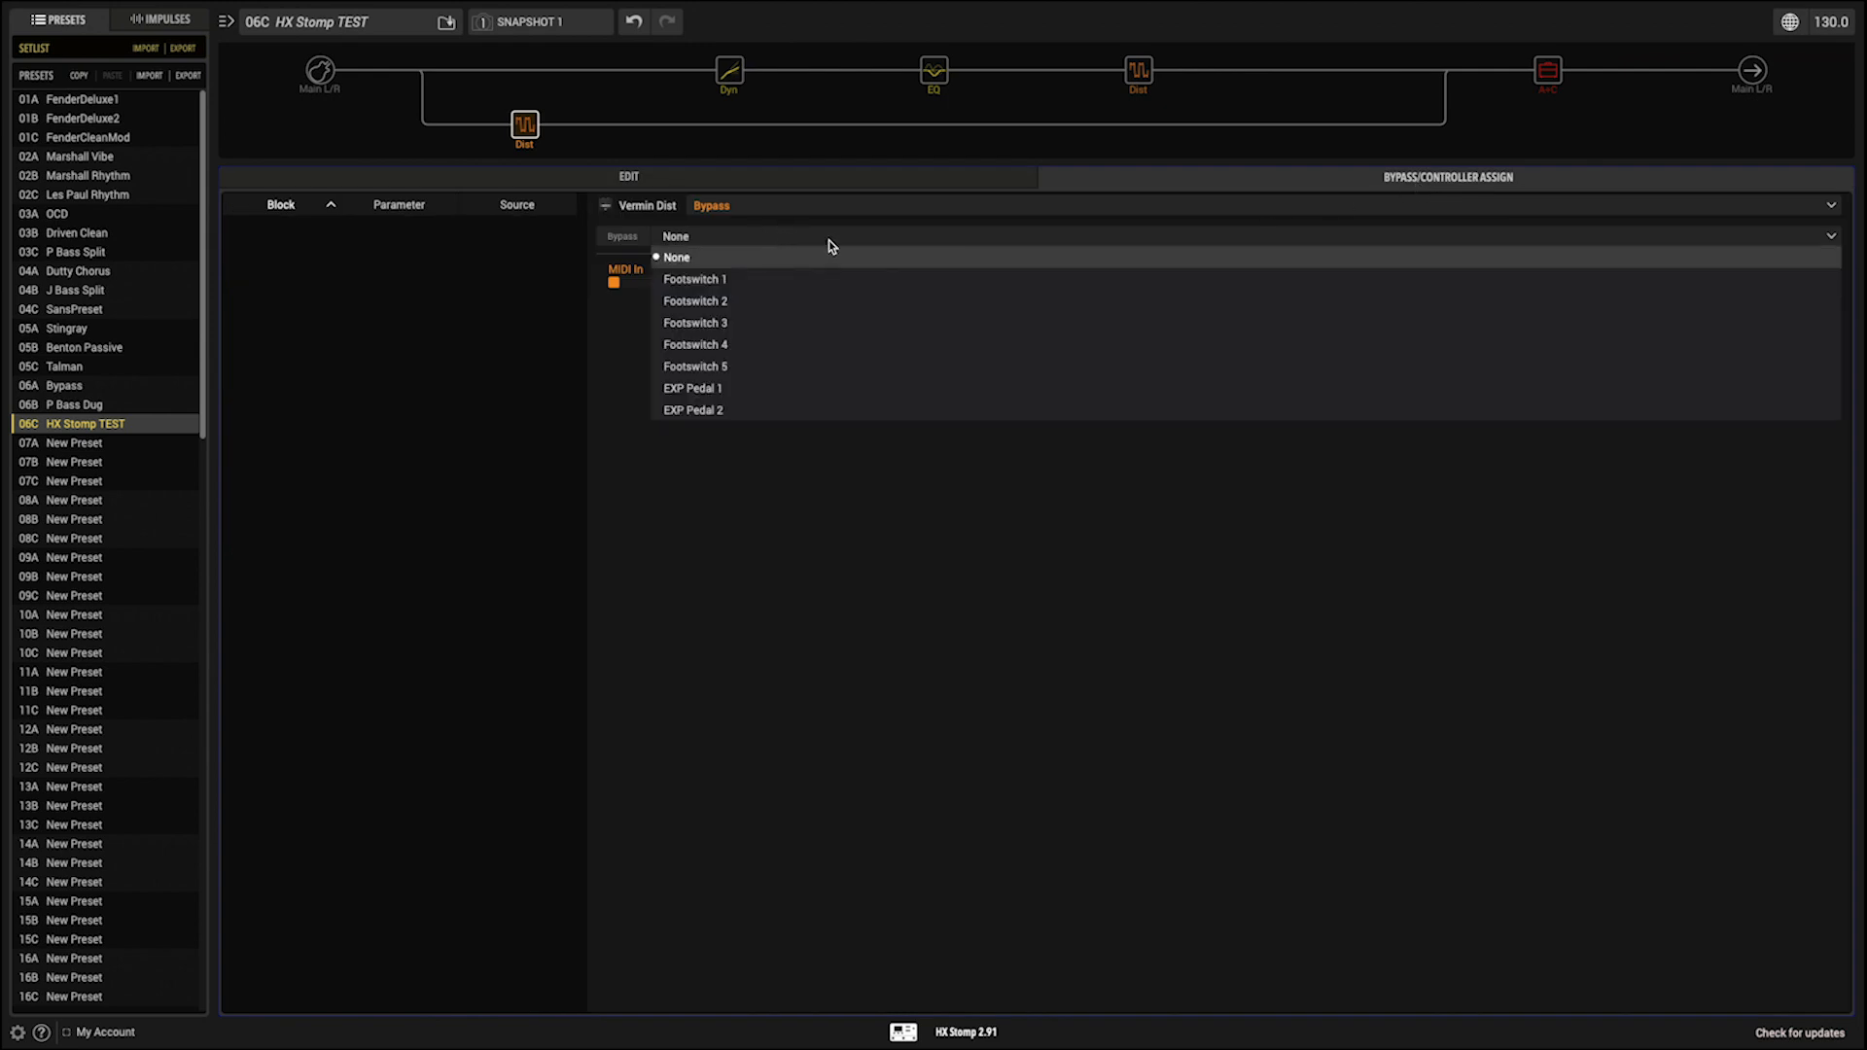
click(715, 280)
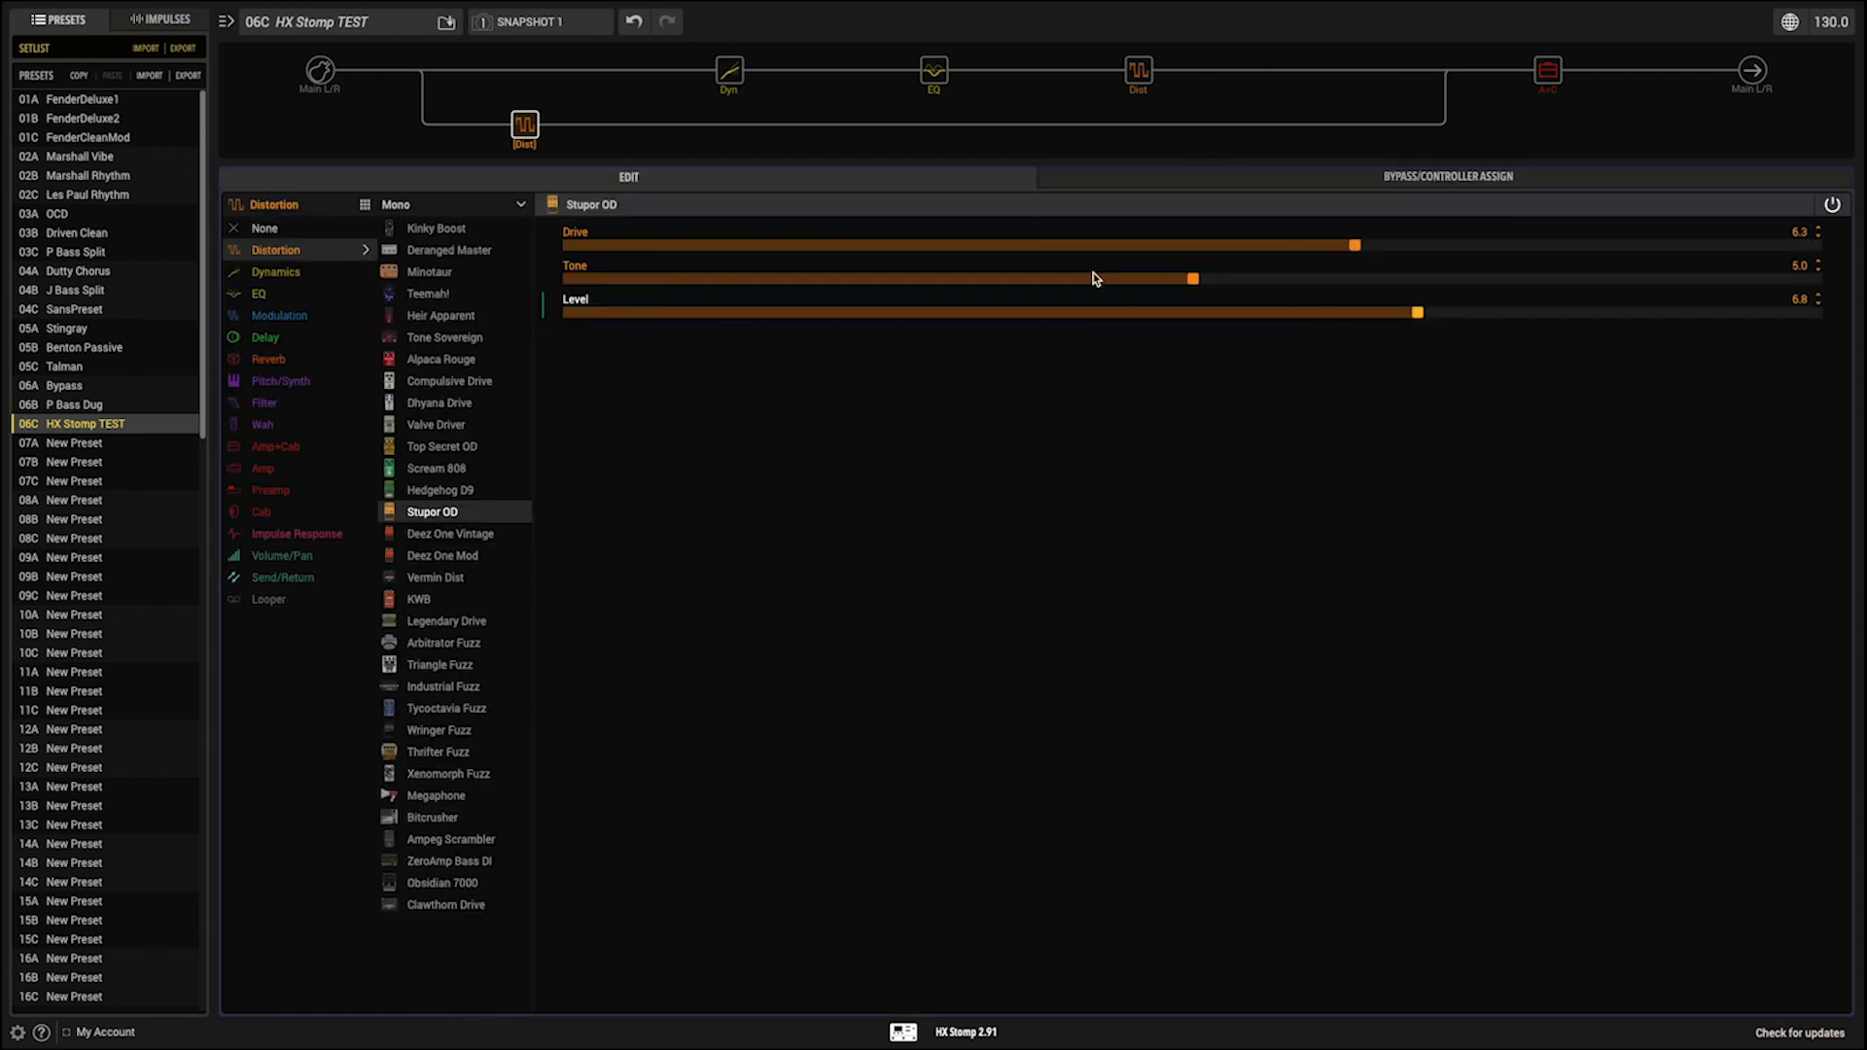
Step: Switch off the 10 Band Graphic EQ and assign its bypass to Footswitch 1 together with the Stupor OD
mouse_move(929, 64)
click(926, 51)
mouse_move(1089, 70)
mouse_move(965, 85)
click(935, 74)
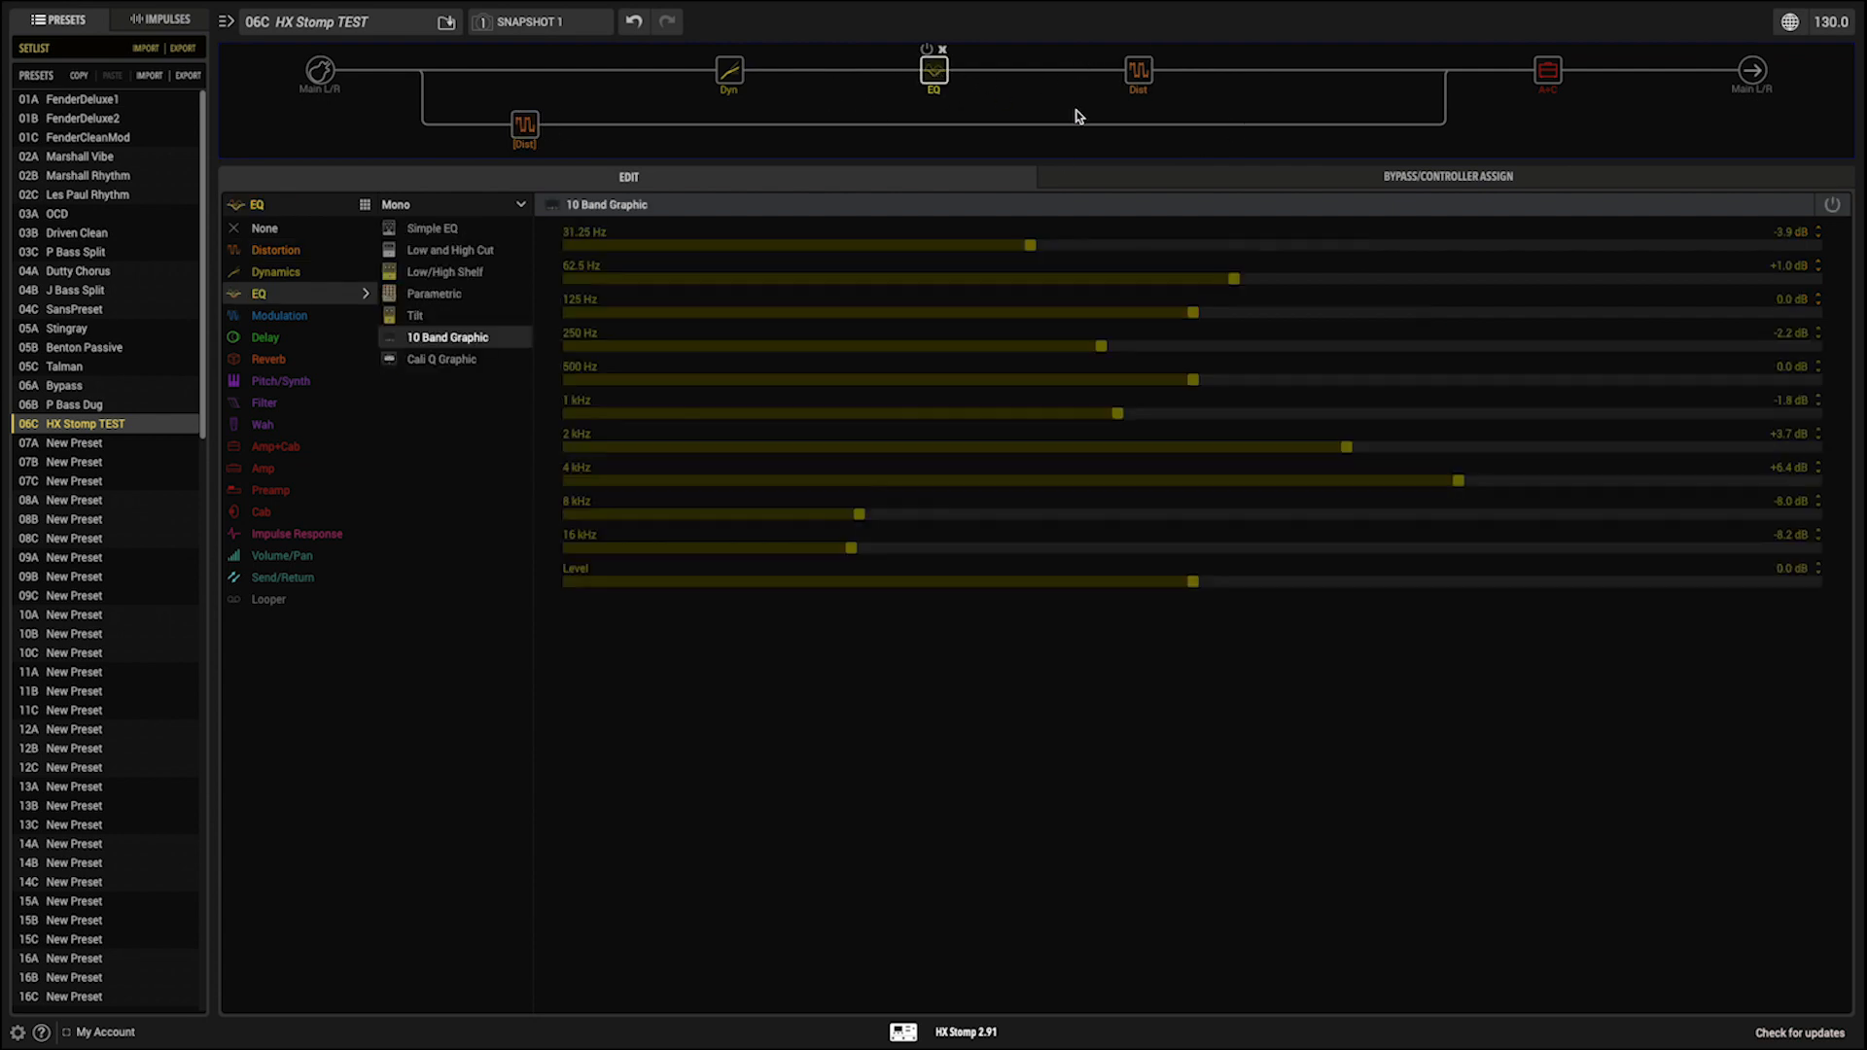
click(1340, 177)
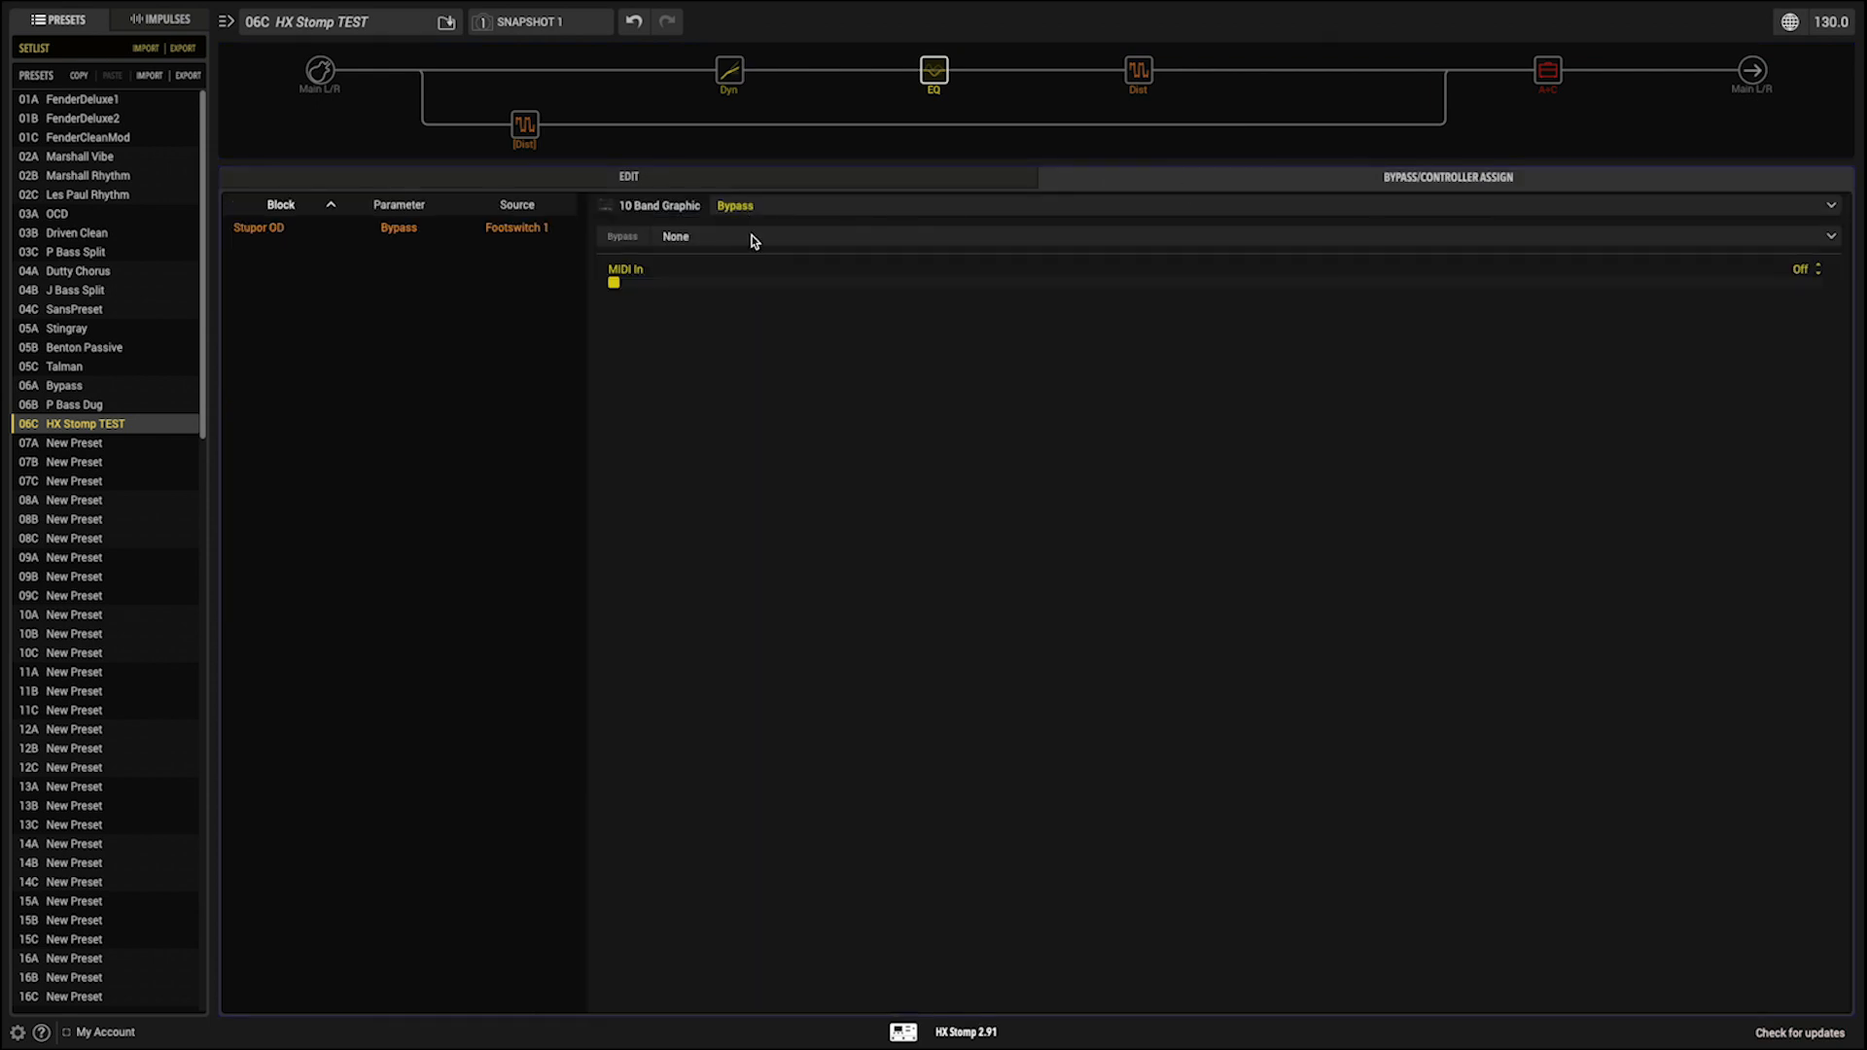
click(755, 240)
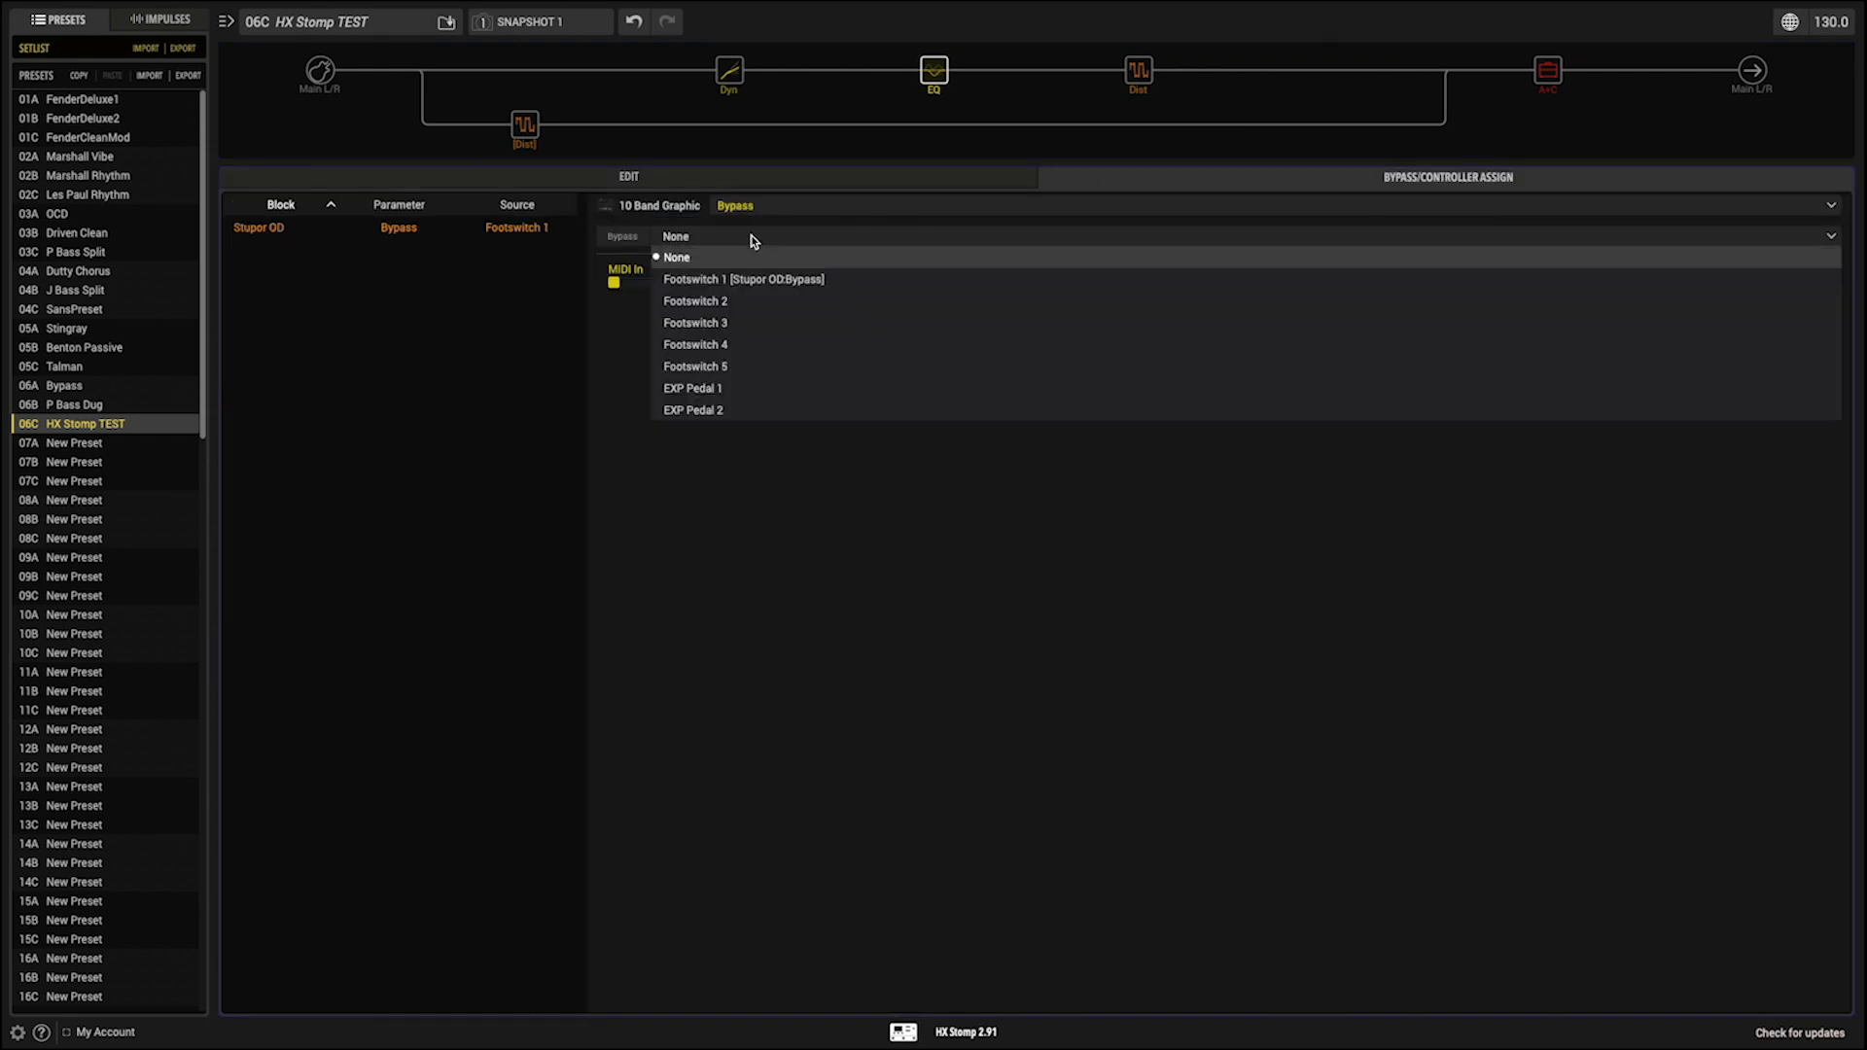
click(733, 282)
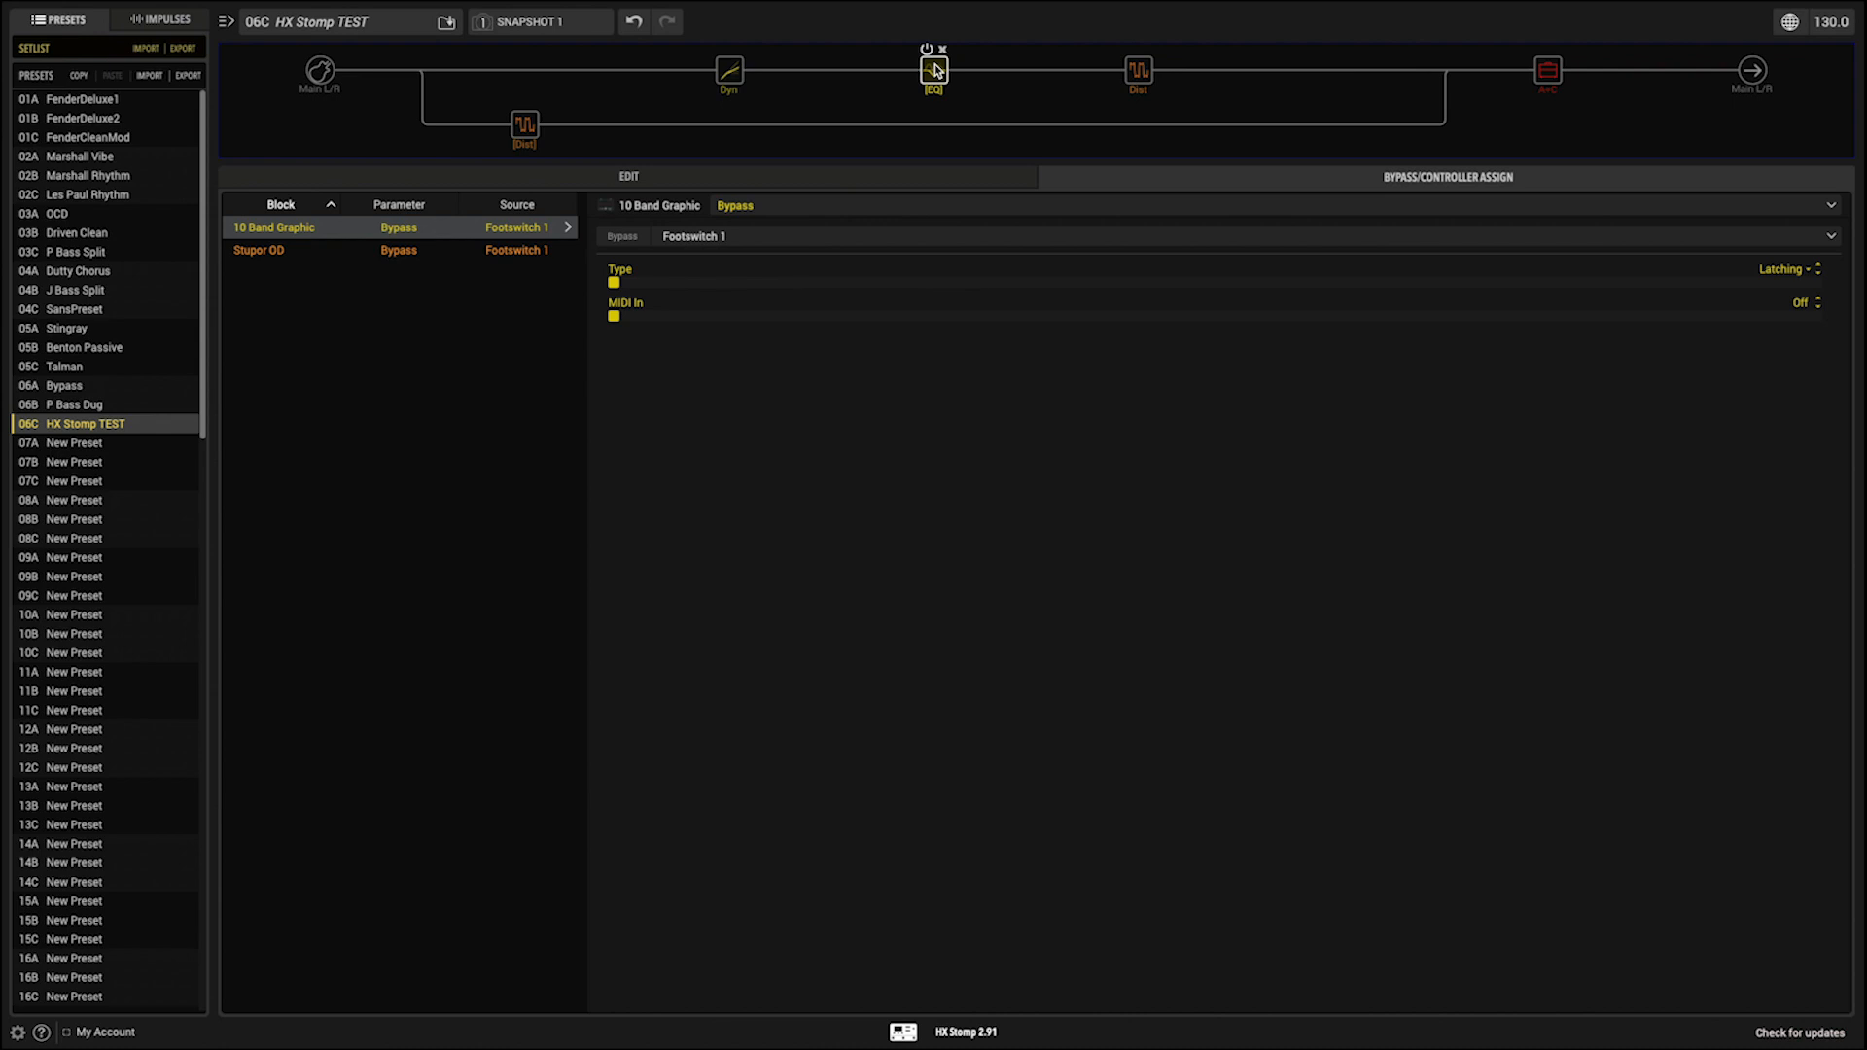
Step: Return to the parallel distortion's block settings and change its model from Stupor OD to Megaphone
click(524, 123)
click(632, 175)
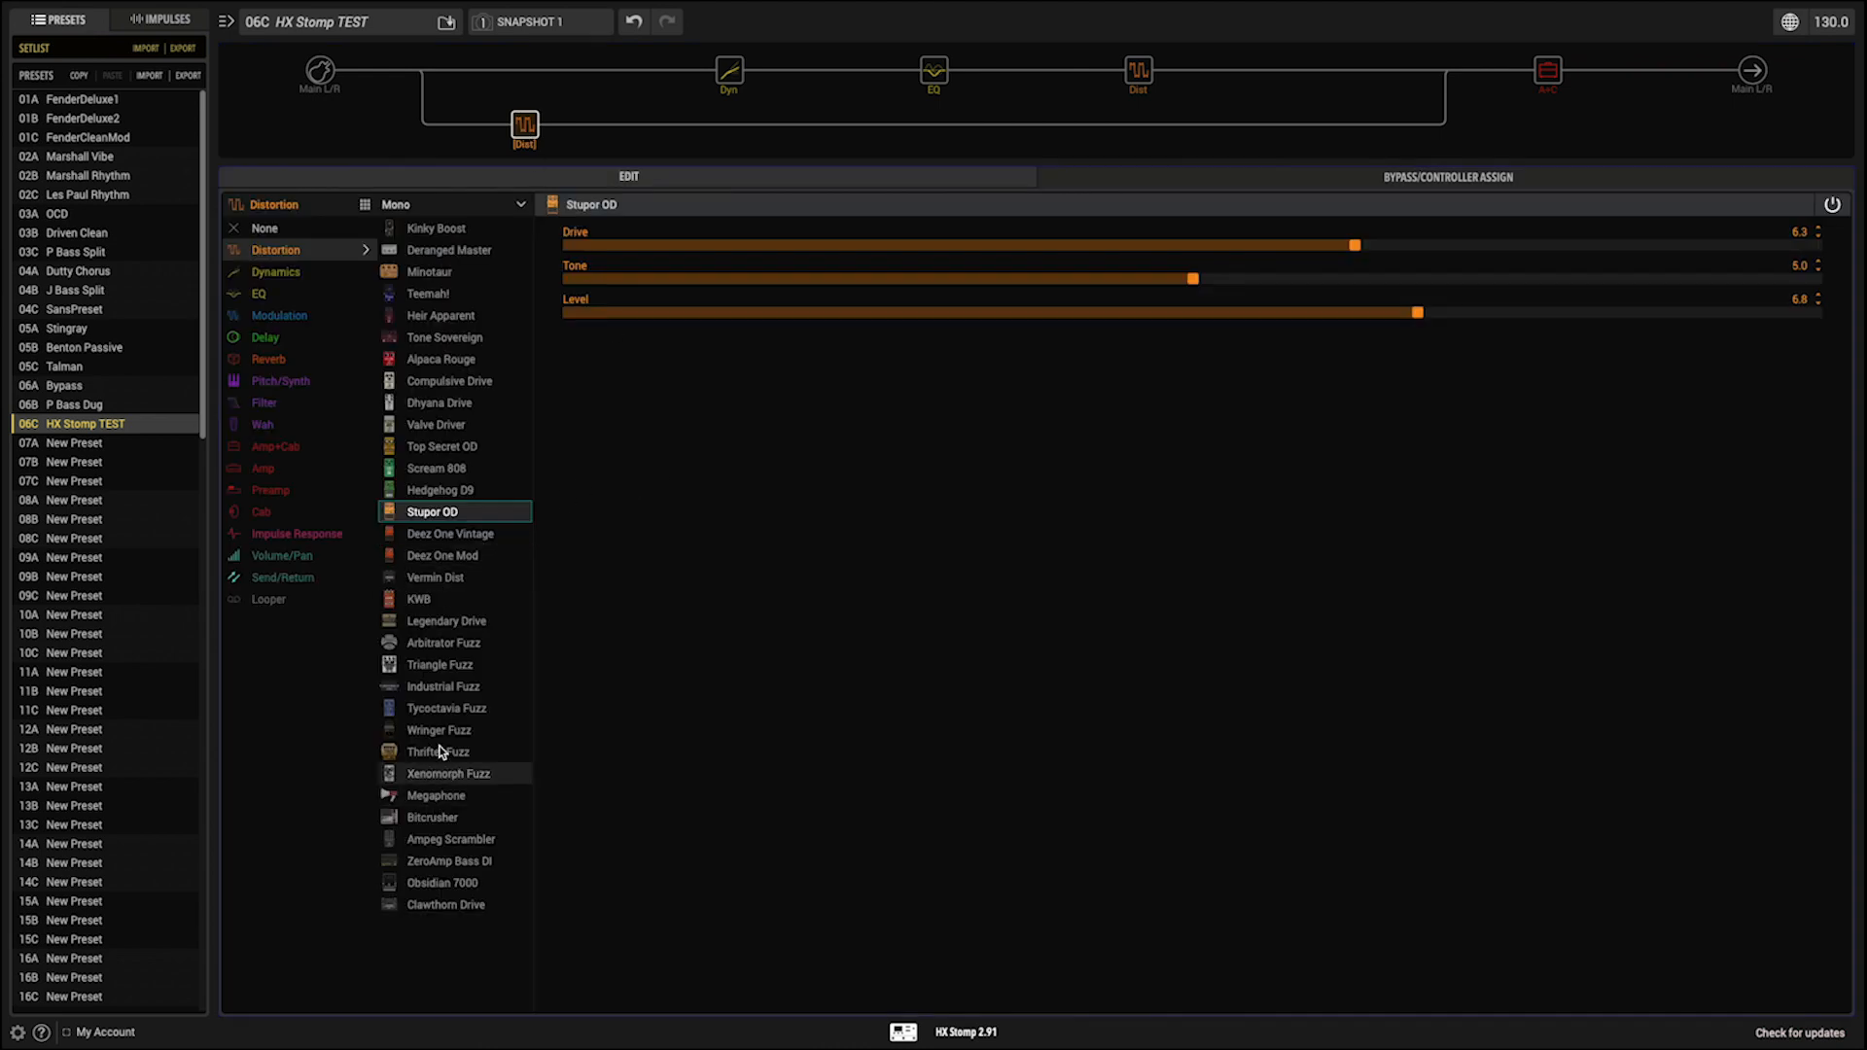
click(436, 800)
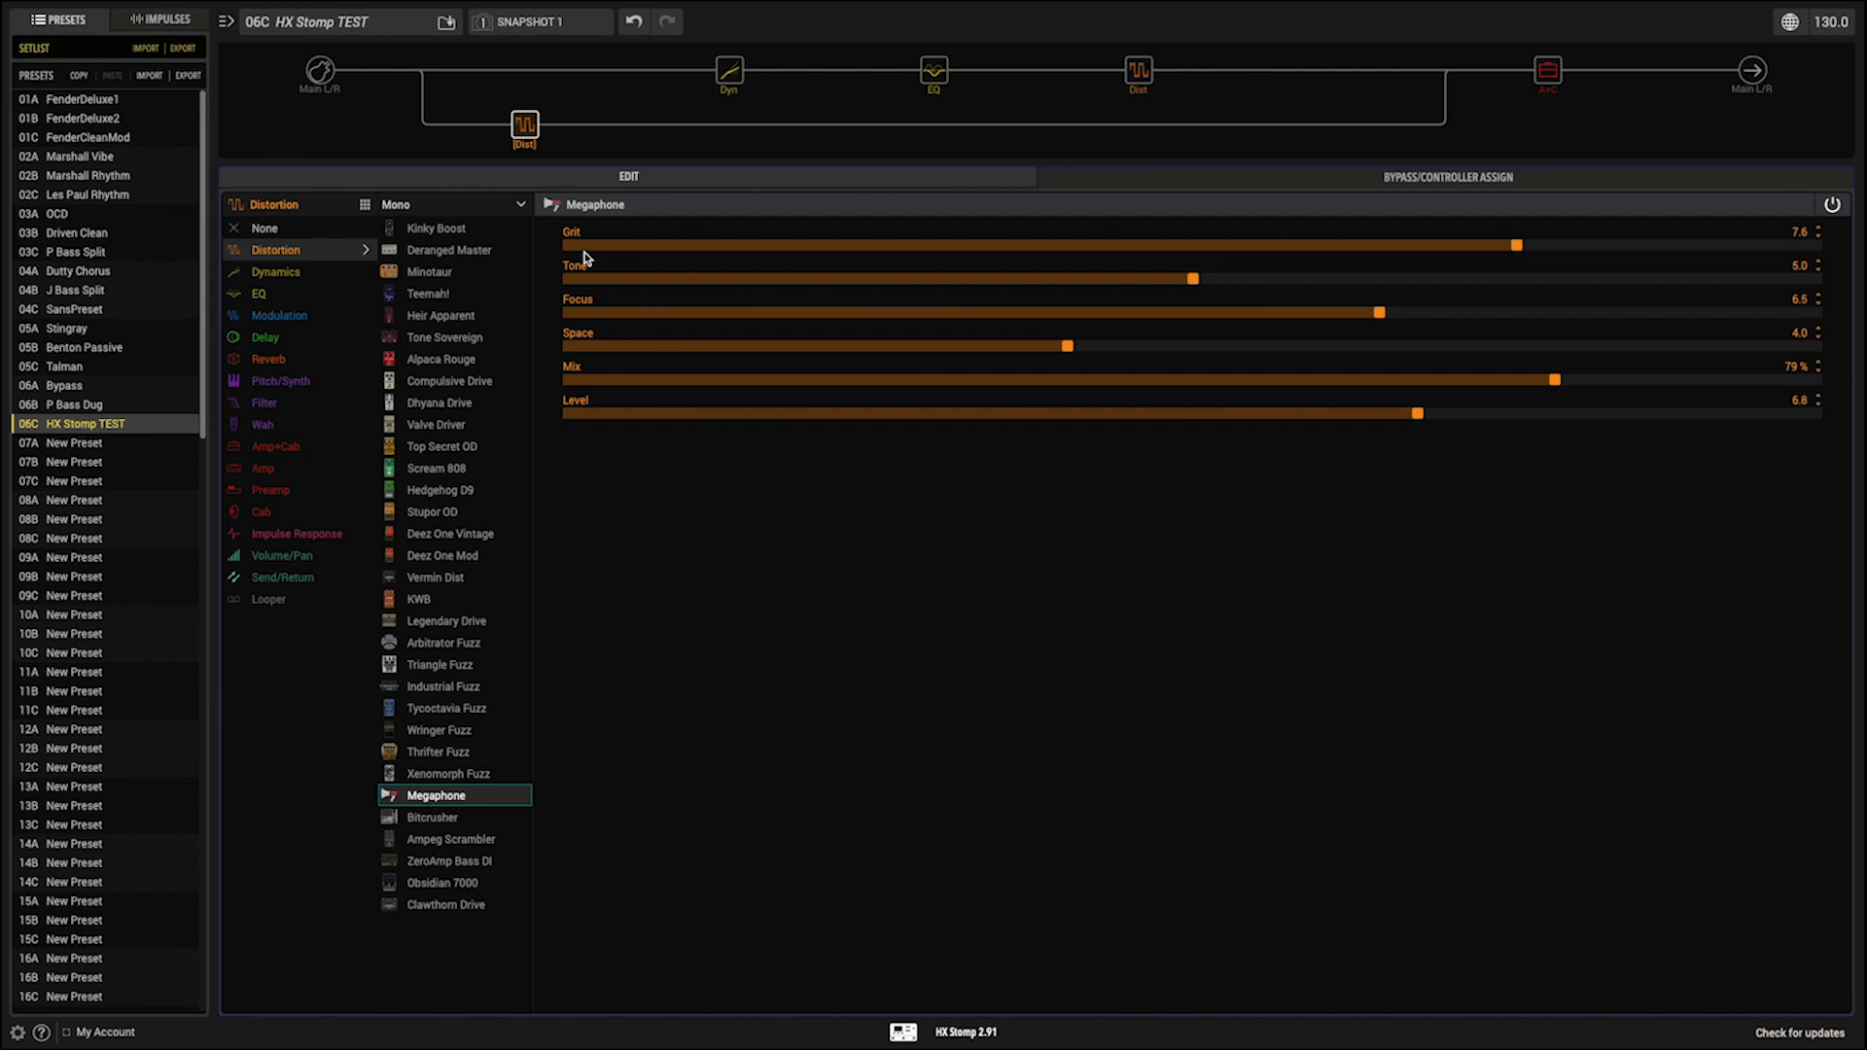
Step: Audition the parallel distortion as Bitcrusher with bit depth 17.8 and a higher sample rate, and with a lower bit depth
click(449, 820)
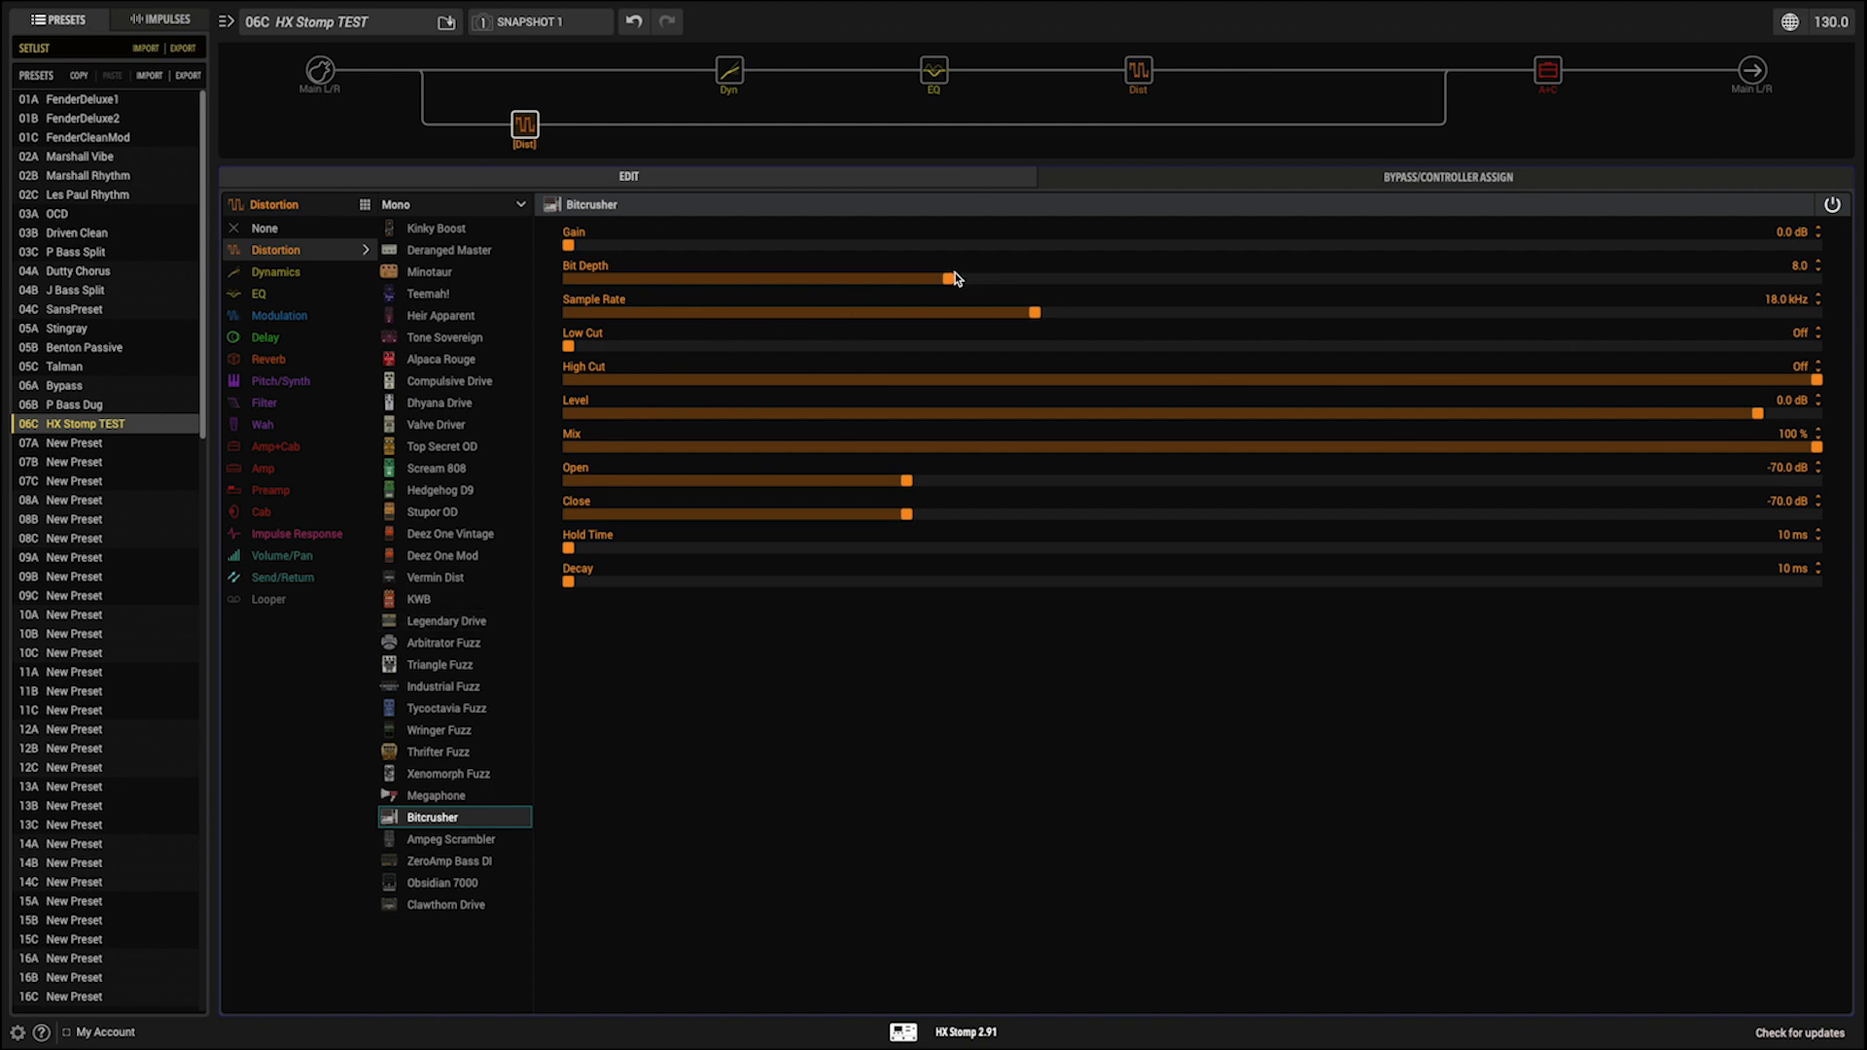
click(1480, 282)
click(1334, 312)
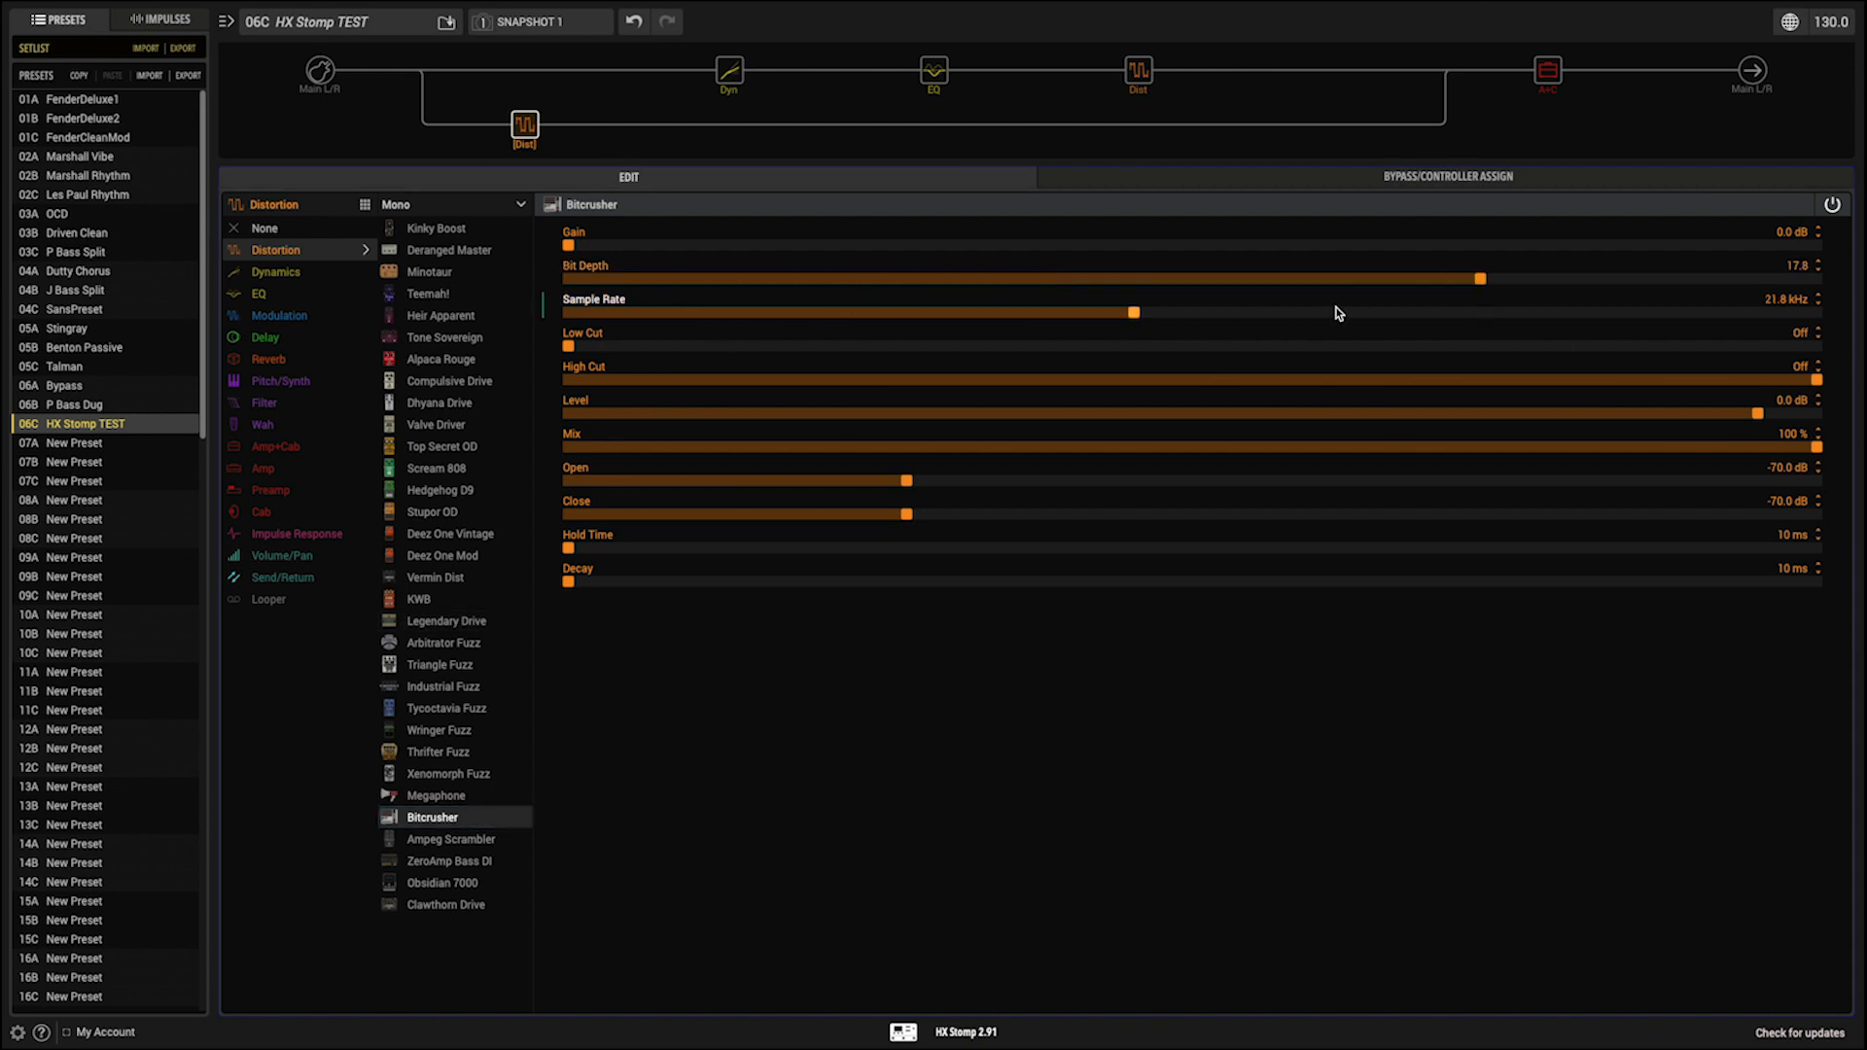
click(825, 279)
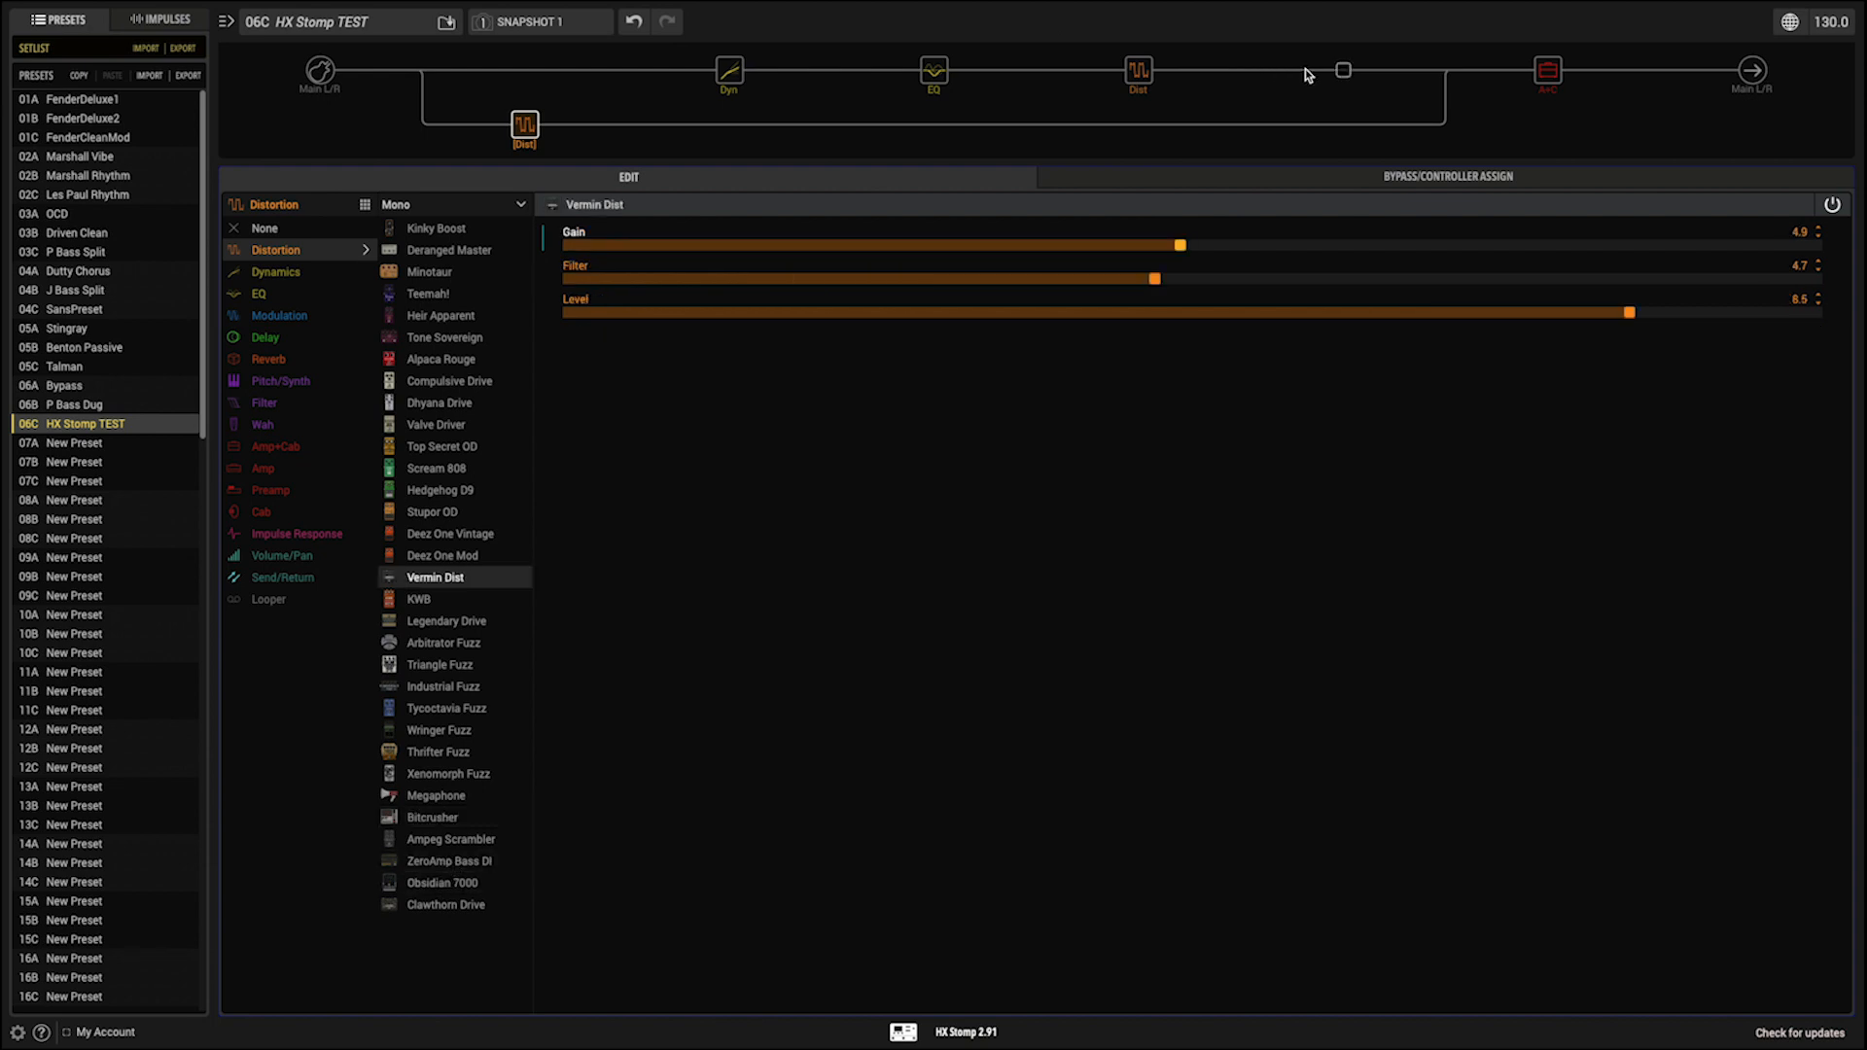
Step: Bypass the parallel Vermin Dist and add a Gray Flanger in the empty slot between the ZeroAmp Bass DI and the amp
click(1343, 70)
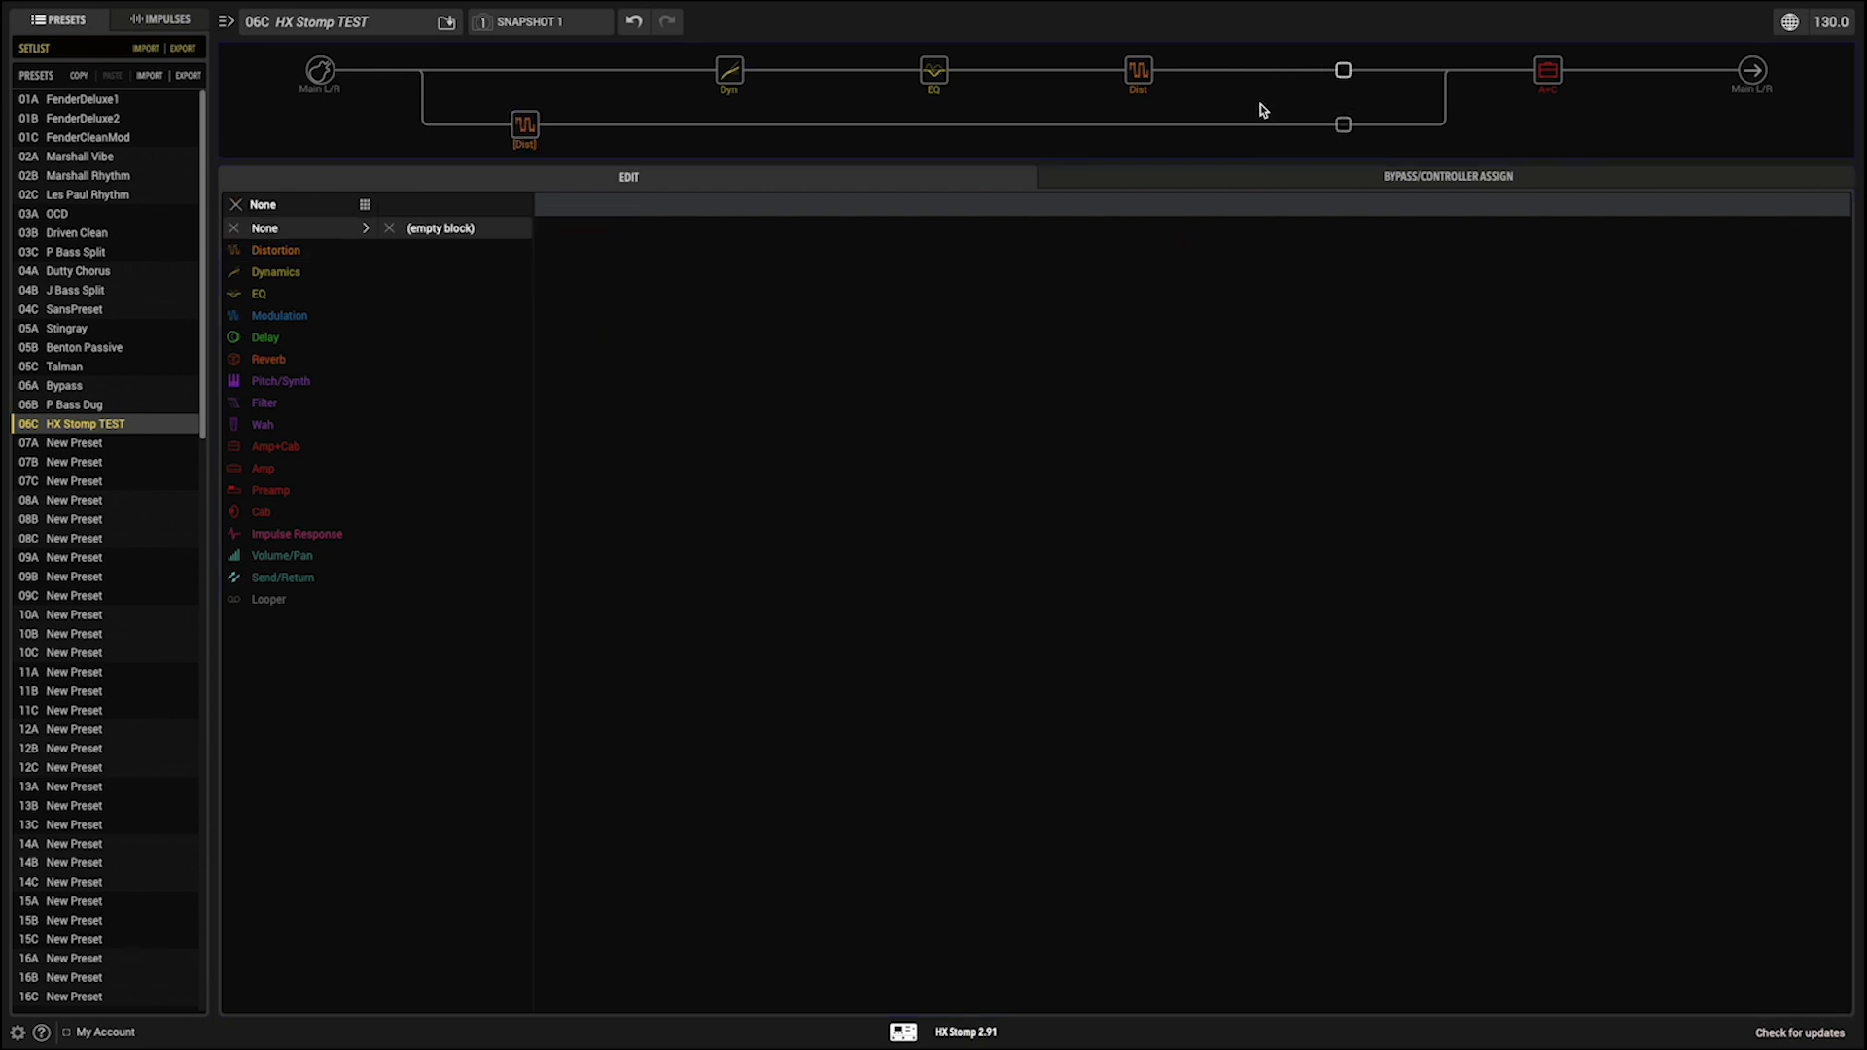
click(524, 117)
click(291, 316)
click(442, 428)
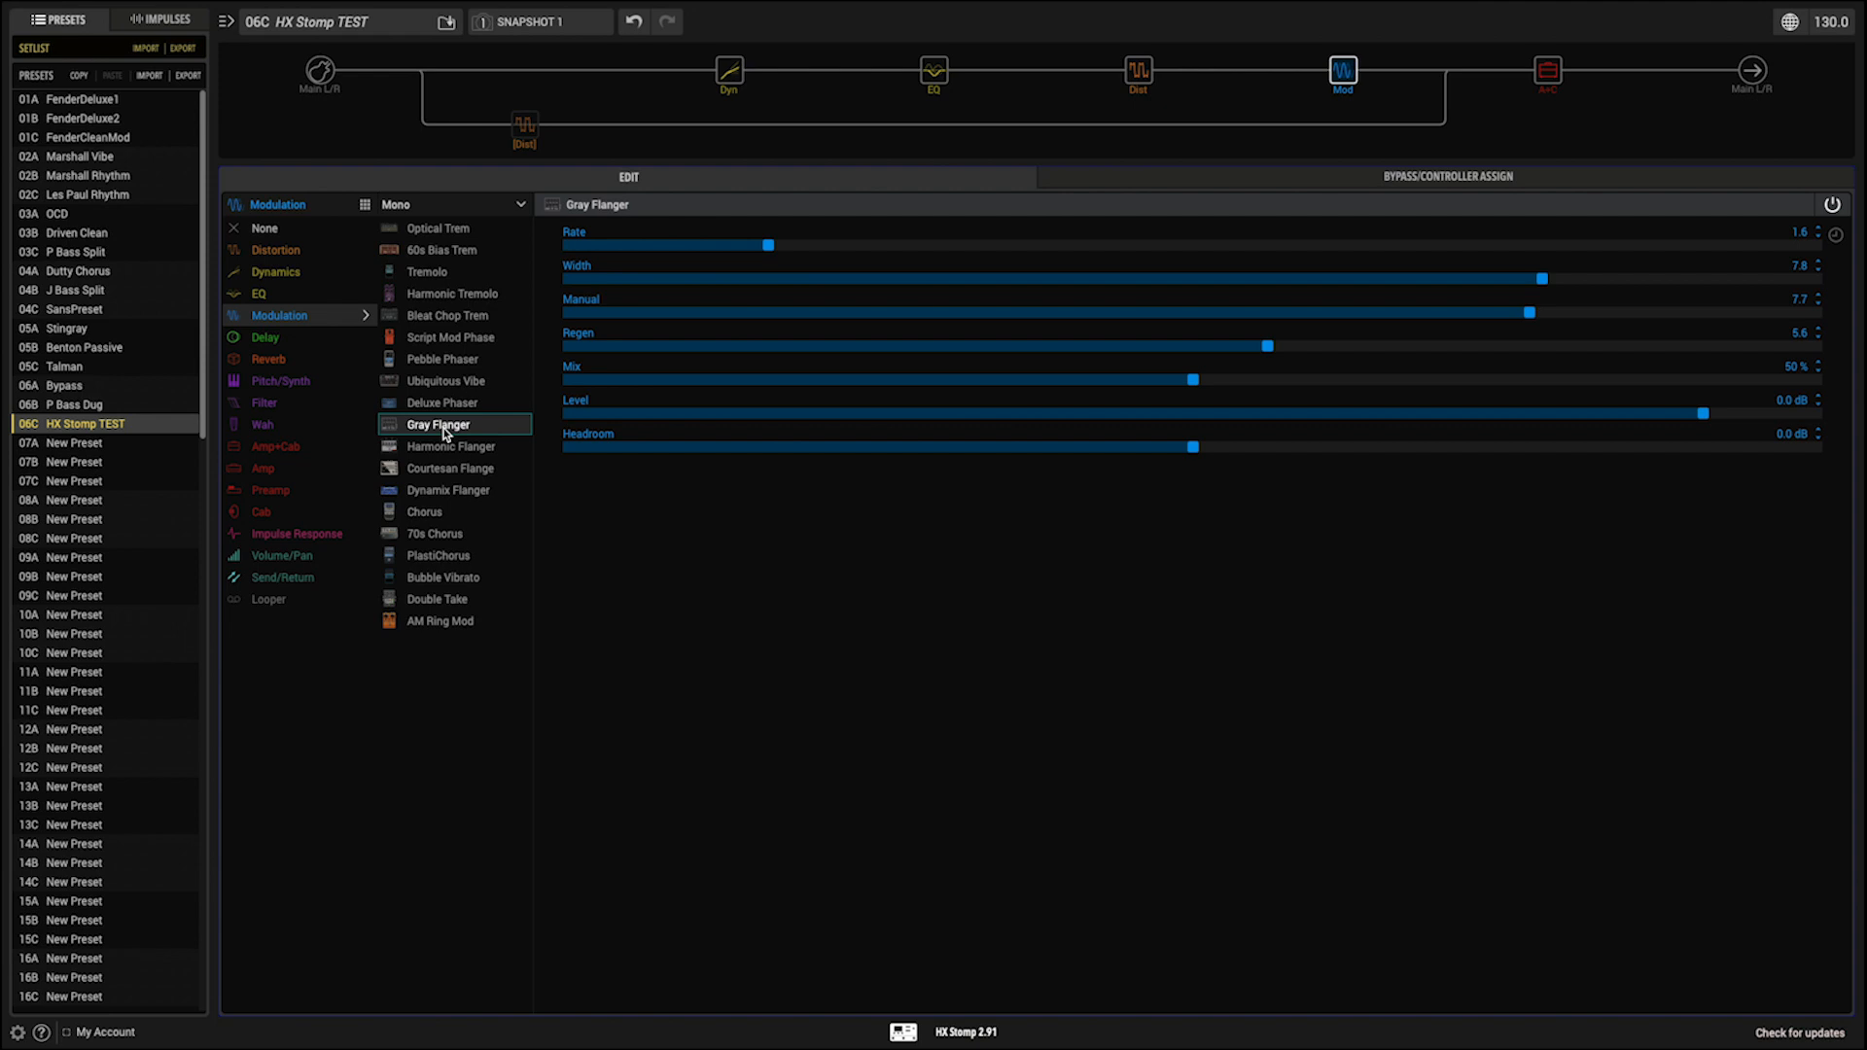
Step: Change the modulation block to the Chorus model and toggle the bypass of the parallel distortion
click(425, 513)
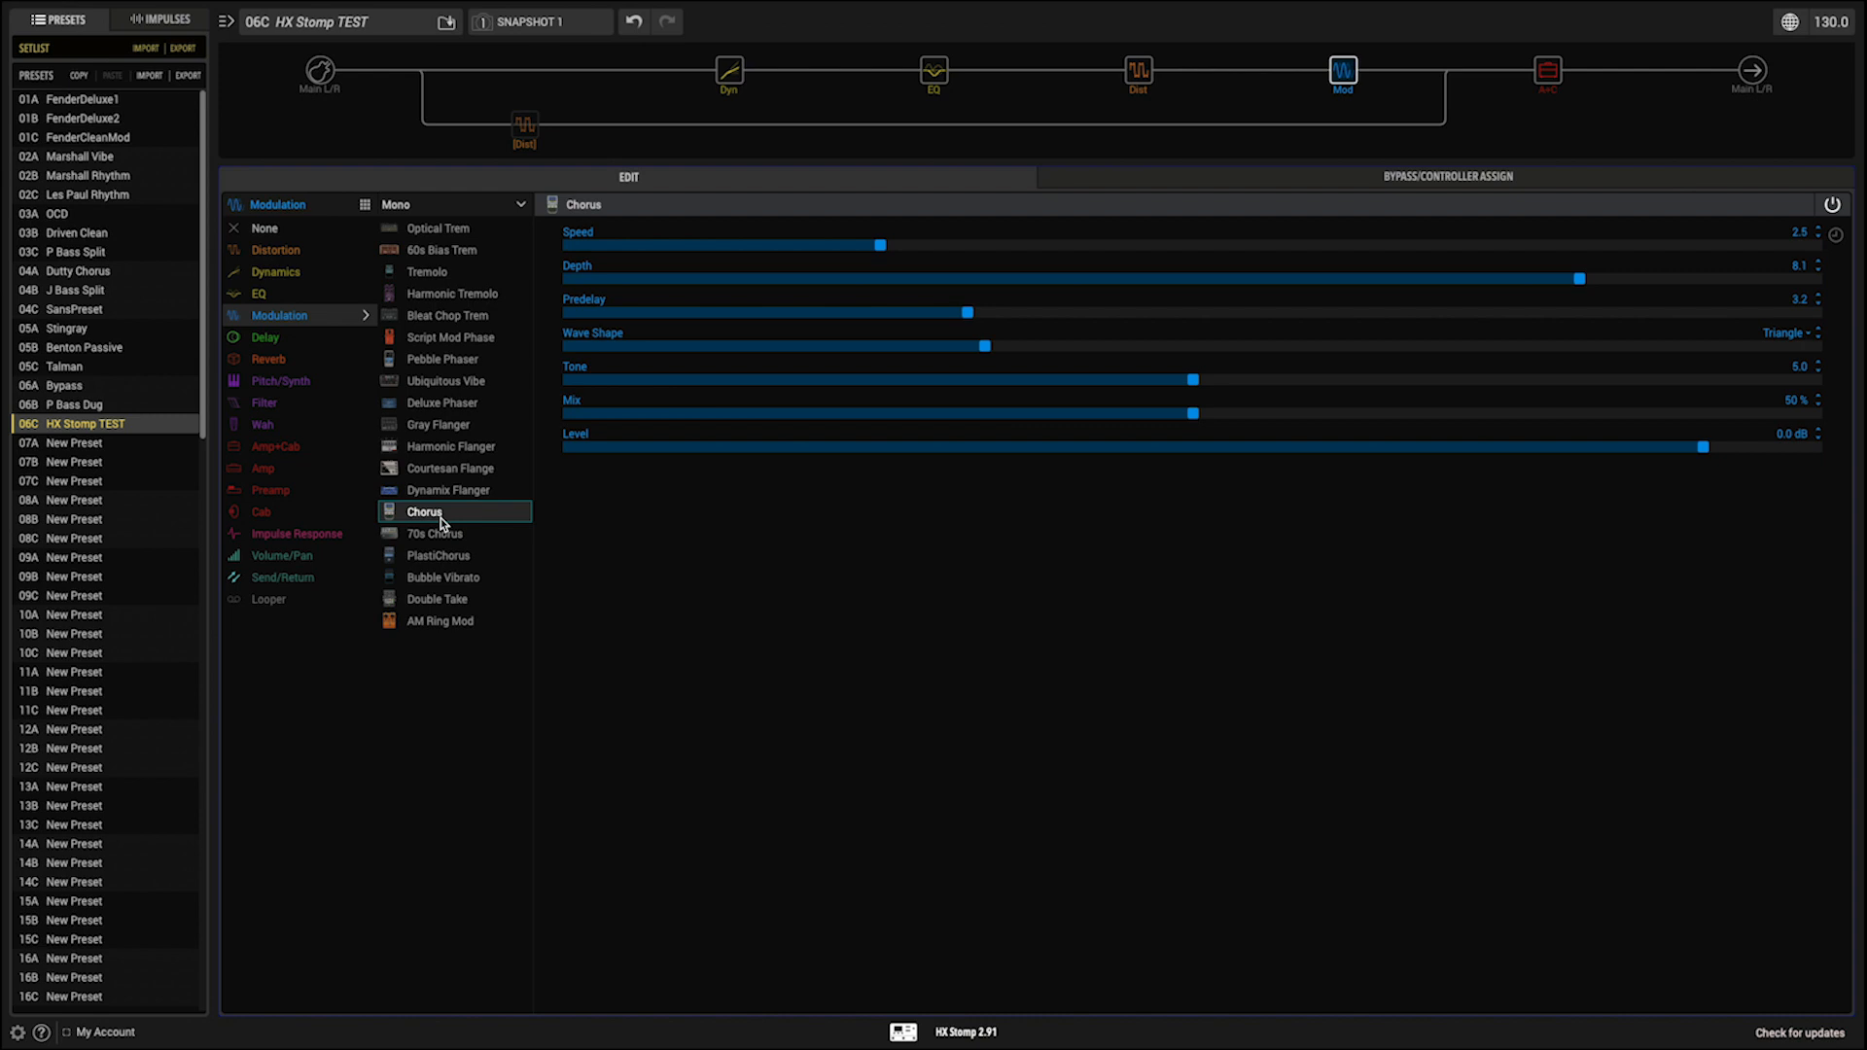
mouse_move(517, 117)
click(518, 106)
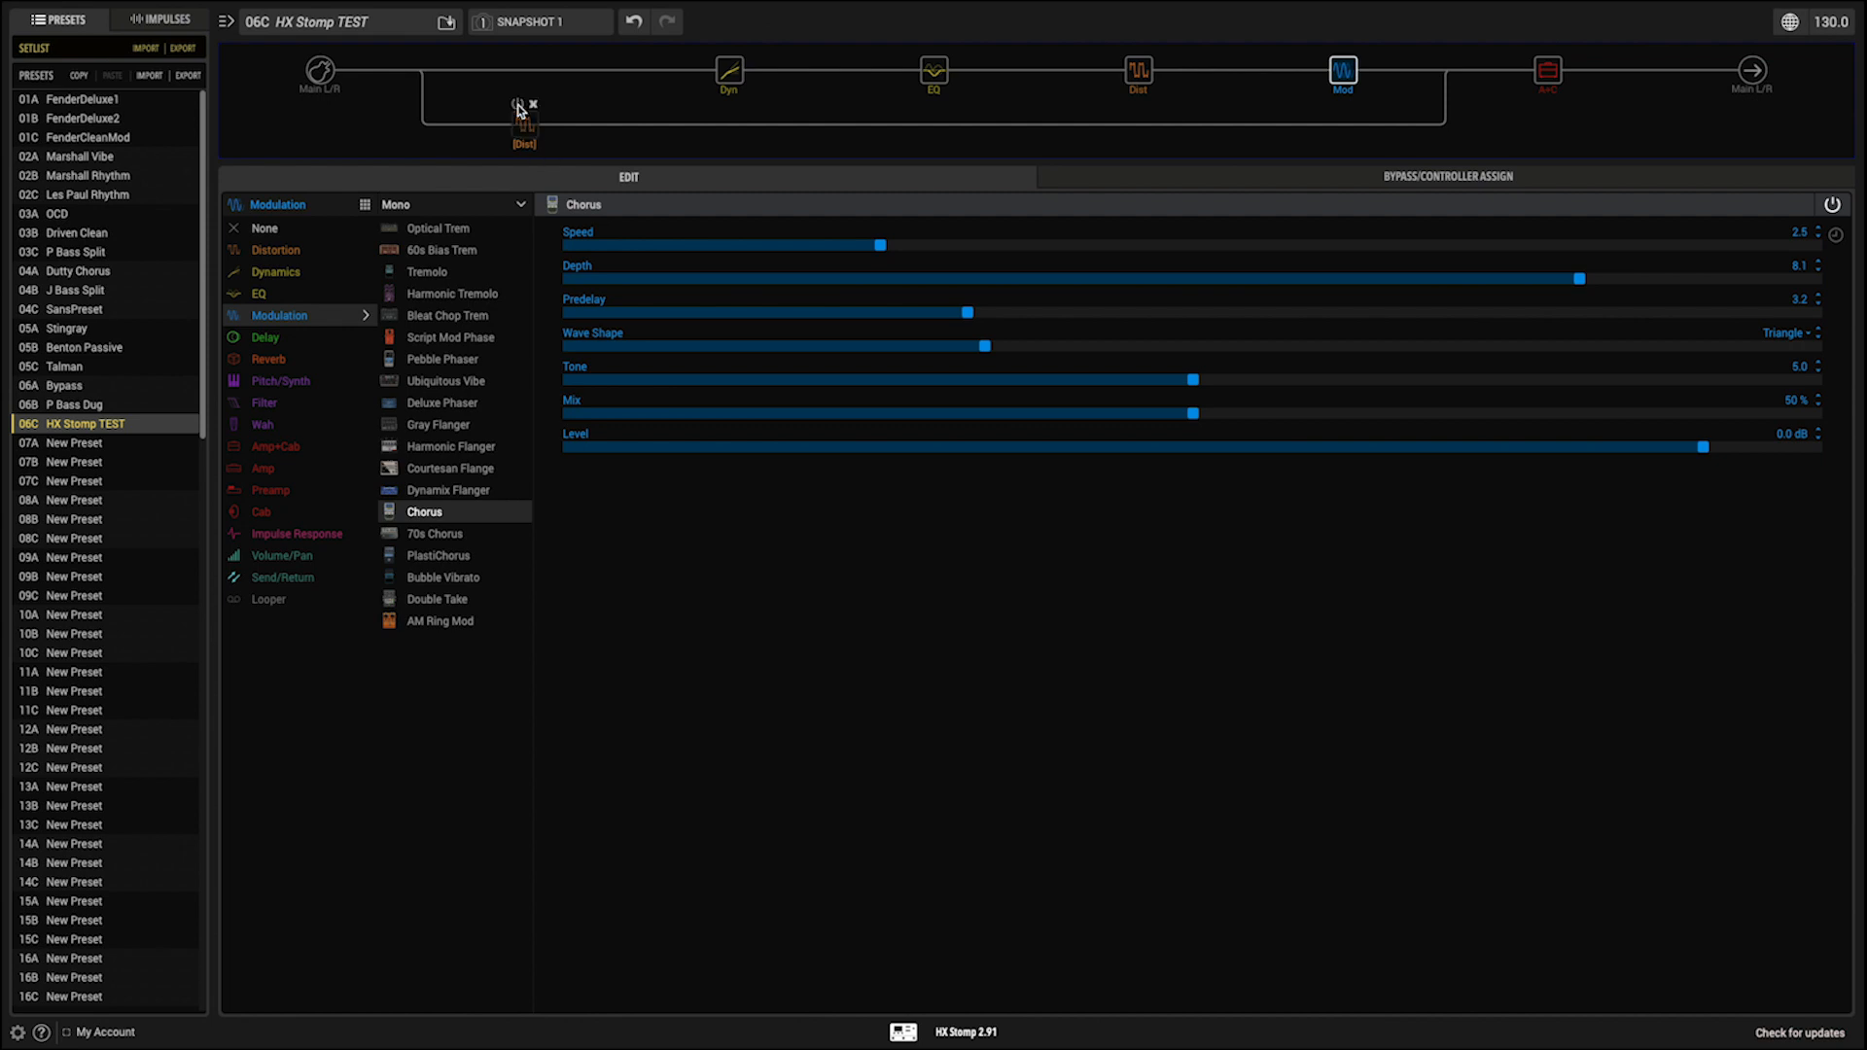